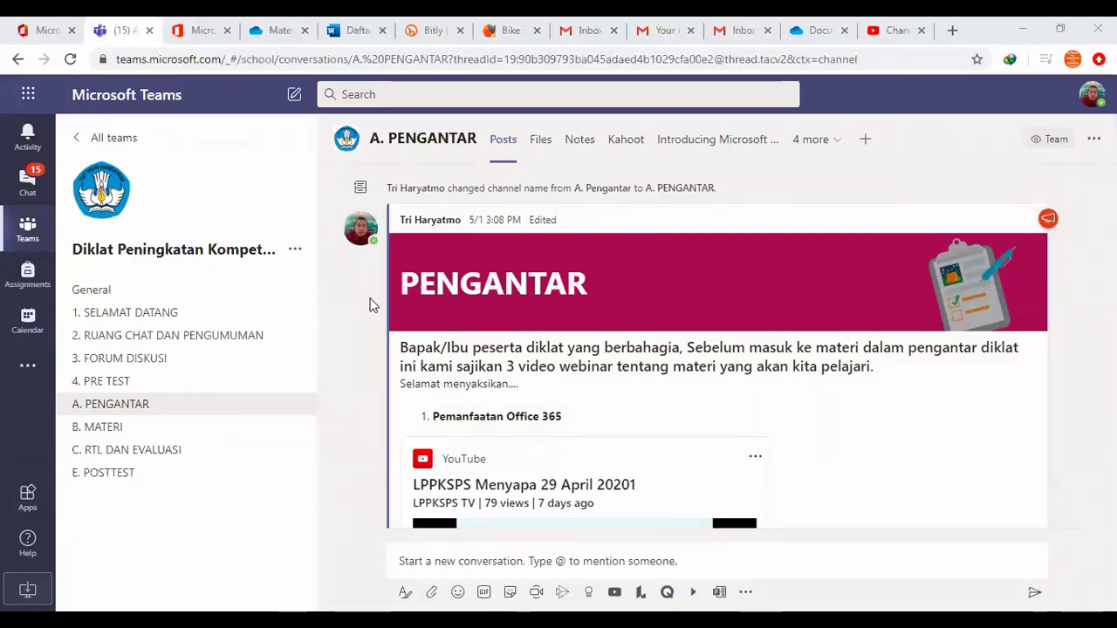
Scroll through the A. PENGANTAR channel's posts, then switch to the General channel
{"action": "scroll", "coordinate": [528, 356], "scroll_direction": "down", "scroll_amount": 2}
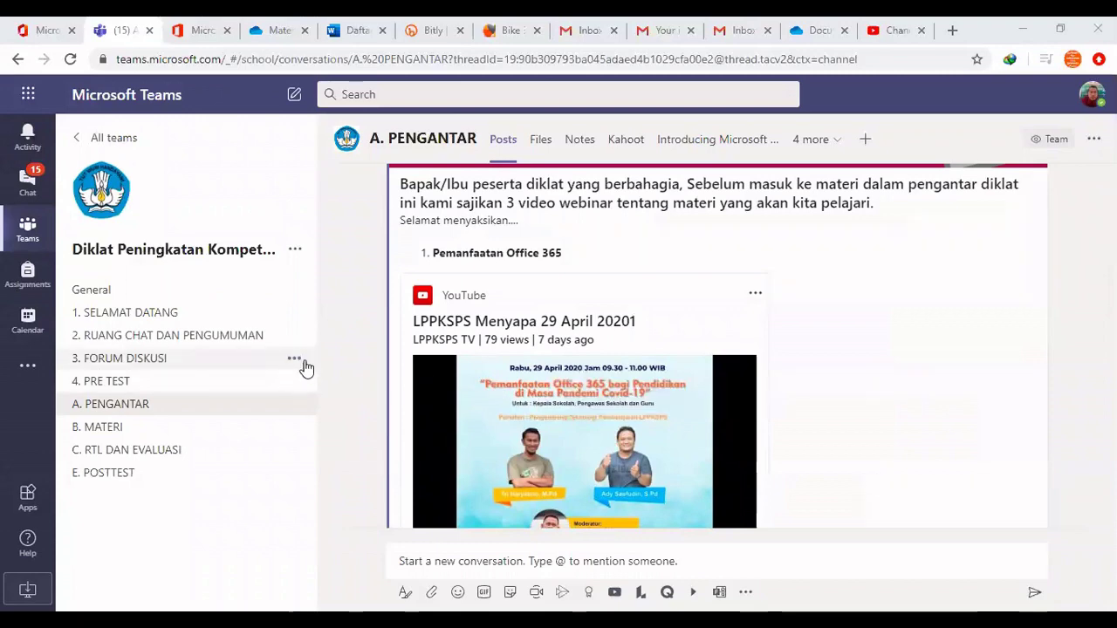
{"action": "scroll", "coordinate": [477, 326], "scroll_direction": "up", "scroll_amount": 1}
{"action": "scroll", "coordinate": [477, 326], "scroll_direction": "up", "scroll_amount": 1}
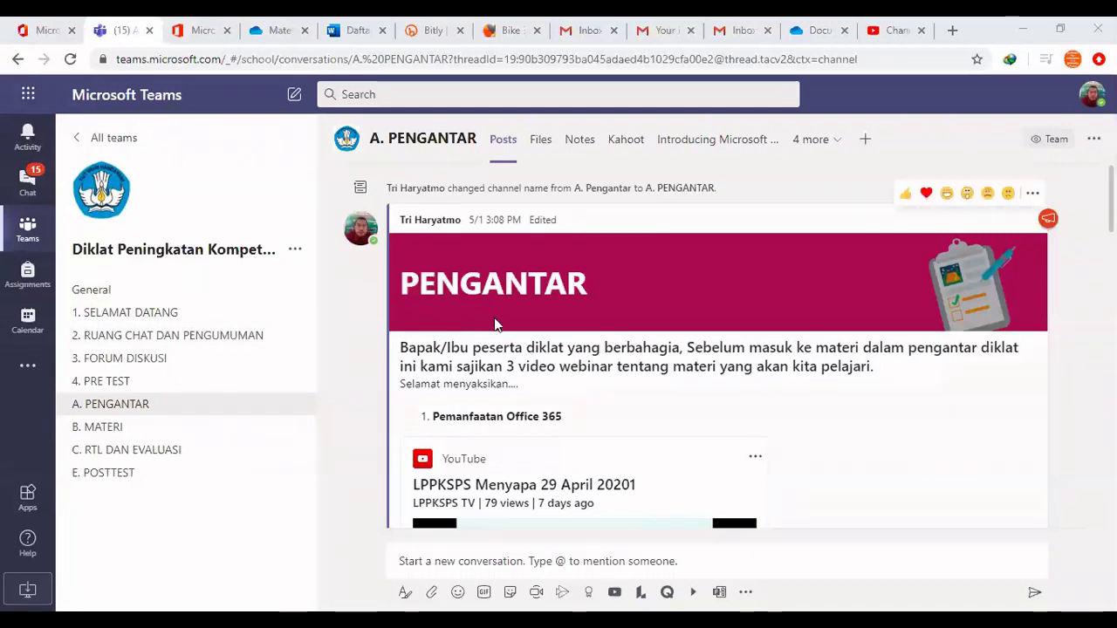
{"action": "scroll", "coordinate": [494, 323], "scroll_direction": "down", "scroll_amount": 1}
{"action": "scroll", "coordinate": [493, 327], "scroll_direction": "up", "scroll_amount": 1}
{"action": "scroll", "coordinate": [491, 331], "scroll_direction": "down", "scroll_amount": 1}
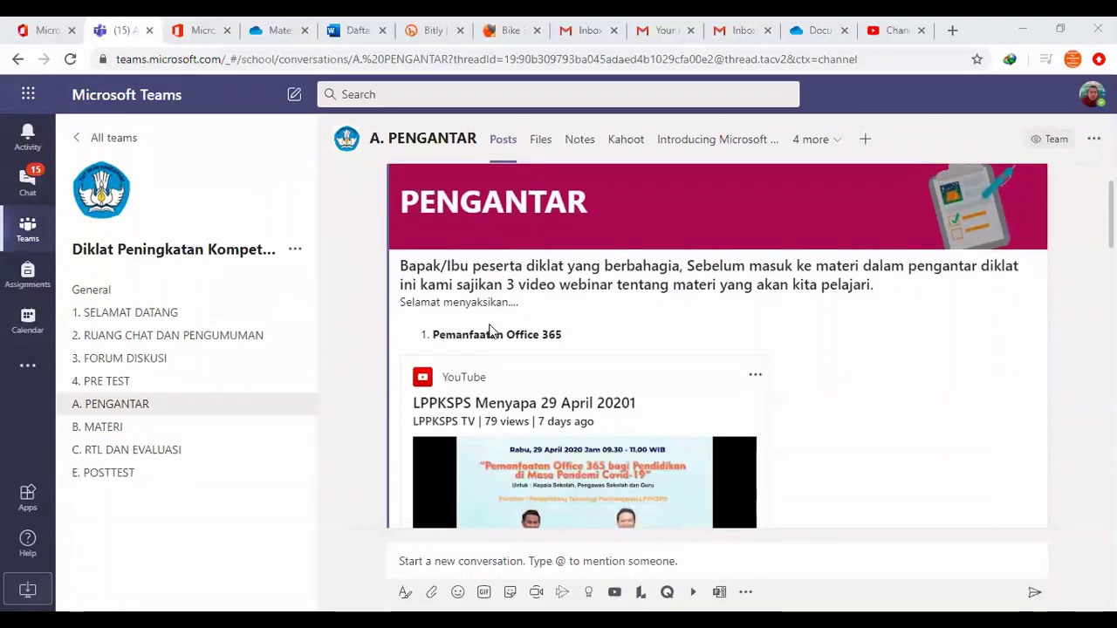
{"action": "scroll", "coordinate": [490, 331], "scroll_direction": "up", "scroll_amount": 1}
{"action": "scroll", "coordinate": [490, 331], "scroll_direction": "down", "scroll_amount": 2}
{"action": "scroll", "coordinate": [490, 330], "scroll_direction": "up", "scroll_amount": 2}
{"action": "scroll", "coordinate": [490, 331], "scroll_direction": "down", "scroll_amount": 1}
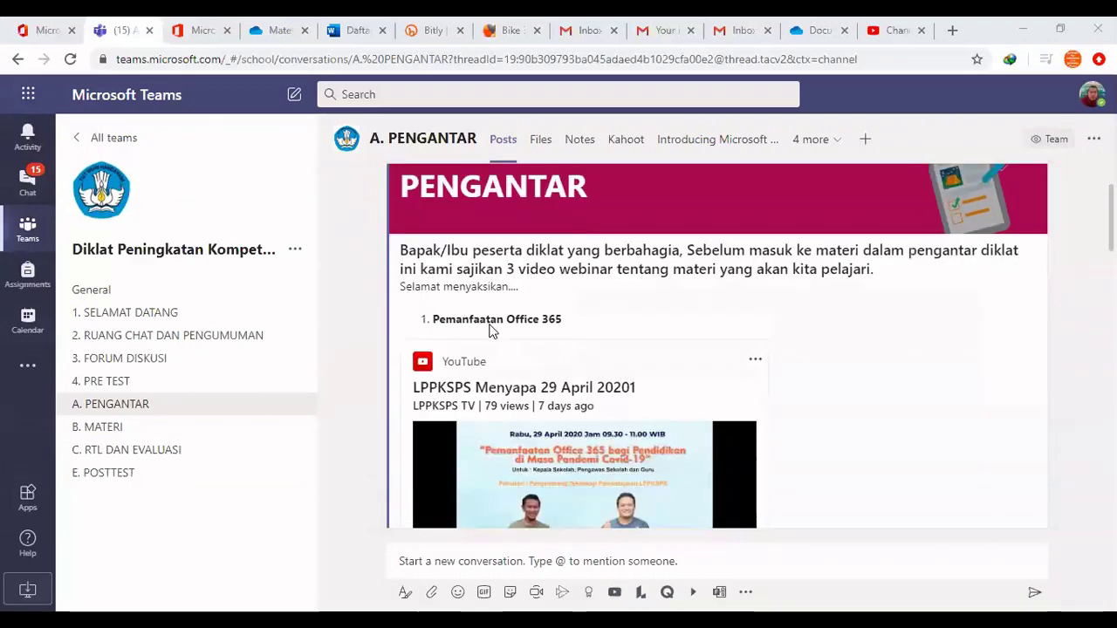
{"action": "scroll", "coordinate": [490, 331], "scroll_direction": "up", "scroll_amount": 1}
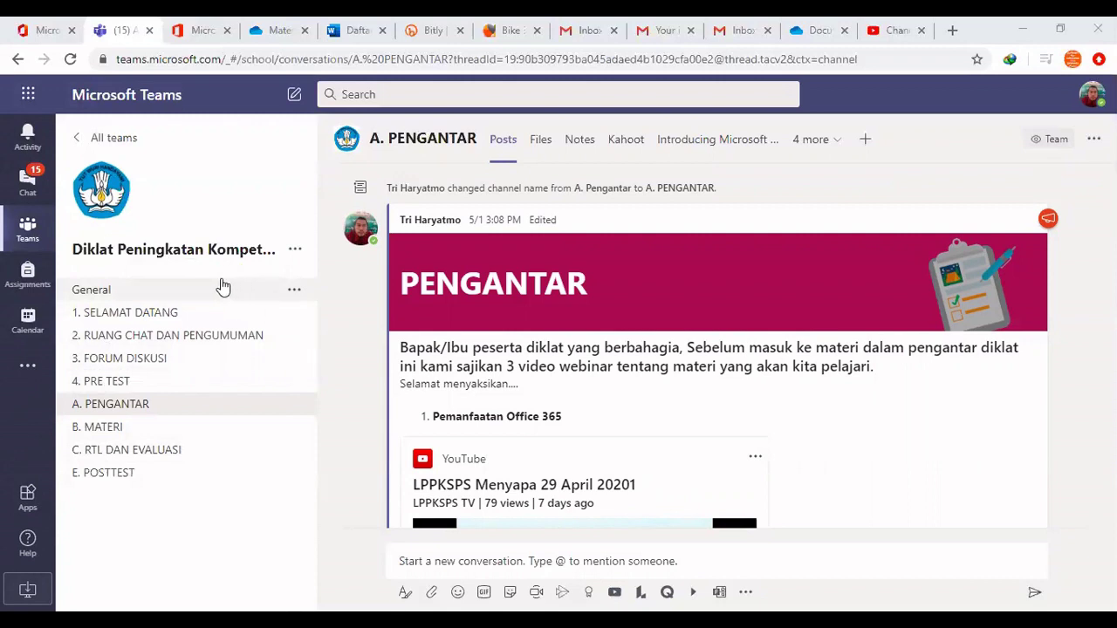
{"action": "left_click", "coordinate": [139, 298]}
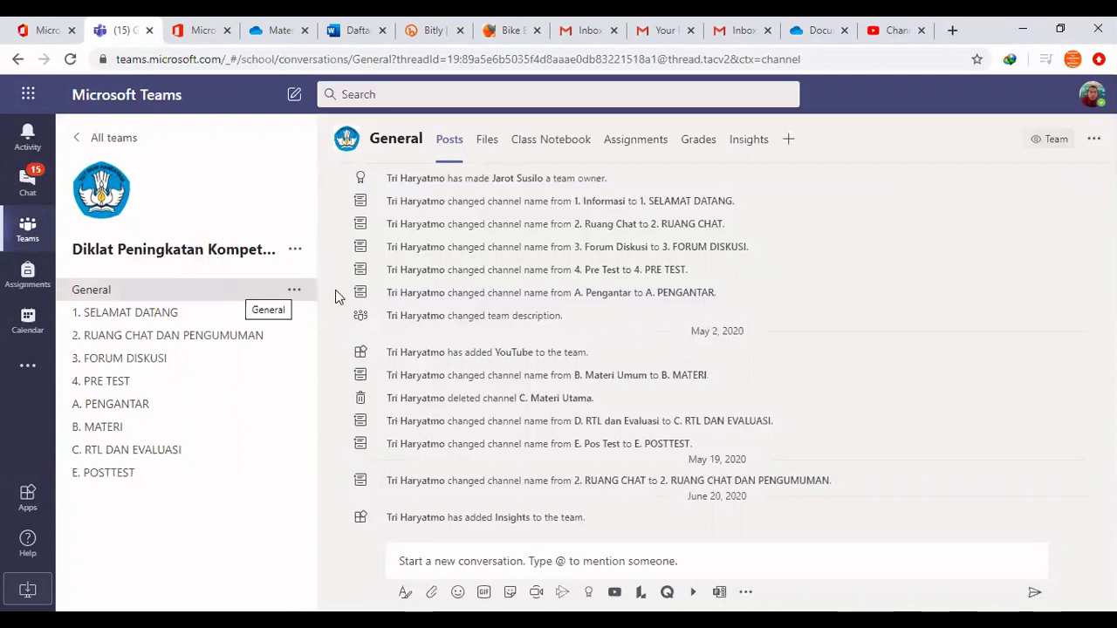
Scroll the General feed, then switch to the 1. SELAMAT DATANG channel
{"action": "scroll", "coordinate": [532, 360], "scroll_direction": "up", "scroll_amount": 3}
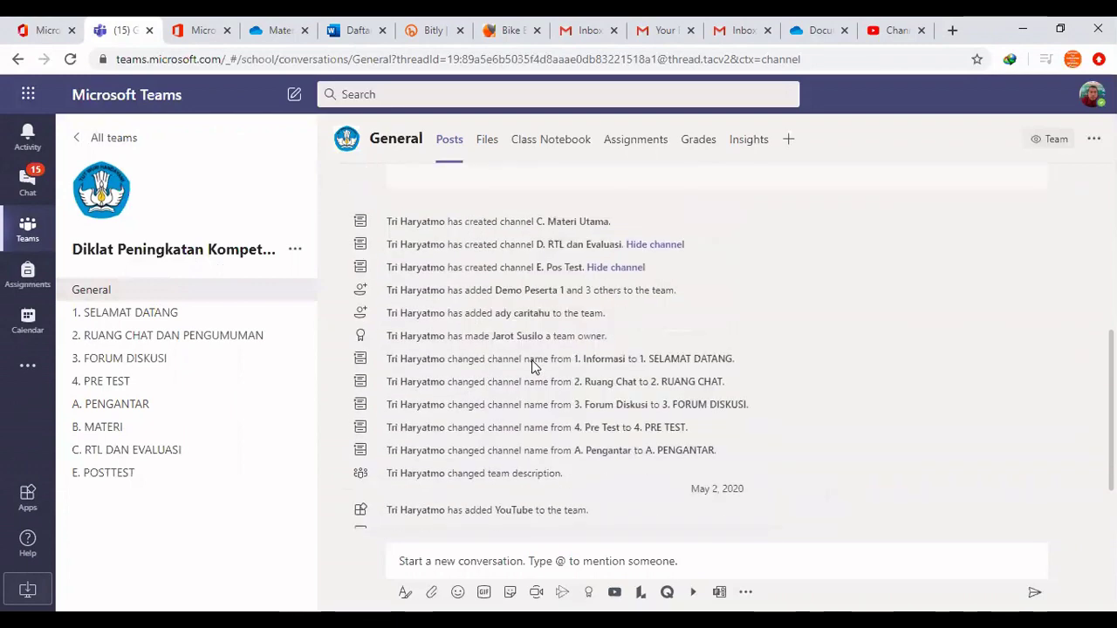
{"action": "scroll", "coordinate": [532, 359], "scroll_direction": "down", "scroll_amount": 3}
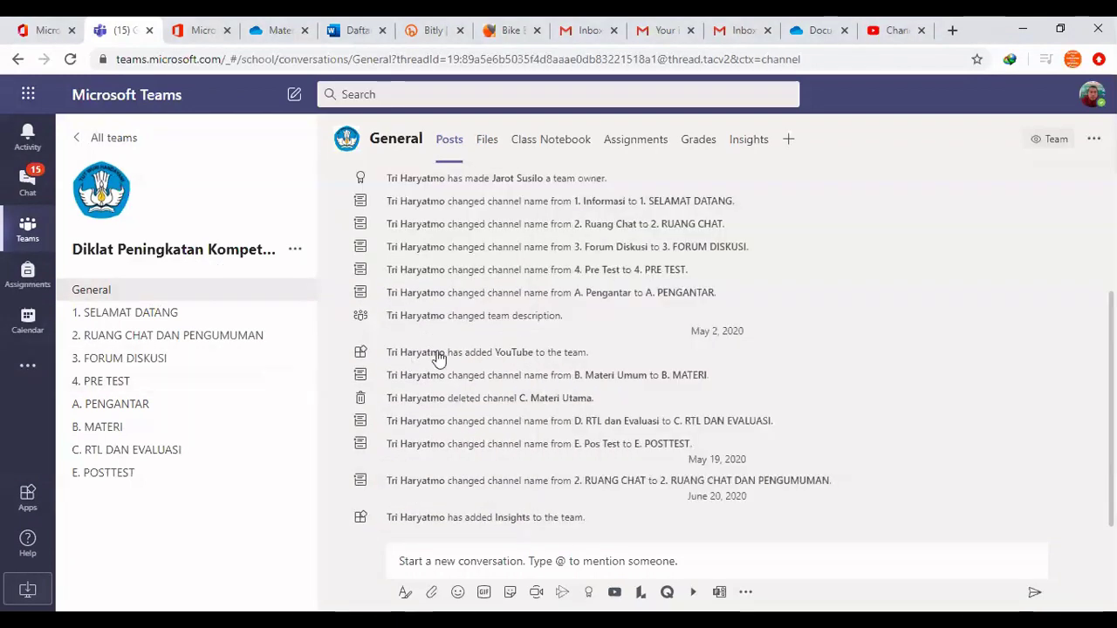
{"action": "left_click", "coordinate": [142, 319]}
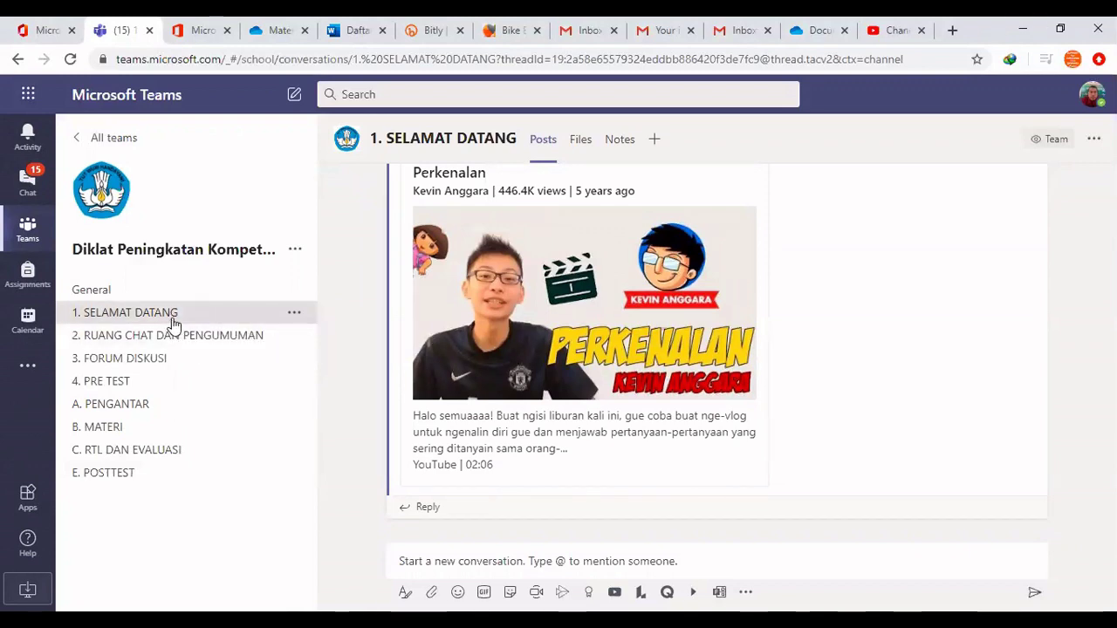
Dismiss the team options menu and view channels 2. RUANG CHAT DAN PENGUMUMAN through B. MATERI
{"action": "left_click", "coordinate": [296, 250]}
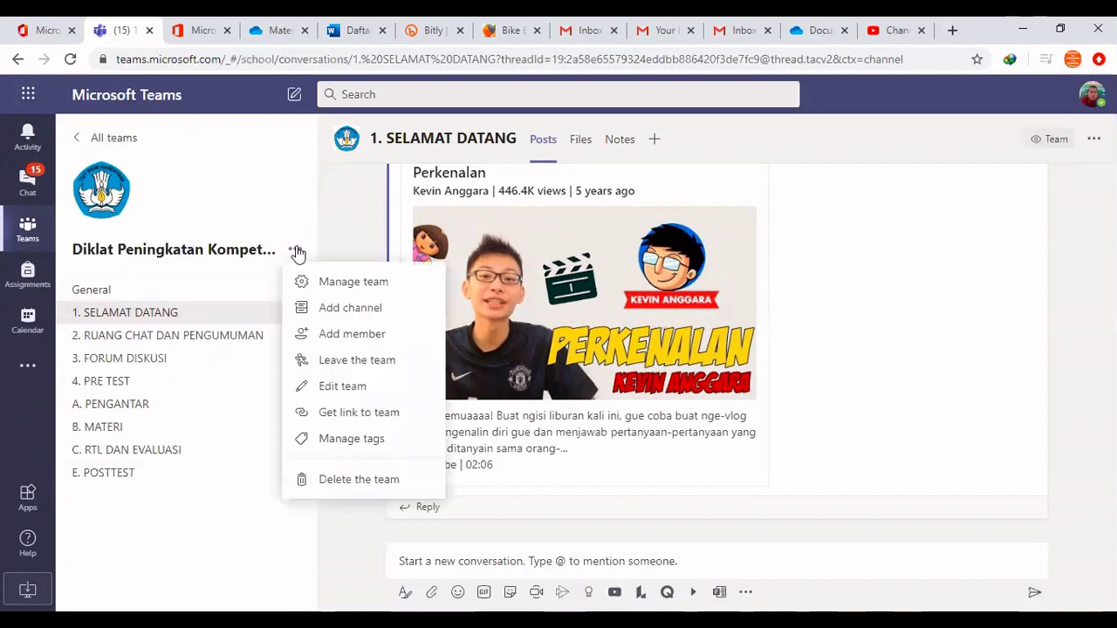
{"action": "left_click", "coordinate": [203, 323]}
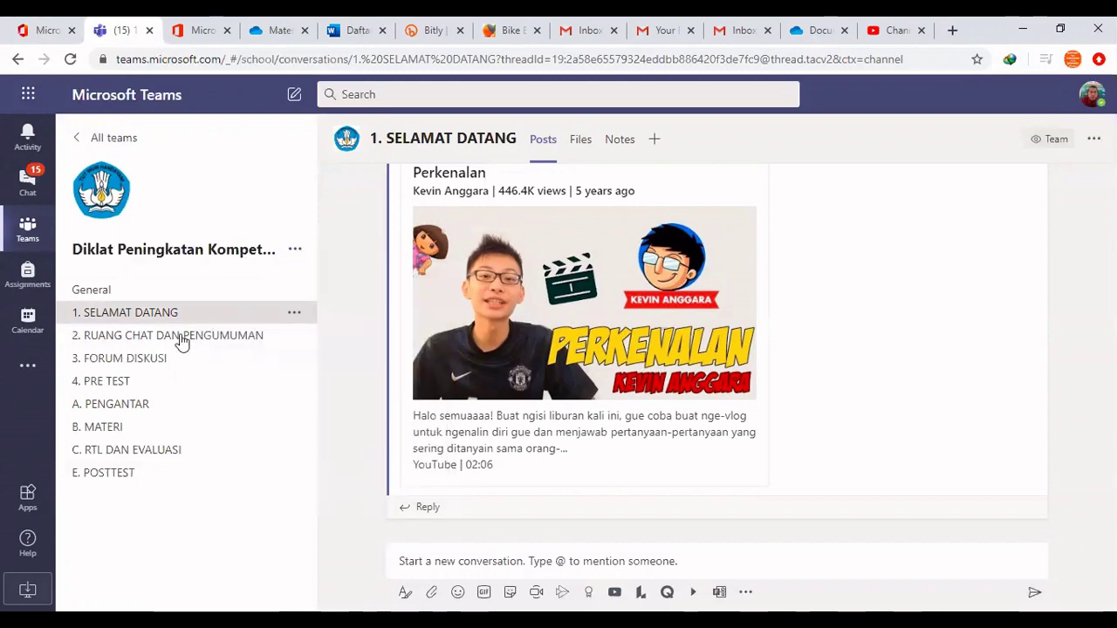
{"action": "left_click", "coordinate": [177, 341]}
{"action": "left_click", "coordinate": [153, 359]}
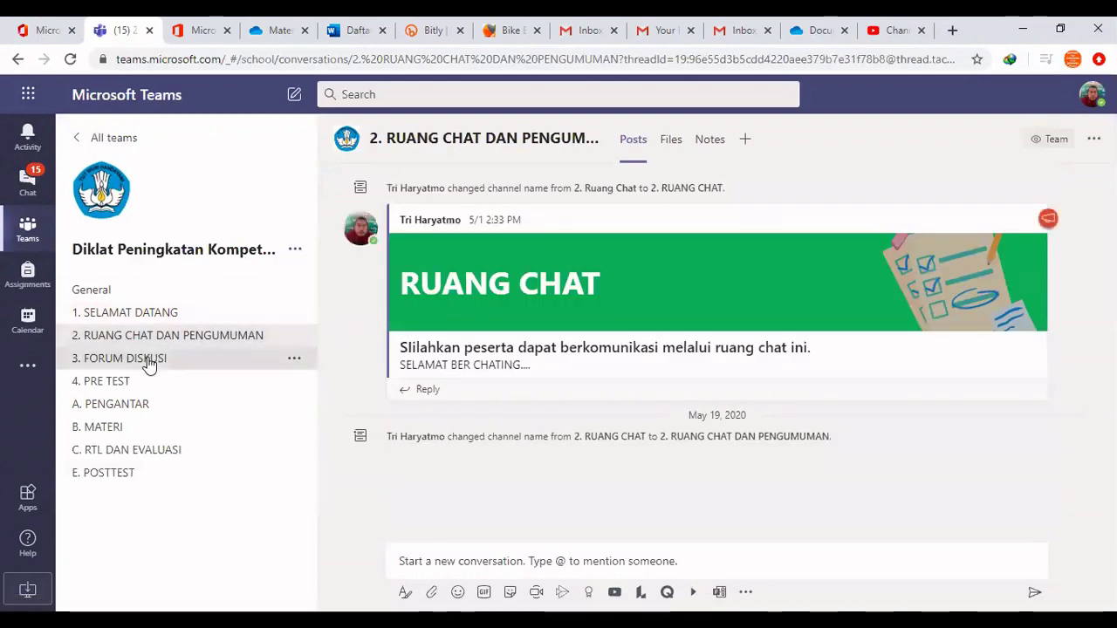
{"action": "left_click", "coordinate": [125, 387]}
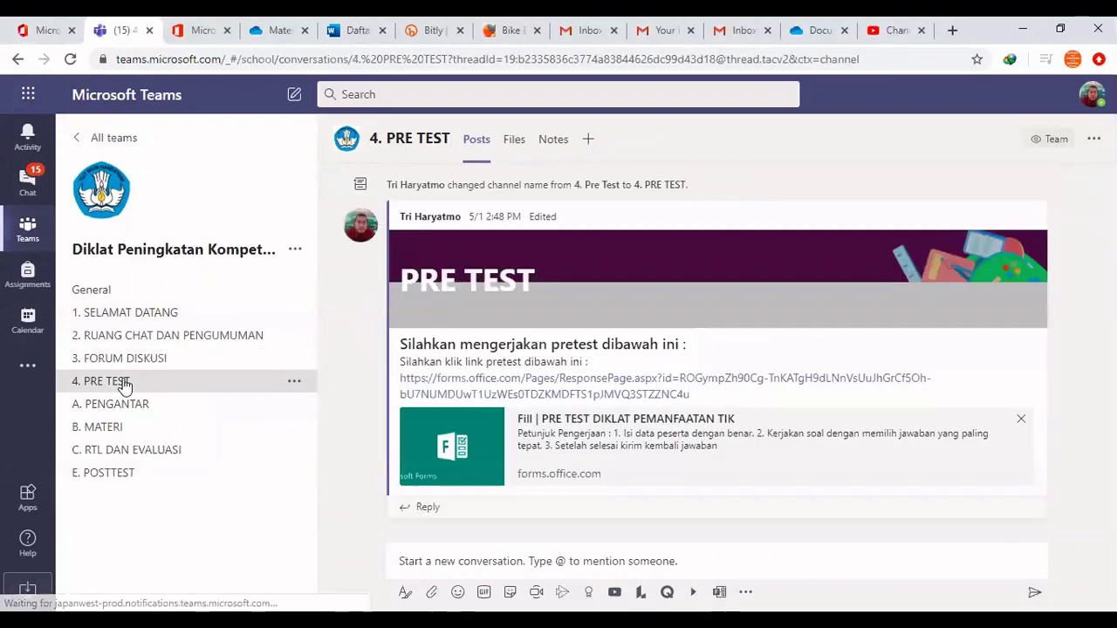
{"action": "left_click", "coordinate": [132, 412]}
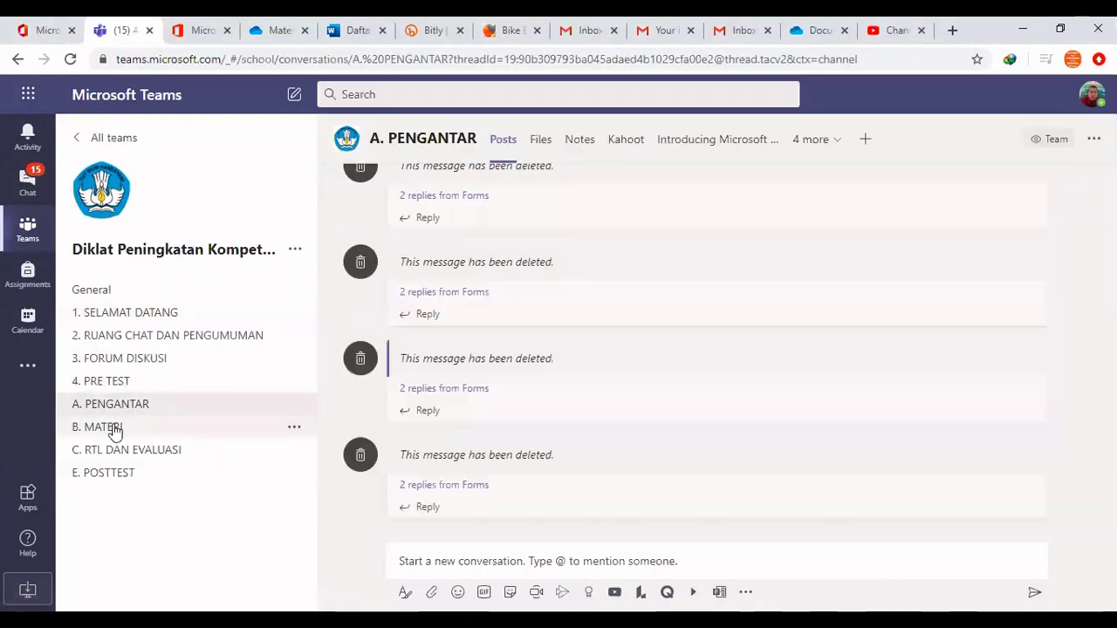
{"action": "left_click", "coordinate": [112, 427]}
Return to 1. SELAMAT DATANG, check its channel options, then open 3. FORUM DISKUSI
{"action": "left_click", "coordinate": [149, 318]}
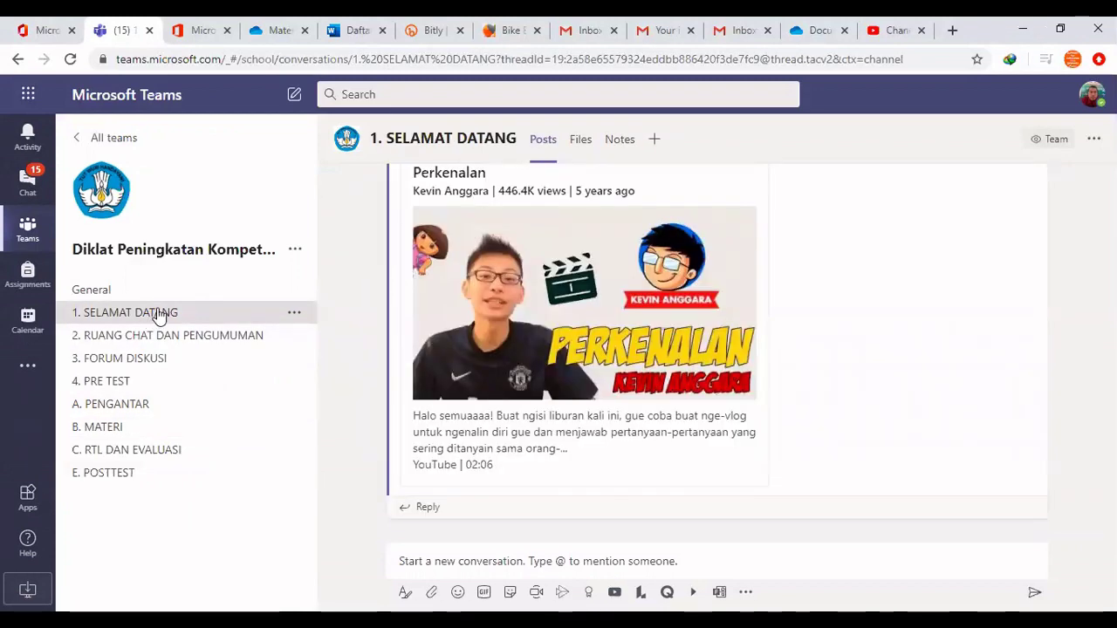
{"action": "left_click", "coordinate": [294, 312]}
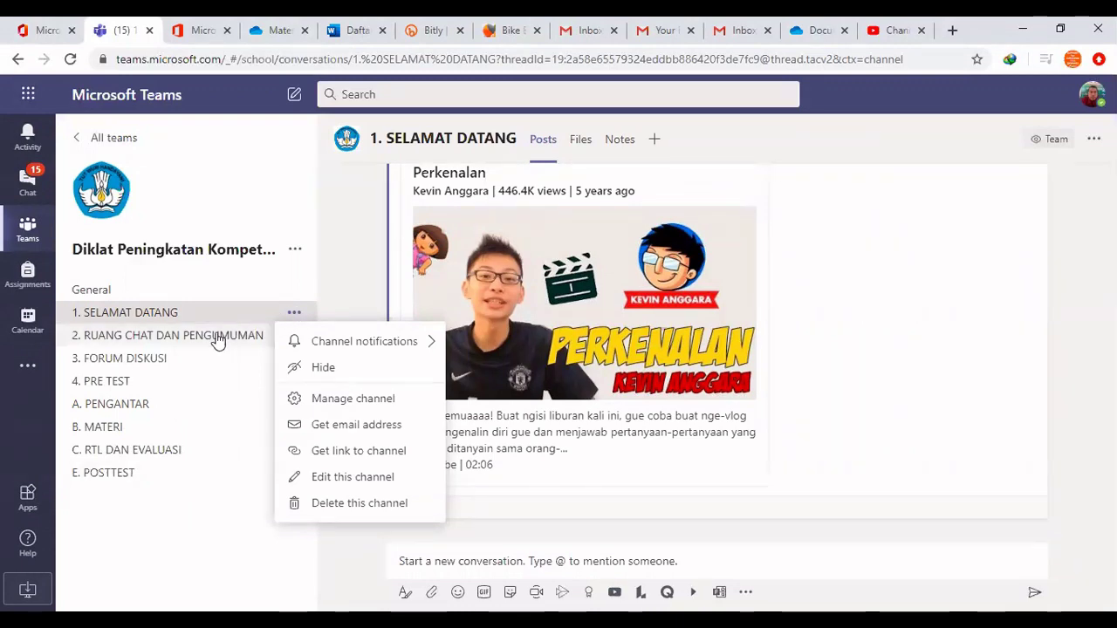
{"action": "left_click", "coordinate": [156, 361]}
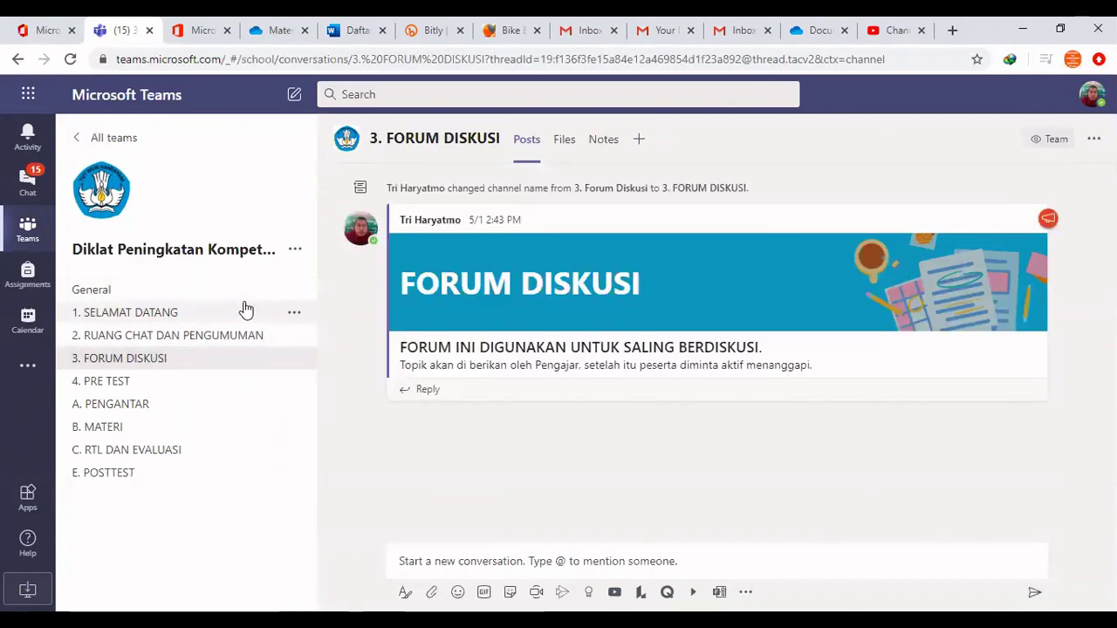
Add a new private channel named 'Kelompok 1' from the team options and continue to members
{"action": "left_click", "coordinate": [295, 251]}
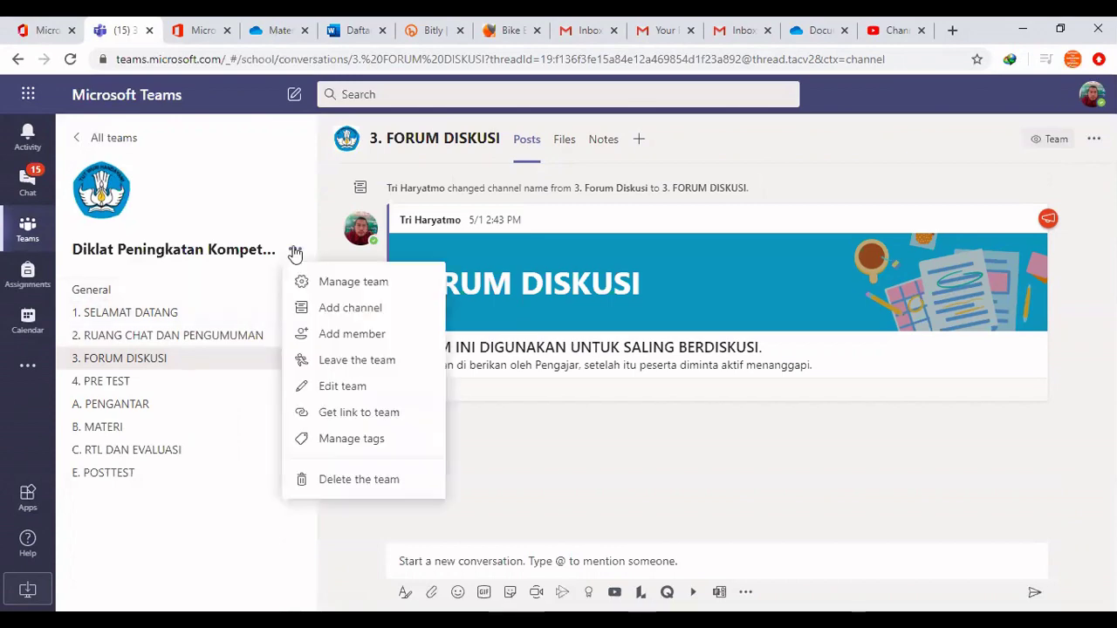
{"action": "left_click", "coordinate": [347, 312]}
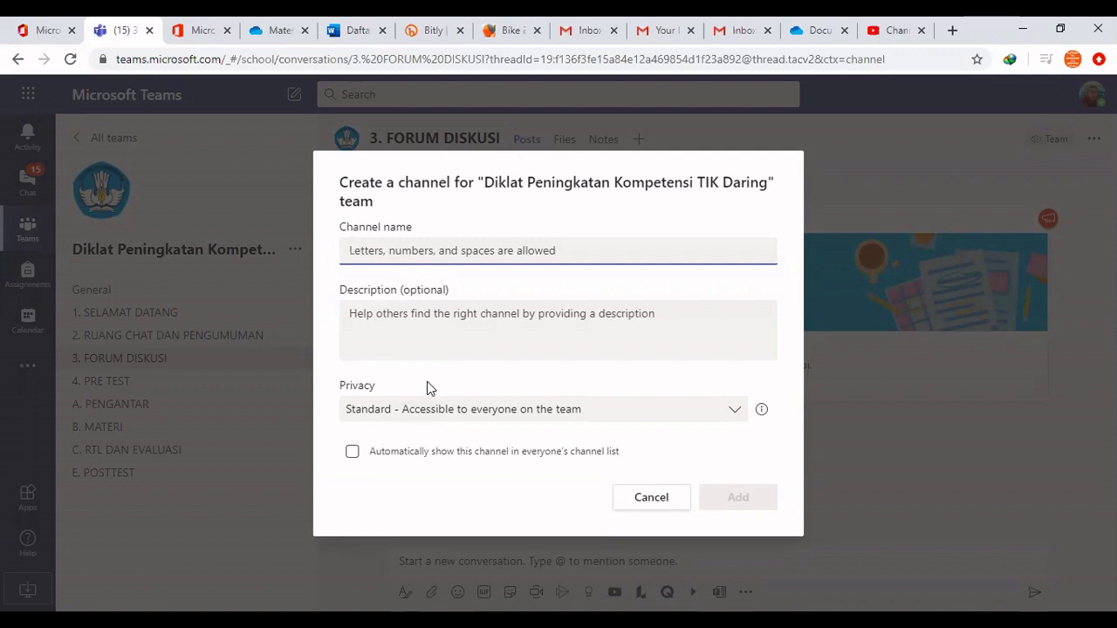
{"action": "left_click", "coordinate": [467, 414]}
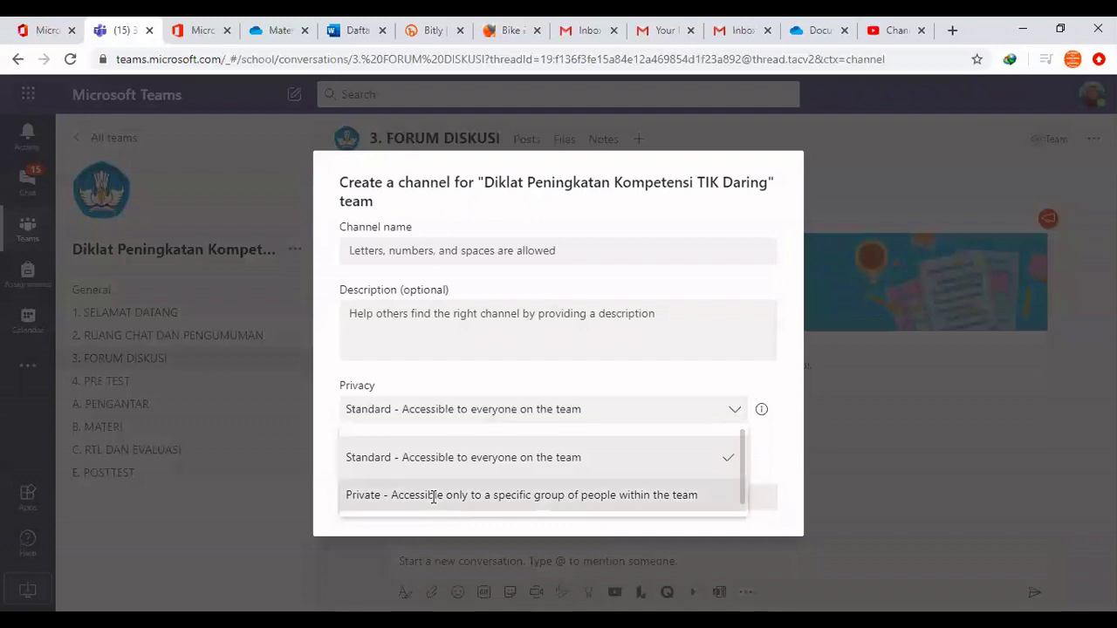
{"action": "left_click", "coordinate": [433, 495]}
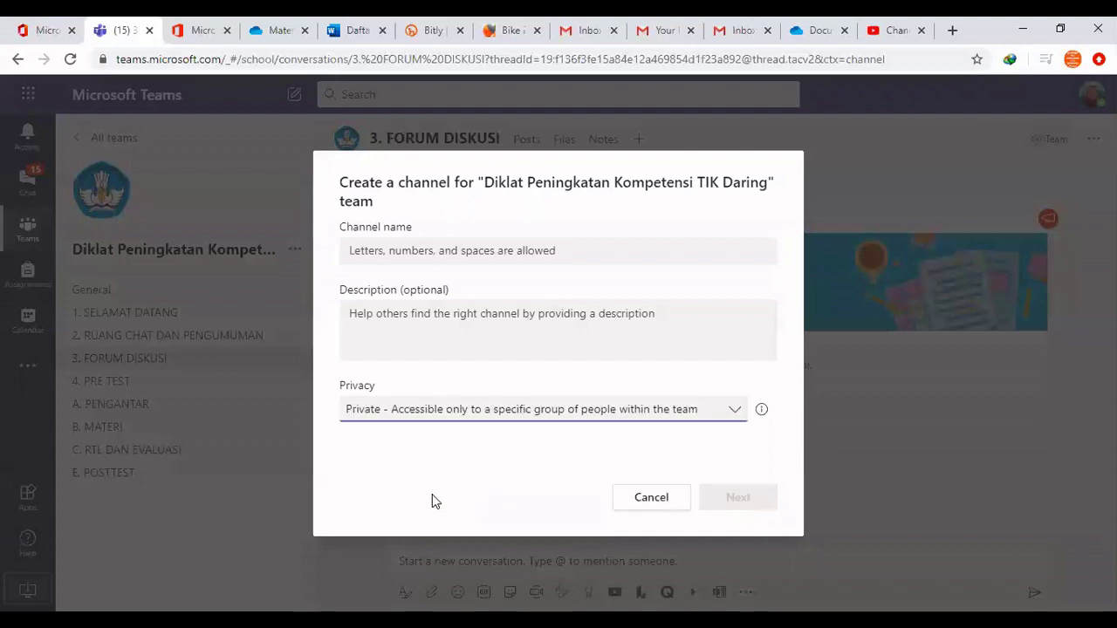
{"action": "left_click", "coordinate": [434, 253]}
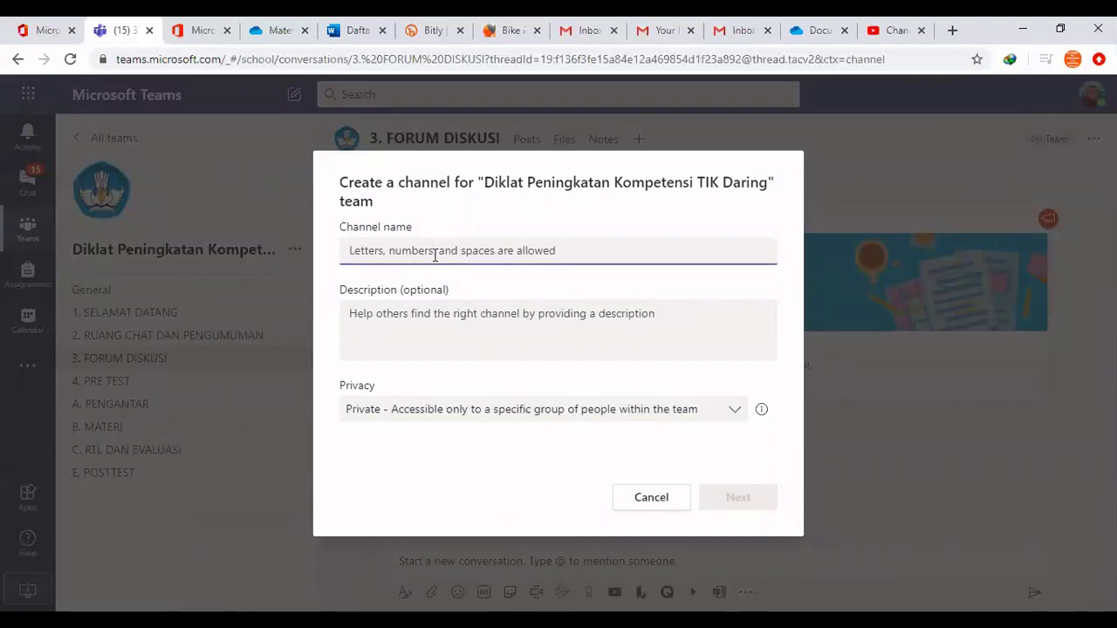
{"action": "type", "text": "Ke"}
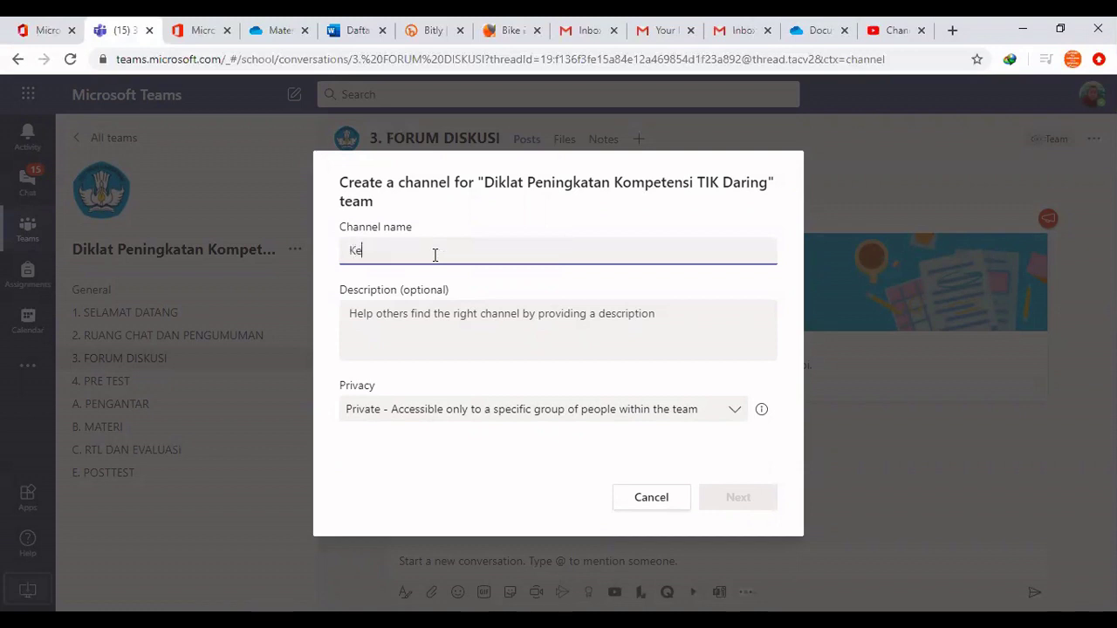
{"action": "type", "text": "lompok 1"}
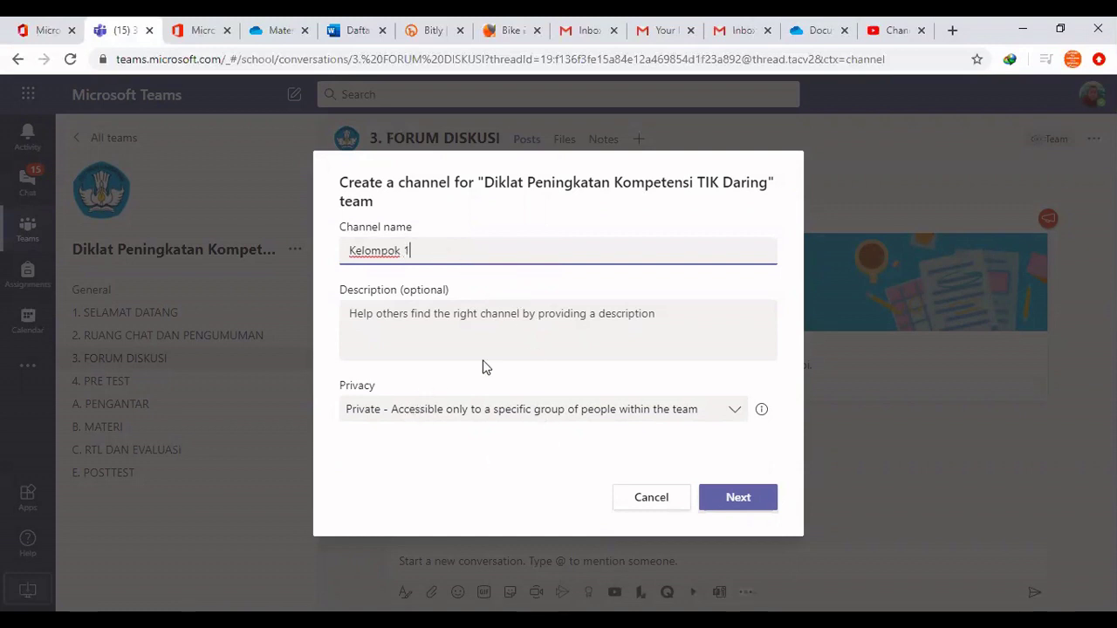
{"action": "left_click", "coordinate": [456, 418]}
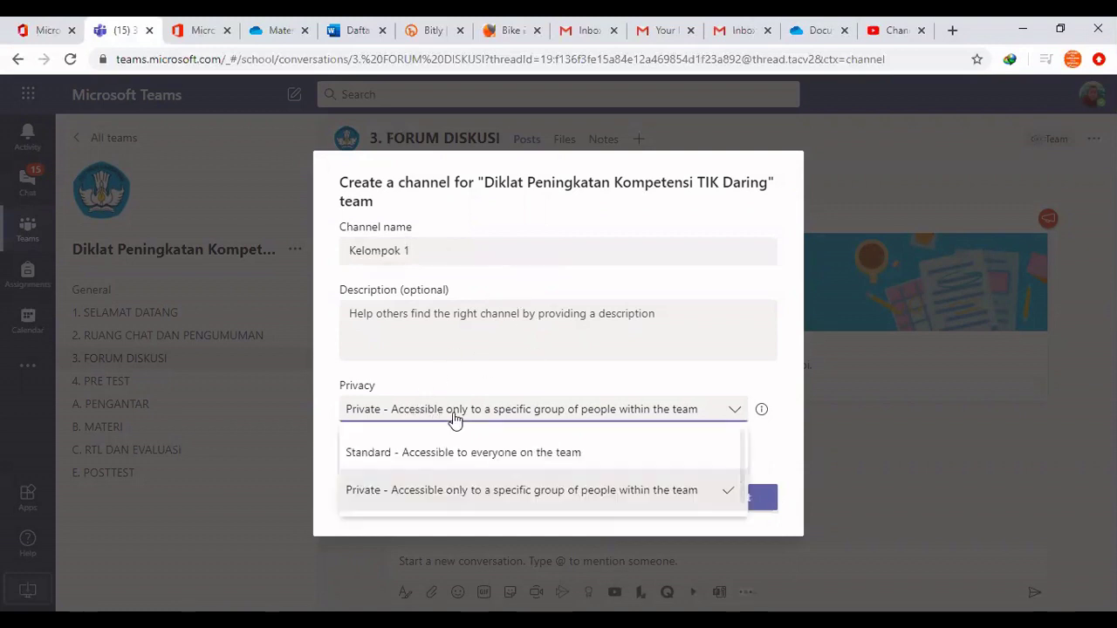
{"action": "left_click", "coordinate": [411, 491]}
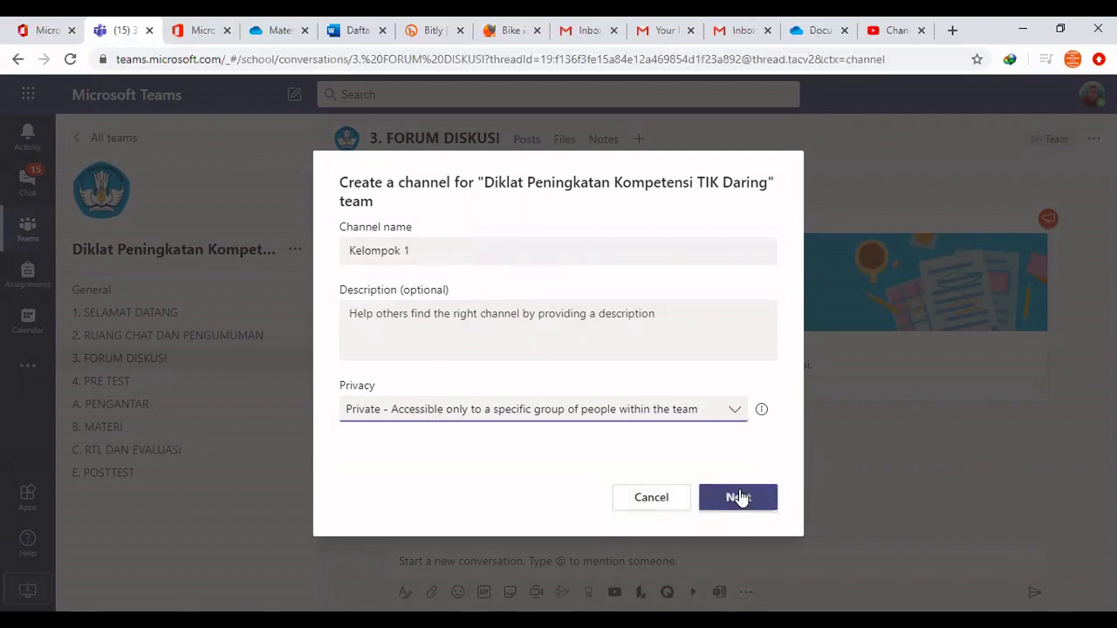
{"action": "left_click", "coordinate": [742, 497]}
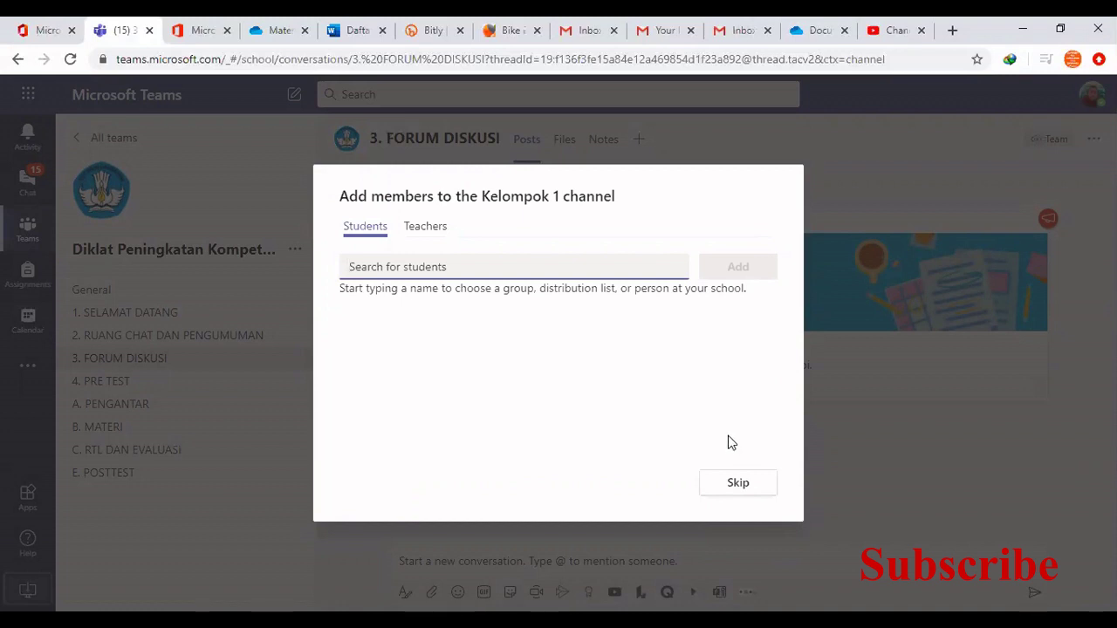
Search for a student and add them as a Kelompok 1 member
{"action": "type", "text": "s"}
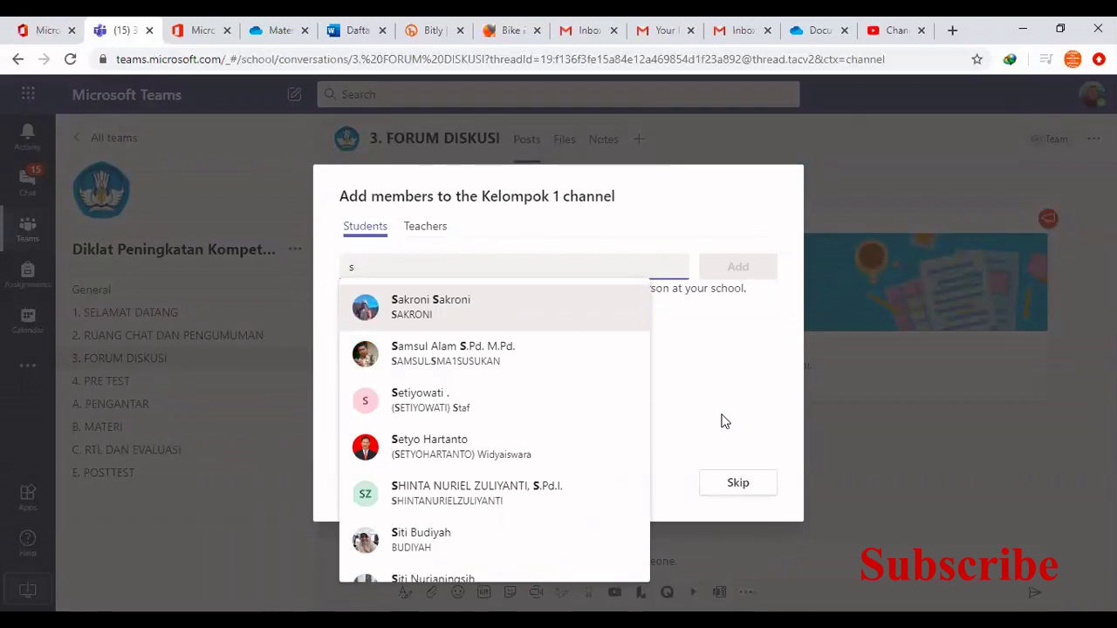
{"action": "key", "text": "BackSpace"}
{"action": "type", "text": "jaro"}
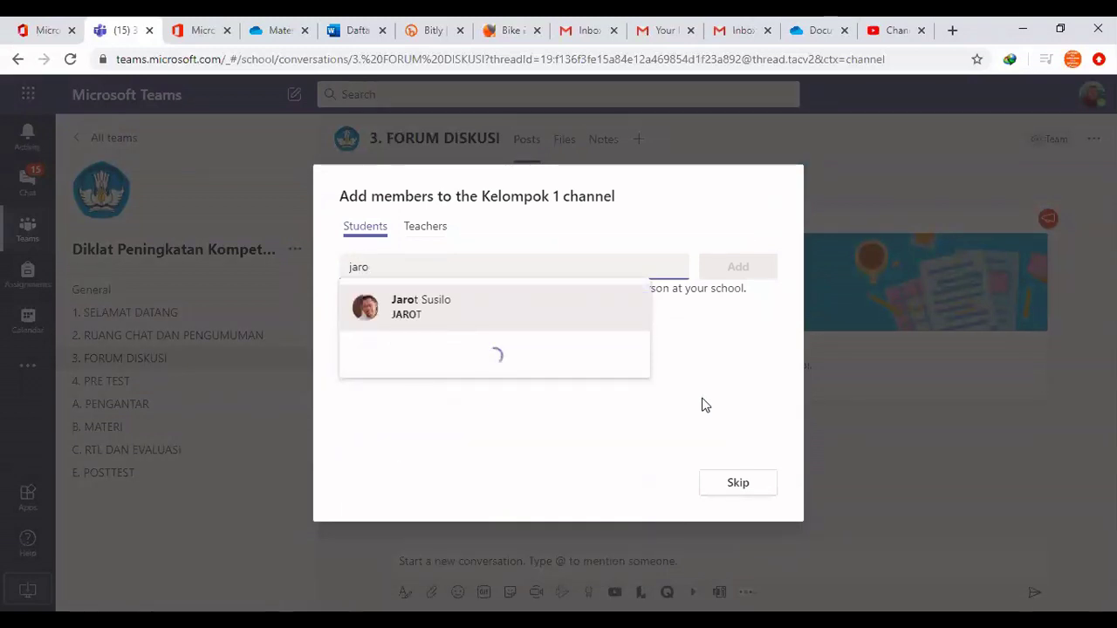
{"action": "left_click", "coordinate": [453, 314]}
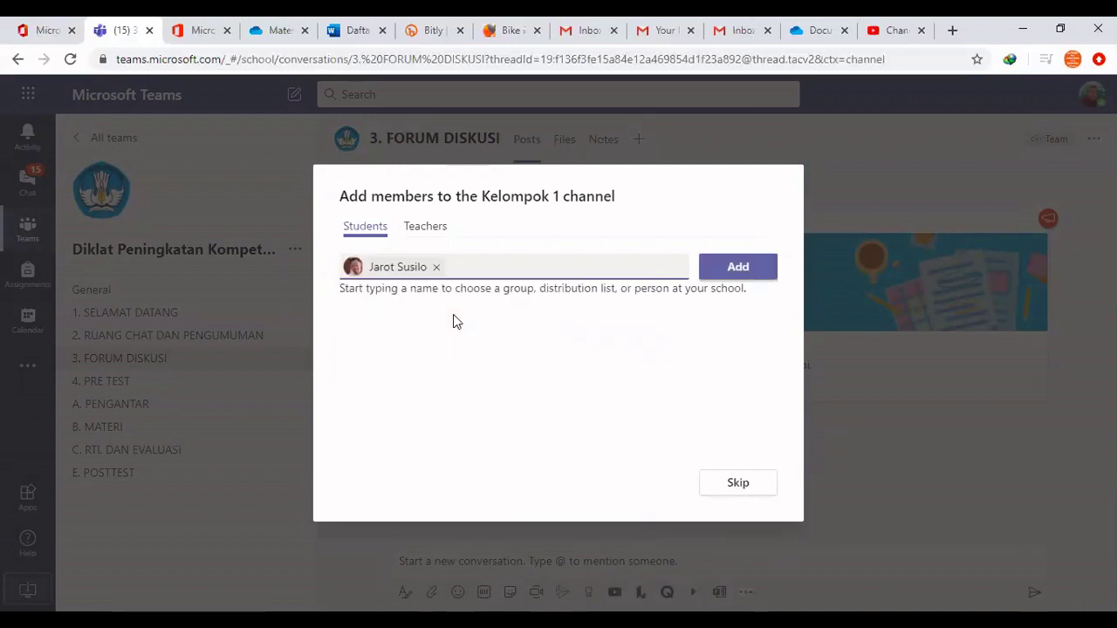
Under Teachers, search for and add a teacher, then finish the member setup
{"action": "left_click", "coordinate": [411, 229]}
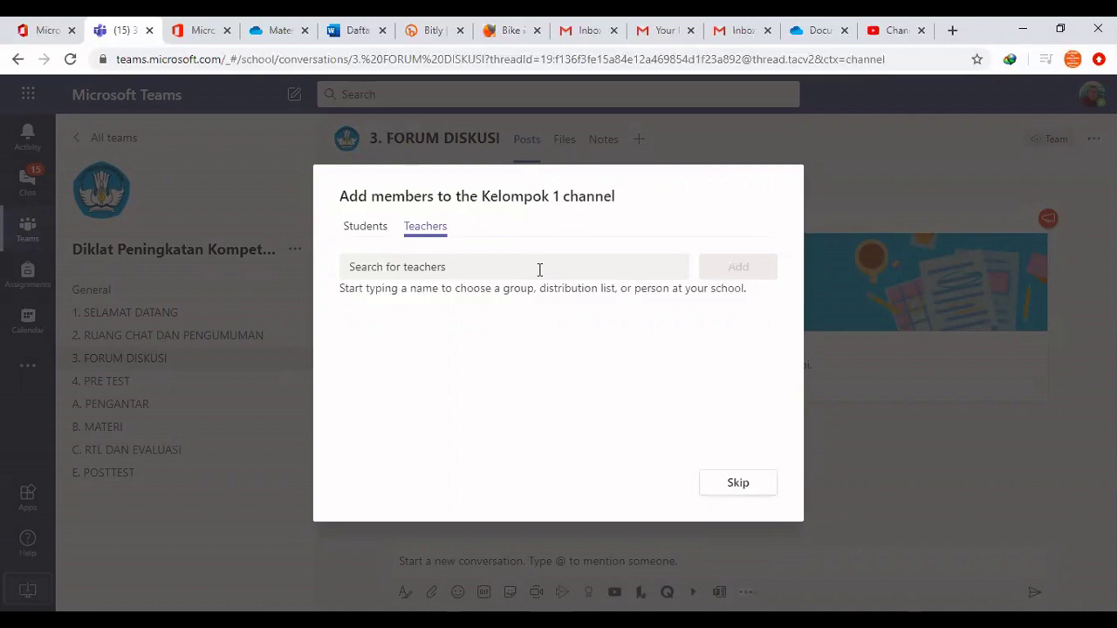
{"action": "left_click", "coordinate": [431, 269]}
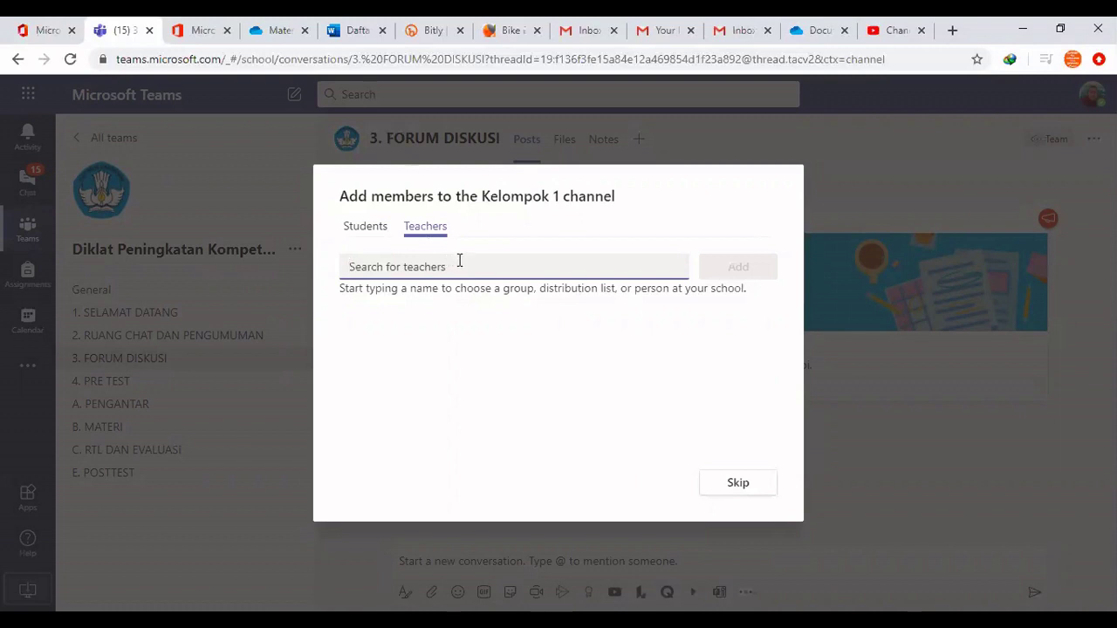
{"action": "type", "text": "ri"}
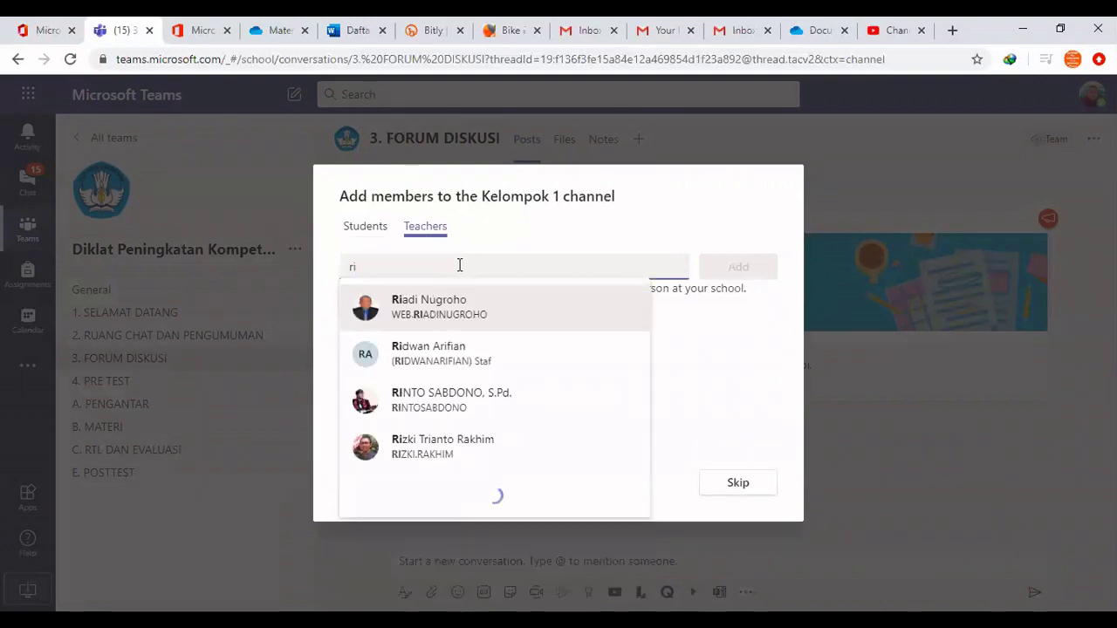
{"action": "type", "text": "z"}
{"action": "left_click", "coordinate": [436, 301]}
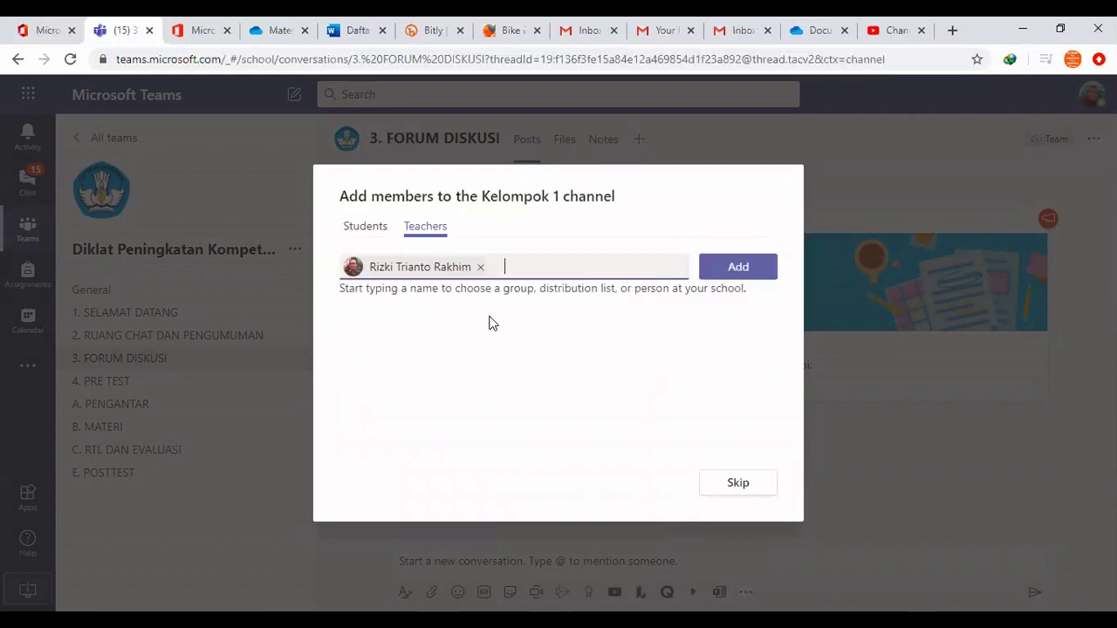
{"action": "left_click", "coordinate": [731, 275]}
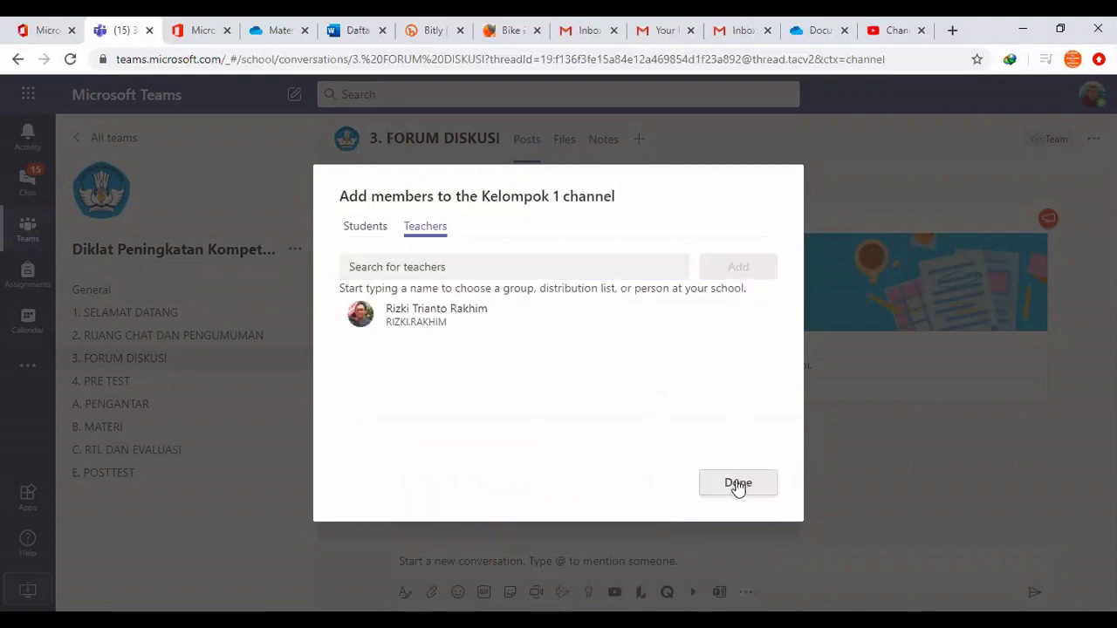
{"action": "left_click", "coordinate": [738, 485]}
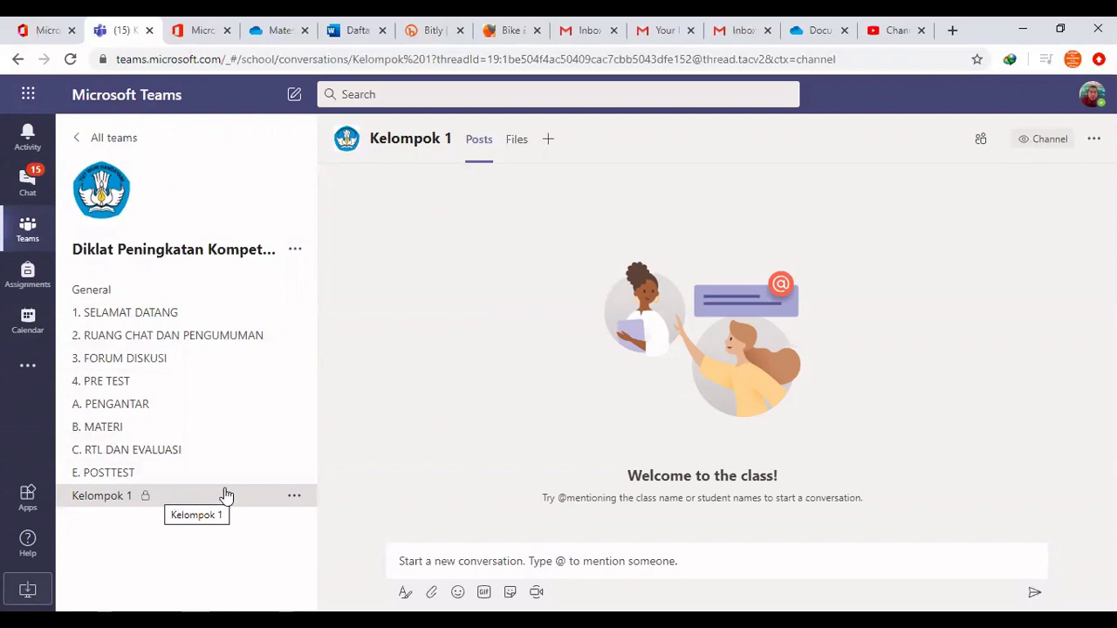
Open 1. SELAMAT DATANG and scroll through its welcome post and Perkenalan video
{"action": "left_click", "coordinate": [174, 312]}
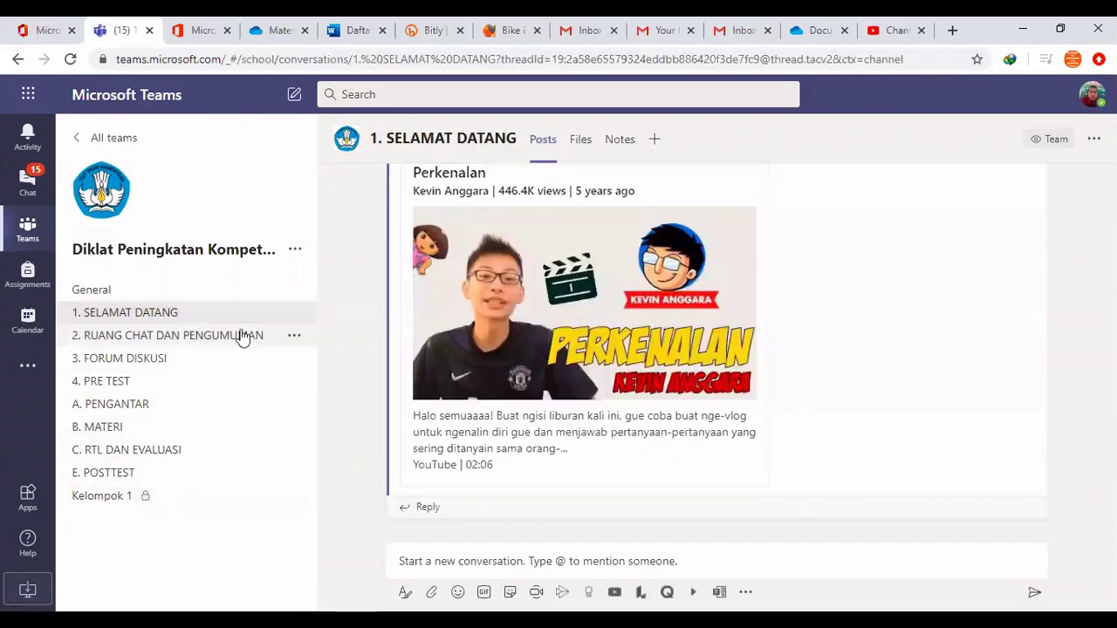
{"action": "scroll", "coordinate": [671, 330], "scroll_direction": "up", "scroll_amount": 3}
{"action": "scroll", "coordinate": [670, 330], "scroll_direction": "up", "scroll_amount": 10}
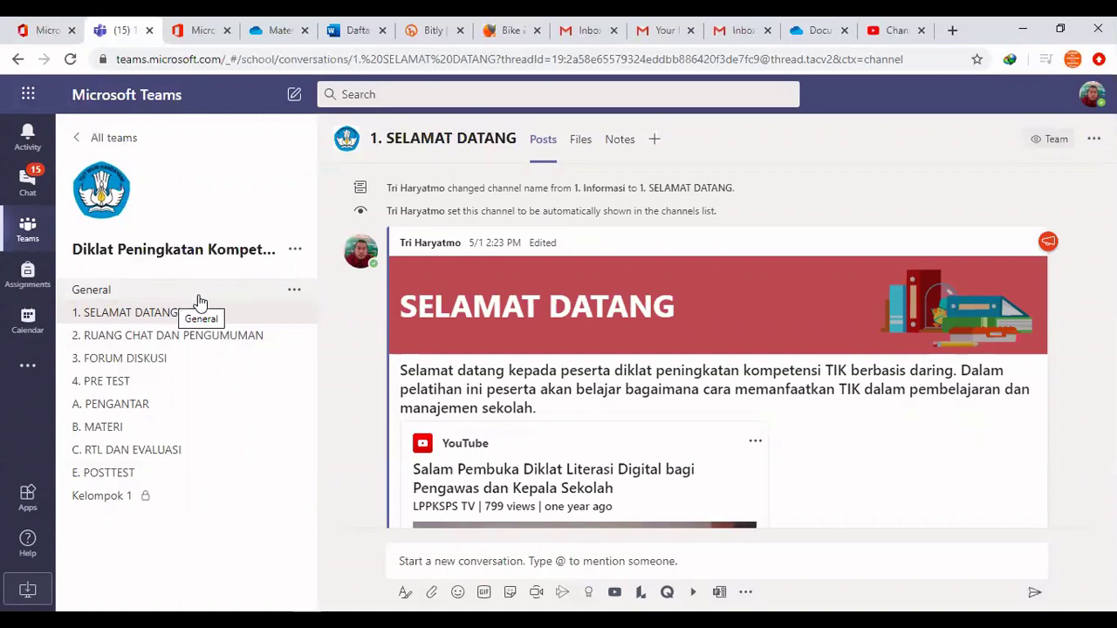
{"action": "scroll", "coordinate": [611, 375], "scroll_direction": "down", "scroll_amount": 2}
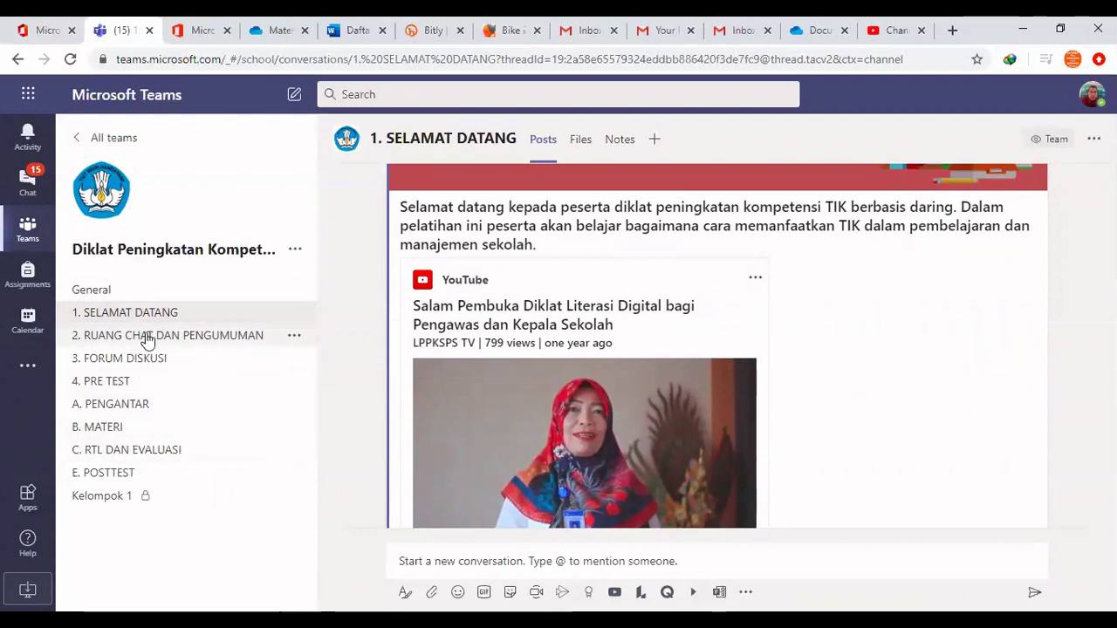
{"action": "scroll", "coordinate": [616, 347], "scroll_direction": "down", "scroll_amount": 4}
{"action": "scroll", "coordinate": [610, 355], "scroll_direction": "up", "scroll_amount": 6}
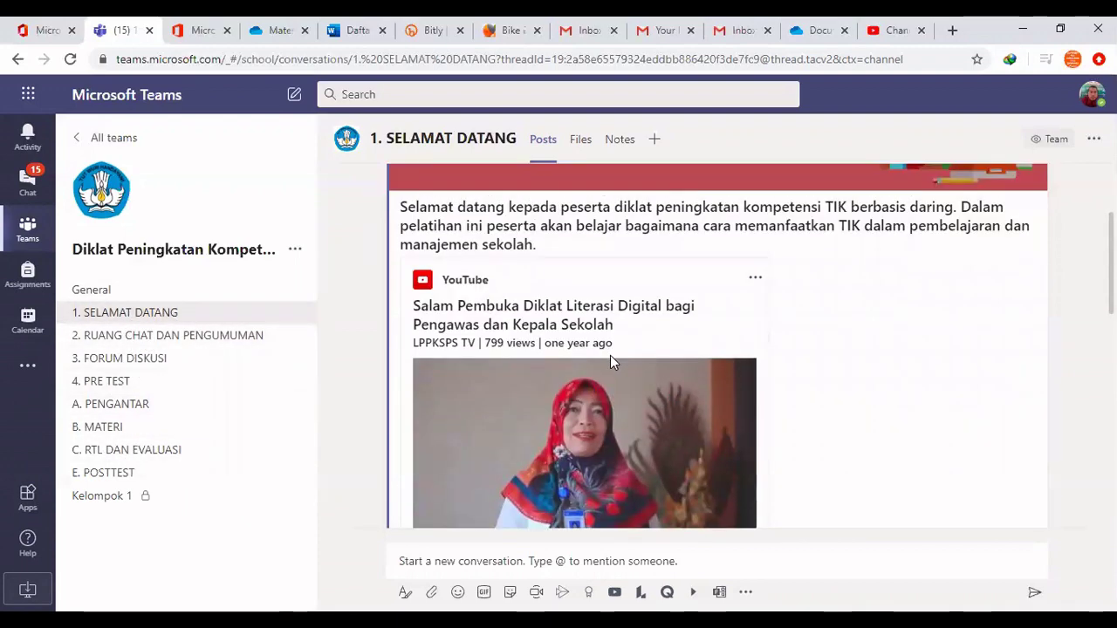
{"action": "scroll", "coordinate": [609, 357], "scroll_direction": "down", "scroll_amount": 2}
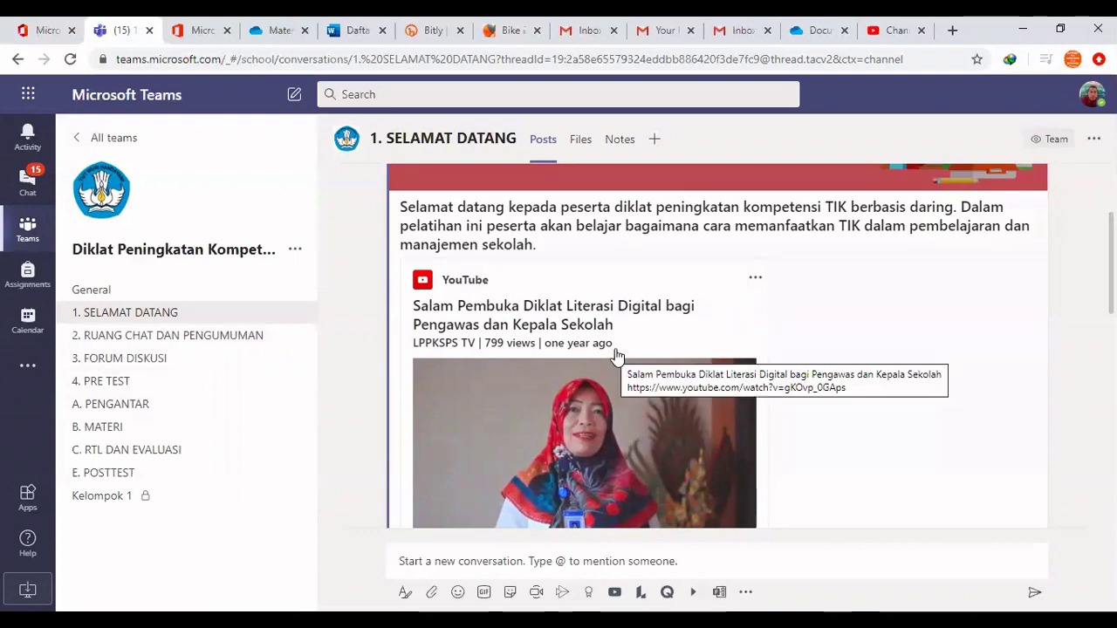
{"action": "scroll", "coordinate": [618, 353], "scroll_direction": "down", "scroll_amount": 2}
{"action": "scroll", "coordinate": [619, 353], "scroll_direction": "up", "scroll_amount": 1}
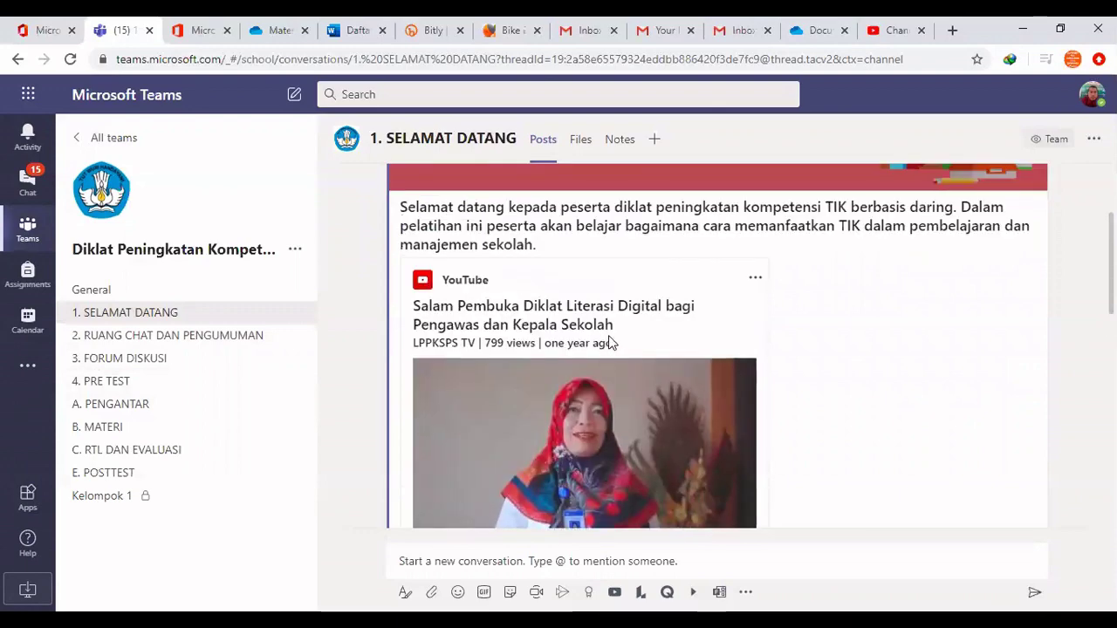
{"action": "scroll", "coordinate": [609, 345], "scroll_direction": "down", "scroll_amount": 5}
{"action": "scroll", "coordinate": [606, 342], "scroll_direction": "down", "scroll_amount": 4}
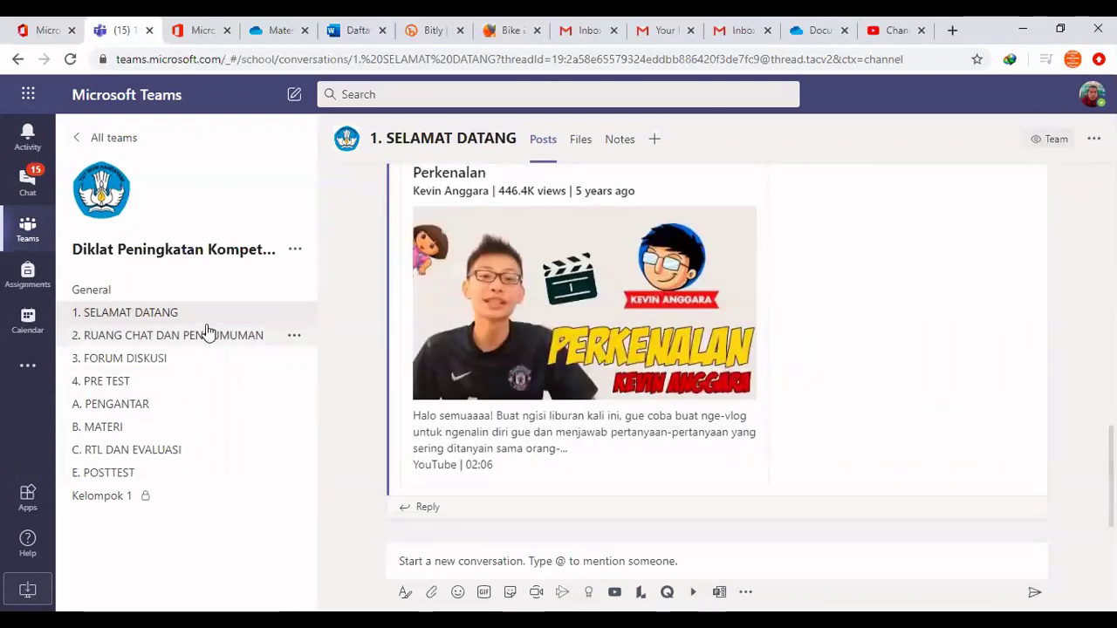
Go through 2. RUANG CHAT DAN PENGUMUMAN and 3. FORUM DISKUSI to 4. PRE TEST
{"action": "left_click", "coordinate": [188, 336]}
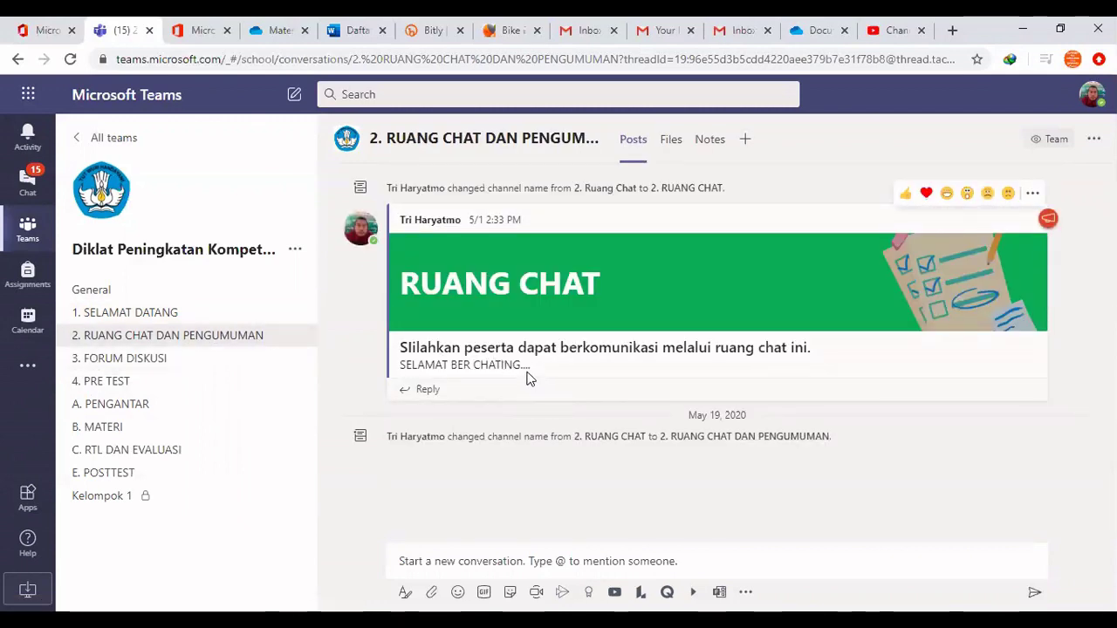
{"action": "left_click", "coordinate": [150, 358]}
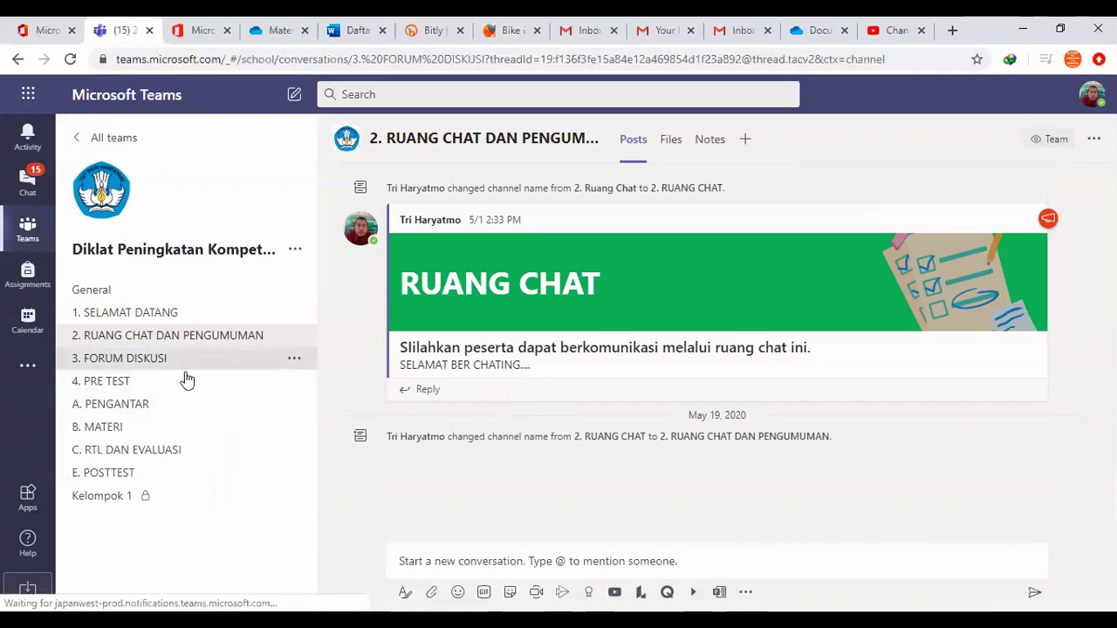
{"action": "left_click", "coordinate": [131, 384]}
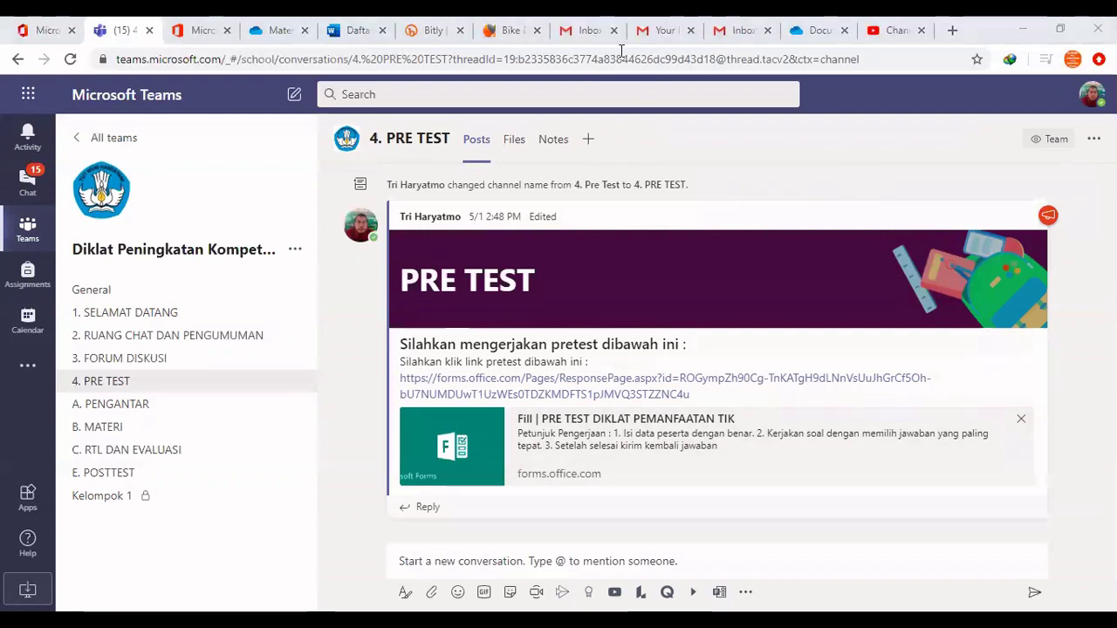
Open the forms.office.com pretest link from the PRE TEST post in a new tab
{"action": "left_click", "coordinate": [532, 385]}
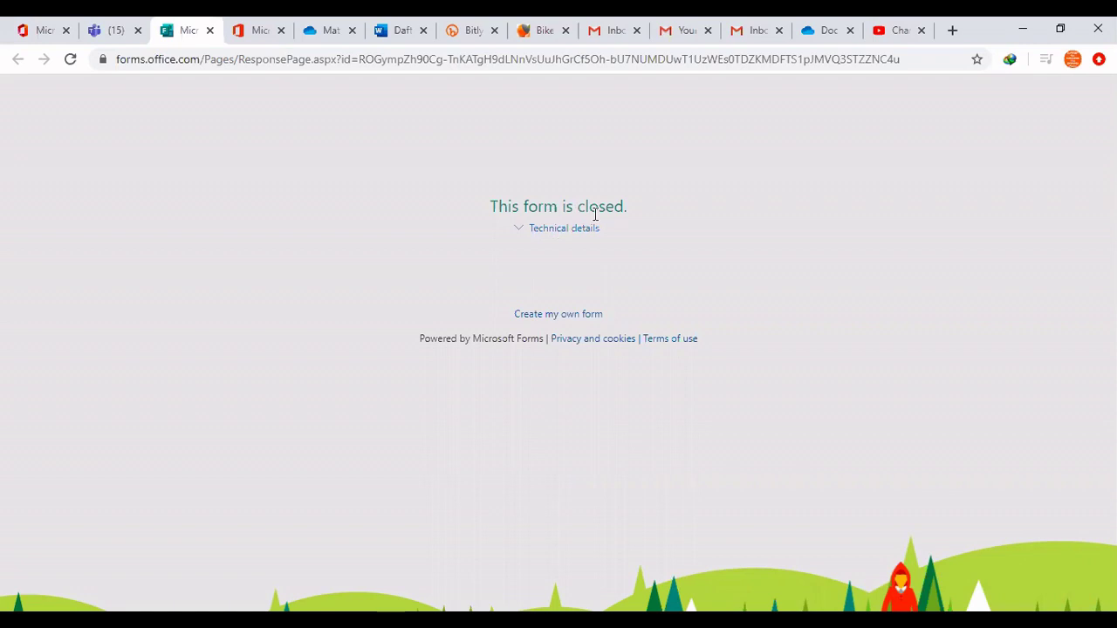
Switch back to the Microsoft Teams browser tab
{"action": "left_click", "coordinate": [112, 30]}
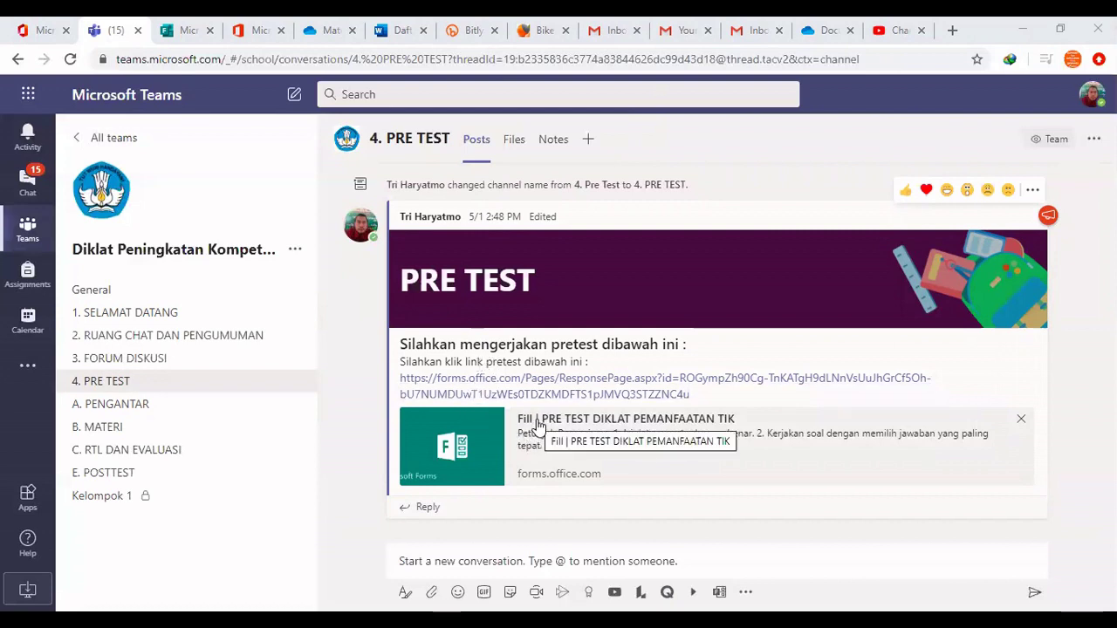
Open A. PENGANTAR, scroll through its YouTube video posts, then switch to B. MATERI
{"action": "left_click", "coordinate": [142, 410]}
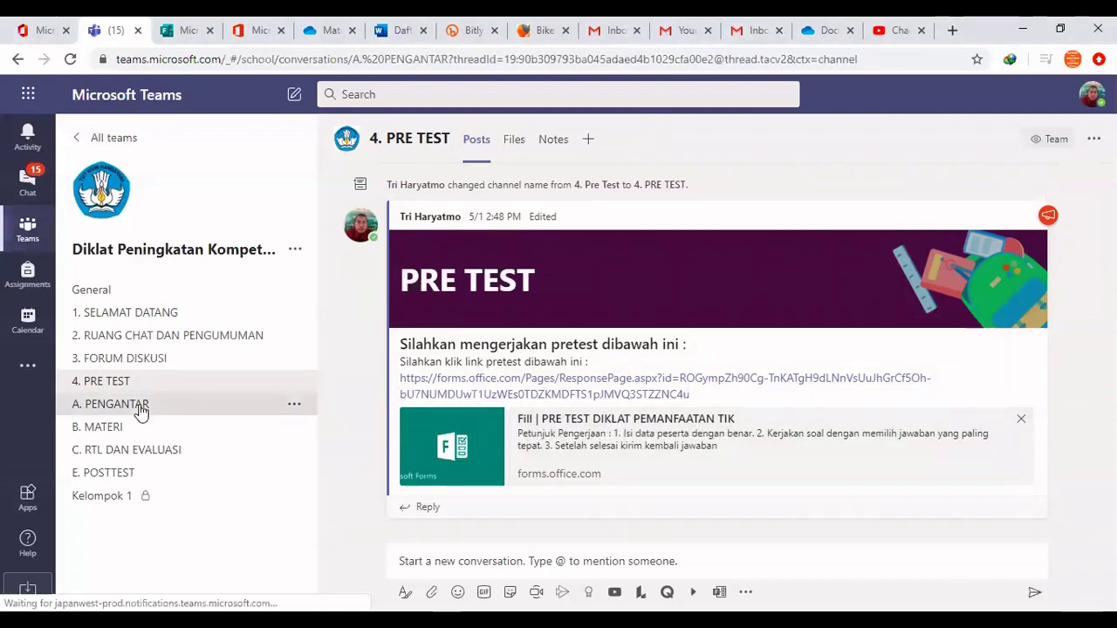
{"action": "scroll", "coordinate": [612, 376], "scroll_direction": "up", "scroll_amount": 15}
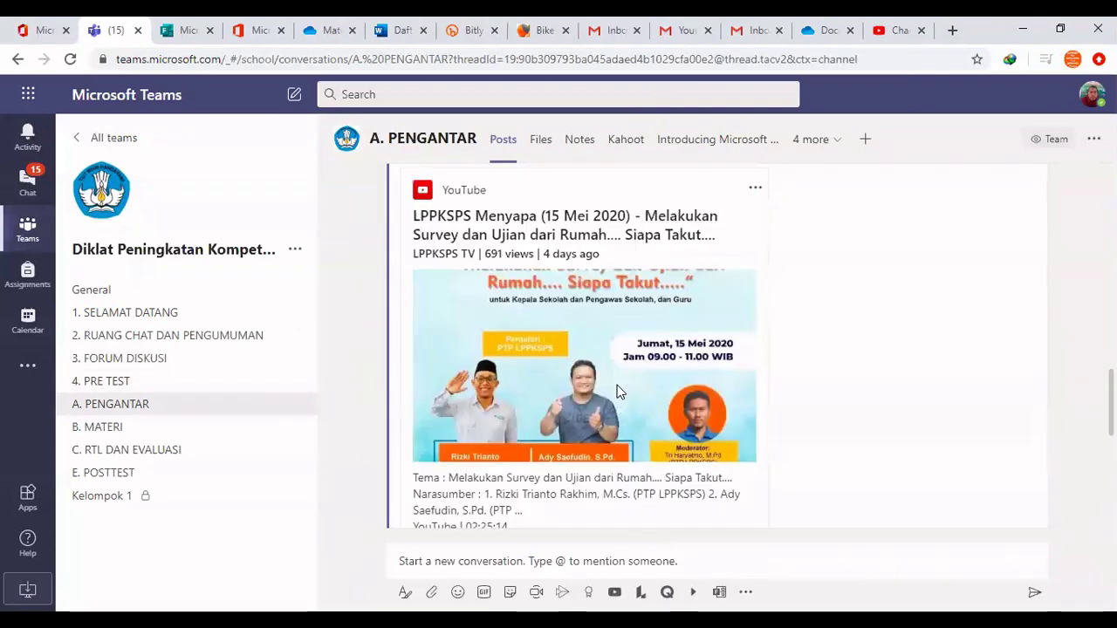
{"action": "scroll", "coordinate": [616, 393], "scroll_direction": "up", "scroll_amount": 10}
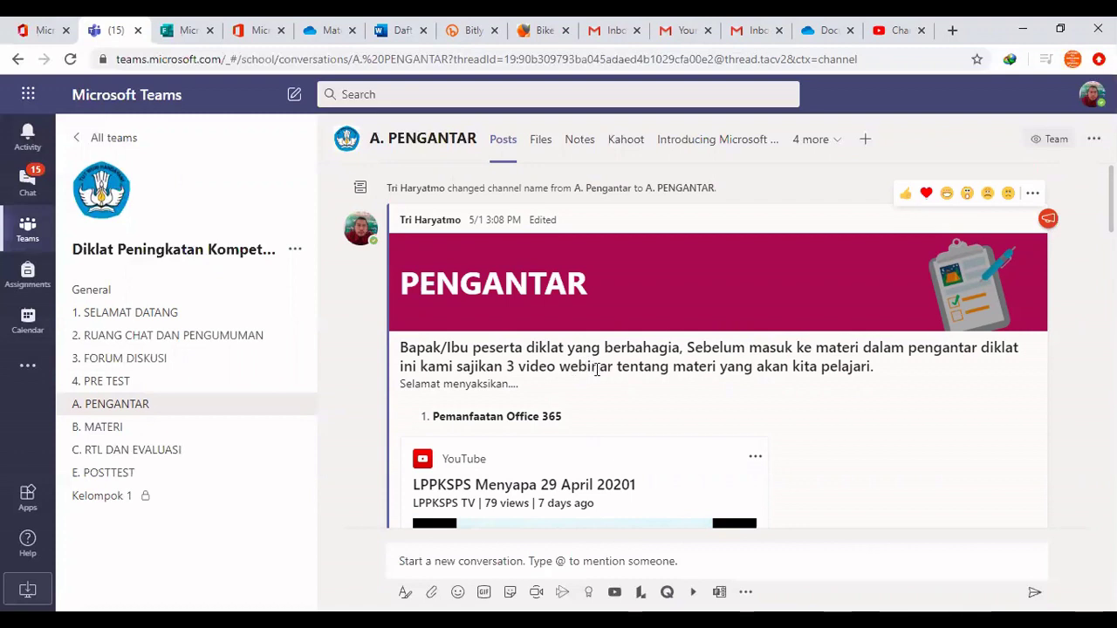
{"action": "scroll", "coordinate": [601, 371], "scroll_direction": "down", "scroll_amount": 1}
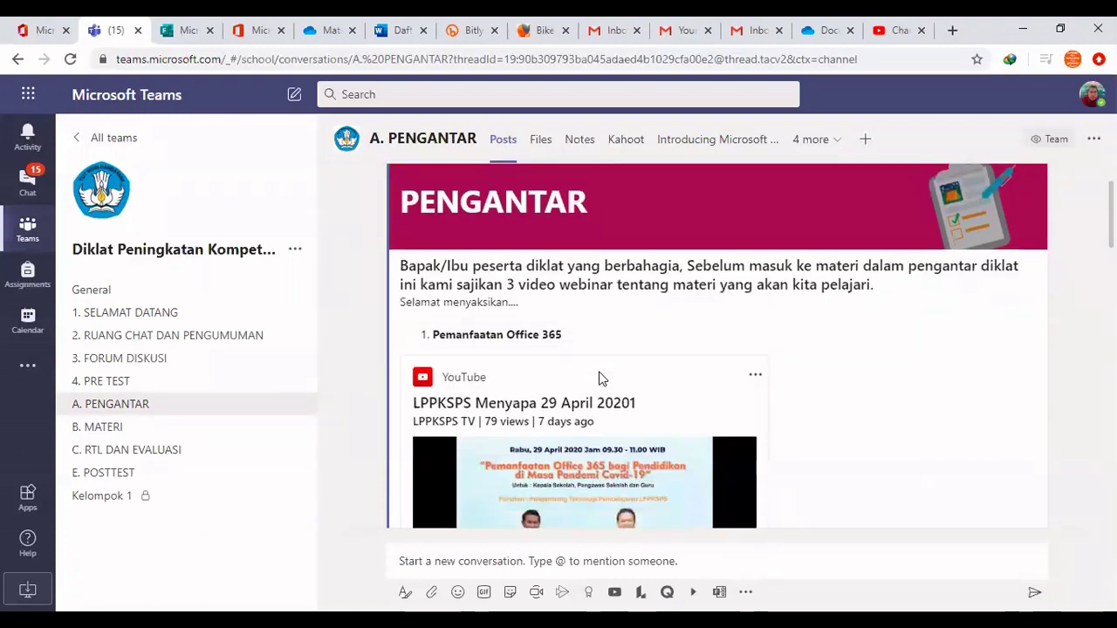
{"action": "scroll", "coordinate": [600, 378], "scroll_direction": "down", "scroll_amount": 1}
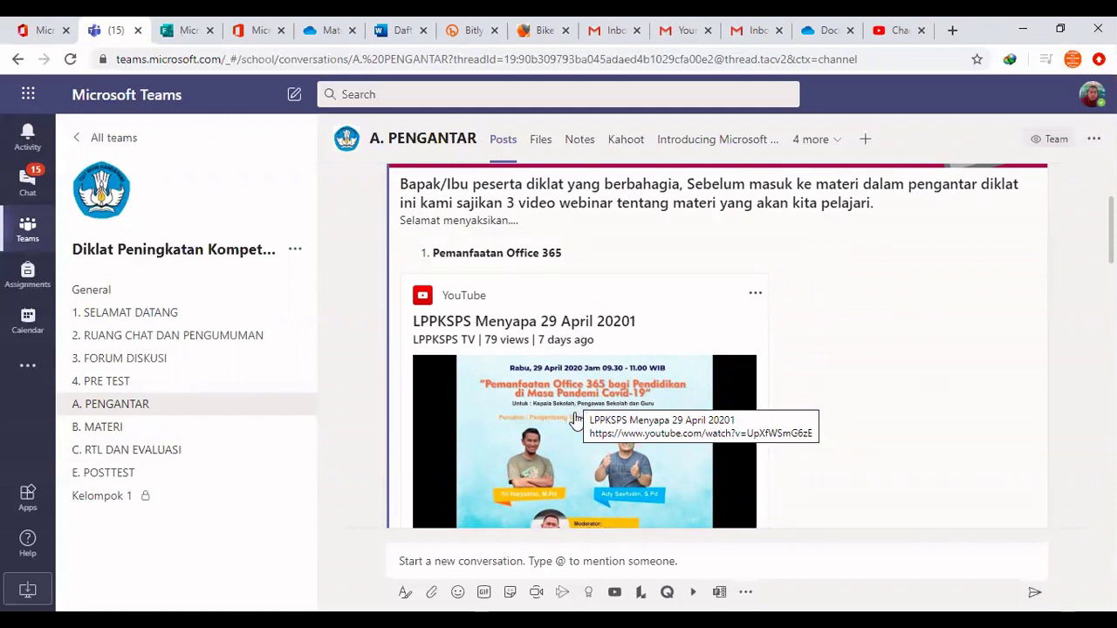
{"action": "scroll", "coordinate": [587, 403], "scroll_direction": "down", "scroll_amount": 2}
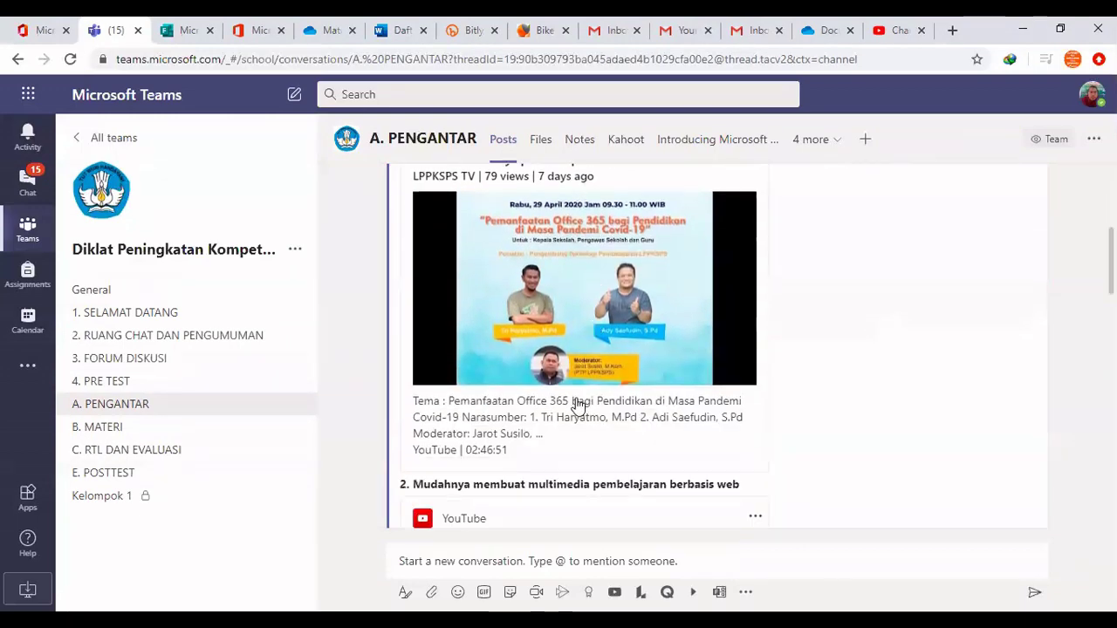
{"action": "scroll", "coordinate": [576, 399], "scroll_direction": "up", "scroll_amount": 1}
{"action": "scroll", "coordinate": [574, 402], "scroll_direction": "down", "scroll_amount": 1}
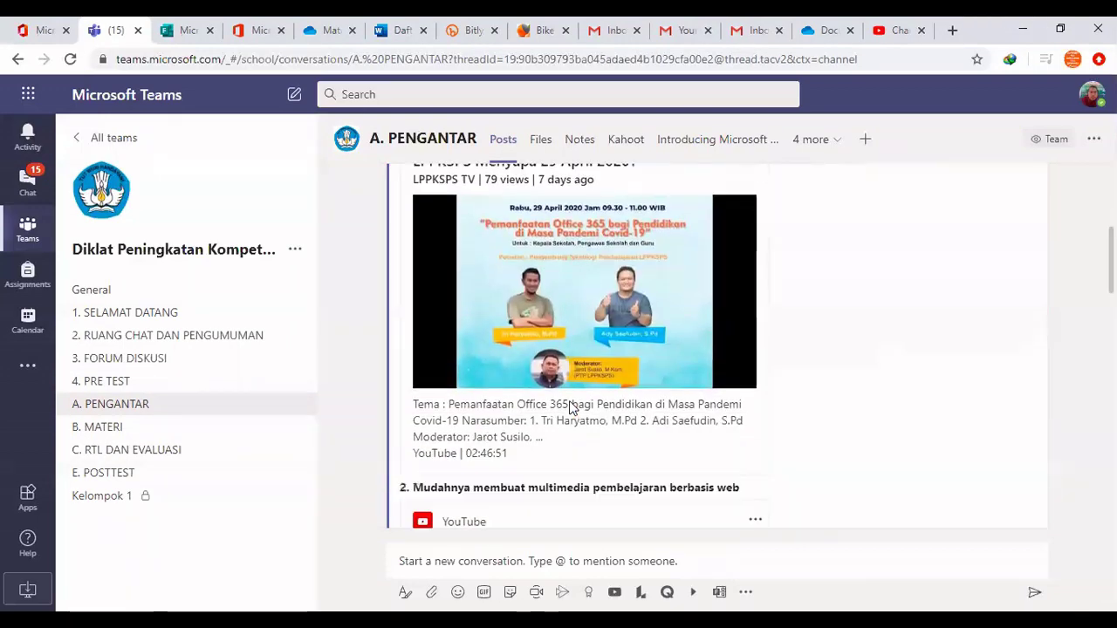
{"action": "scroll", "coordinate": [569, 403], "scroll_direction": "down", "scroll_amount": 4}
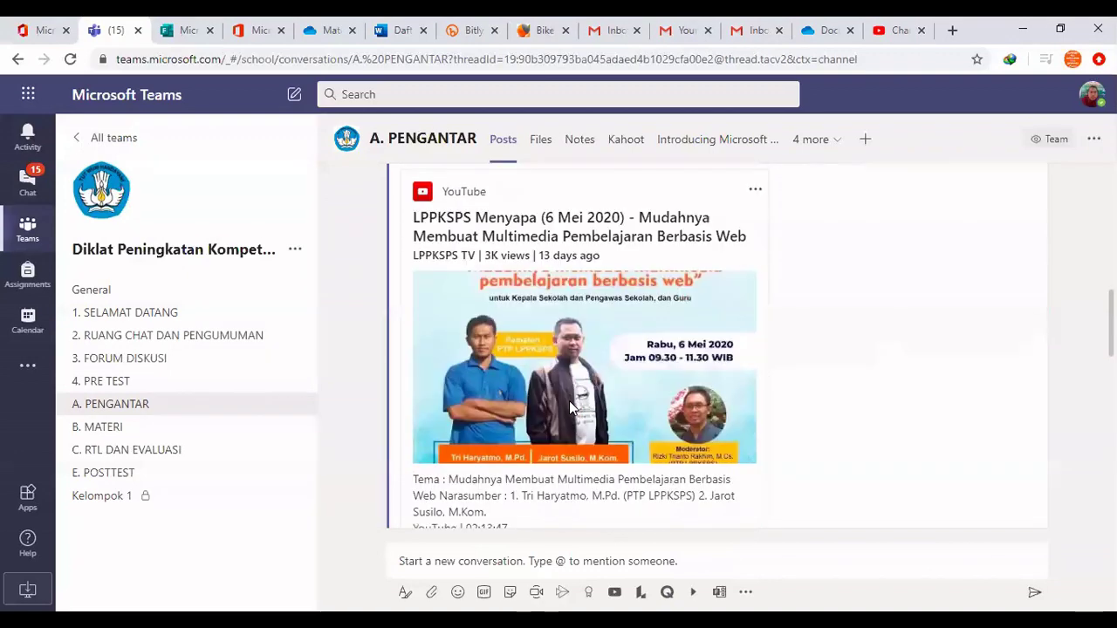
{"action": "scroll", "coordinate": [569, 401], "scroll_direction": "down", "scroll_amount": 4}
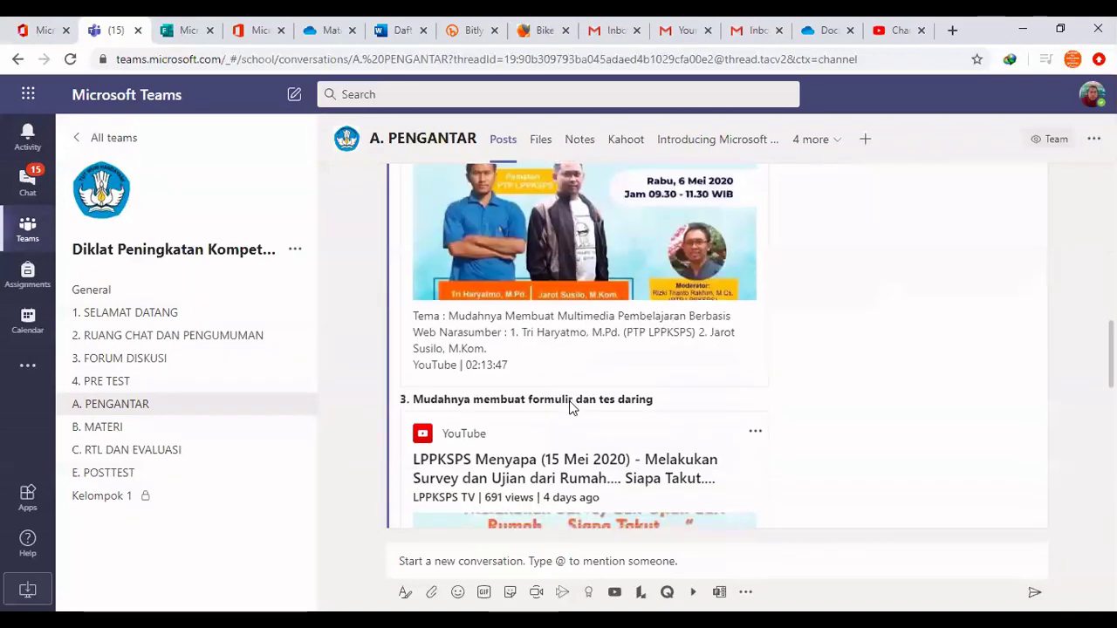
{"action": "scroll", "coordinate": [569, 404], "scroll_direction": "down", "scroll_amount": 3}
{"action": "scroll", "coordinate": [569, 408], "scroll_direction": "up", "scroll_amount": 1}
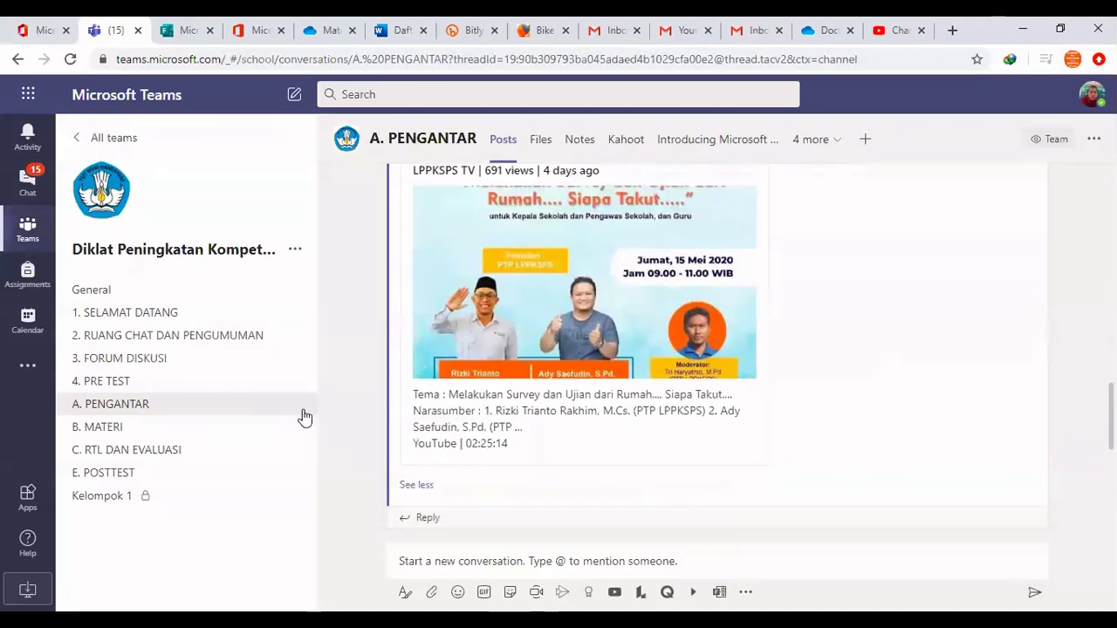
{"action": "left_click", "coordinate": [166, 429]}
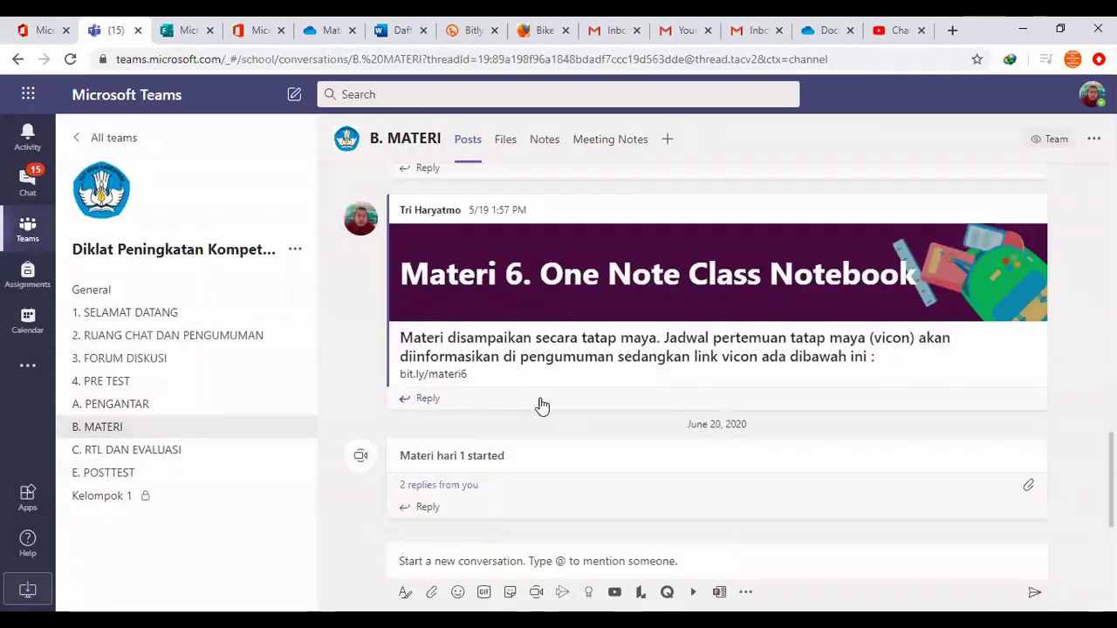
Scroll through the Materi 1–6 posts in the B. MATERI channel feed
{"action": "scroll", "coordinate": [543, 403], "scroll_direction": "up", "scroll_amount": 10}
{"action": "scroll", "coordinate": [548, 404], "scroll_direction": "up", "scroll_amount": 3}
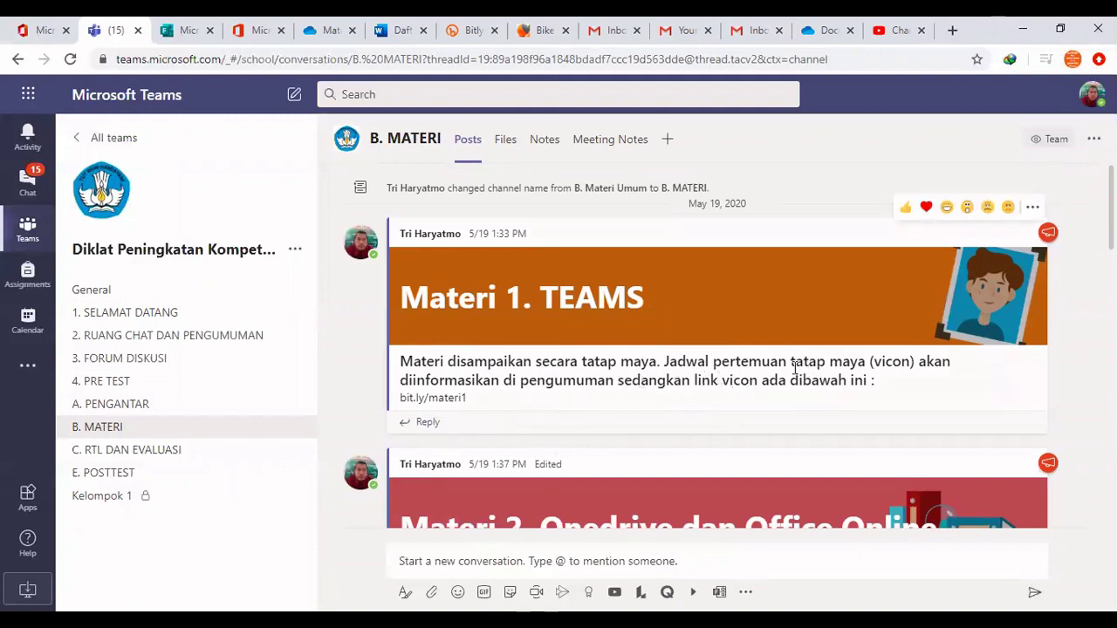
{"action": "scroll", "coordinate": [563, 415], "scroll_direction": "down", "scroll_amount": 2}
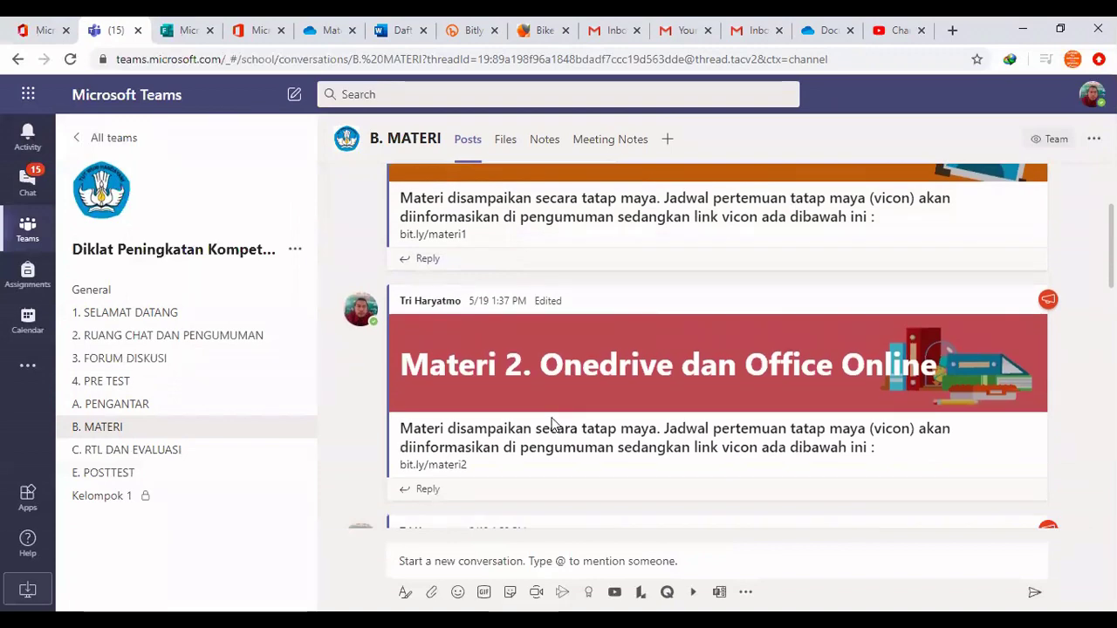
{"action": "scroll", "coordinate": [468, 306], "scroll_direction": "up", "scroll_amount": 1}
{"action": "scroll", "coordinate": [467, 324], "scroll_direction": "up", "scroll_amount": 2}
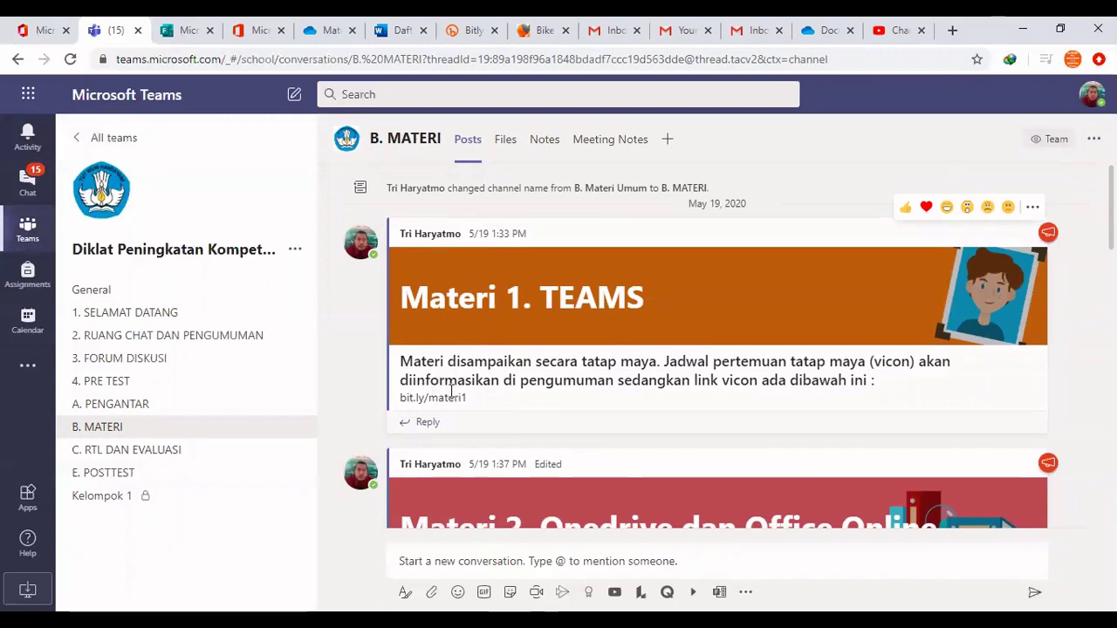
{"action": "scroll", "coordinate": [451, 390], "scroll_direction": "down", "scroll_amount": 5}
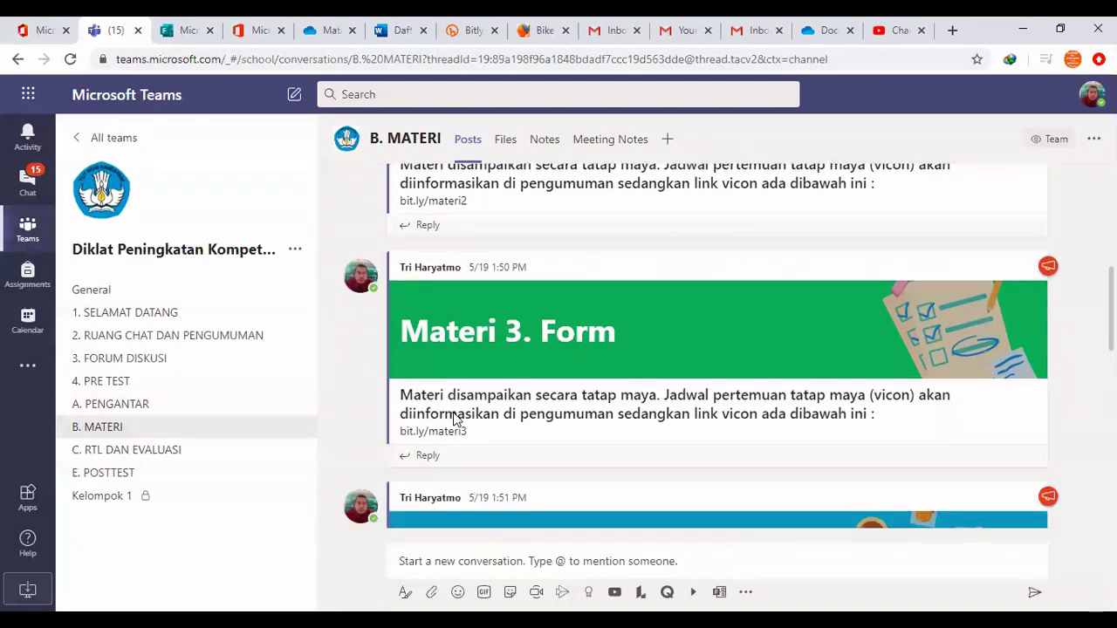
{"action": "scroll", "coordinate": [453, 418], "scroll_direction": "down", "scroll_amount": 5}
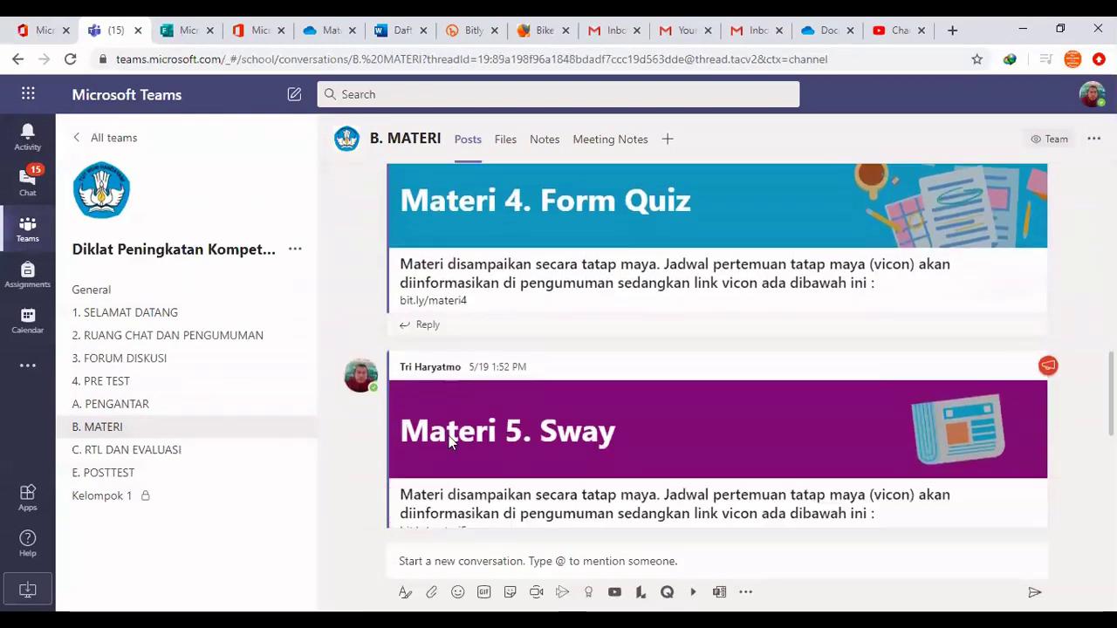
{"action": "scroll", "coordinate": [449, 440], "scroll_direction": "down", "scroll_amount": 2}
{"action": "scroll", "coordinate": [442, 457], "scroll_direction": "down", "scroll_amount": 3}
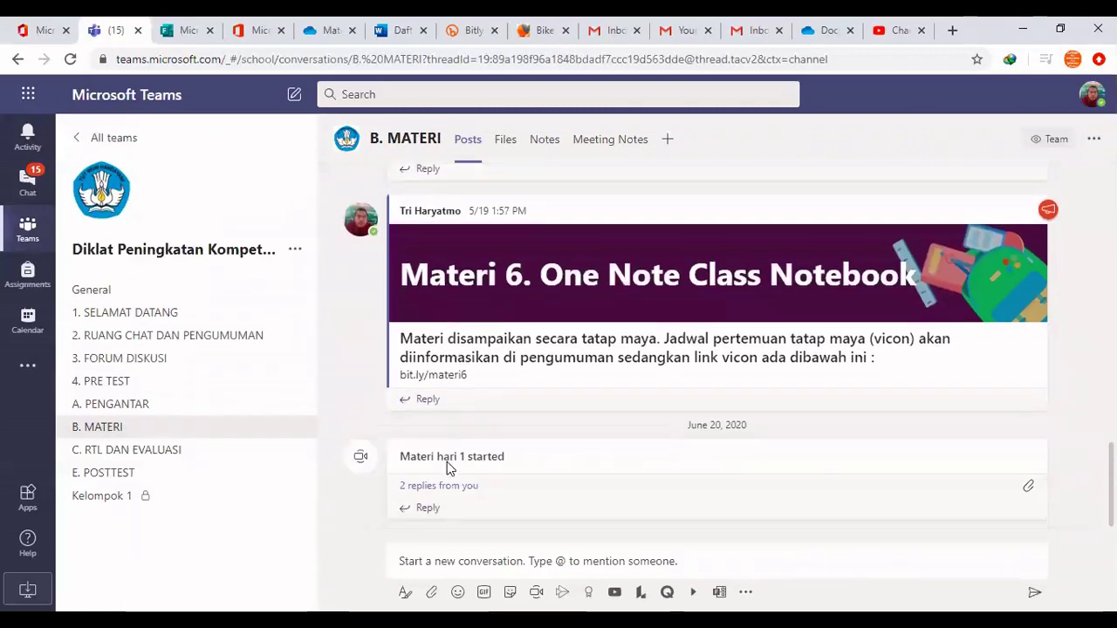
Scroll back up and switch to the C. RTL DAN EVALUASI channel
{"action": "scroll", "coordinate": [447, 469], "scroll_direction": "up", "scroll_amount": 12}
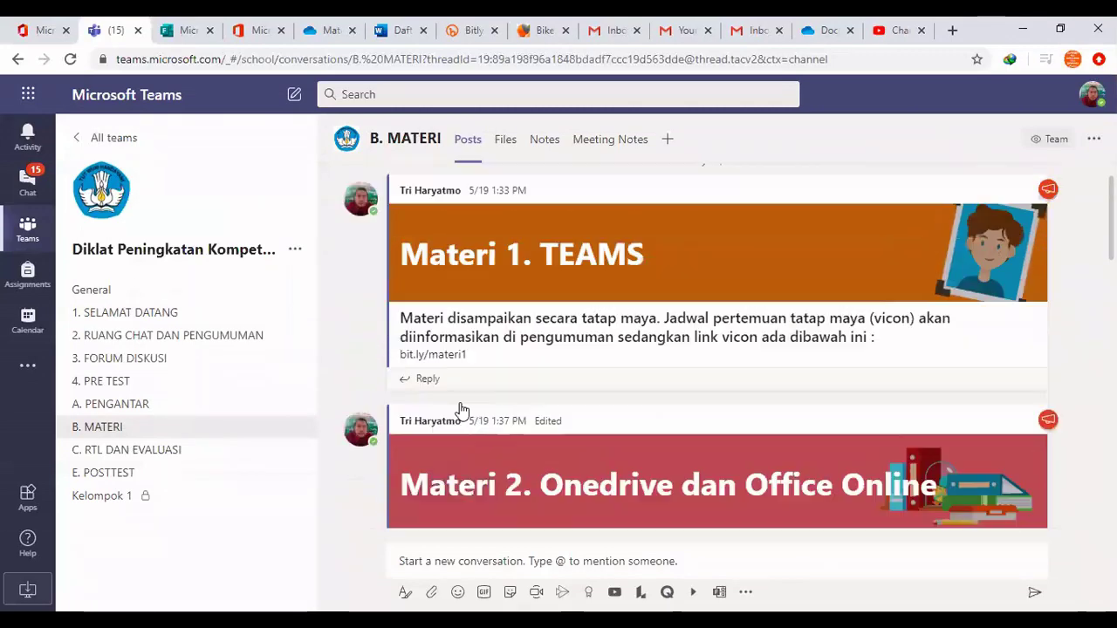
{"action": "scroll", "coordinate": [462, 410], "scroll_direction": "up", "scroll_amount": 2}
{"action": "left_click", "coordinate": [148, 452]}
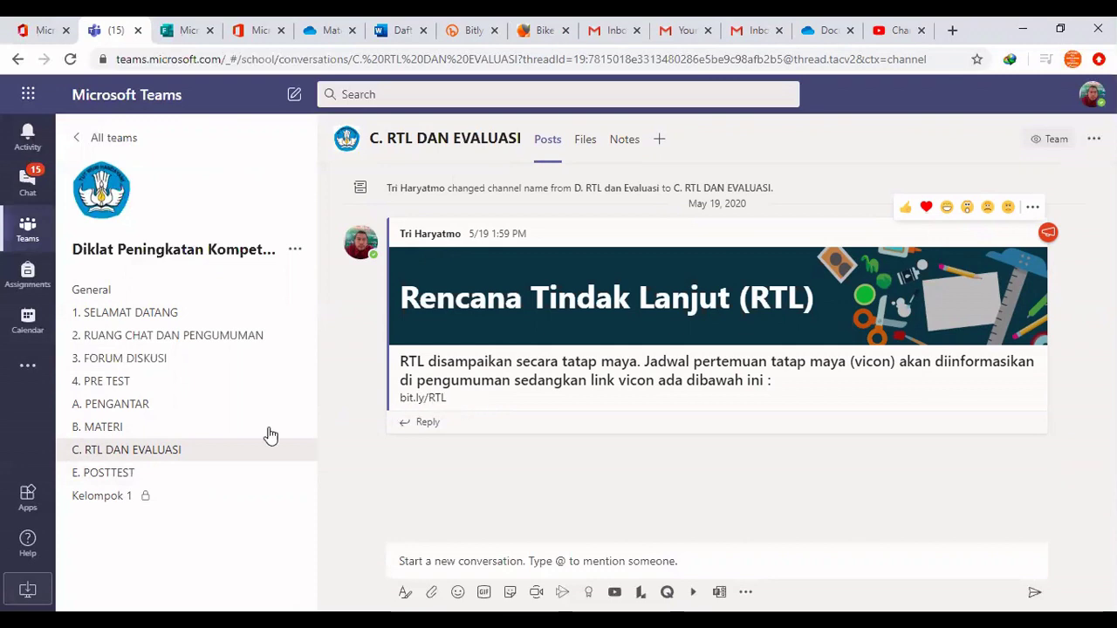
Switch to the E. POSTTEST channel to see its Post Tes form link
{"action": "left_click", "coordinate": [130, 473]}
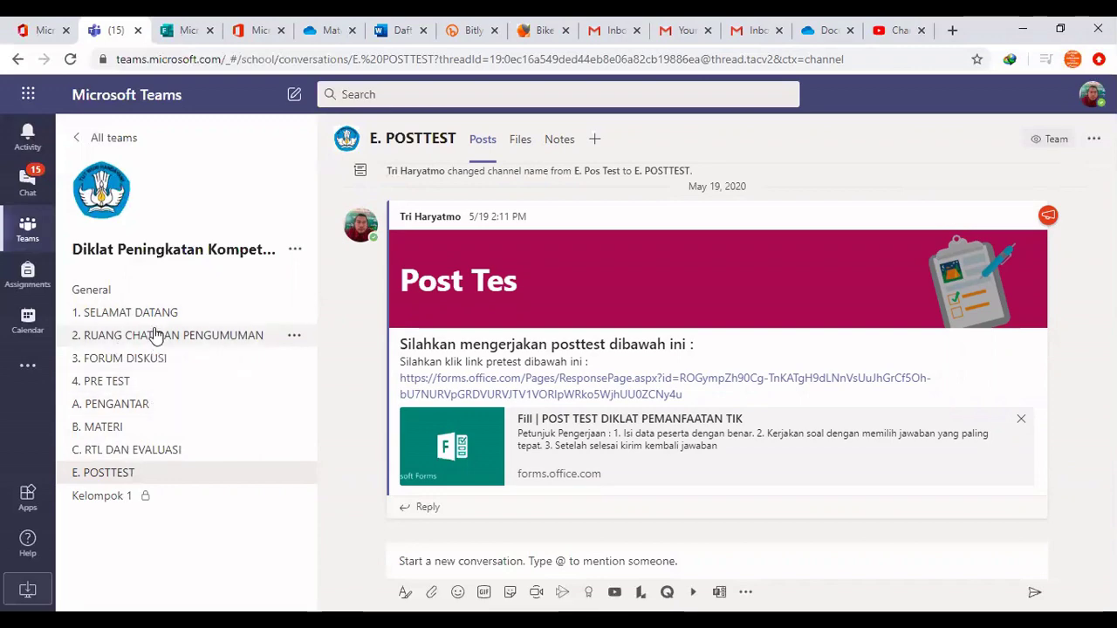
Return to the team's General channel
{"action": "left_click", "coordinate": [113, 297]}
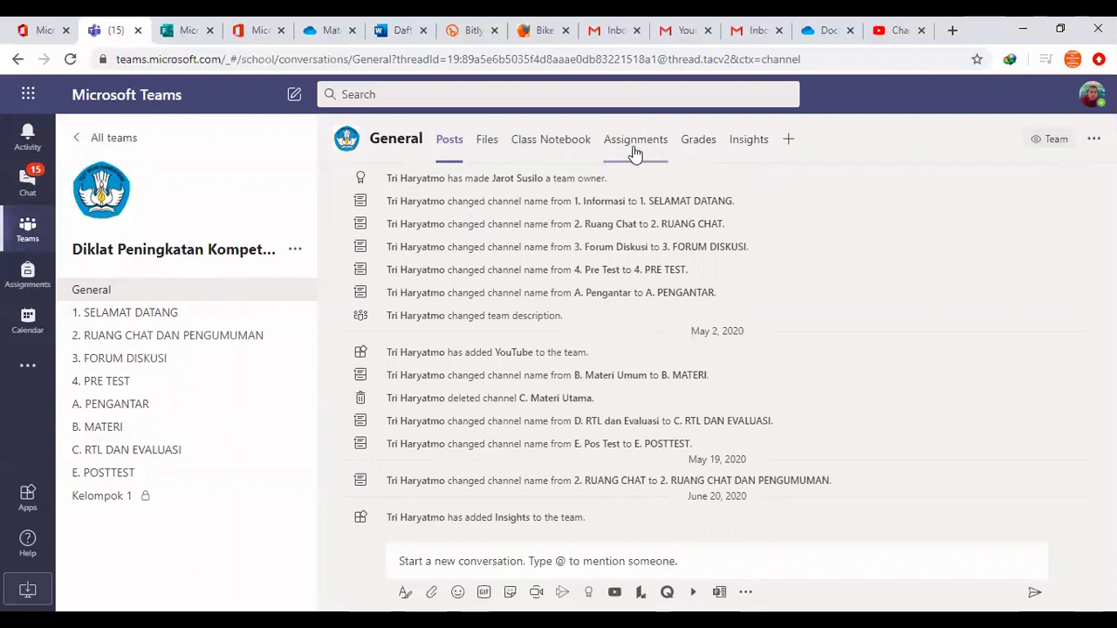
Show the General channel's Assignments tab
{"action": "left_click", "coordinate": [635, 142]}
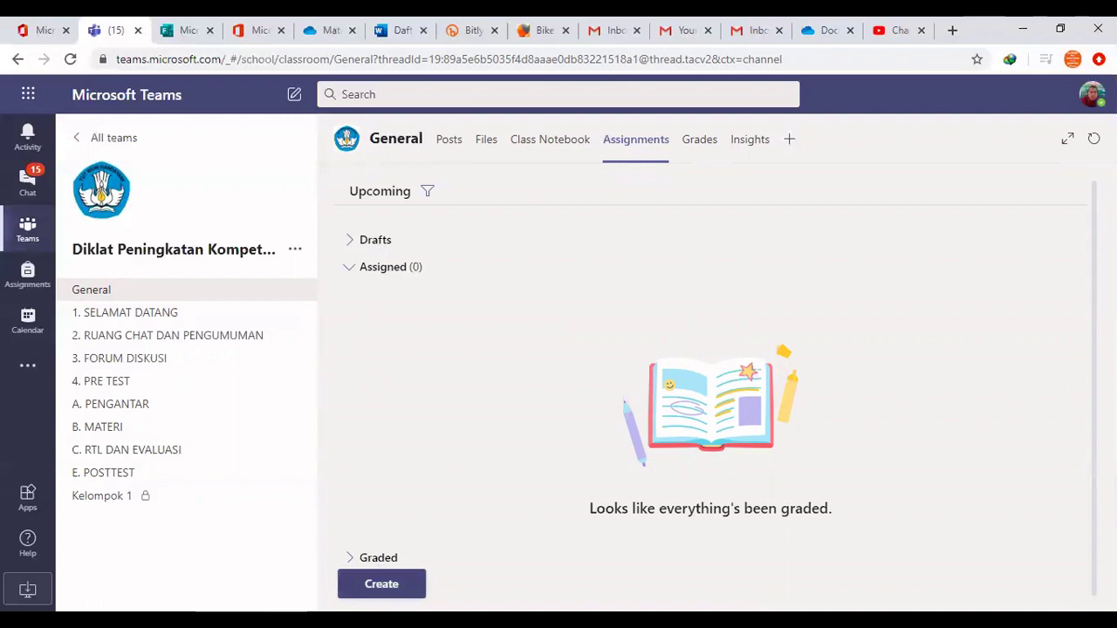
Create a new assignment of type Quiz
{"action": "left_click", "coordinate": [388, 582]}
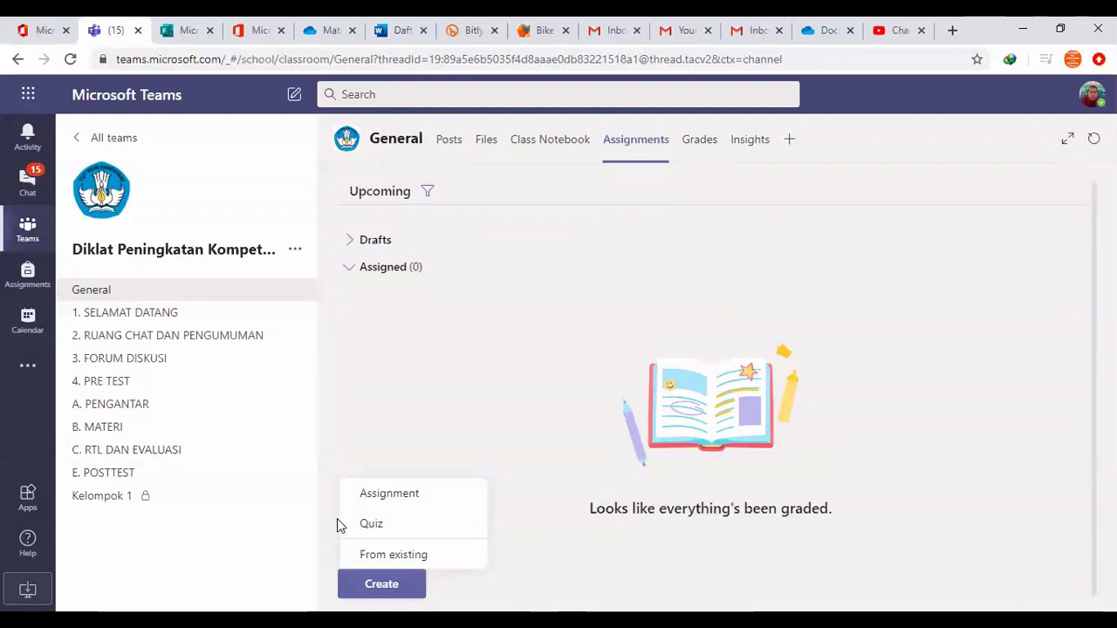
{"action": "left_click", "coordinate": [392, 528]}
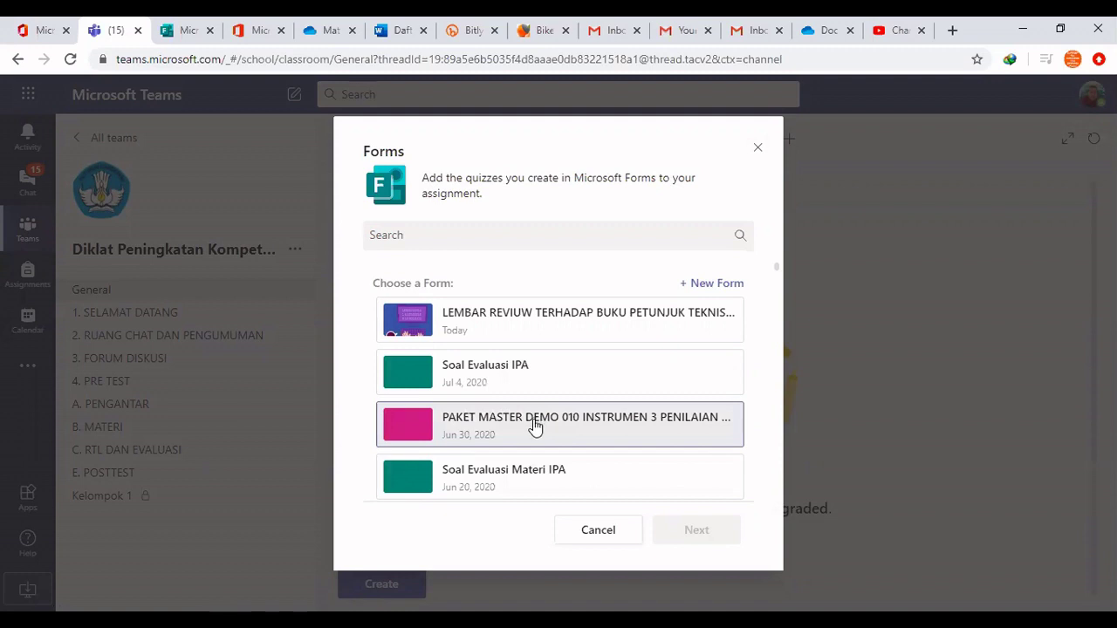
Pick the 'Soal materi pemanfaatan TIK' form from the quiz list and attach it
{"action": "scroll", "coordinate": [526, 437], "scroll_direction": "down", "scroll_amount": 1}
{"action": "scroll", "coordinate": [524, 441], "scroll_direction": "down", "scroll_amount": 1}
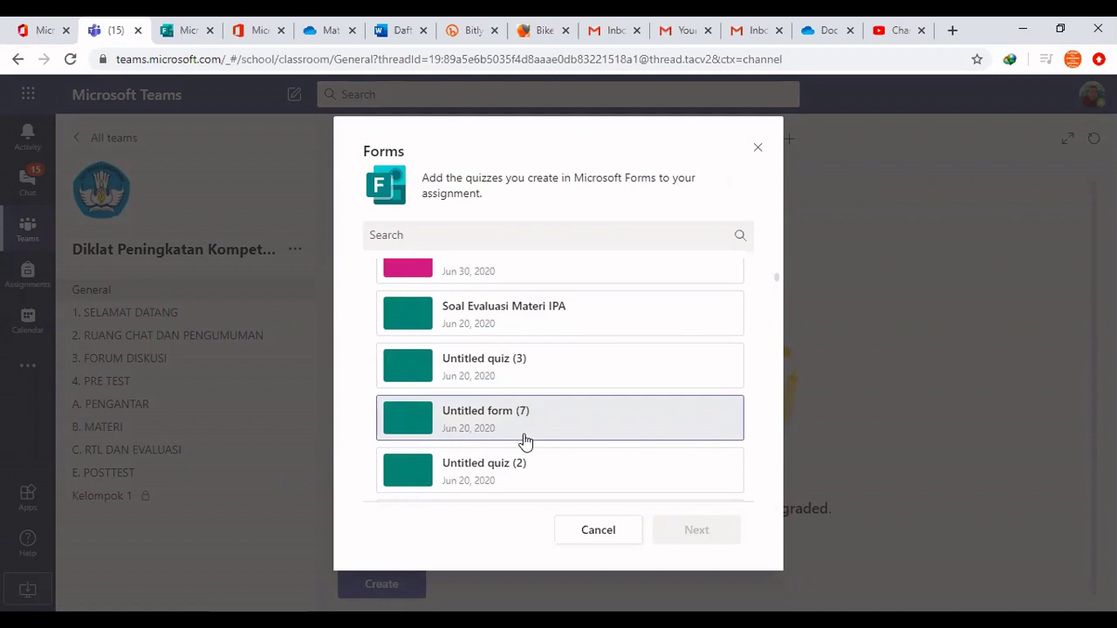
{"action": "scroll", "coordinate": [526, 441], "scroll_direction": "down", "scroll_amount": 1}
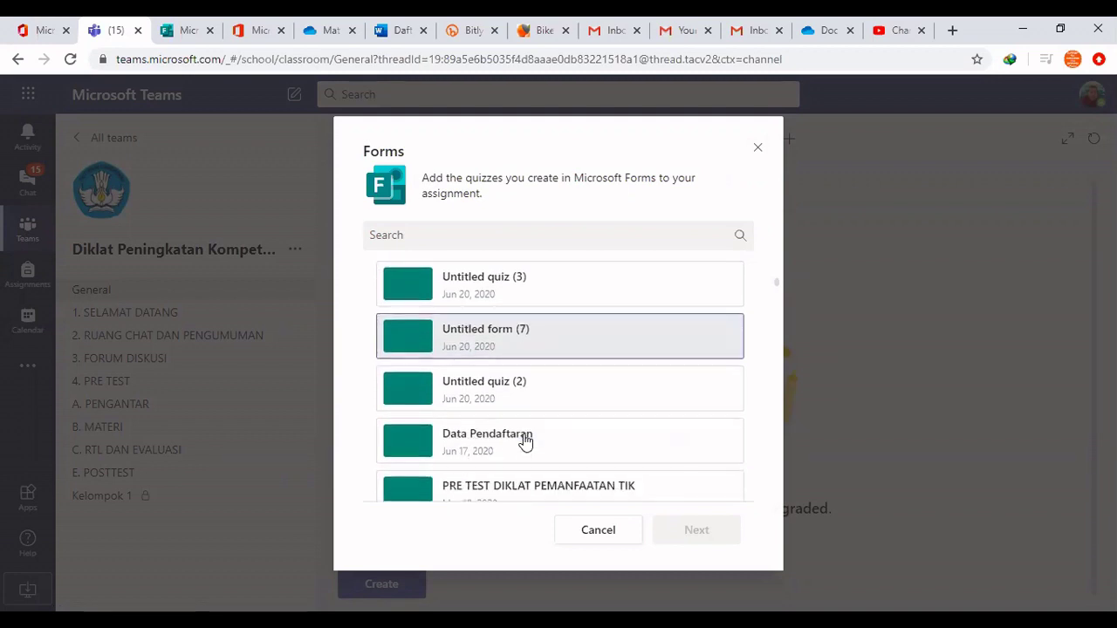
{"action": "scroll", "coordinate": [525, 442], "scroll_direction": "down", "scroll_amount": 3}
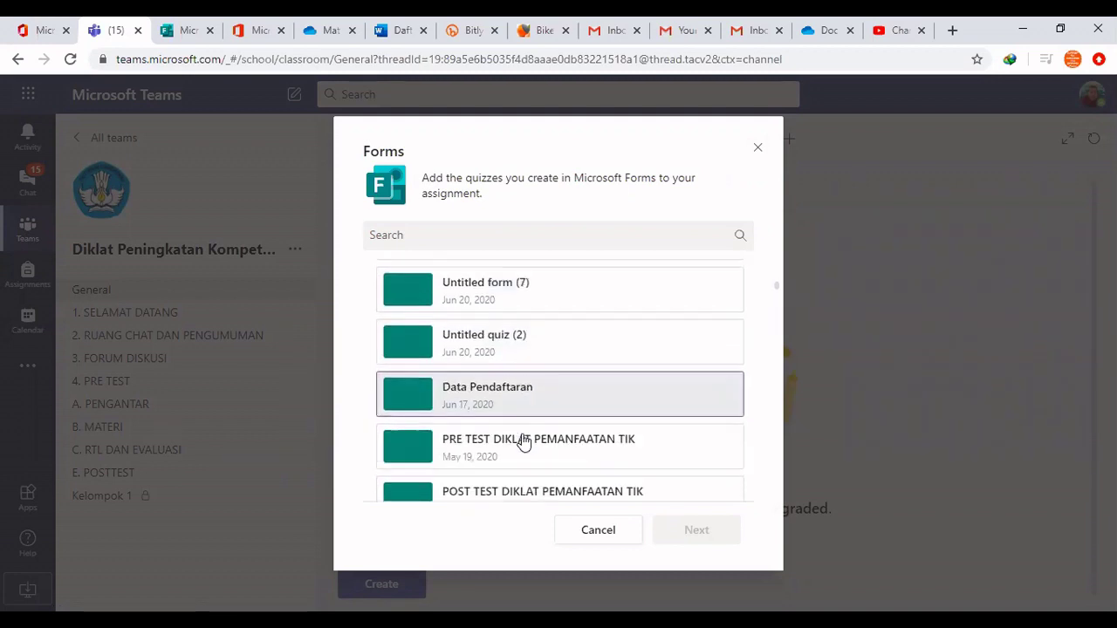
{"action": "scroll", "coordinate": [519, 445], "scroll_direction": "up", "scroll_amount": 2}
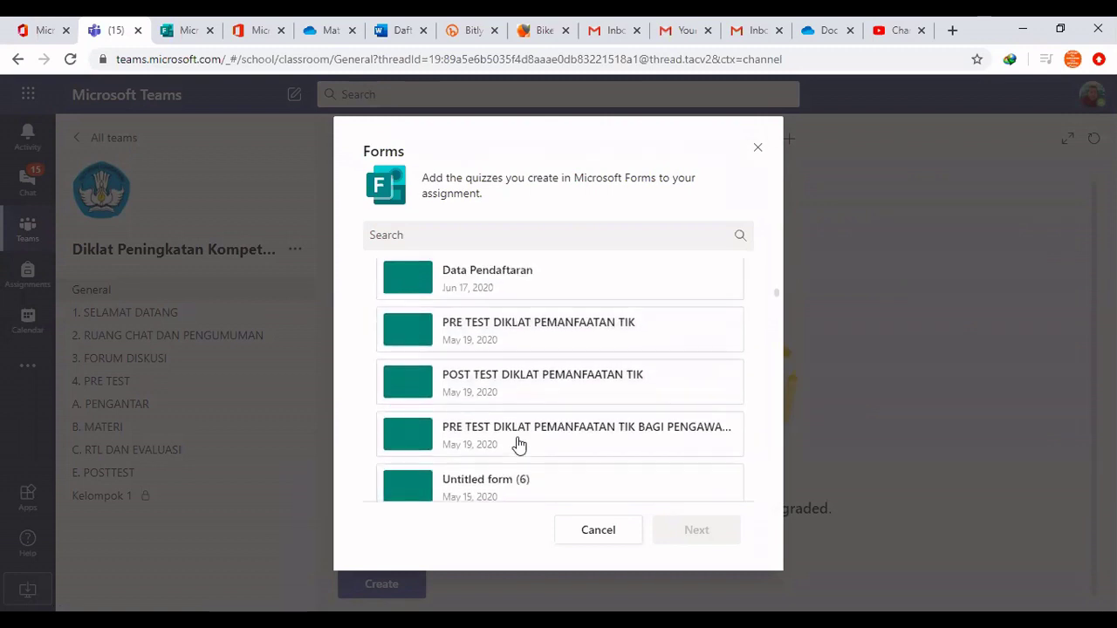
{"action": "scroll", "coordinate": [519, 445], "scroll_direction": "down", "scroll_amount": 2}
{"action": "scroll", "coordinate": [519, 445], "scroll_direction": "down", "scroll_amount": 2}
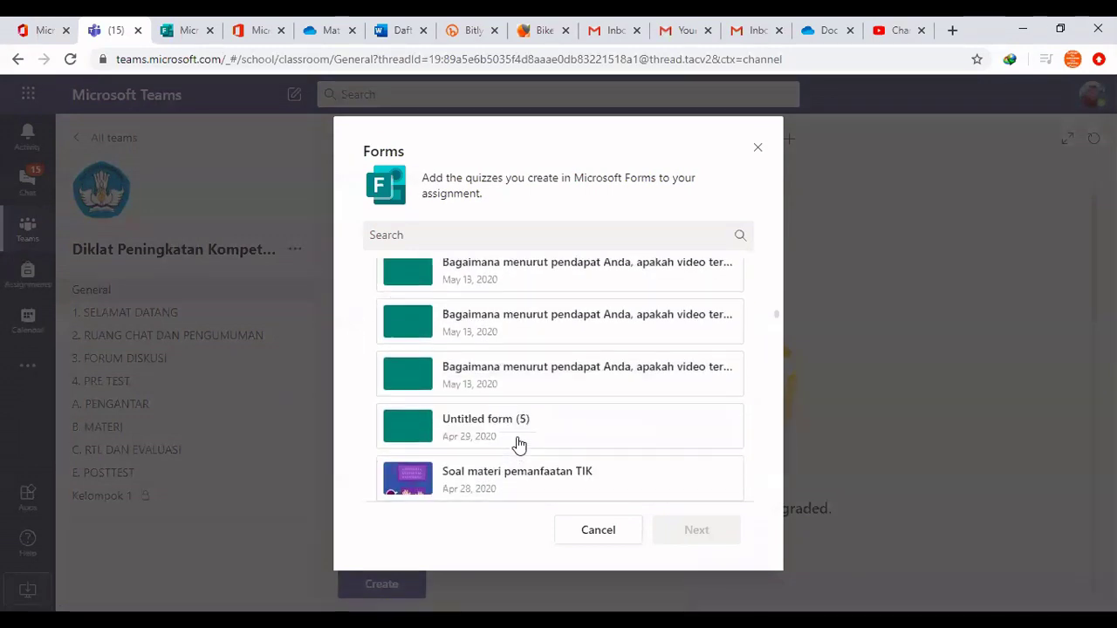
{"action": "scroll", "coordinate": [519, 445], "scroll_direction": "down", "scroll_amount": 2}
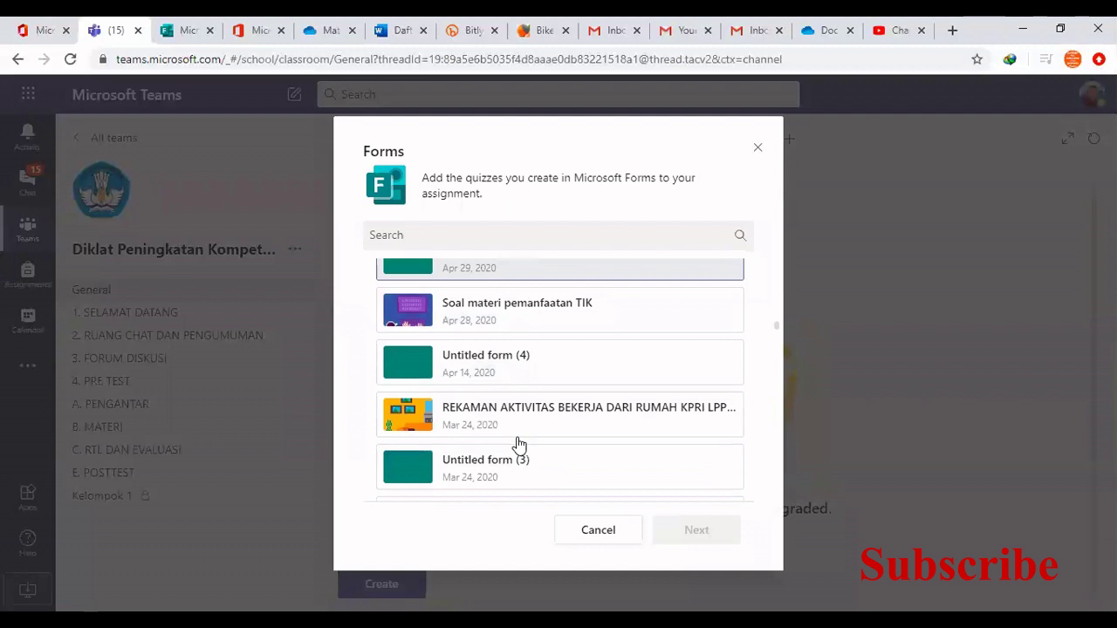
{"action": "scroll", "coordinate": [520, 445], "scroll_direction": "up", "scroll_amount": 2}
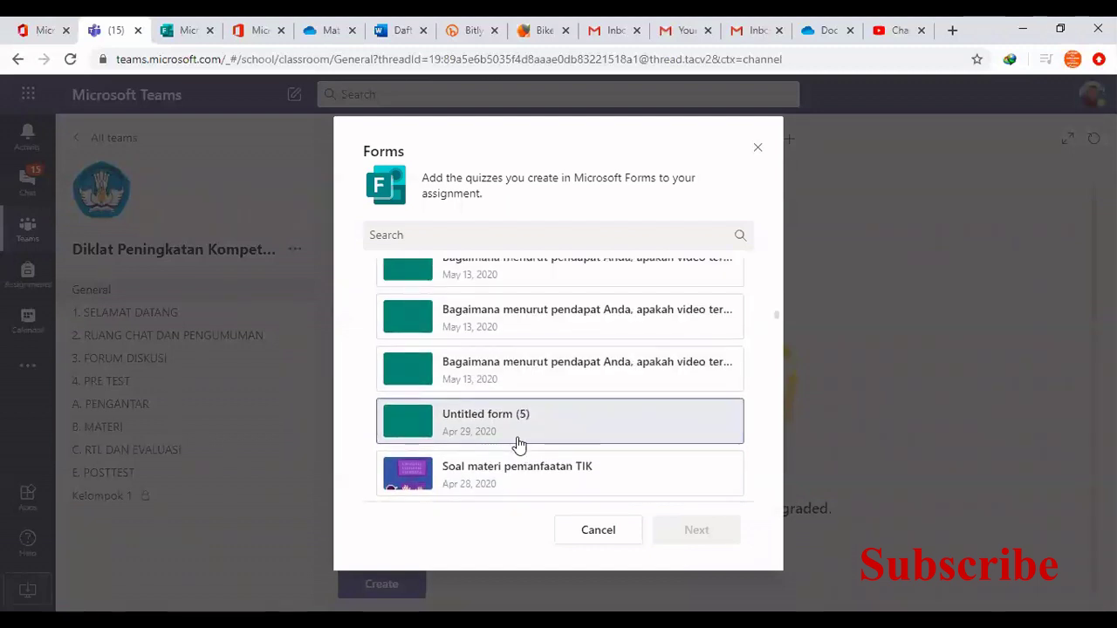
{"action": "scroll", "coordinate": [514, 444], "scroll_direction": "down", "scroll_amount": 1}
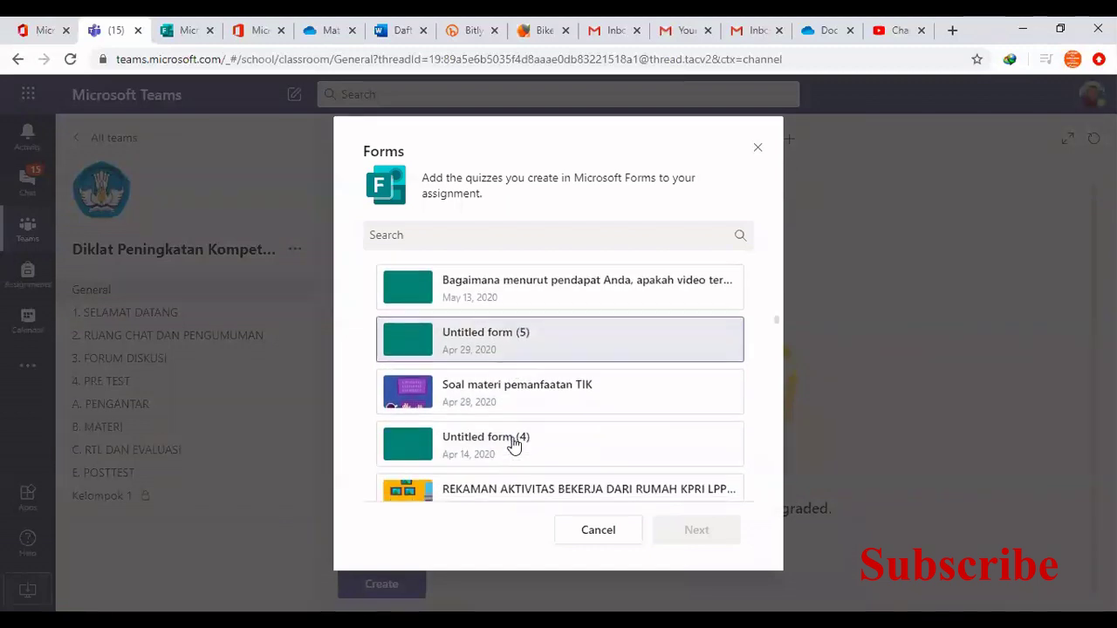
{"action": "left_click", "coordinate": [447, 397]}
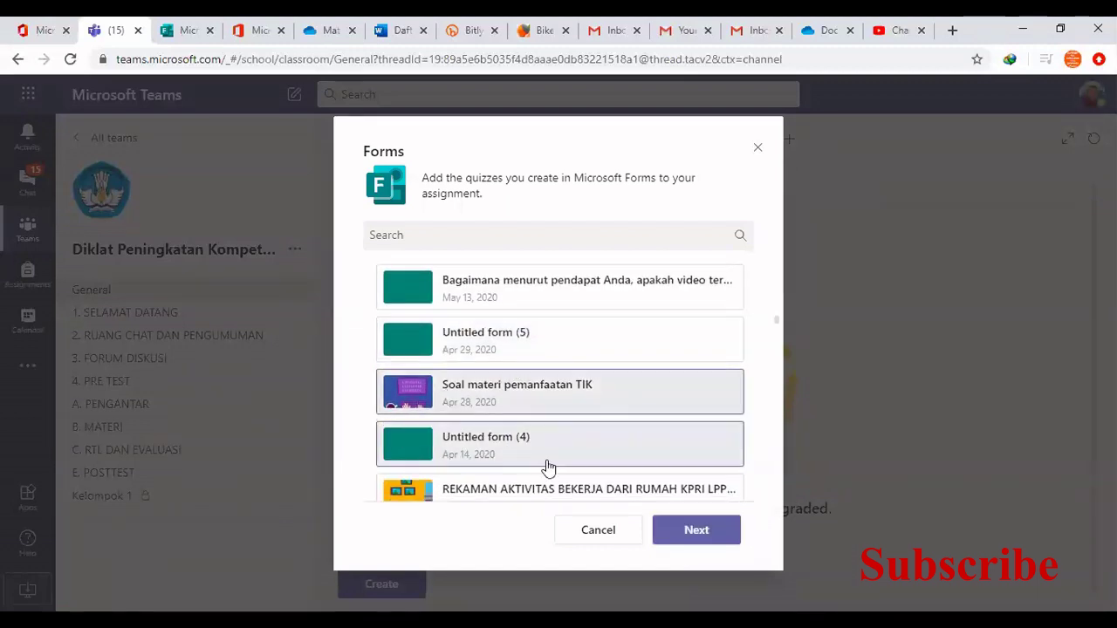
{"action": "left_click", "coordinate": [695, 531]}
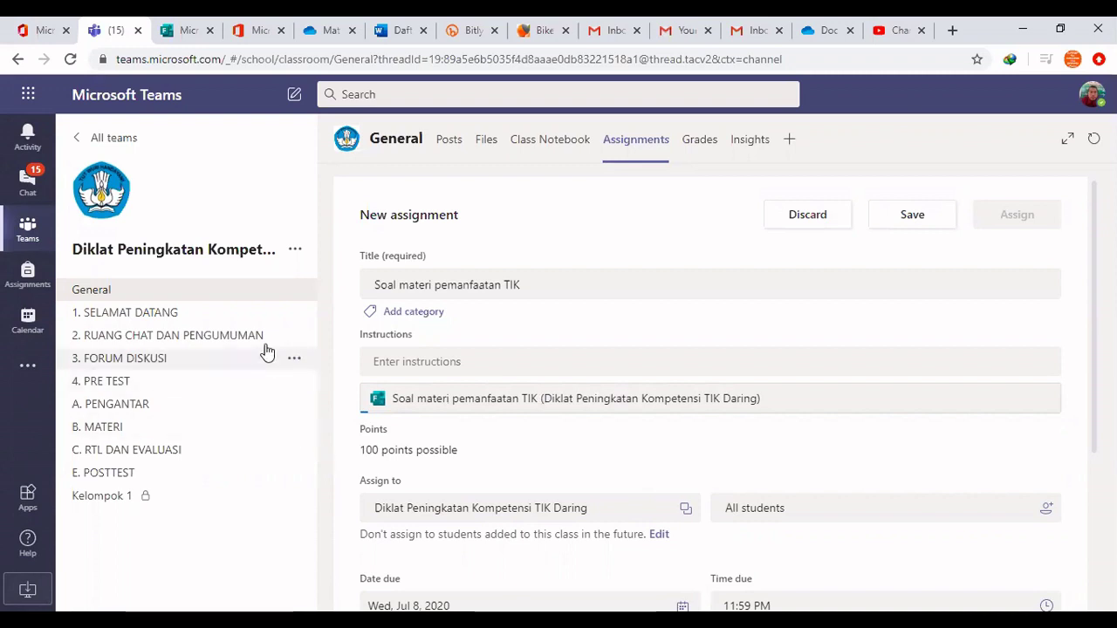
Add the student found by name search to the Diklat Peningkatan Kompetensi TIK Daring class
{"action": "left_click", "coordinate": [296, 251]}
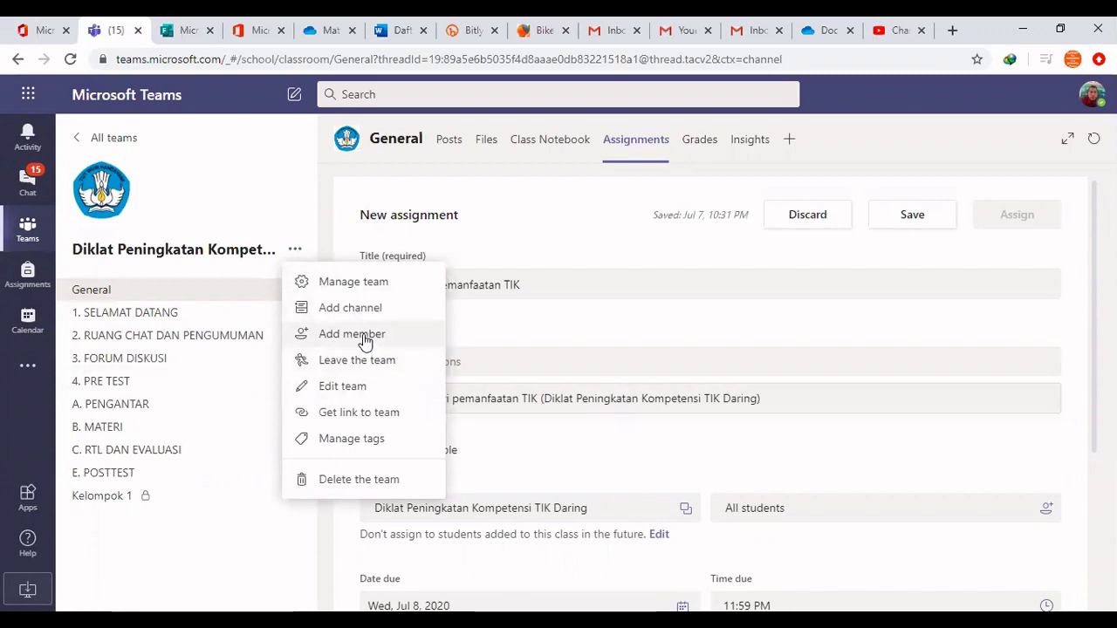
{"action": "left_click", "coordinate": [365, 340]}
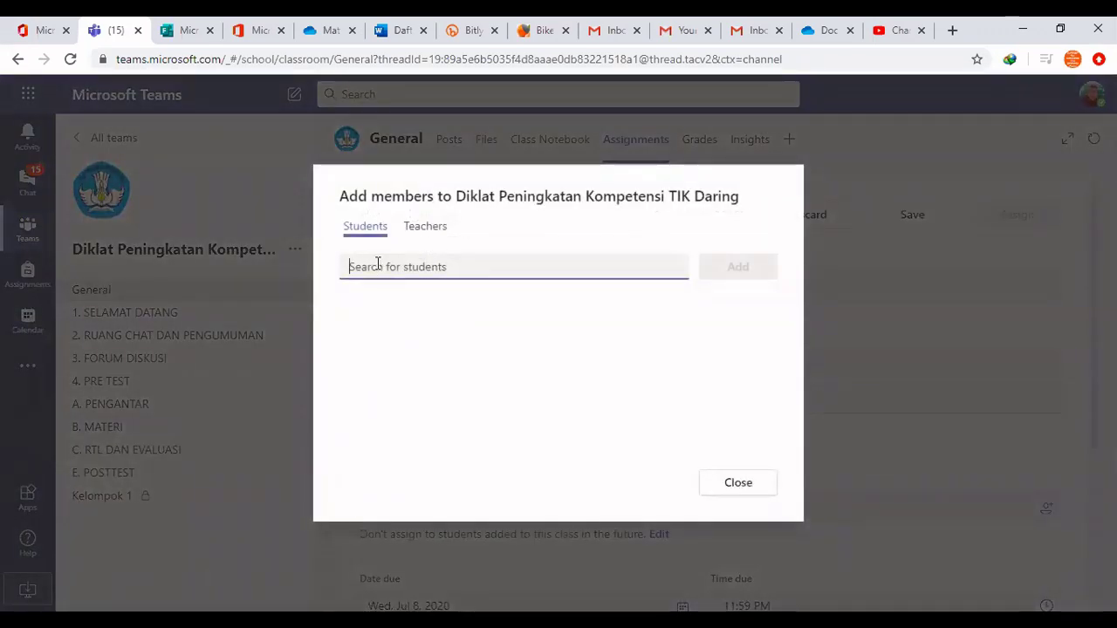
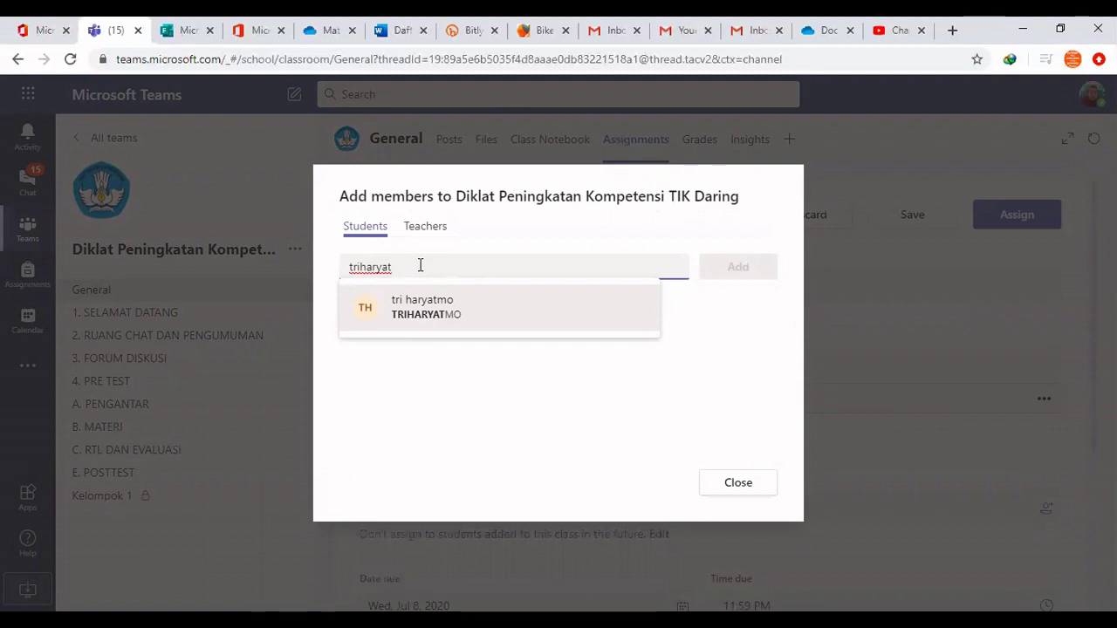
{"action": "left_click", "coordinate": [403, 316]}
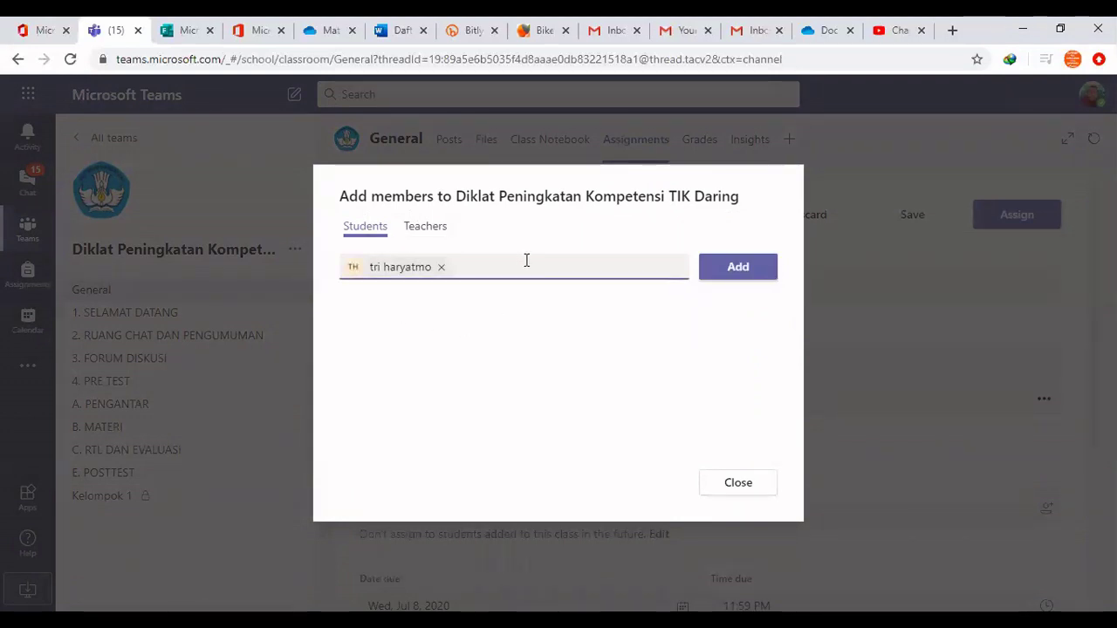
{"action": "left_click", "coordinate": [755, 274]}
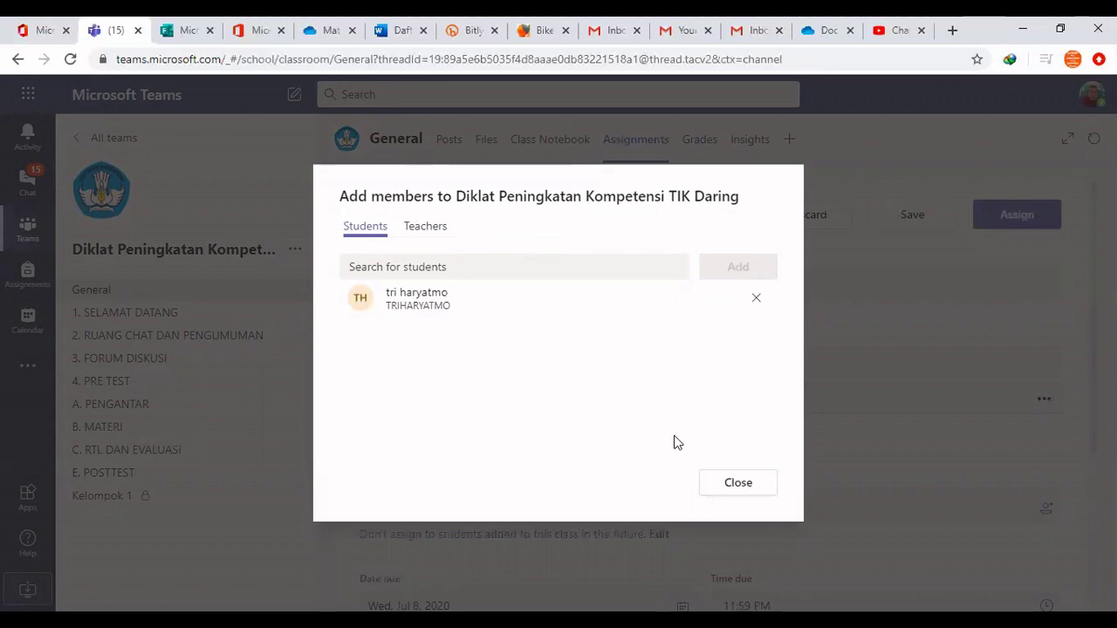
{"action": "left_click", "coordinate": [741, 487]}
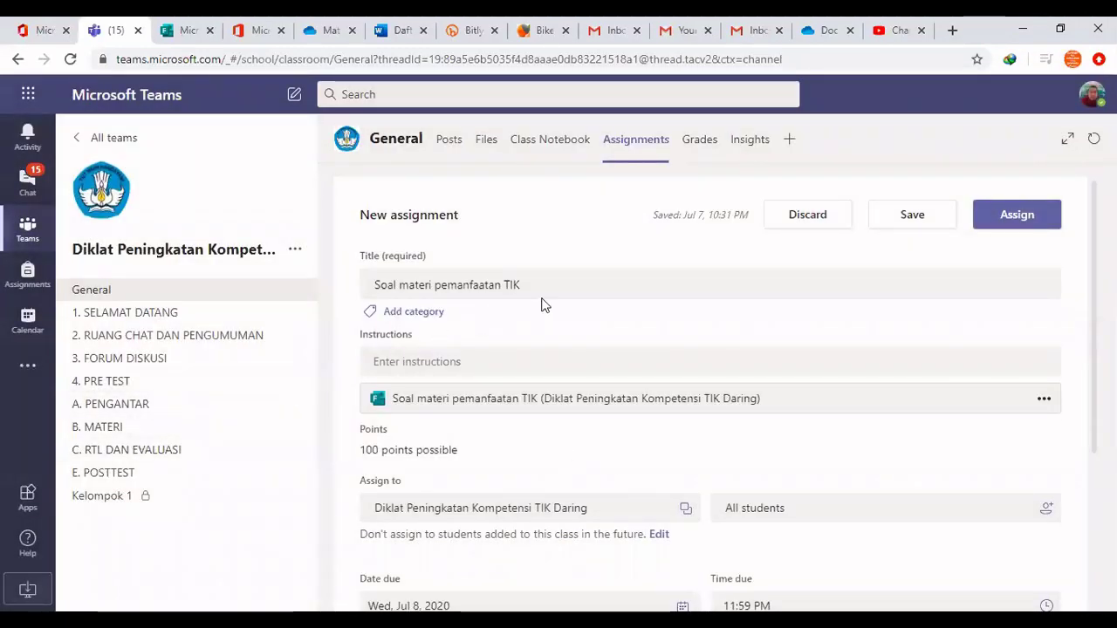
Write the bold instruction 'Silahkan kerjakan kuis ini' in the assignment
{"action": "left_click", "coordinate": [404, 363]}
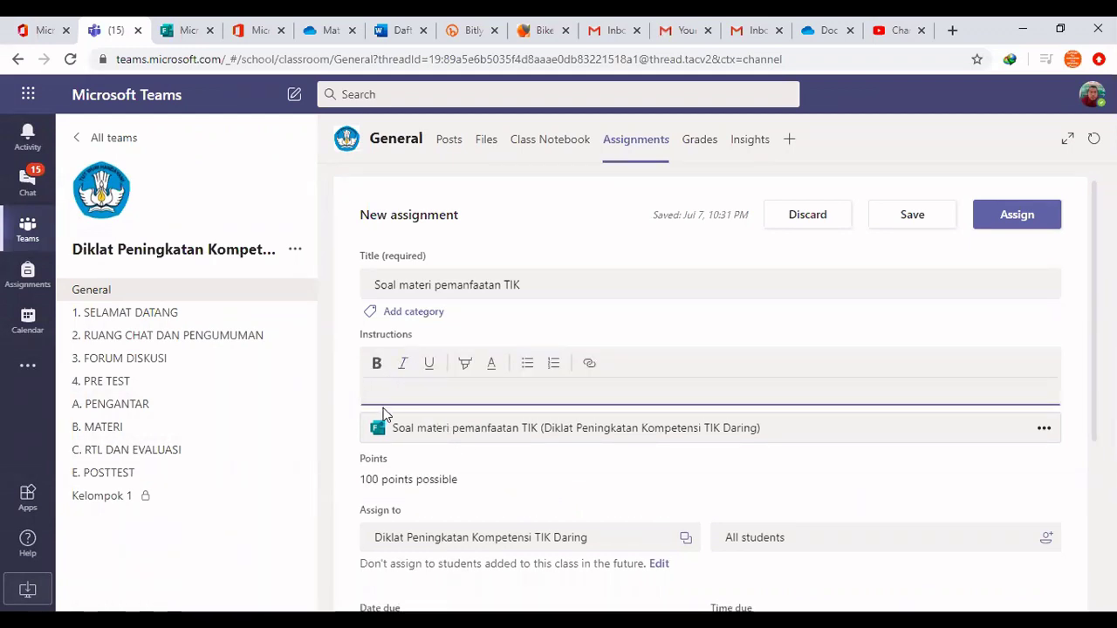
{"action": "left_click", "coordinate": [377, 373]}
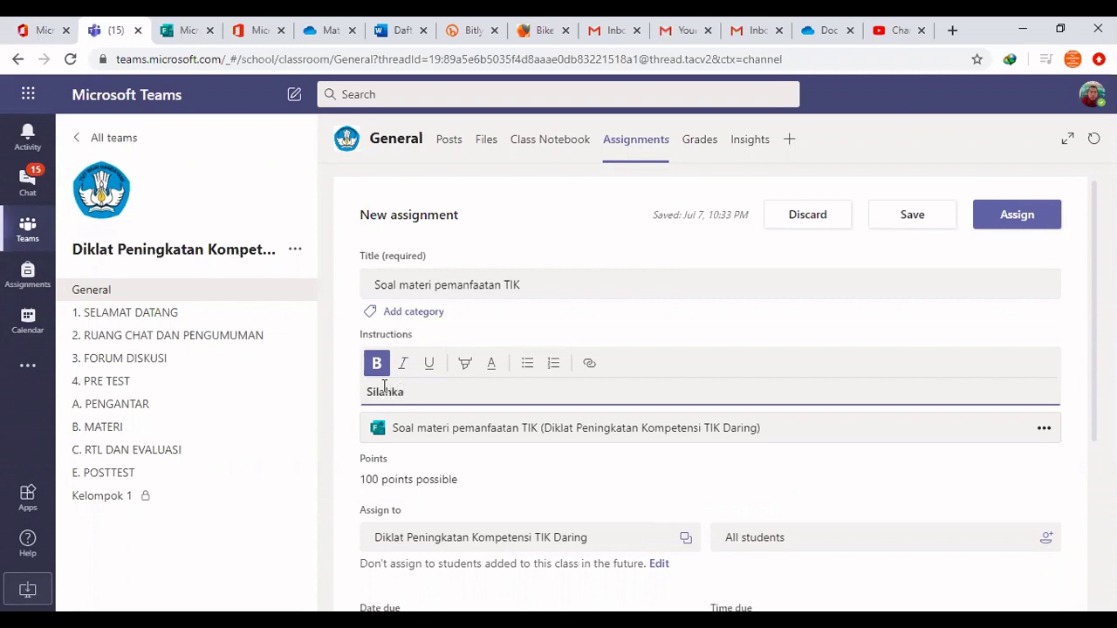
{"action": "type", "text": "n kerjakan "}
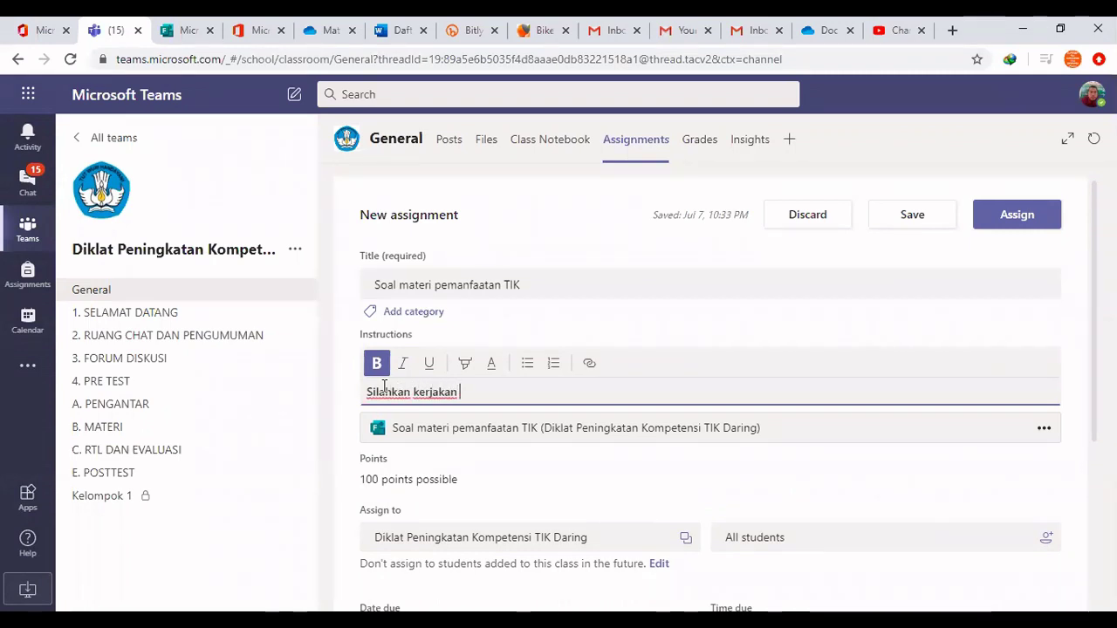
{"action": "type", "text": "kuis "}
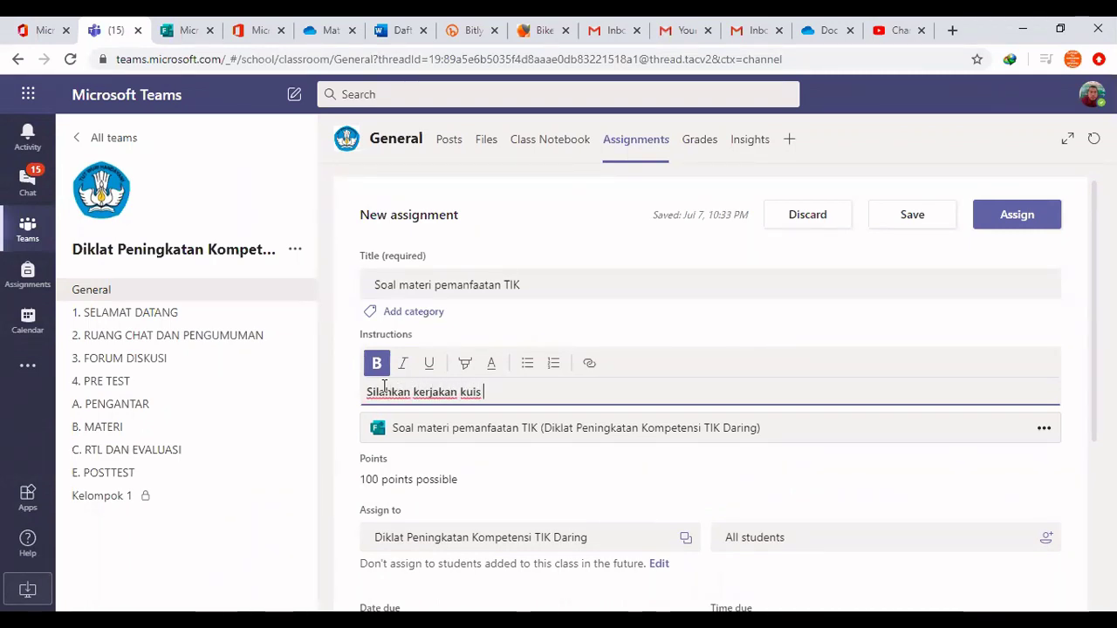
{"action": "type", "text": "("}
{"action": "scroll", "coordinate": [690, 436], "scroll_direction": "down", "scroll_amount": 1}
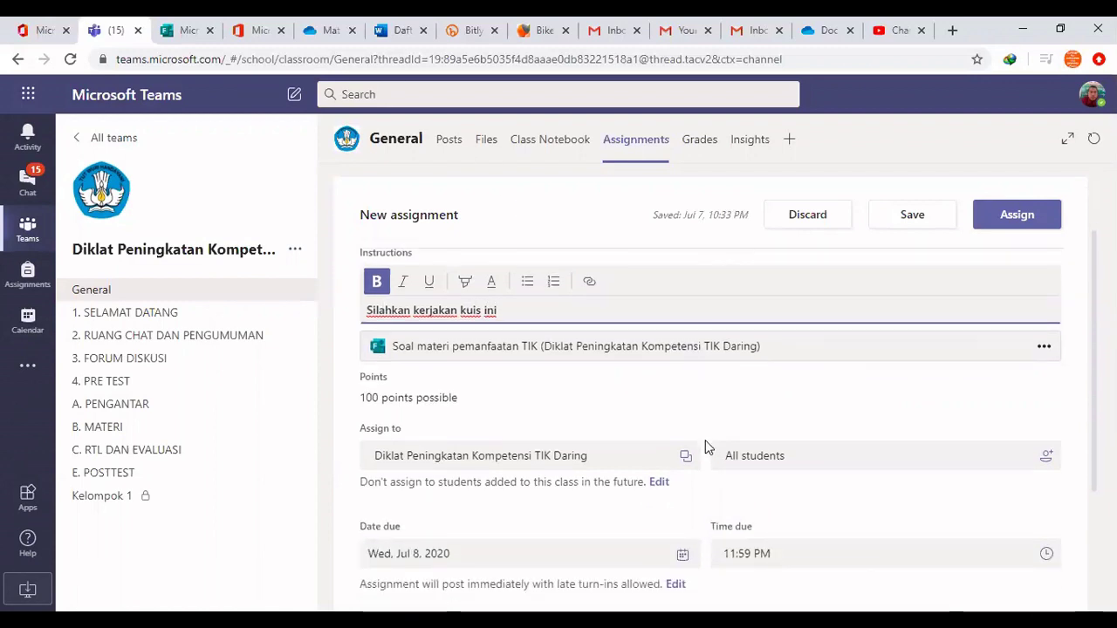
{"action": "scroll", "coordinate": [707, 433], "scroll_direction": "up", "scroll_amount": 1}
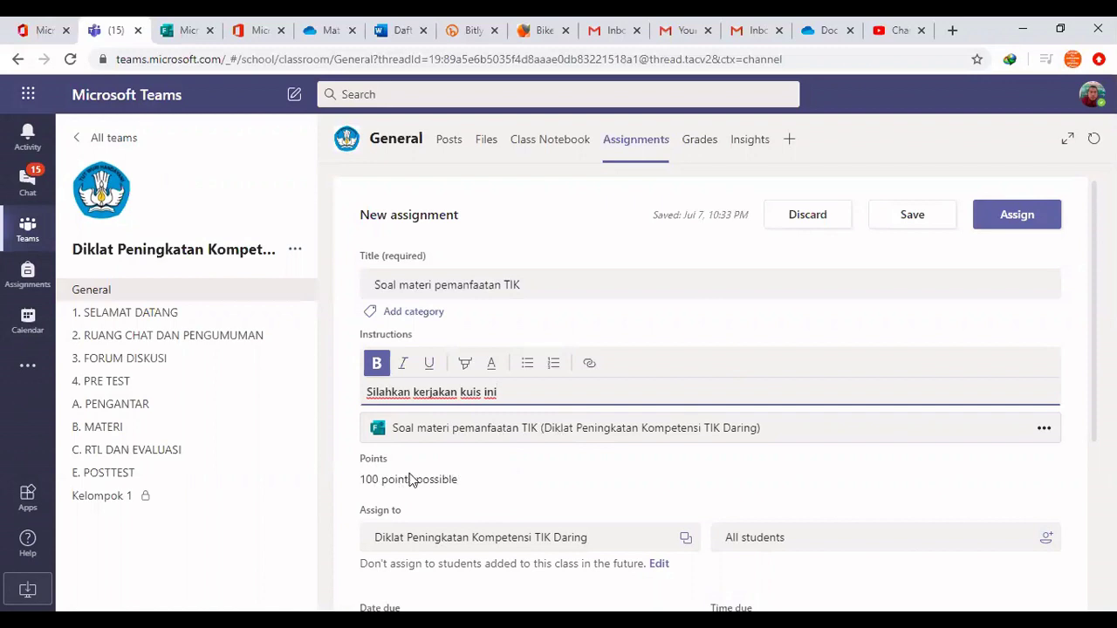
{"action": "scroll", "coordinate": [413, 478], "scroll_direction": "down", "scroll_amount": 1}
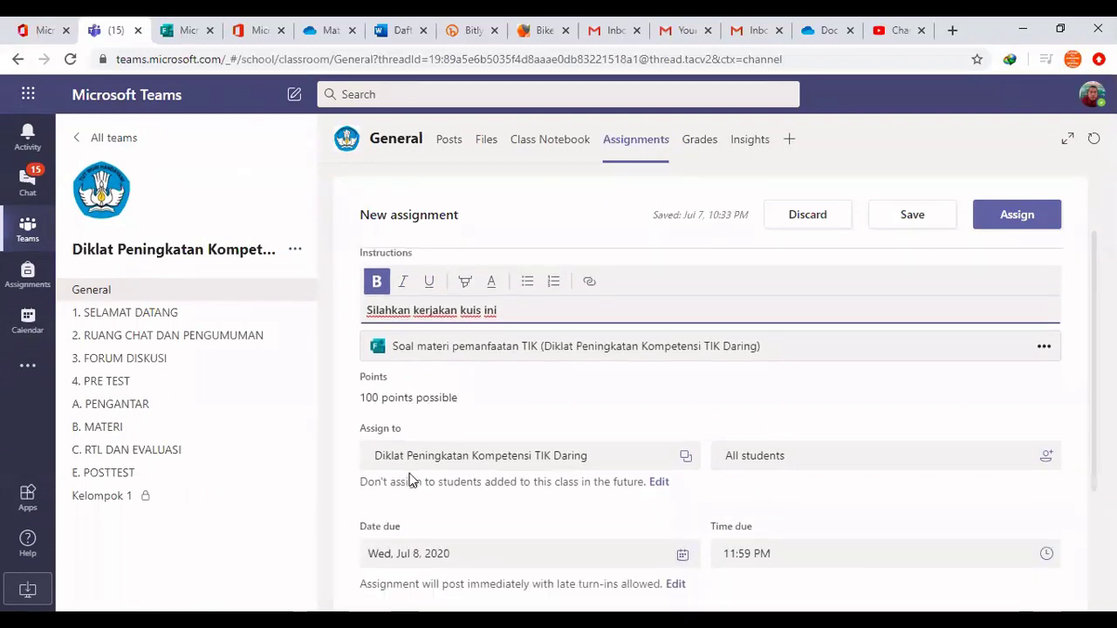
{"action": "left_click", "coordinate": [384, 396]}
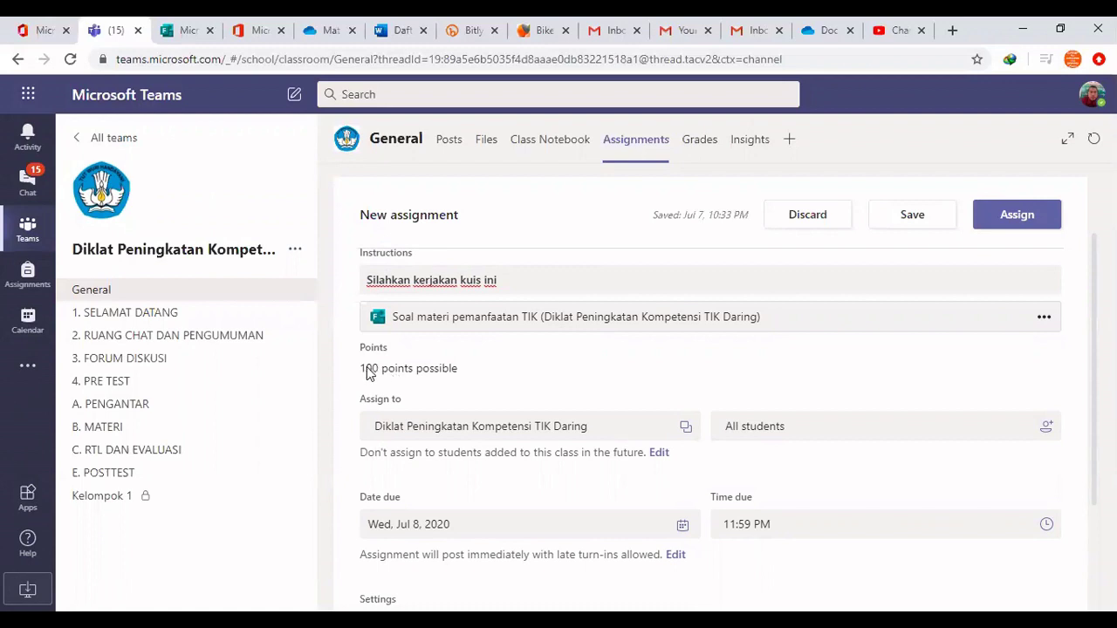
Open the student picker from the All students field
{"action": "scroll", "coordinate": [567, 399], "scroll_direction": "down", "scroll_amount": 1}
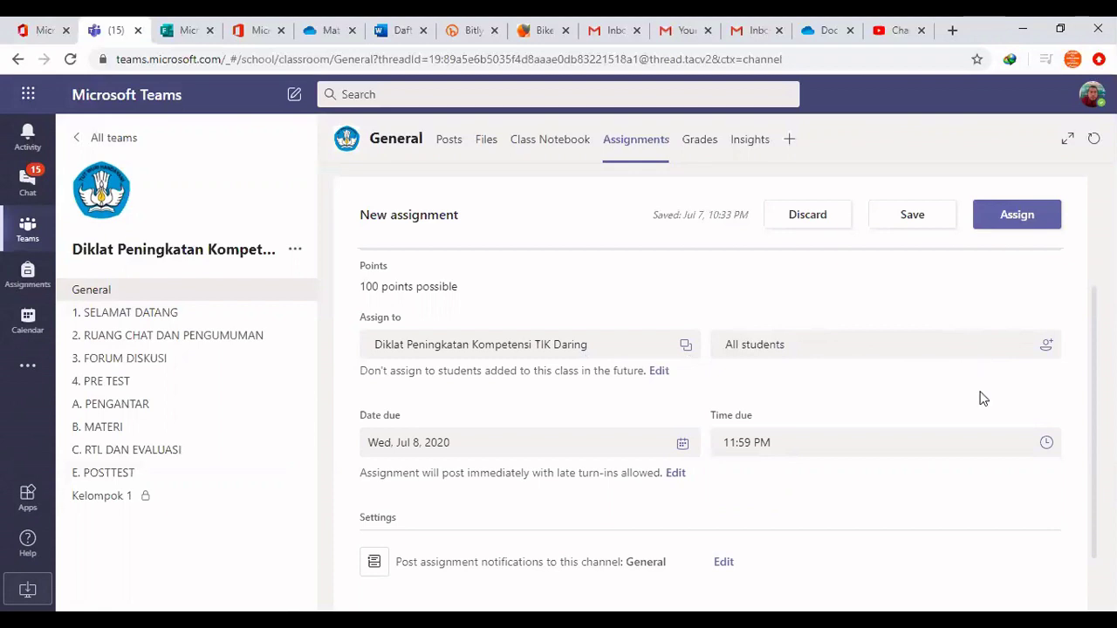
{"action": "left_click", "coordinate": [1047, 347]}
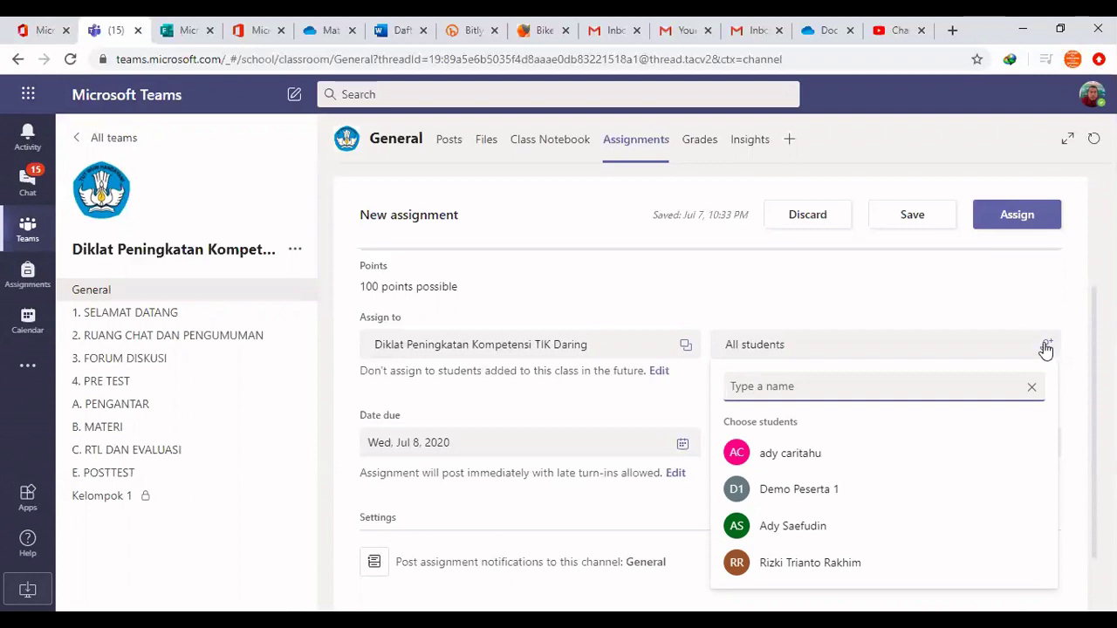
Dismiss the student picker without changes, keeping All students assigned
{"action": "left_click", "coordinate": [791, 297]}
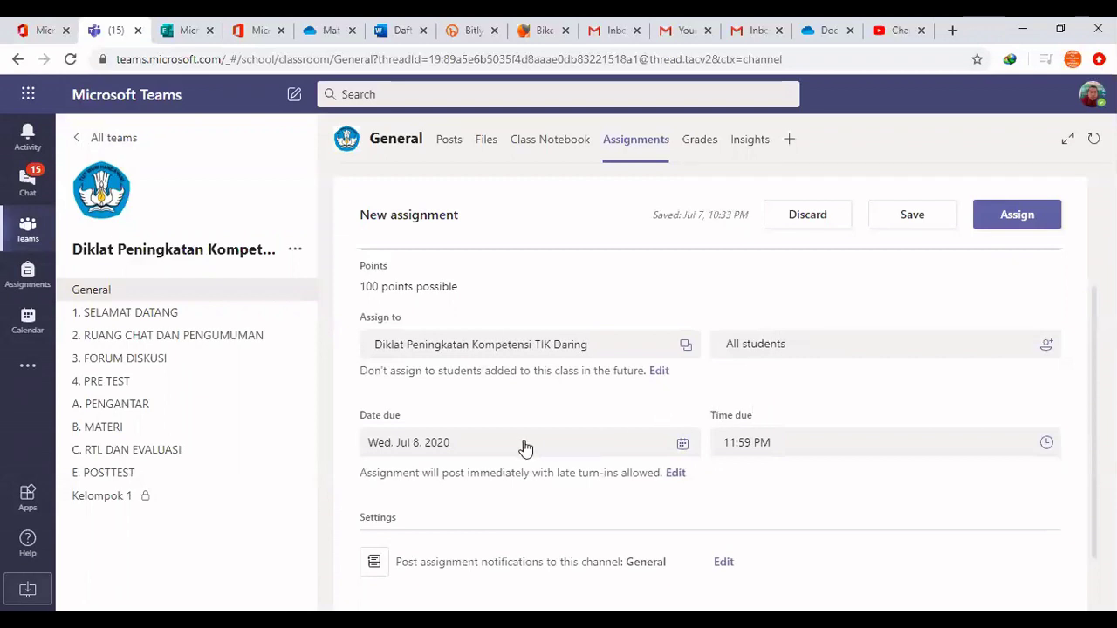
{"action": "scroll", "coordinate": [523, 448], "scroll_direction": "down", "scroll_amount": 1}
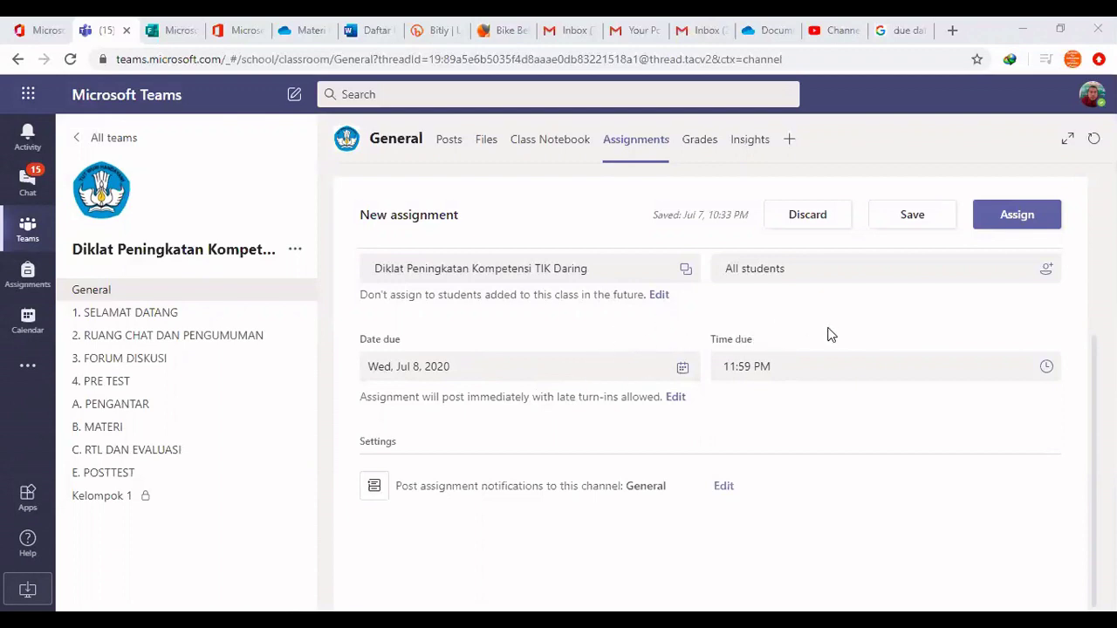
Assign the 'Soal materi pemanfaatan TIK' quiz to the class from the top of the draft form
{"action": "scroll", "coordinate": [751, 341], "scroll_direction": "up", "scroll_amount": 1}
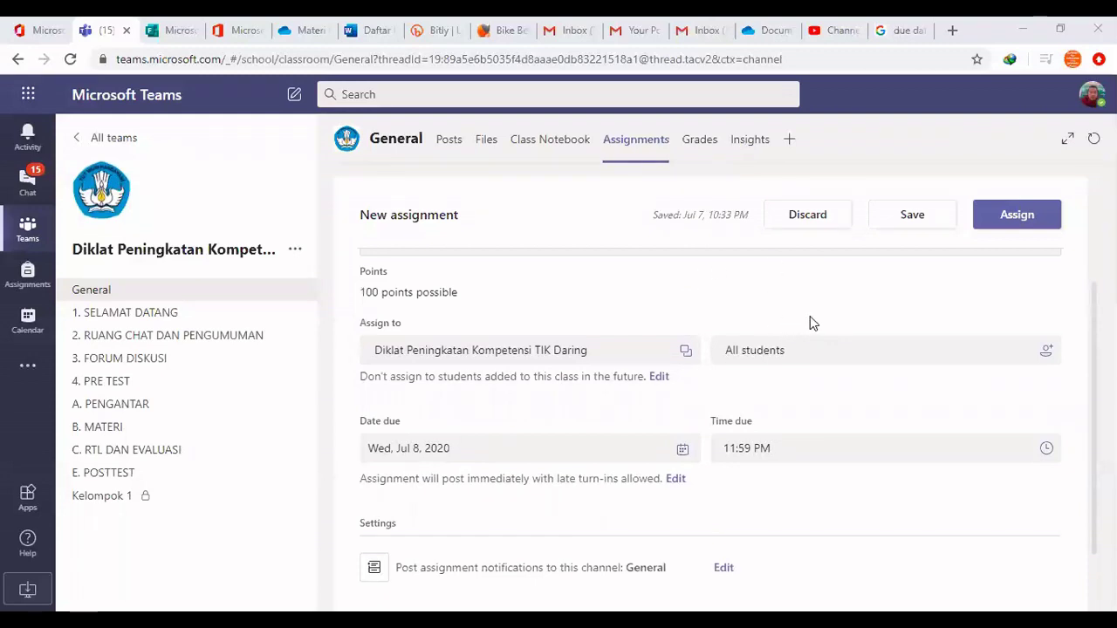
{"action": "scroll", "coordinate": [820, 323], "scroll_direction": "up", "scroll_amount": 2}
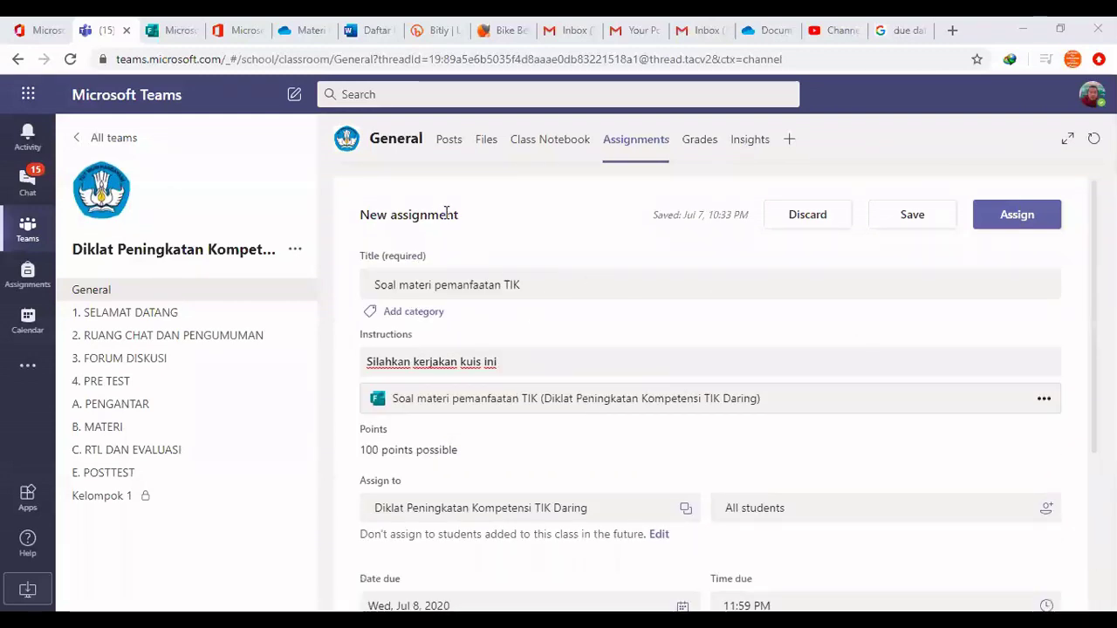
{"action": "left_click", "coordinate": [1025, 223]}
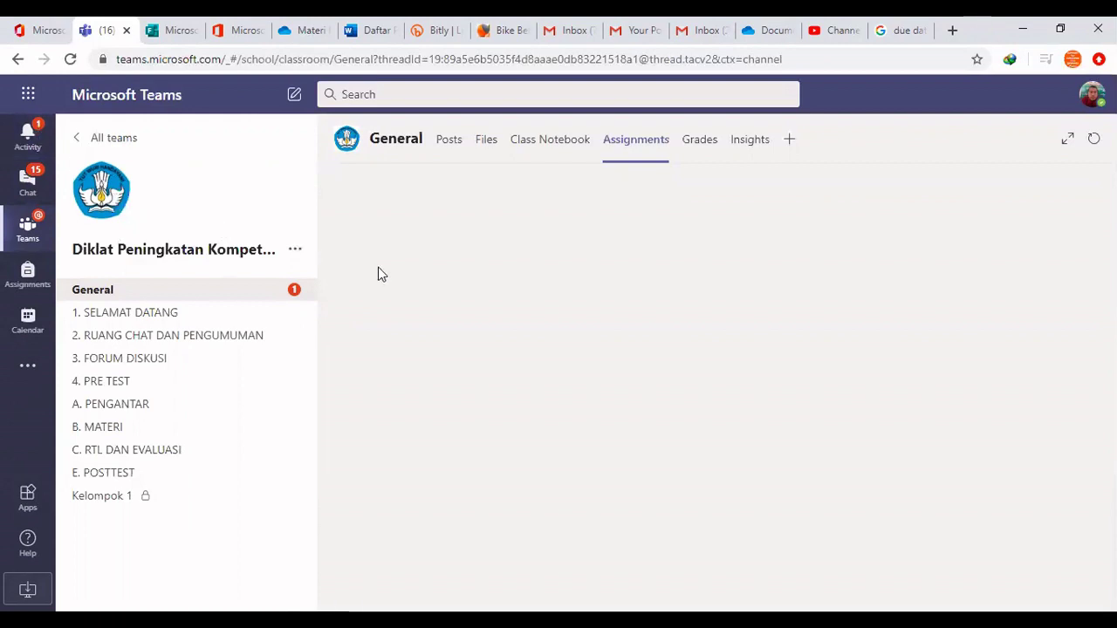
View the General channel posts showing the 'Soal materi pemanfaatan TIK' assignment card due Jul 8
{"action": "left_click", "coordinate": [449, 142]}
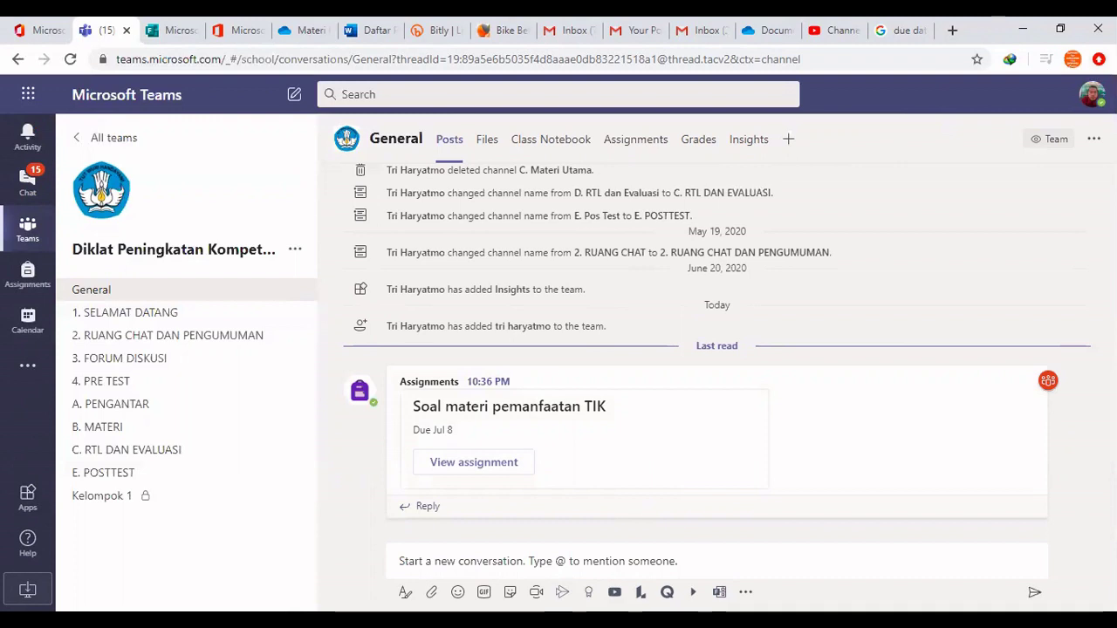
{"action": "left_click", "coordinate": [1098, 58]}
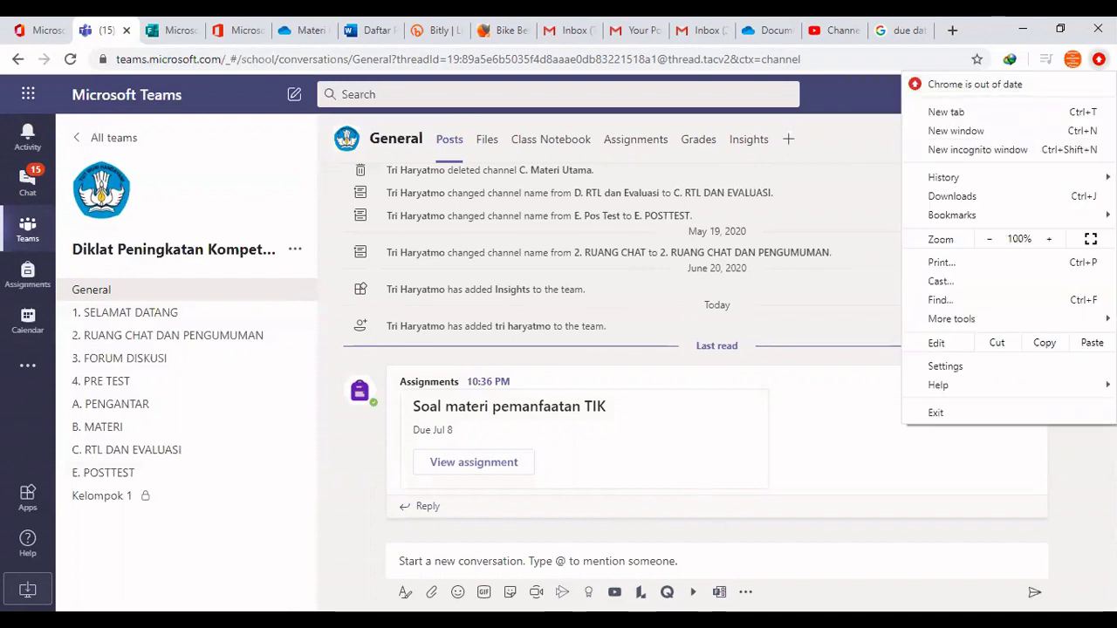
Attempt signing in to the account in the incognito window; the password is rejected as incorrect
{"action": "left_click", "coordinate": [711, 374]}
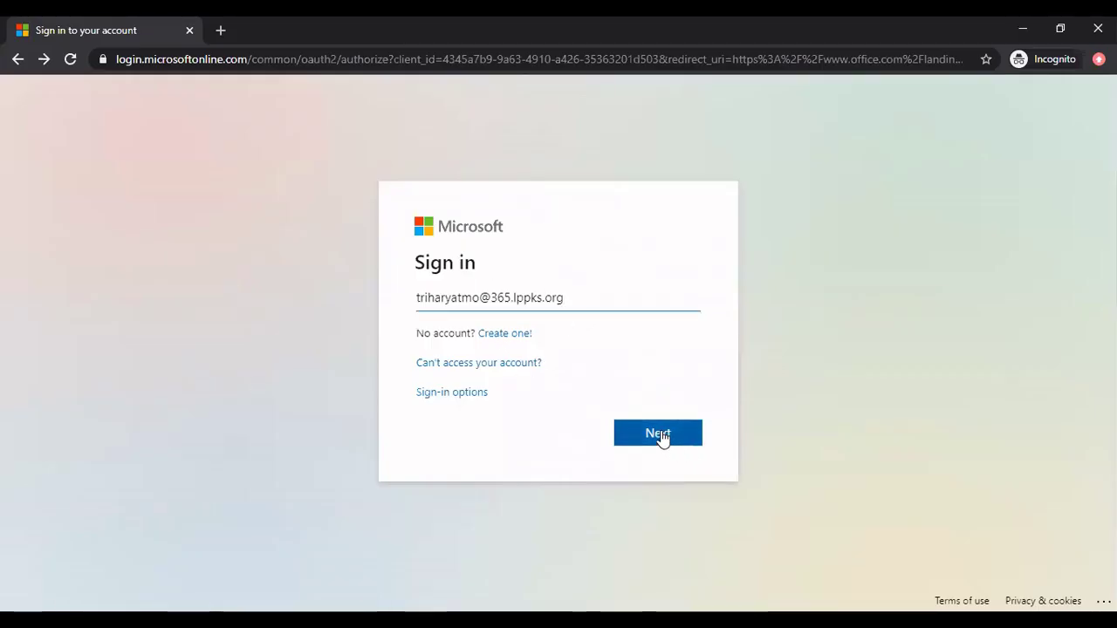
{"action": "left_click", "coordinate": [660, 436]}
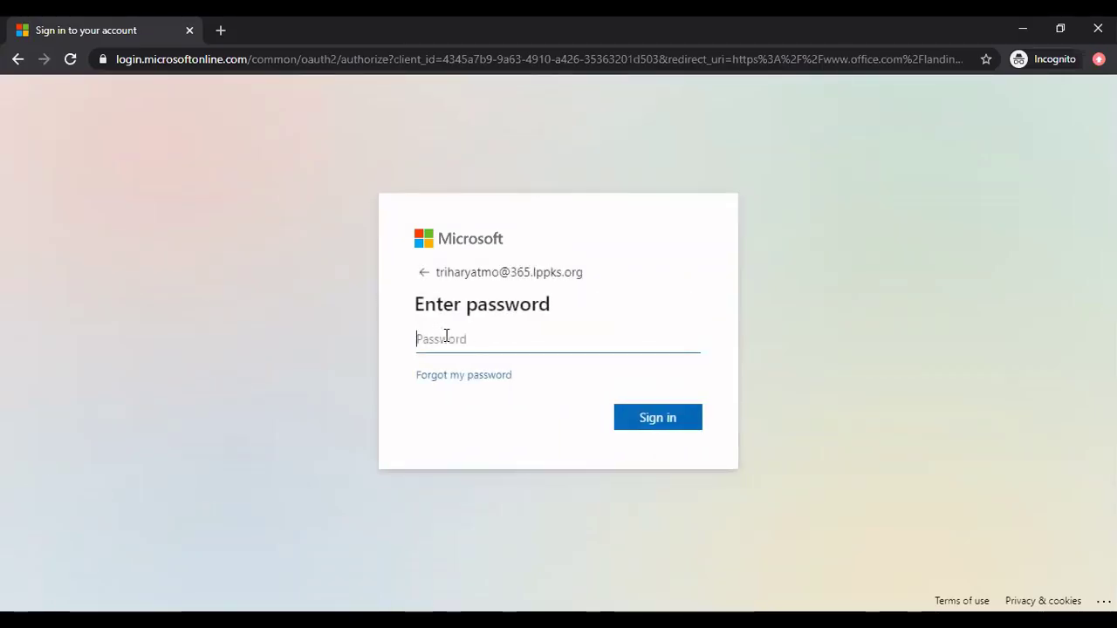
{"action": "type", "text": "••••"}
{"action": "left_click", "coordinate": [679, 423]}
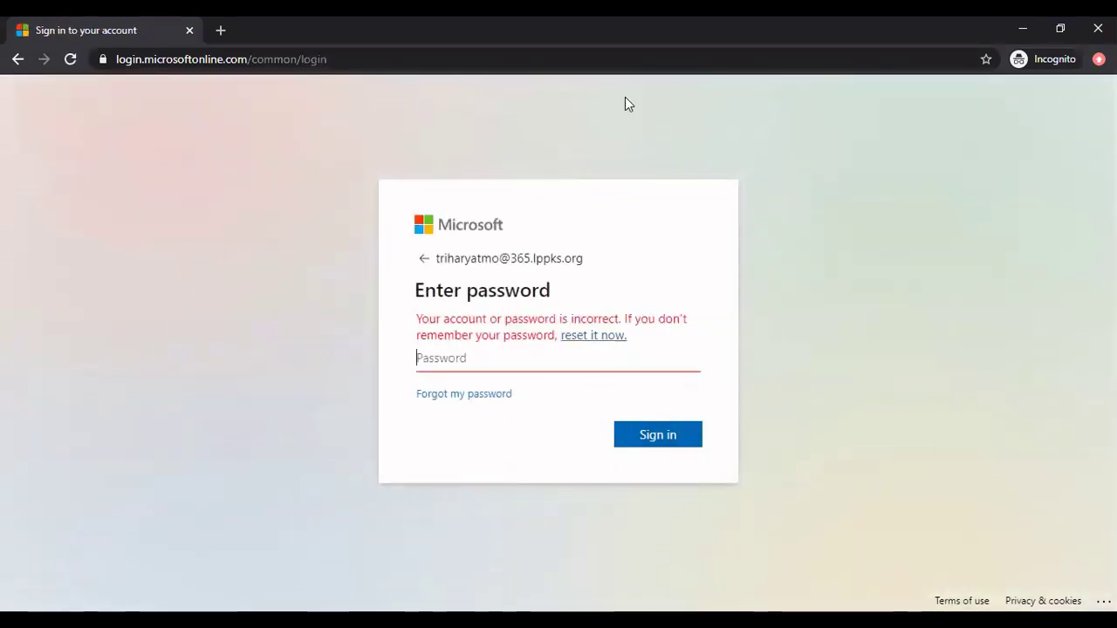
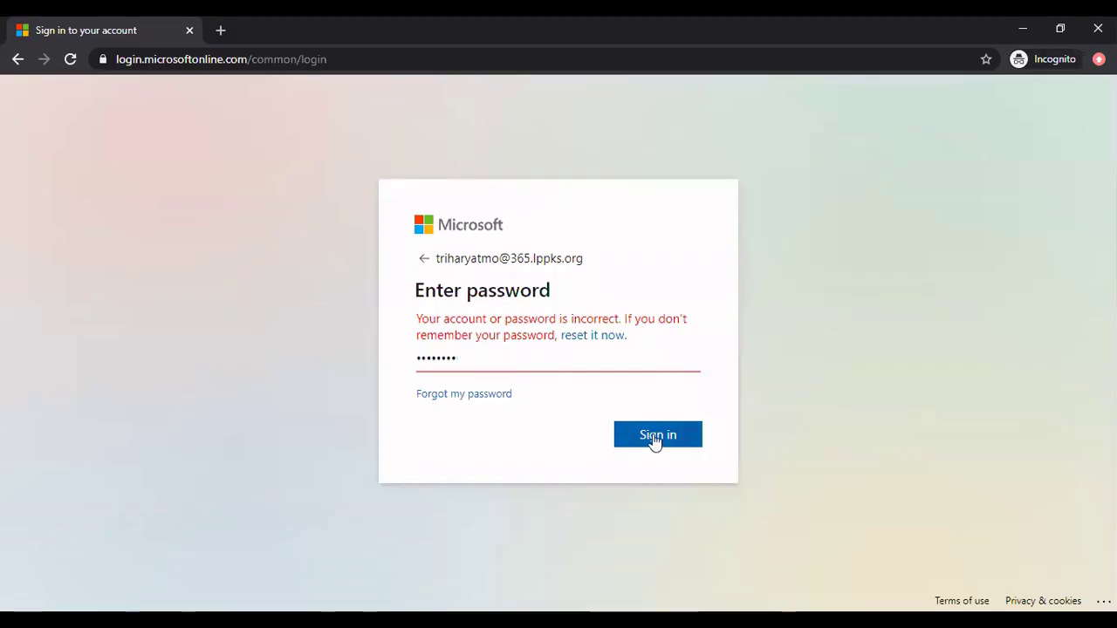
Resubmit the student account password and accept 'Stay signed in?' to reach Office 365 home
{"action": "left_click", "coordinate": [654, 439]}
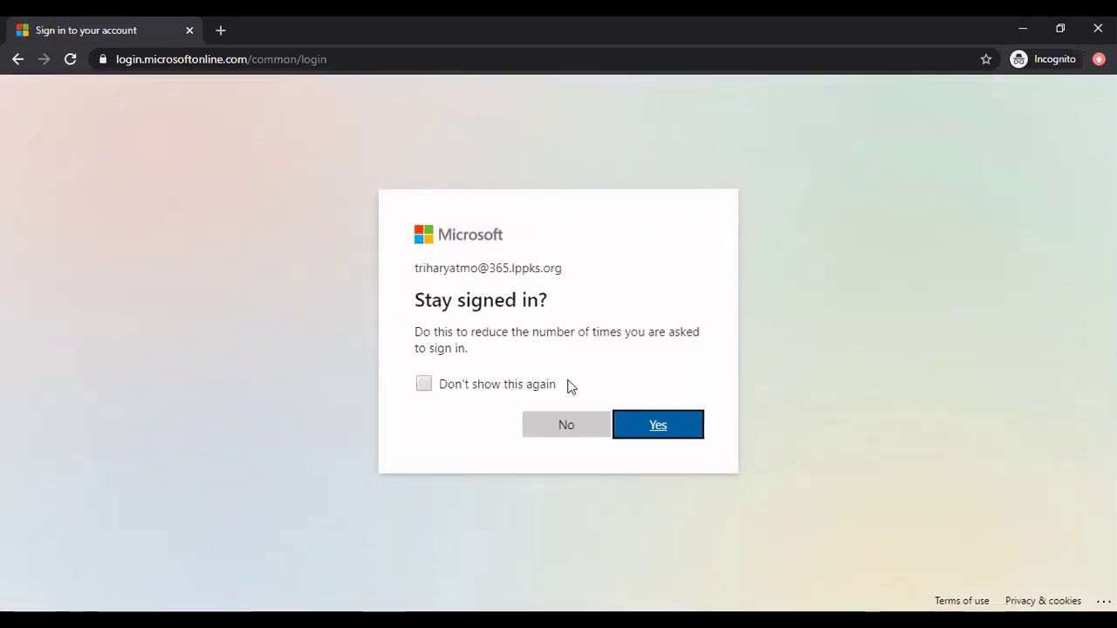
{"action": "left_click", "coordinate": [657, 426]}
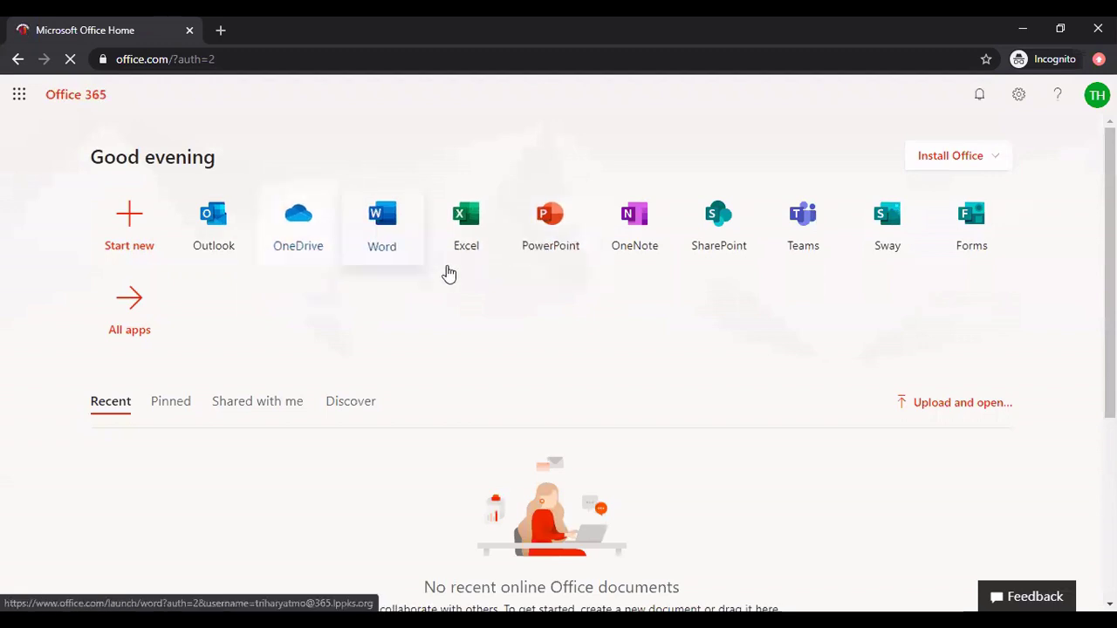
Launch the Teams app tile from the Office 365 home page in a new tab
{"action": "left_click", "coordinate": [799, 225]}
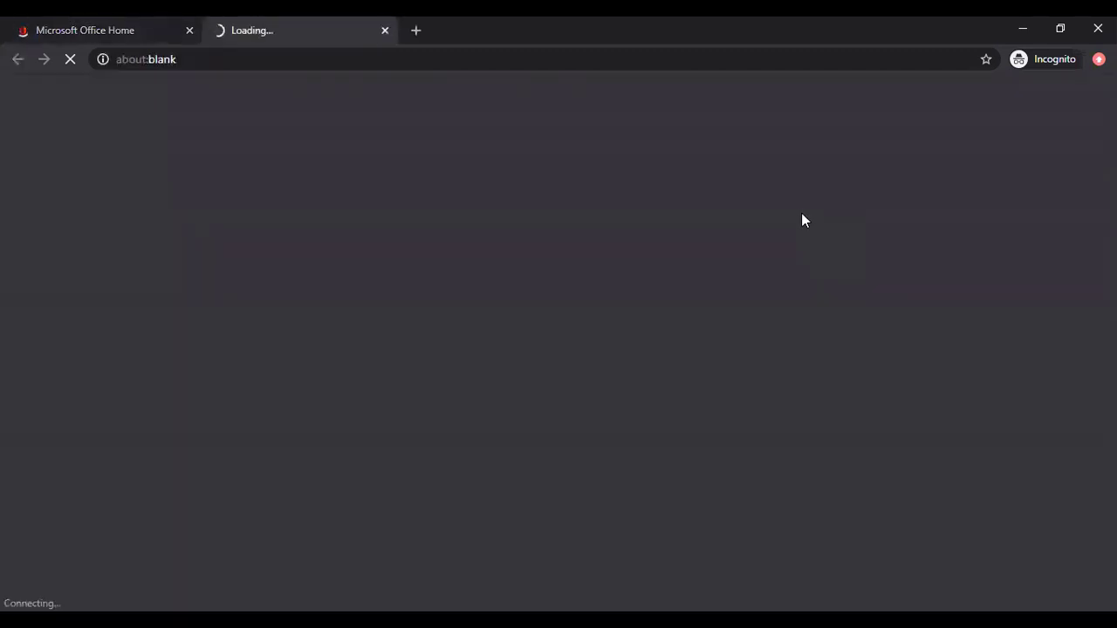
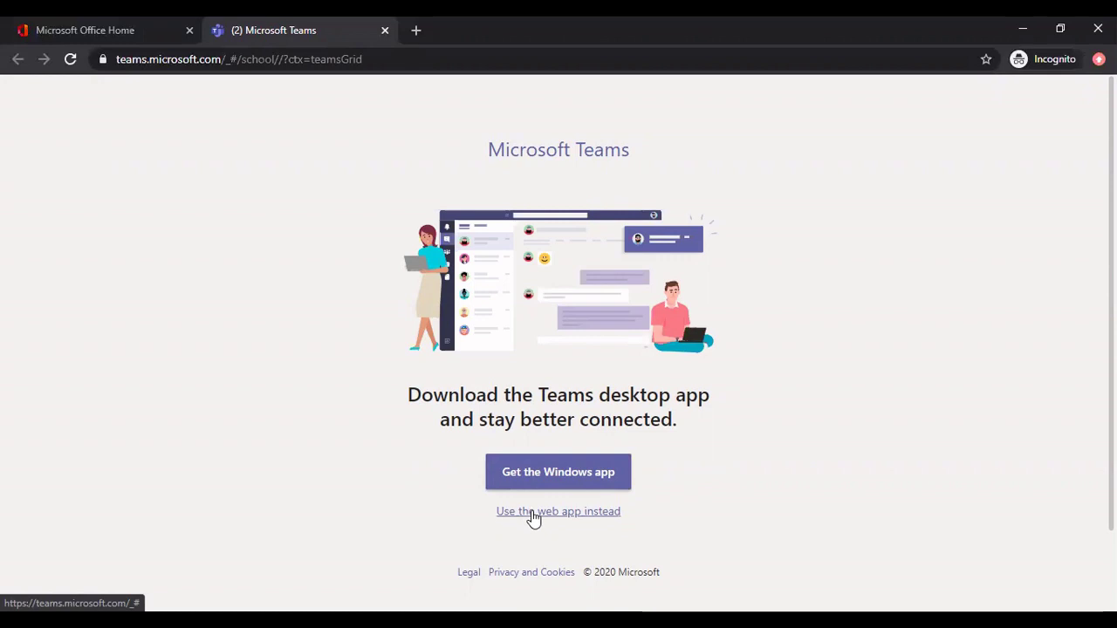
Continue in the Teams web app and open the Activity feed to the General channel's assignment post
{"action": "left_click", "coordinate": [533, 518]}
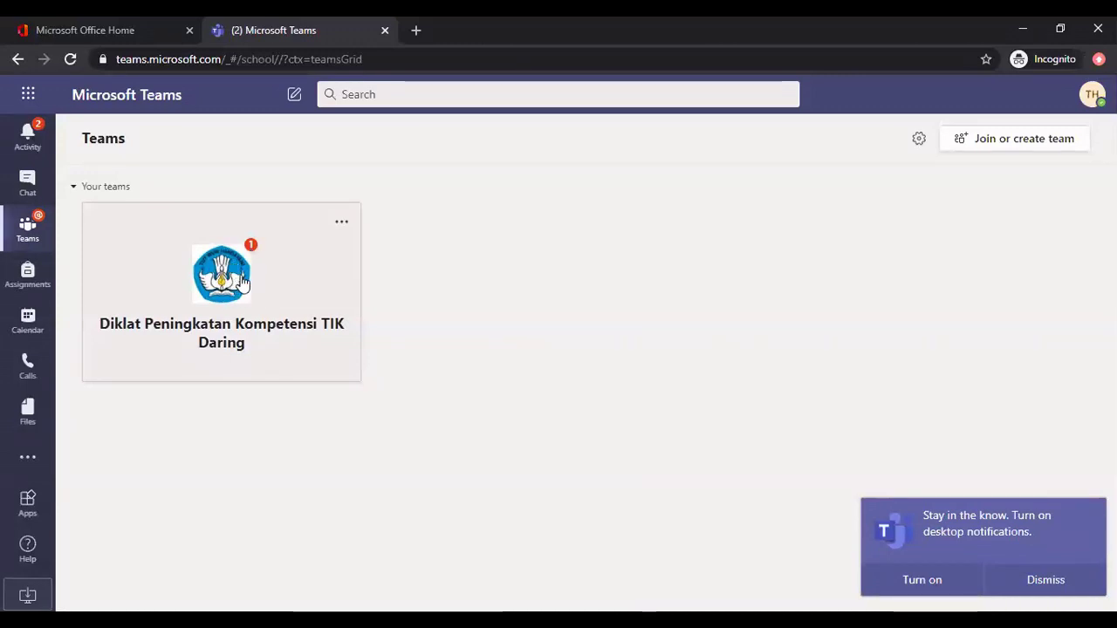
{"action": "left_click", "coordinate": [29, 136]}
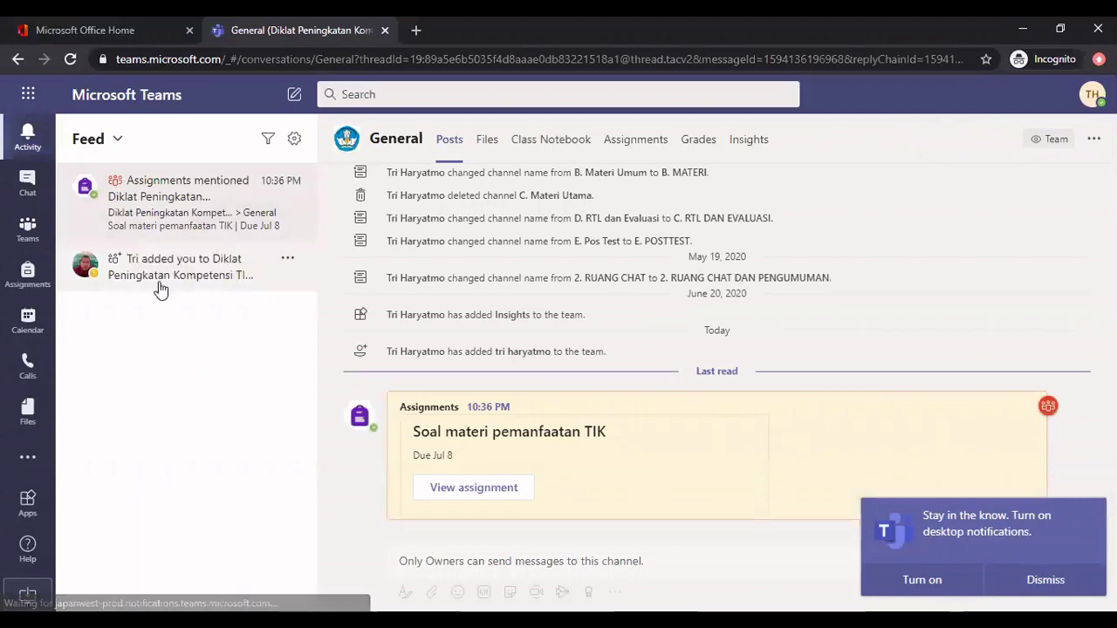
Open the 'added you to' team notification and review the 'Soal materi pemanfaatan TIK' assignment post
{"action": "left_click", "coordinate": [141, 246]}
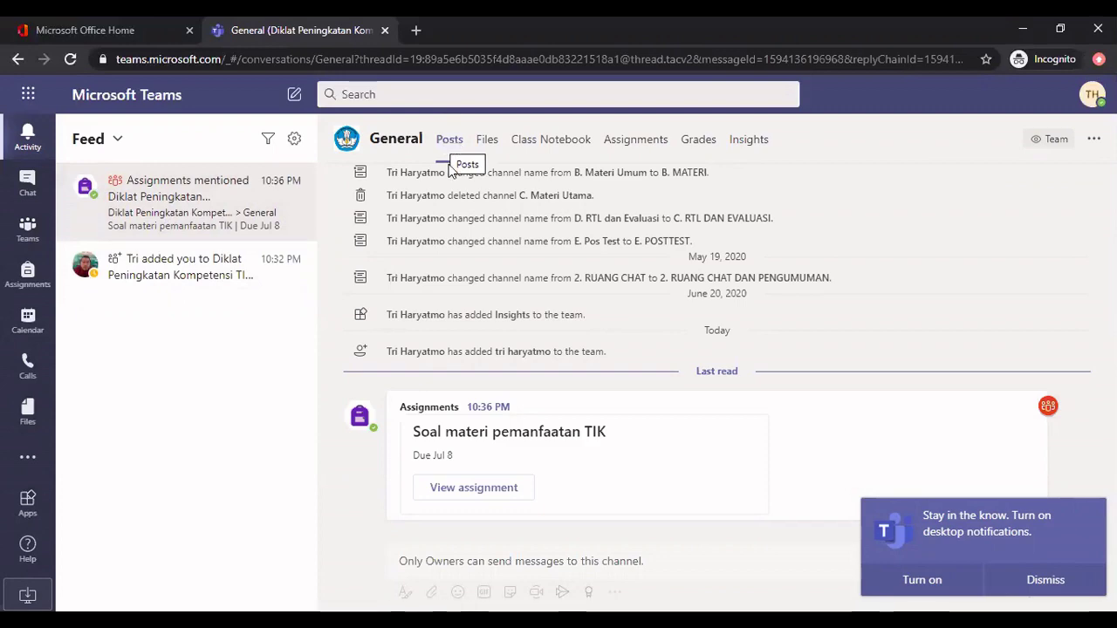
{"action": "scroll", "coordinate": [471, 370], "scroll_direction": "up", "scroll_amount": 3}
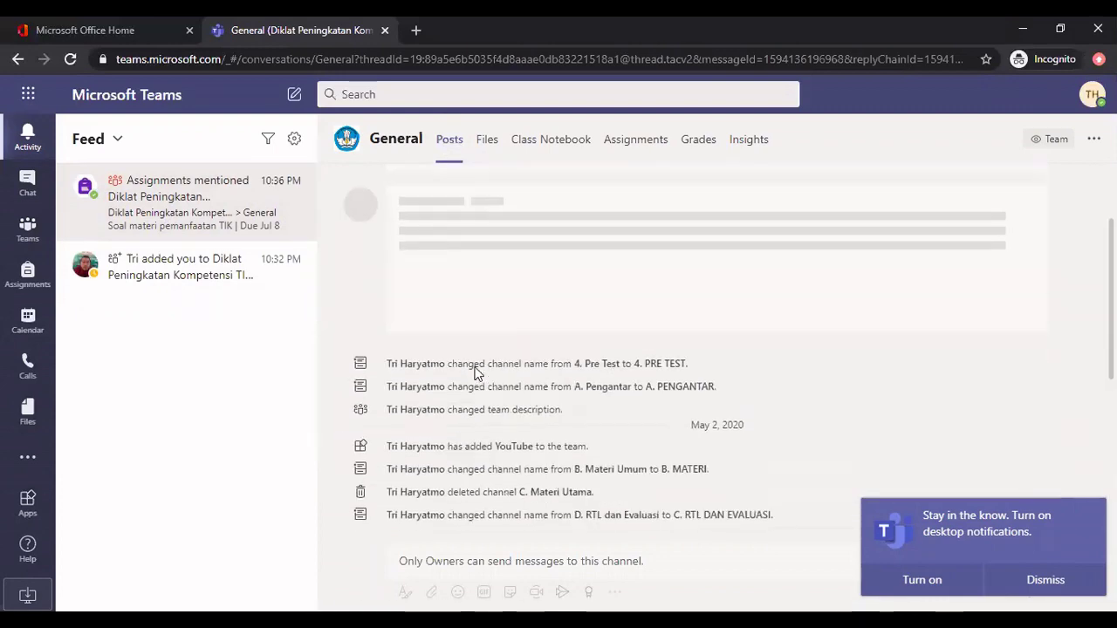
{"action": "scroll", "coordinate": [475, 366], "scroll_direction": "down", "scroll_amount": 5}
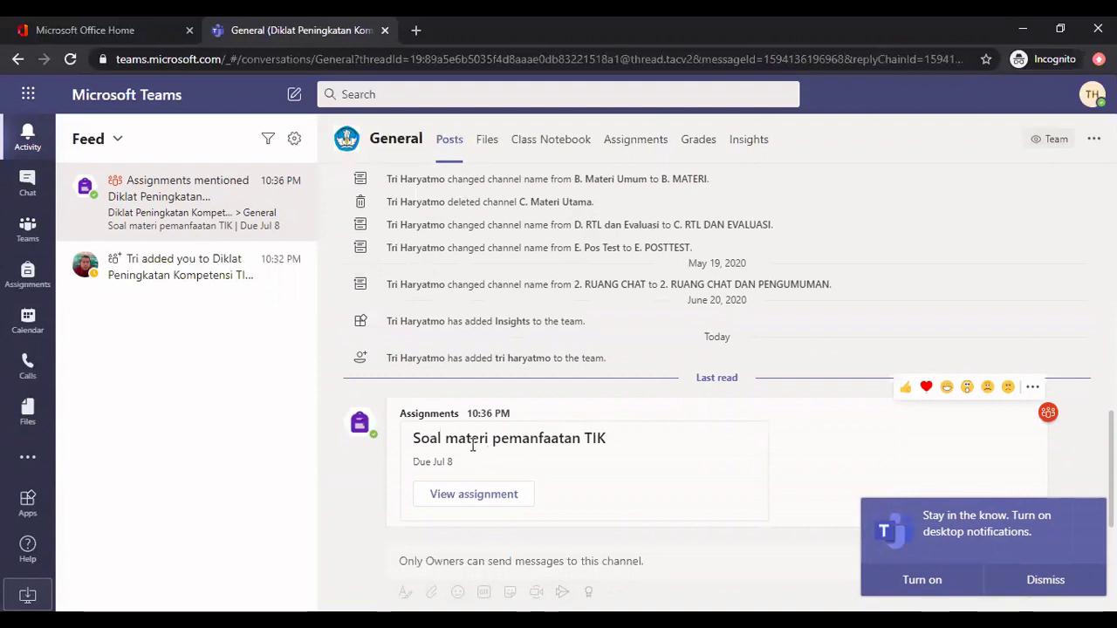
{"action": "scroll", "coordinate": [518, 469], "scroll_direction": "up", "scroll_amount": 1}
{"action": "scroll", "coordinate": [517, 470], "scroll_direction": "down", "scroll_amount": 1}
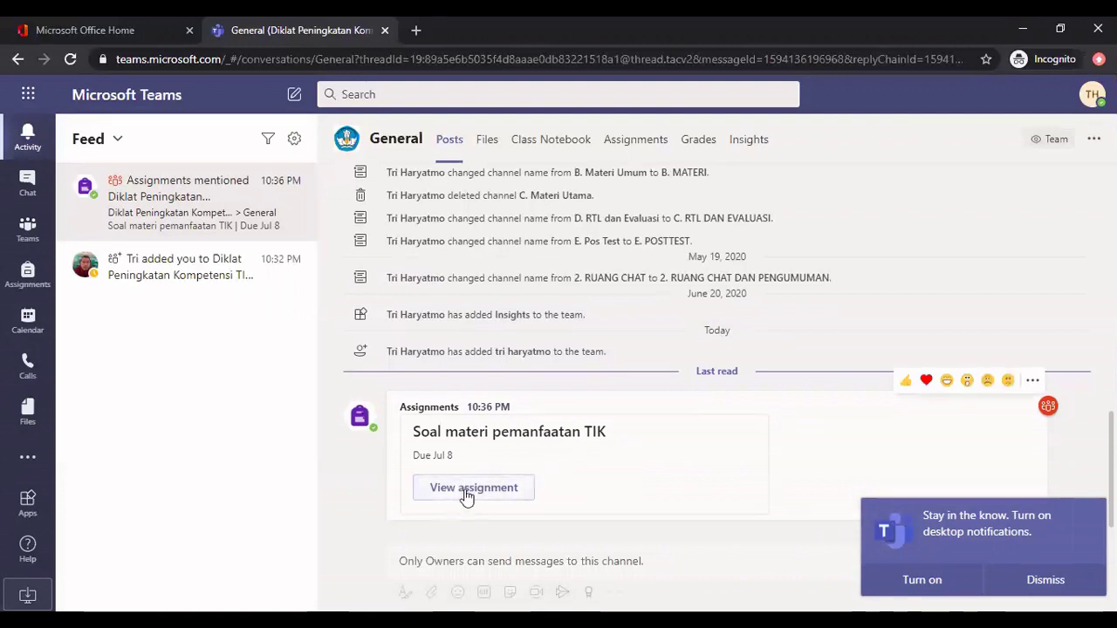
Open the 'Soal materi pemanfaatan TIK' assignment and its attached Forms quiz under My work
{"action": "left_click", "coordinate": [467, 496]}
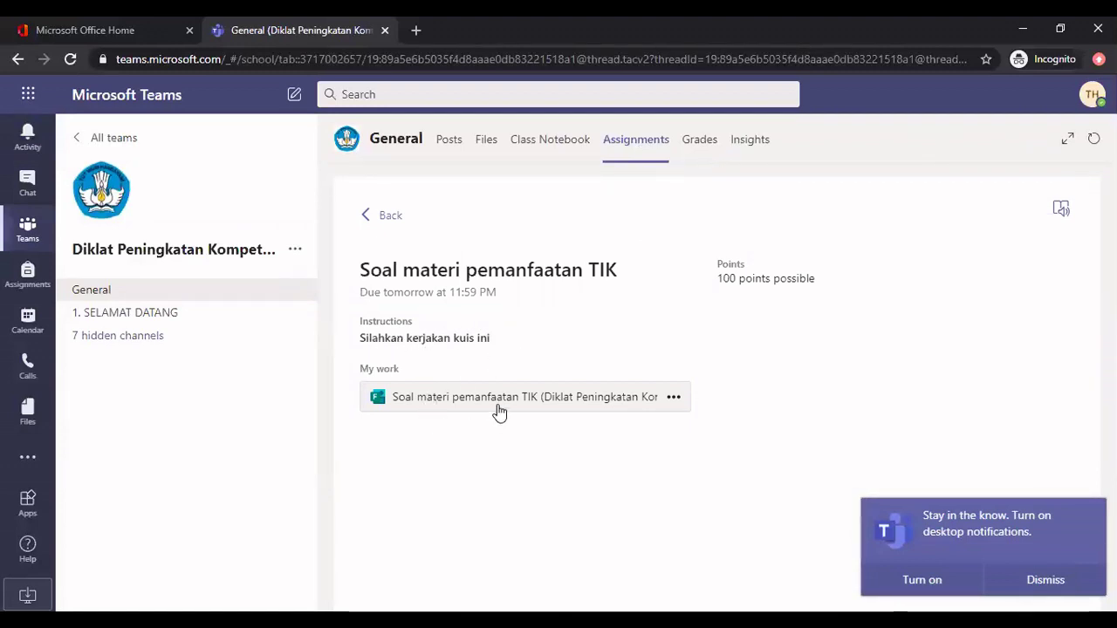
{"action": "left_click", "coordinate": [454, 404]}
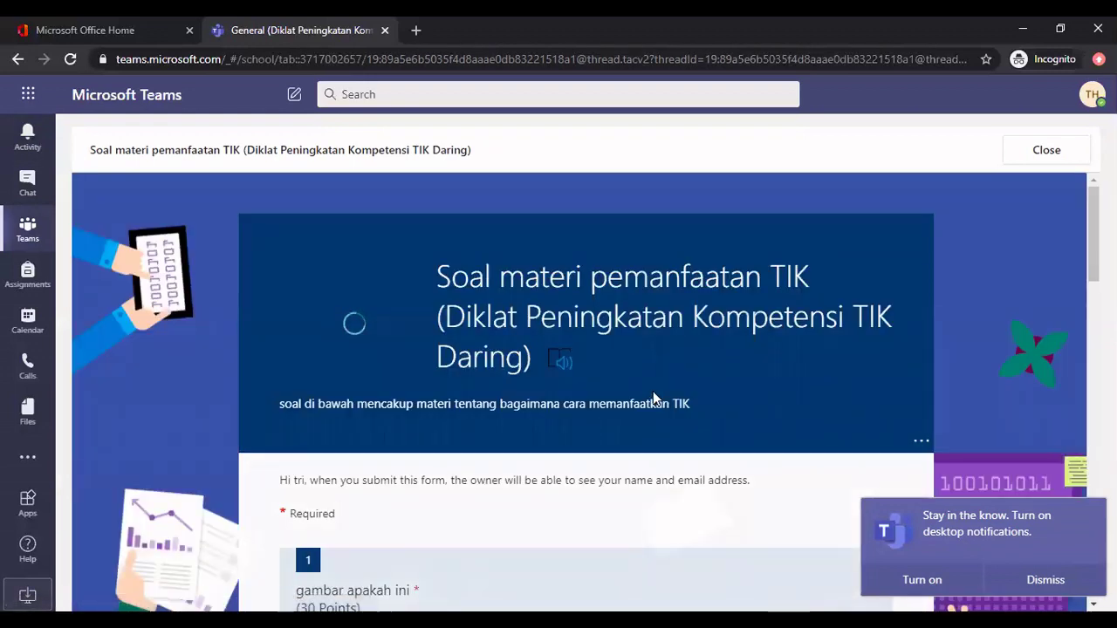
Answer question 1 with 'Tri ha' and choose Internet for question 2
{"action": "scroll", "coordinate": [653, 394], "scroll_direction": "down", "scroll_amount": 2}
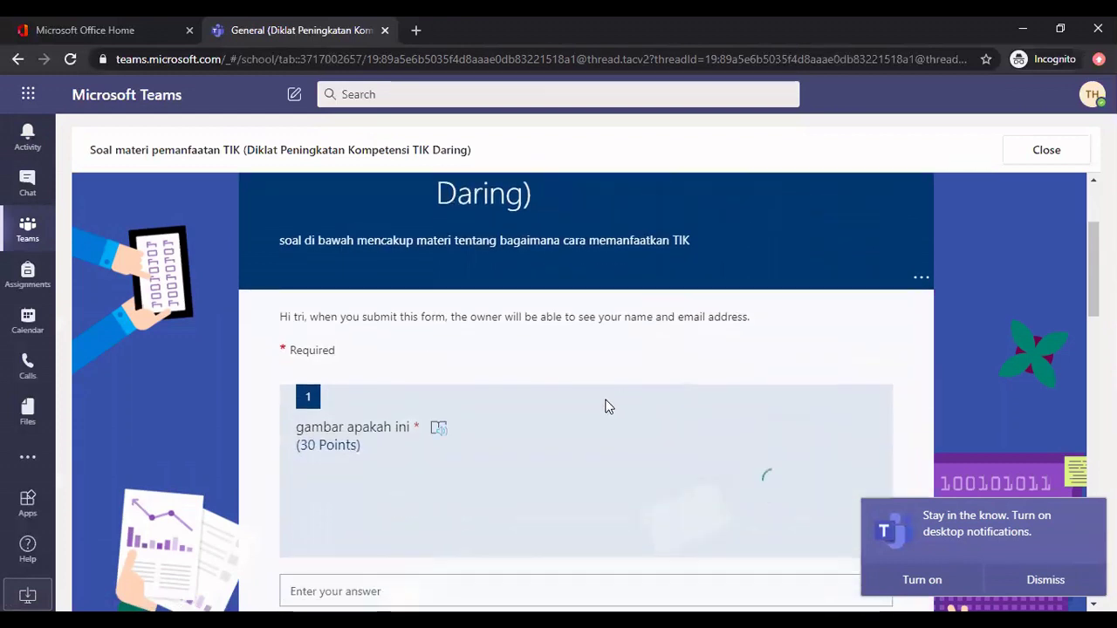
{"action": "scroll", "coordinate": [593, 410], "scroll_direction": "down", "scroll_amount": 1}
{"action": "scroll", "coordinate": [544, 419], "scroll_direction": "down", "scroll_amount": 1}
{"action": "left_click", "coordinate": [428, 427]}
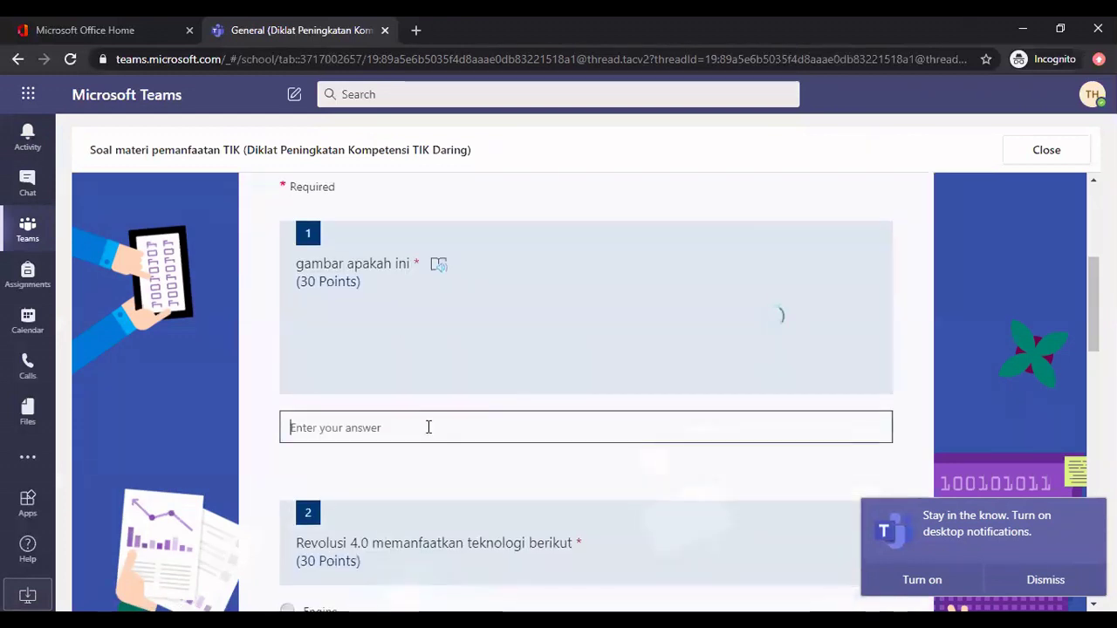
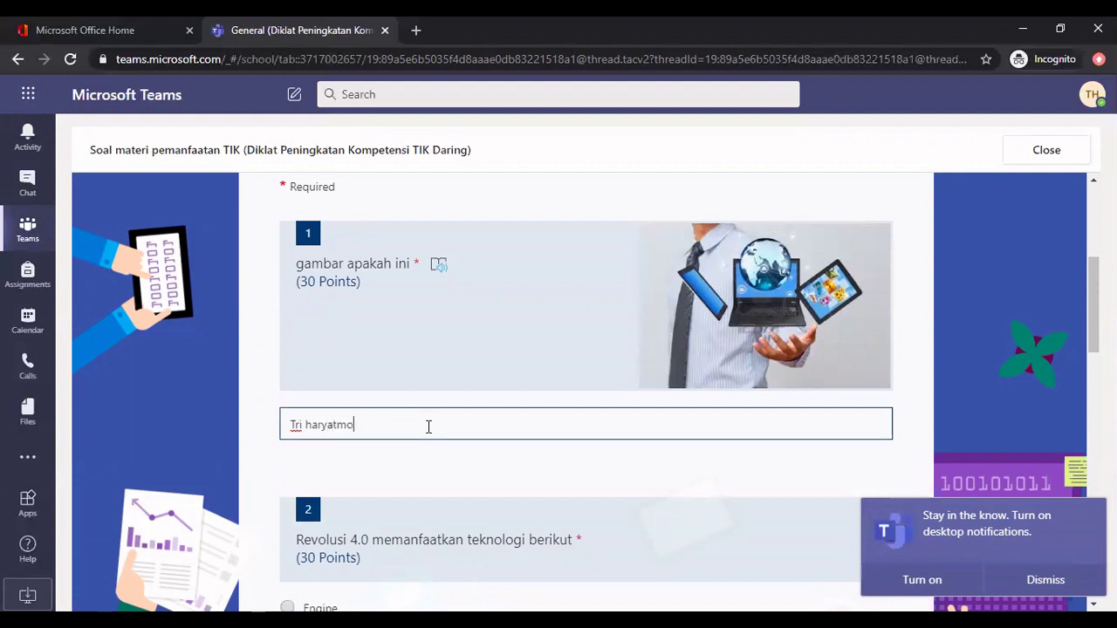
{"action": "scroll", "coordinate": [387, 454], "scroll_direction": "down", "scroll_amount": 3}
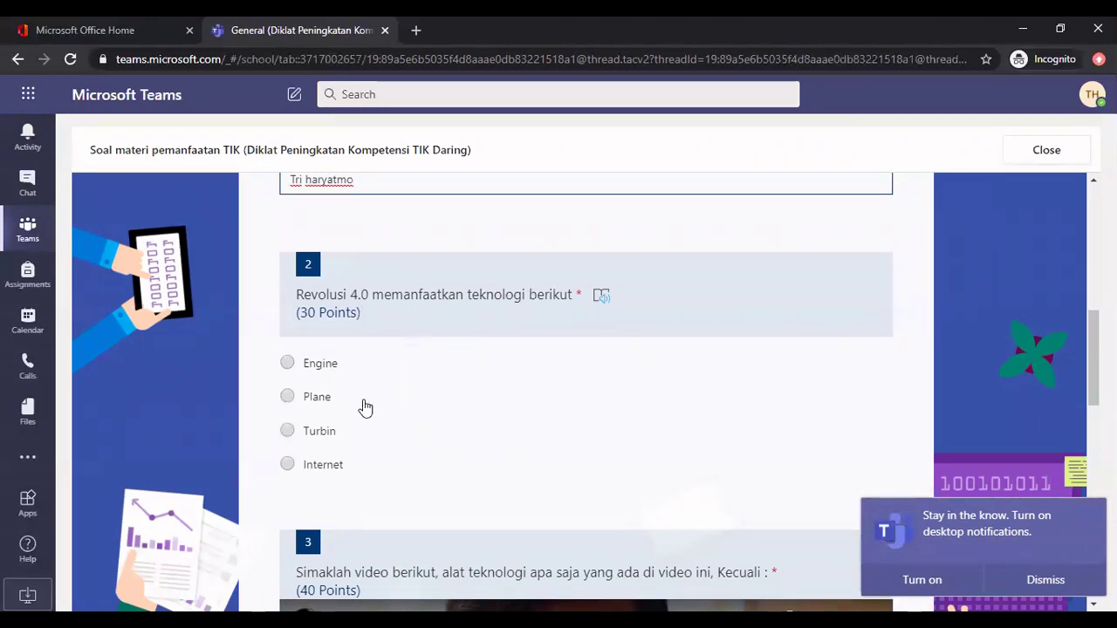
{"action": "left_click", "coordinate": [287, 464]}
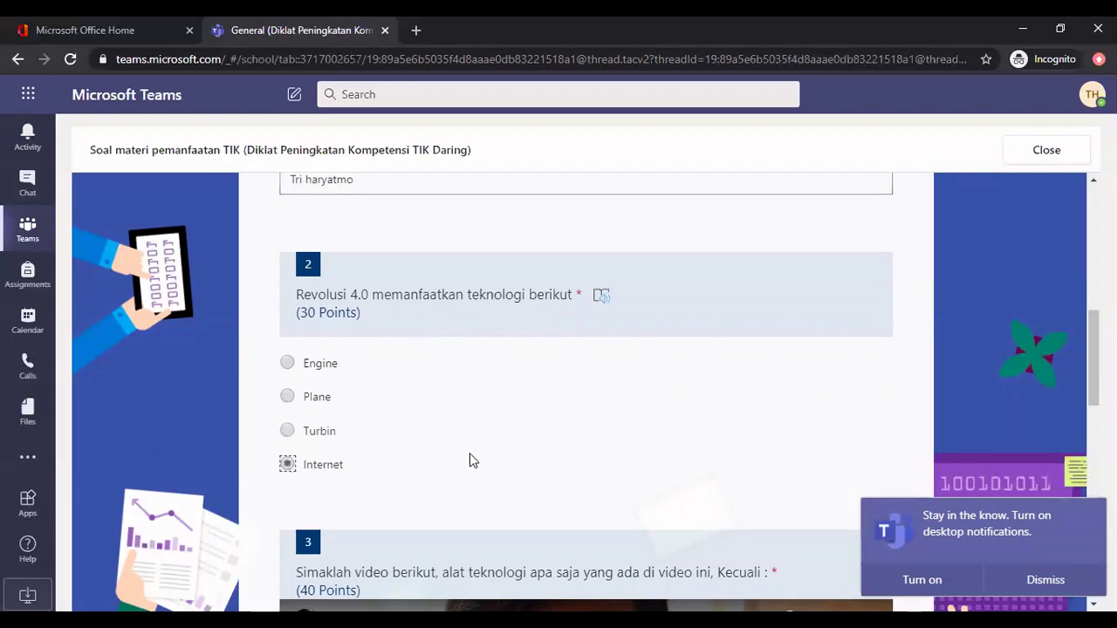
Preview question 3's video, choose Laptop, and move to the Nama field
{"action": "scroll", "coordinate": [483, 445], "scroll_direction": "down", "scroll_amount": 5}
{"action": "scroll", "coordinate": [483, 454], "scroll_direction": "up", "scroll_amount": 3}
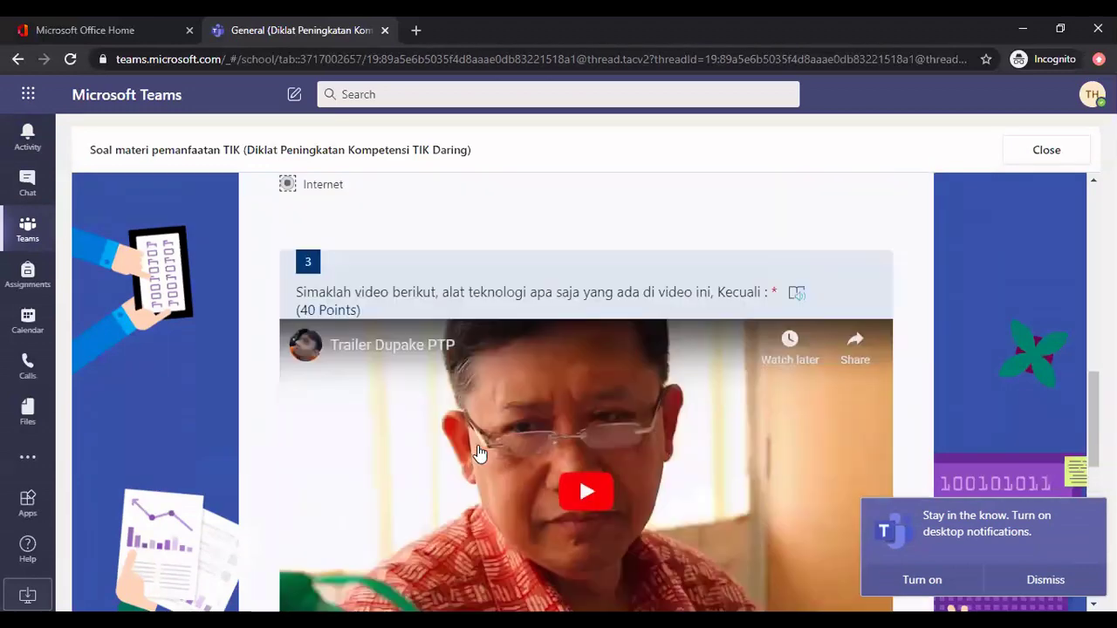
{"action": "scroll", "coordinate": [523, 449], "scroll_direction": "down", "scroll_amount": 1}
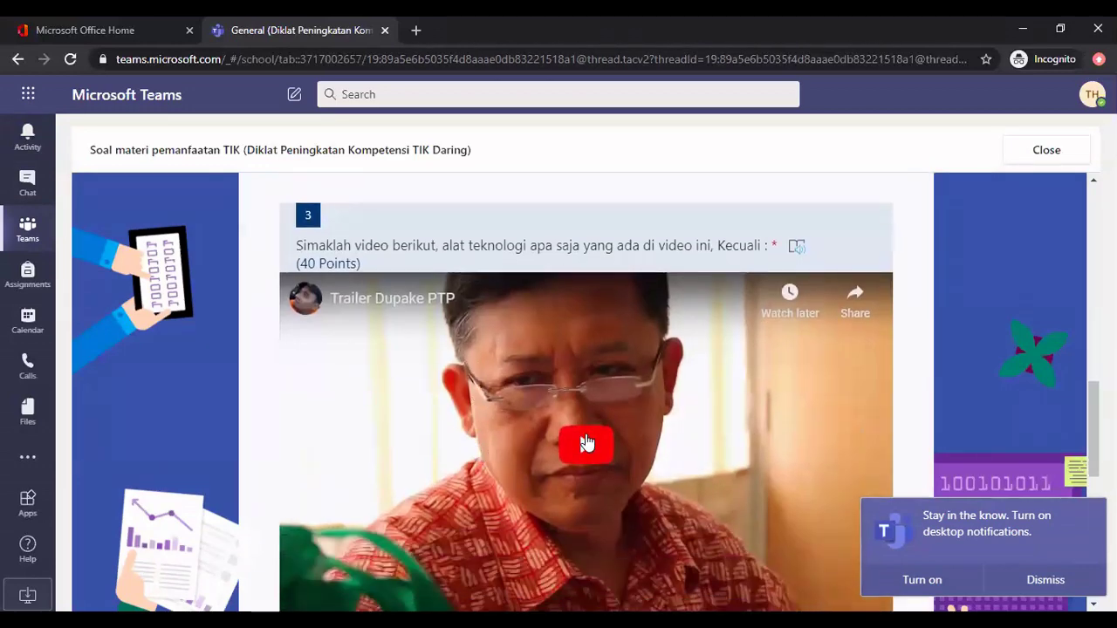
{"action": "left_click", "coordinate": [587, 443]}
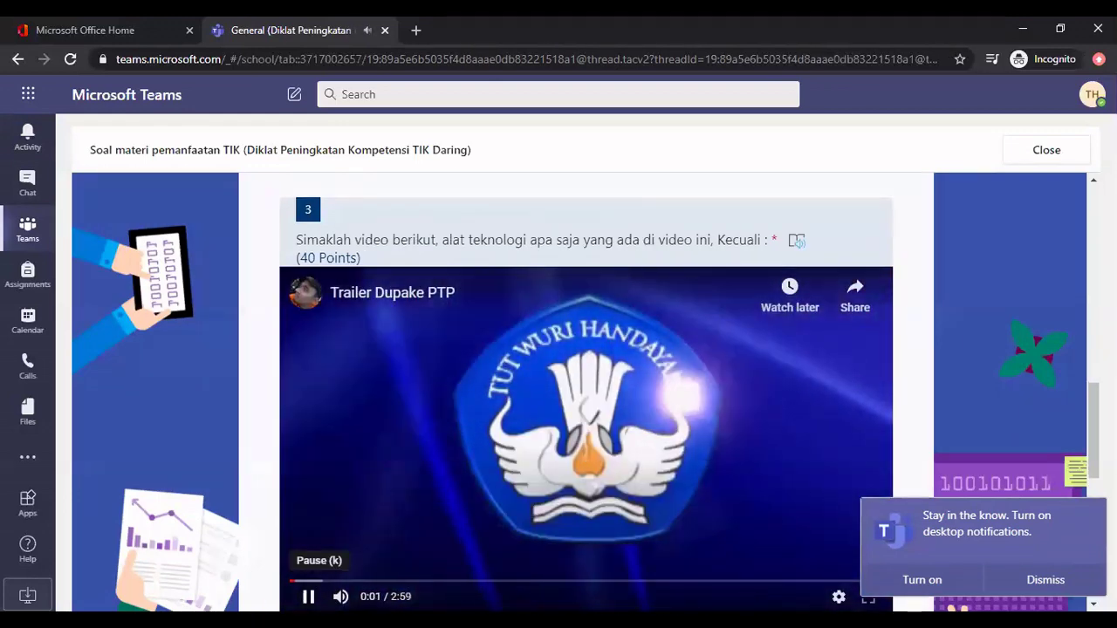
{"action": "left_click", "coordinate": [308, 596]}
{"action": "scroll", "coordinate": [625, 406], "scroll_direction": "down", "scroll_amount": 1}
{"action": "scroll", "coordinate": [624, 406], "scroll_direction": "down", "scroll_amount": 3}
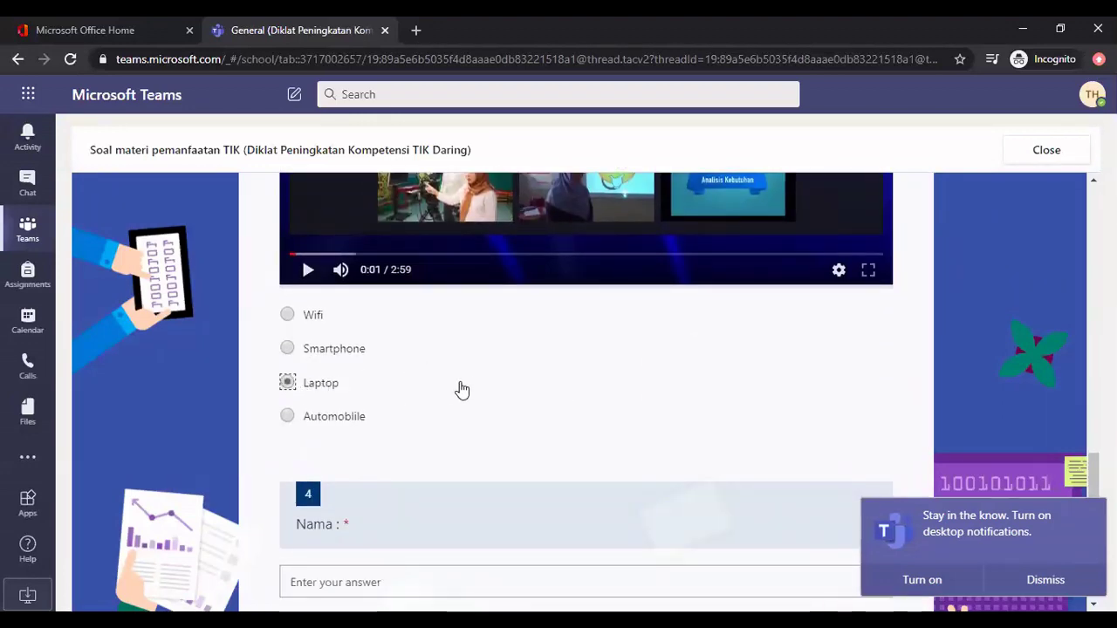
{"action": "scroll", "coordinate": [459, 389], "scroll_direction": "down", "scroll_amount": 2}
{"action": "scroll", "coordinate": [375, 384], "scroll_direction": "up", "scroll_amount": 1}
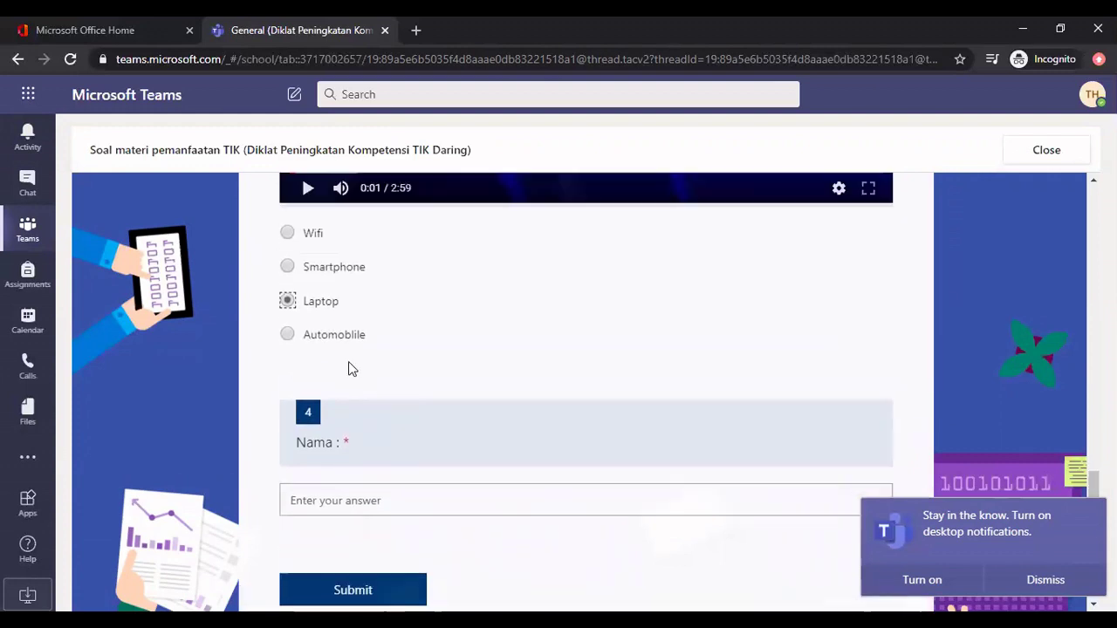
{"action": "scroll", "coordinate": [345, 375], "scroll_direction": "down", "scroll_amount": 2}
{"action": "left_click", "coordinate": [373, 354]}
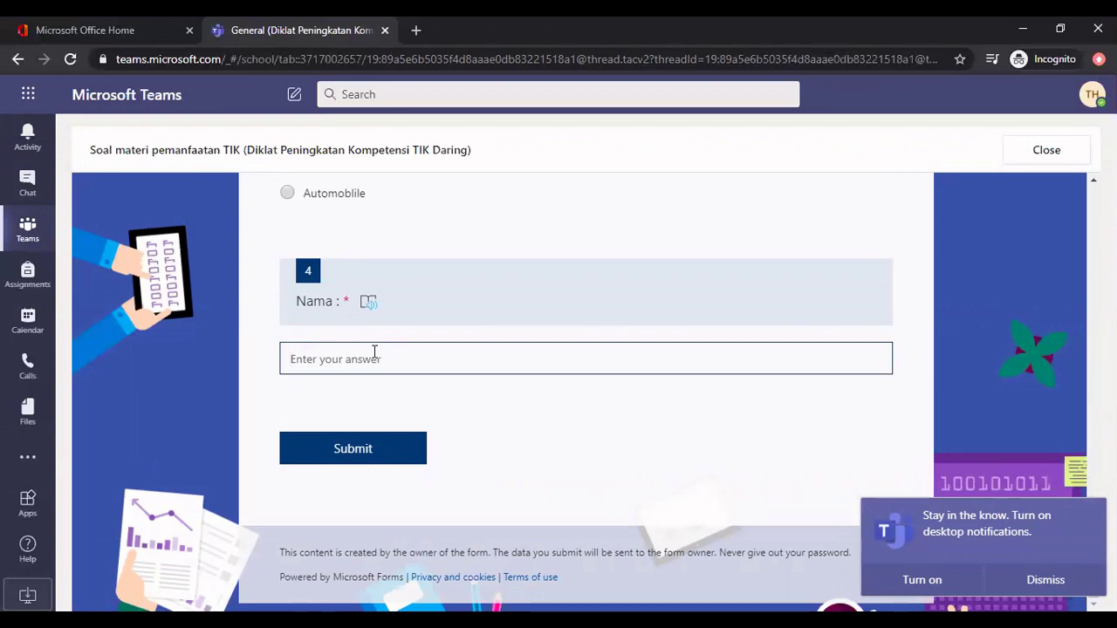
Replace question 1's answer with the pictured device, typing 'La'
{"action": "scroll", "coordinate": [519, 353], "scroll_direction": "up", "scroll_amount": 10}
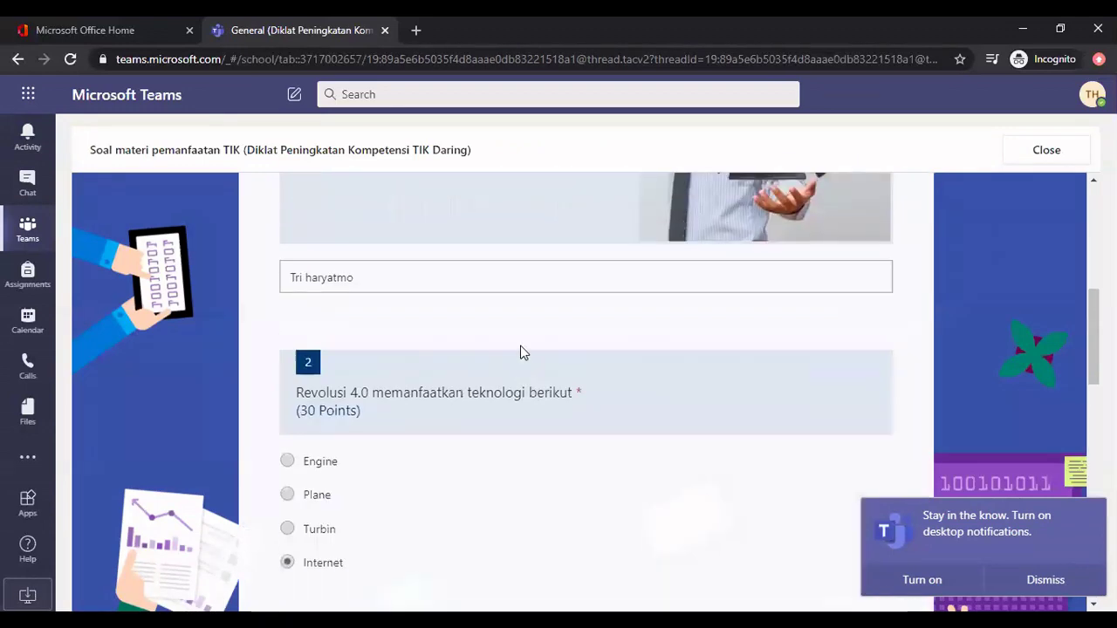
{"action": "scroll", "coordinate": [520, 347], "scroll_direction": "up", "scroll_amount": 3}
{"action": "scroll", "coordinate": [520, 346], "scroll_direction": "down", "scroll_amount": 2}
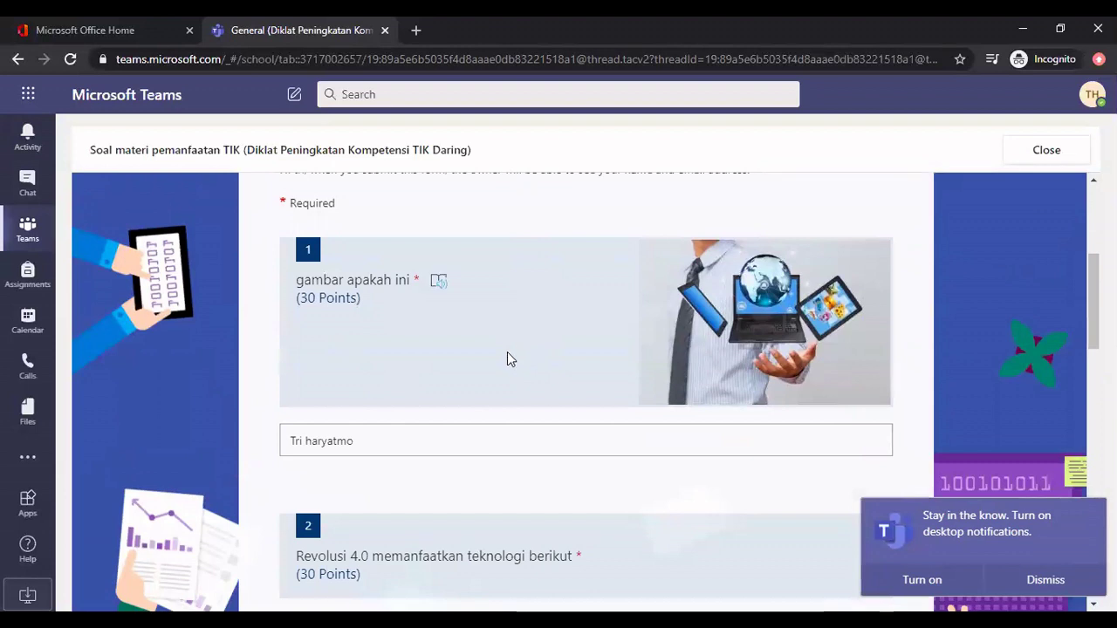
{"action": "left_click_drag", "start_coordinate": [374, 439], "coordinate": [273, 464]}
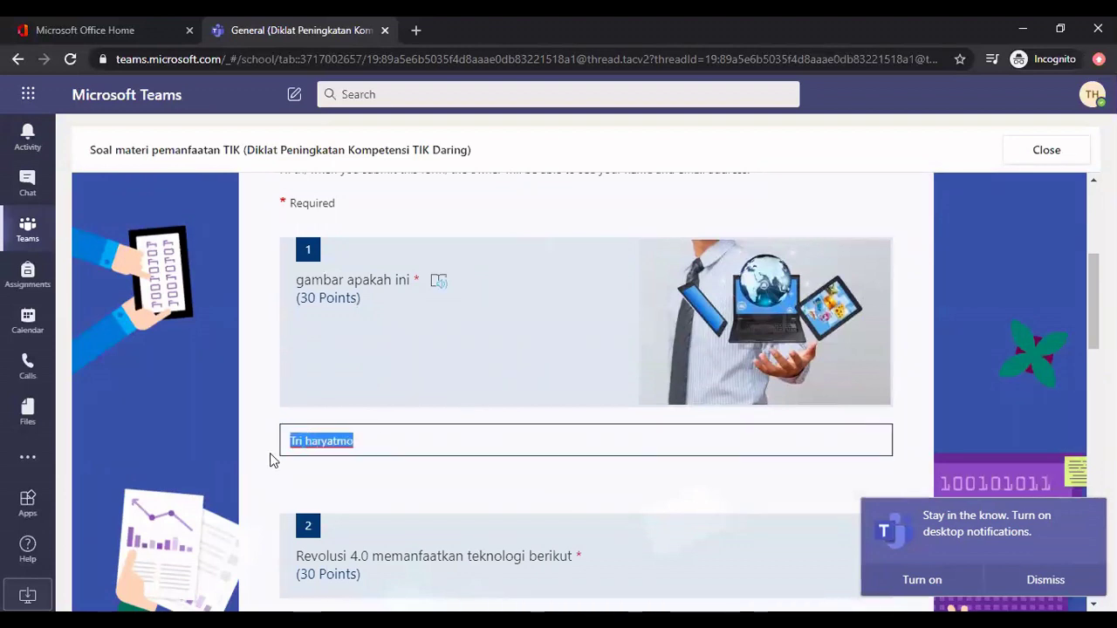
{"action": "type", "text": "Laptop"}
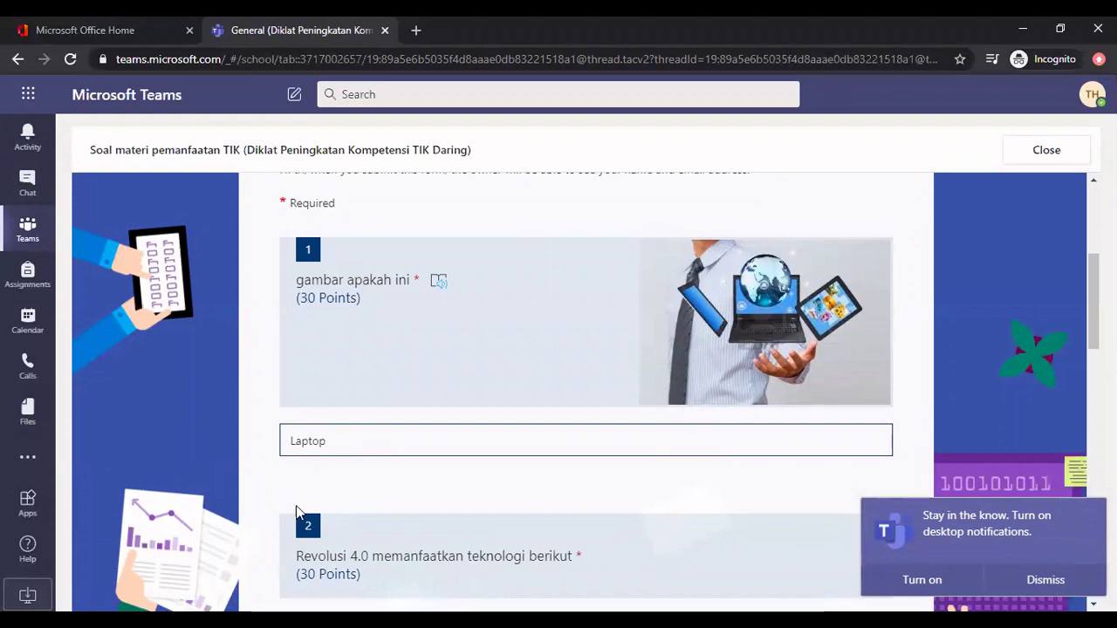
Enter the student's name in the required Nama question 4
{"action": "scroll", "coordinate": [454, 446], "scroll_direction": "down", "scroll_amount": 15}
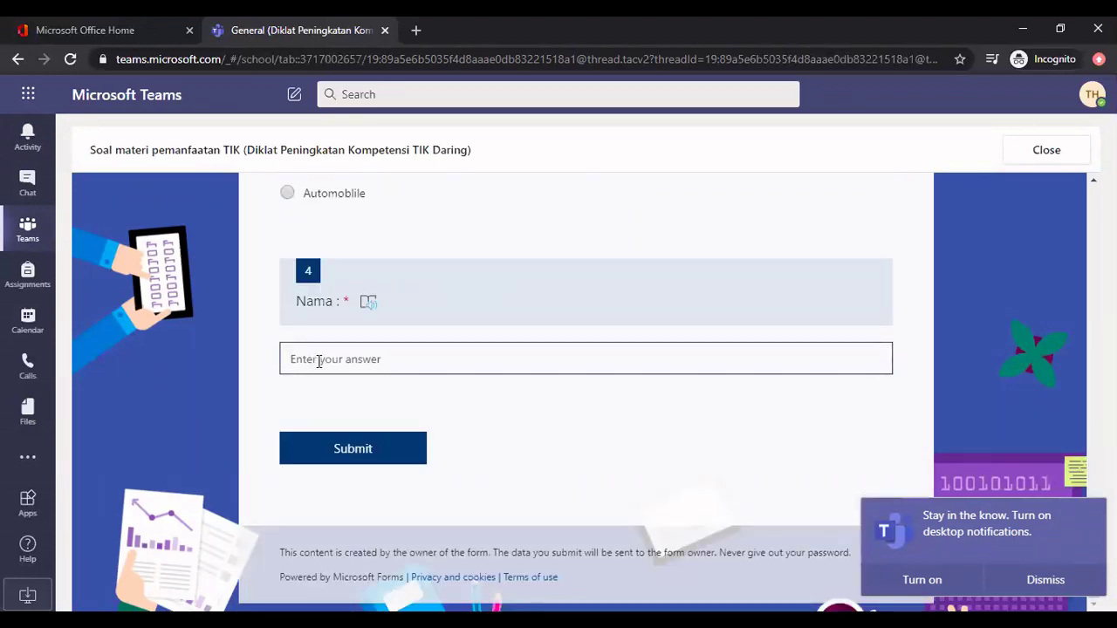
{"action": "left_click", "coordinate": [318, 362]}
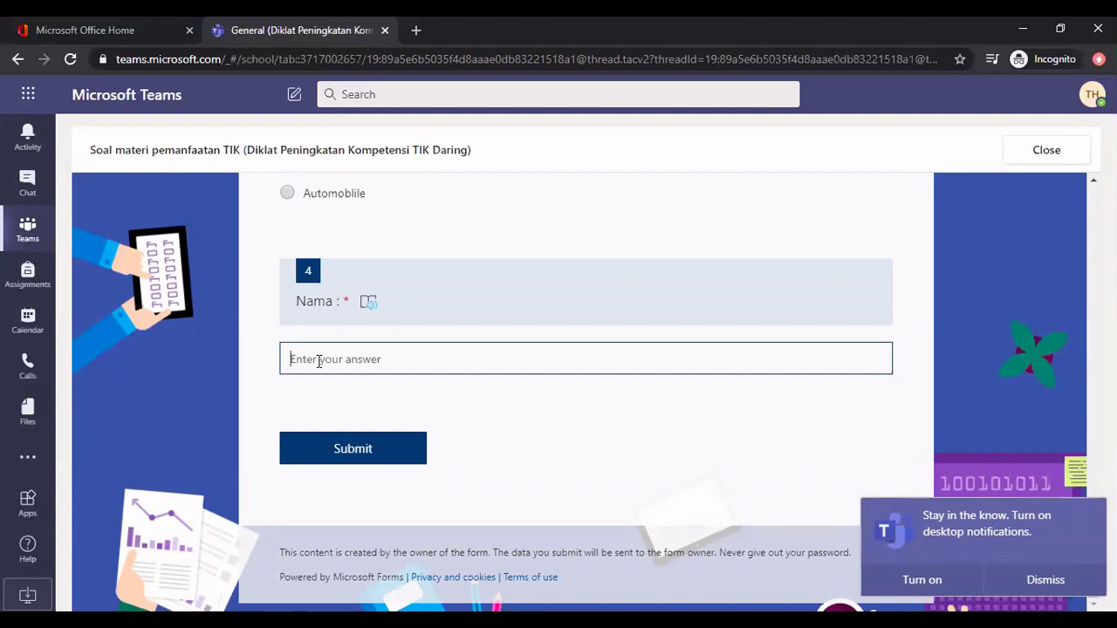
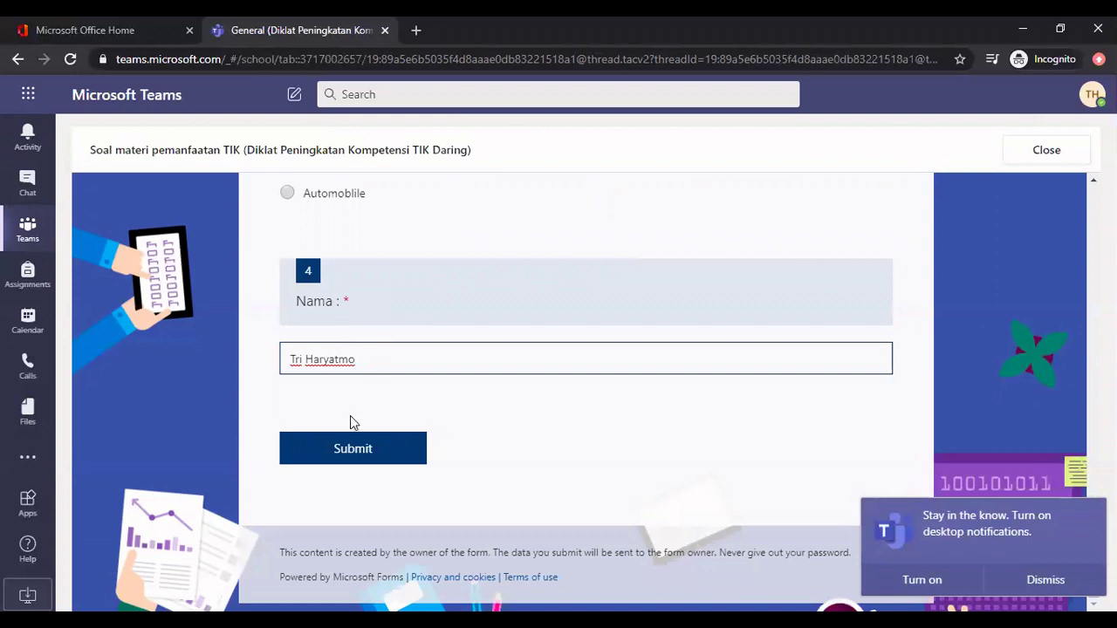
Submit the quiz and close the form viewer to return to the General posts
{"action": "left_click", "coordinate": [350, 456]}
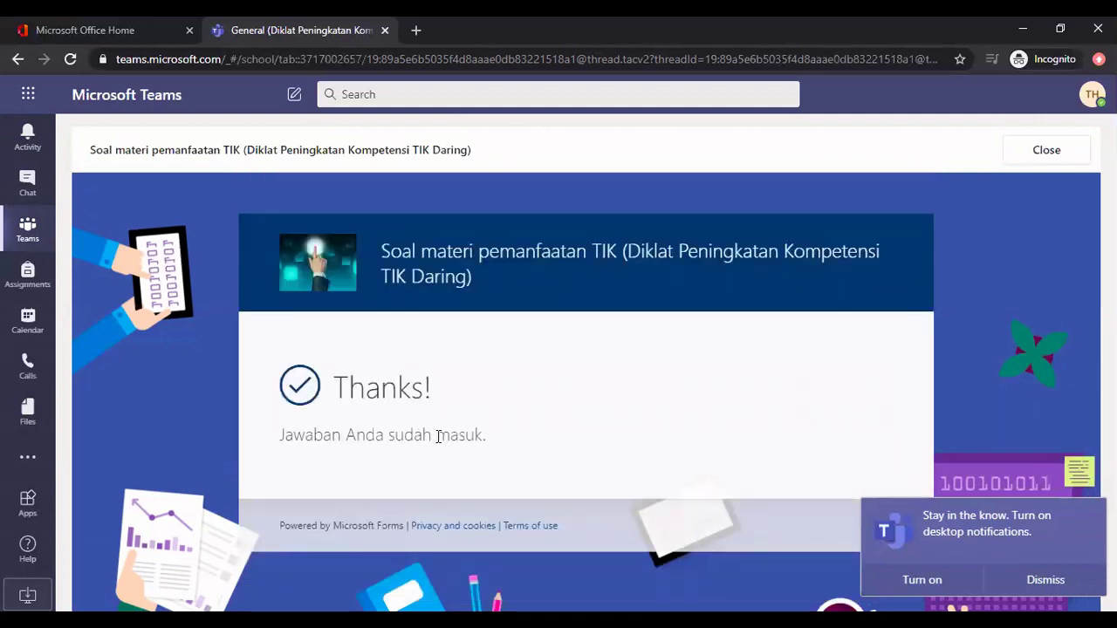
{"action": "left_click", "coordinate": [1044, 154]}
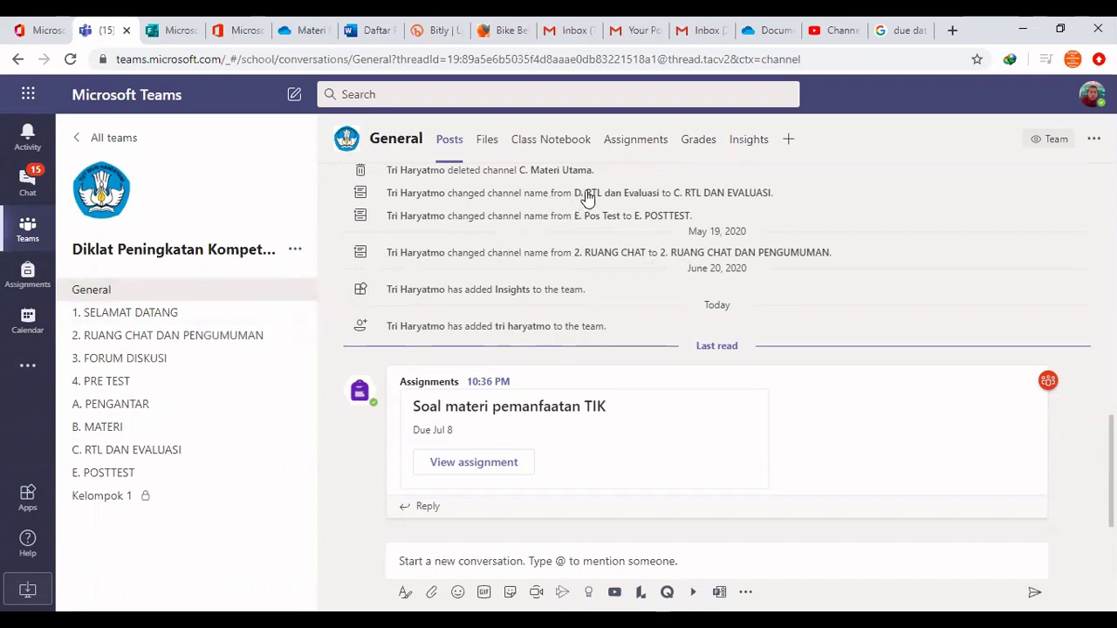
Open the 'Soal materi pemanfaatan TIK' grading list from the Assignments tab
{"action": "left_click", "coordinate": [650, 144]}
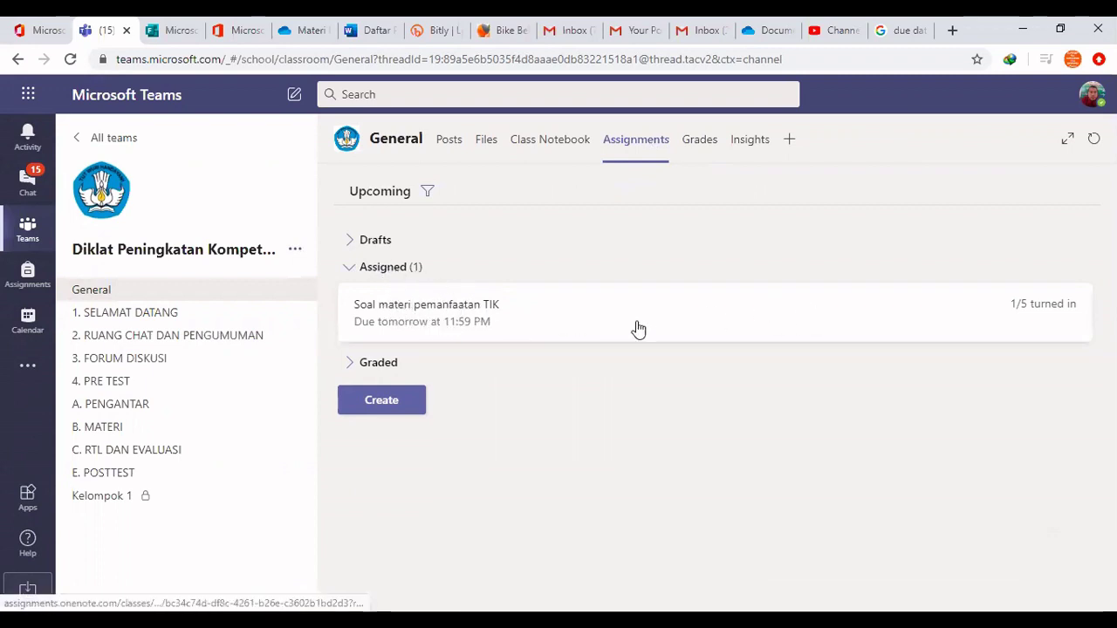
{"action": "left_click", "coordinate": [451, 312]}
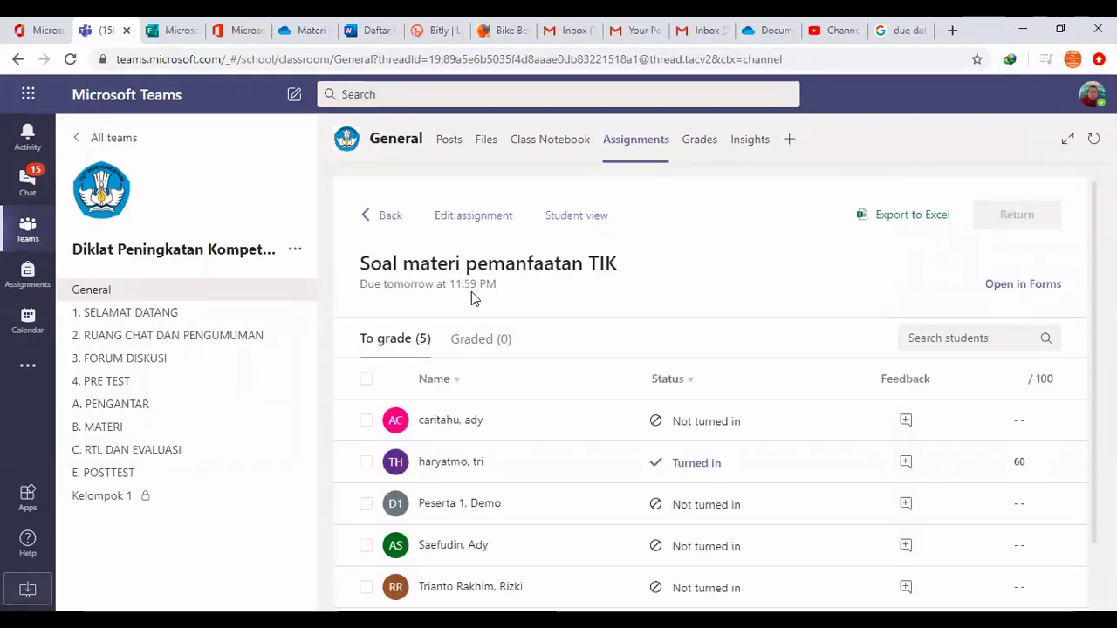
{"action": "scroll", "coordinate": [523, 401], "scroll_direction": "down", "scroll_amount": 2}
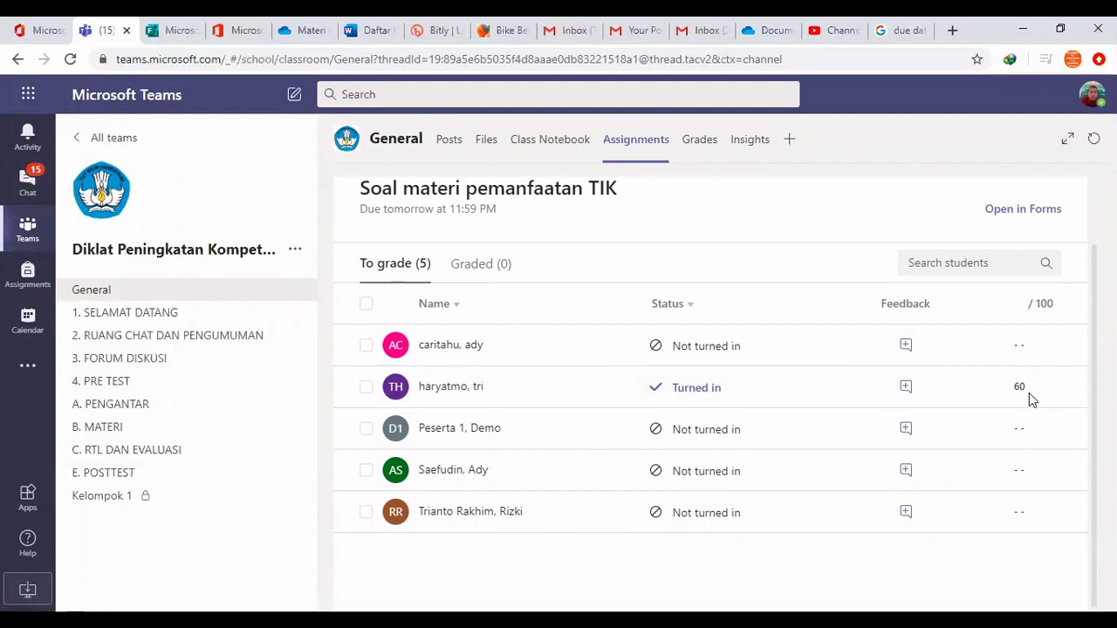
Show the turned-in student's feedback and select its 'No feedback provided' text
{"action": "left_click", "coordinate": [904, 390]}
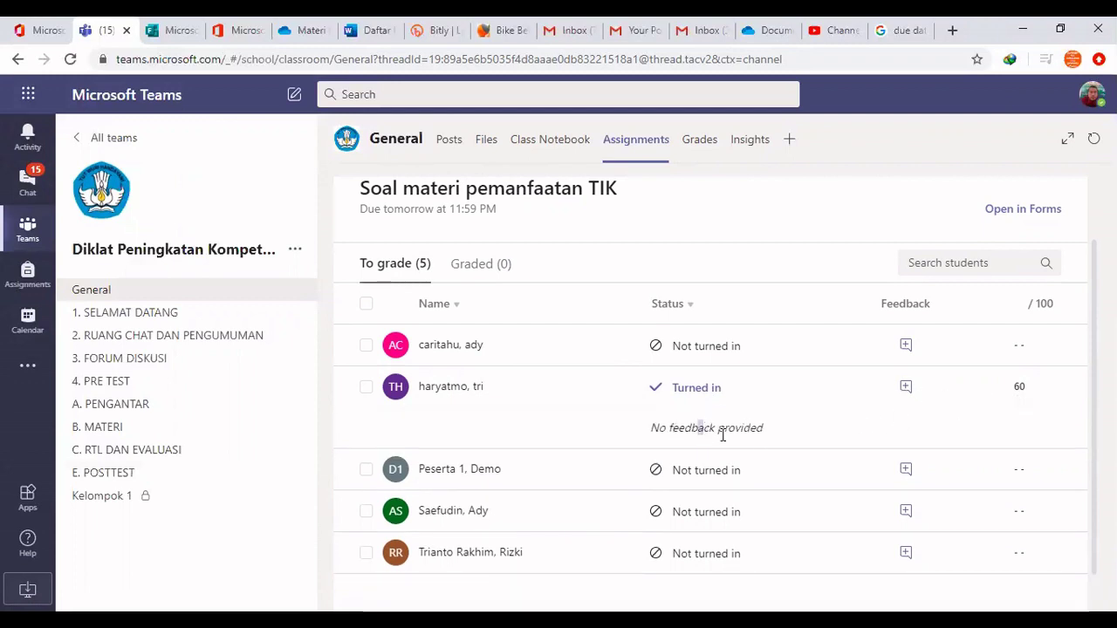
{"action": "left_click_drag", "start_coordinate": [761, 427], "coordinate": [636, 442]}
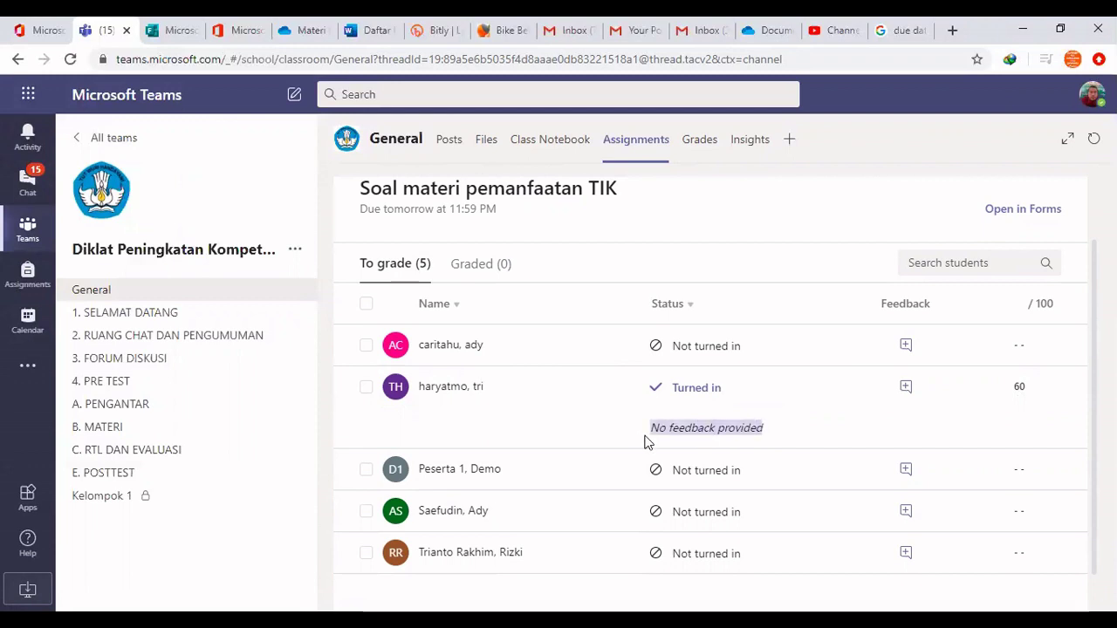
{"action": "left_click", "coordinate": [906, 389]}
{"action": "left_click", "coordinate": [907, 390]}
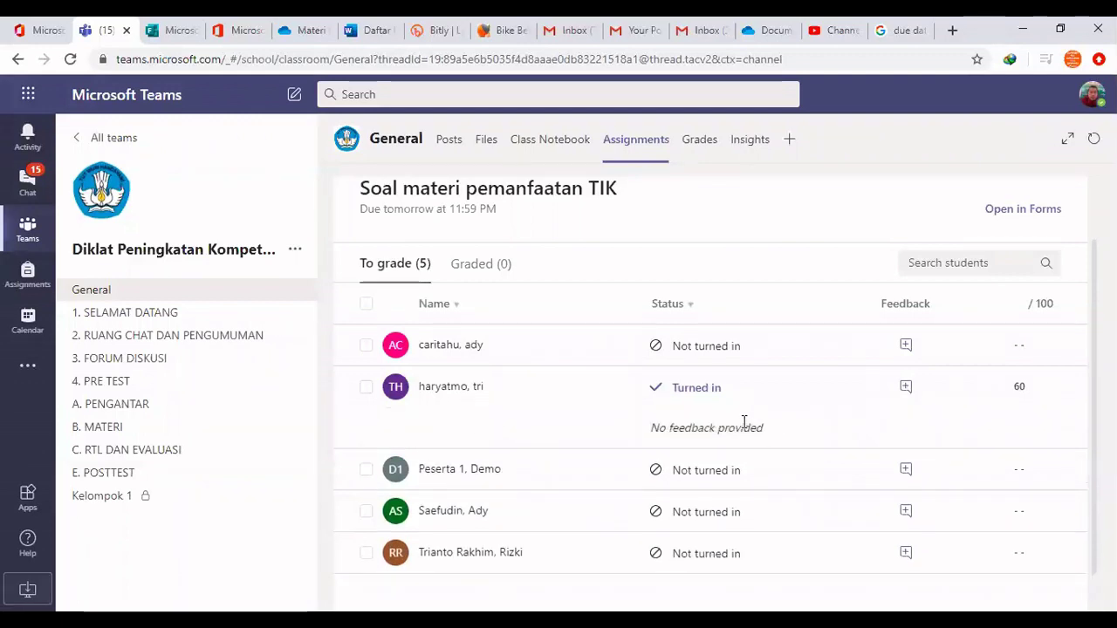
{"action": "left_click", "coordinate": [366, 388]}
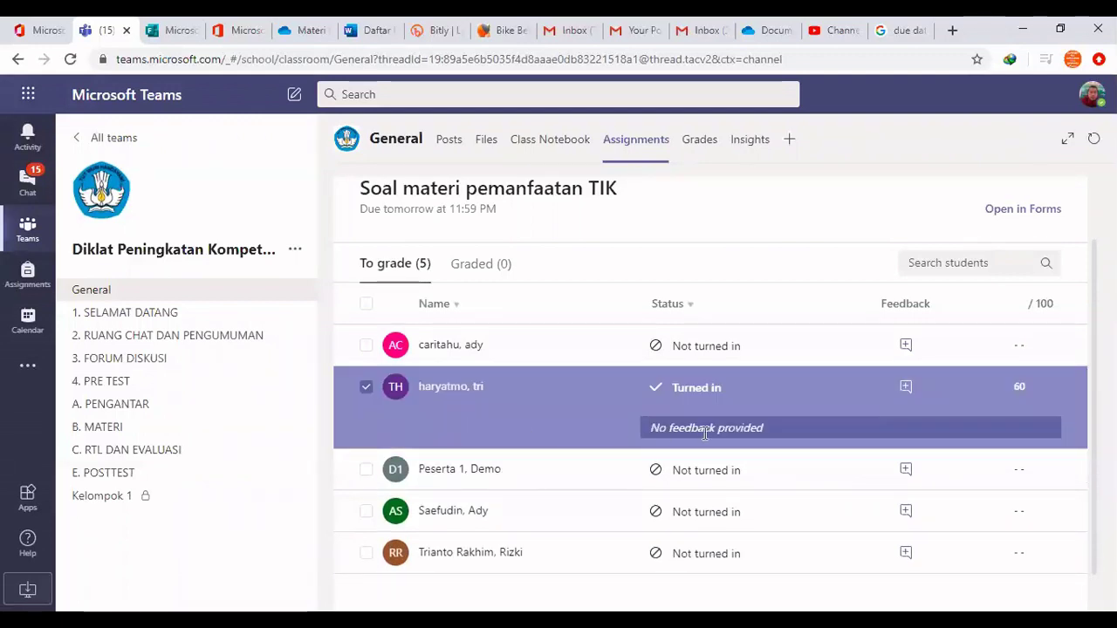
{"action": "left_click_drag", "start_coordinate": [787, 422], "coordinate": [651, 426]}
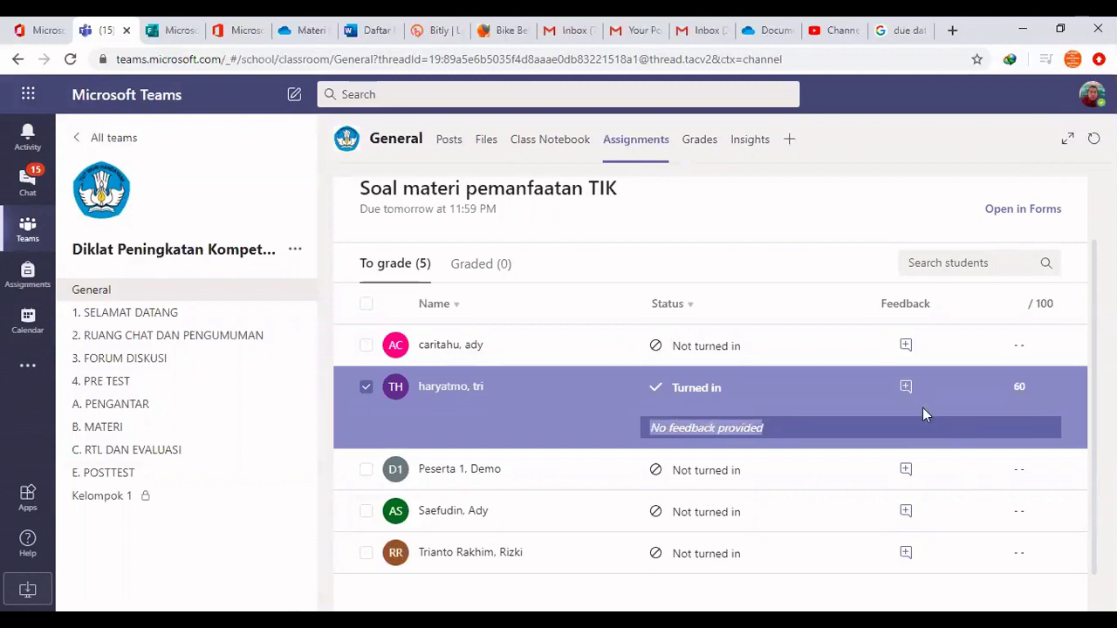
{"action": "left_click", "coordinate": [906, 389]}
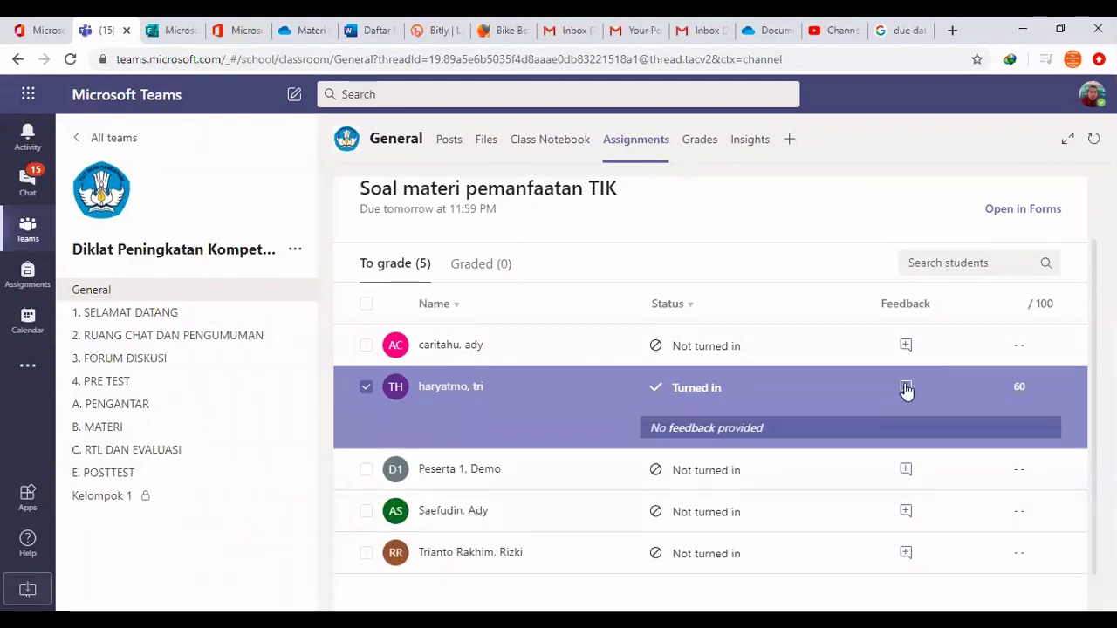
{"action": "left_click", "coordinate": [905, 389]}
Toggle selection of the turned-in student's 60/100 submission and recheck its feedback
{"action": "left_click", "coordinate": [367, 388]}
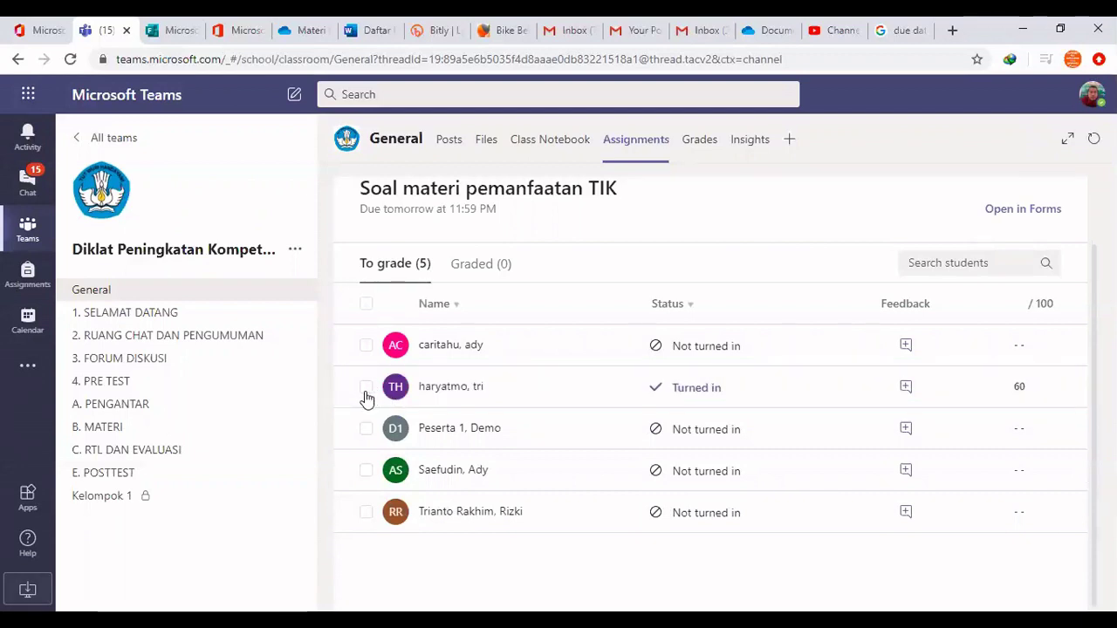
{"action": "left_click", "coordinate": [366, 391]}
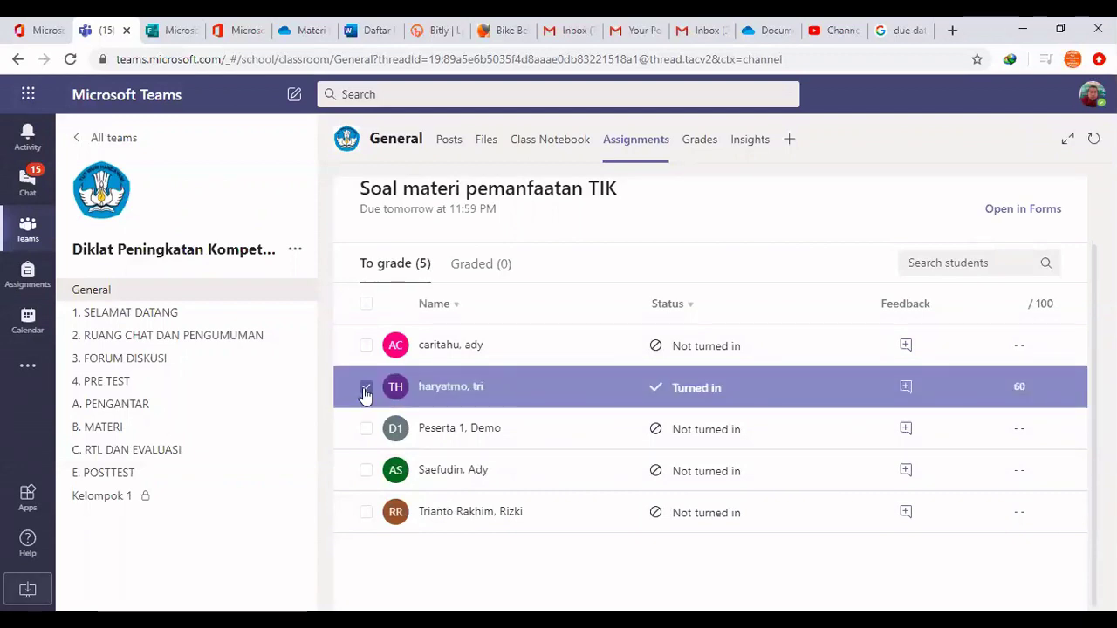
{"action": "left_click", "coordinate": [905, 390]}
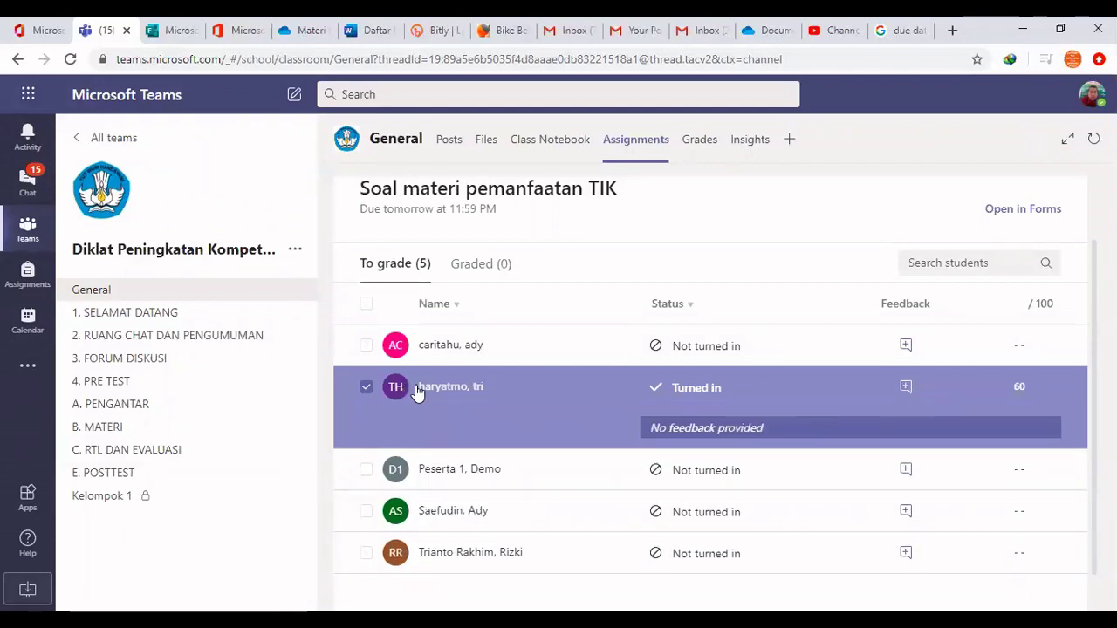
{"action": "left_click", "coordinate": [365, 391]}
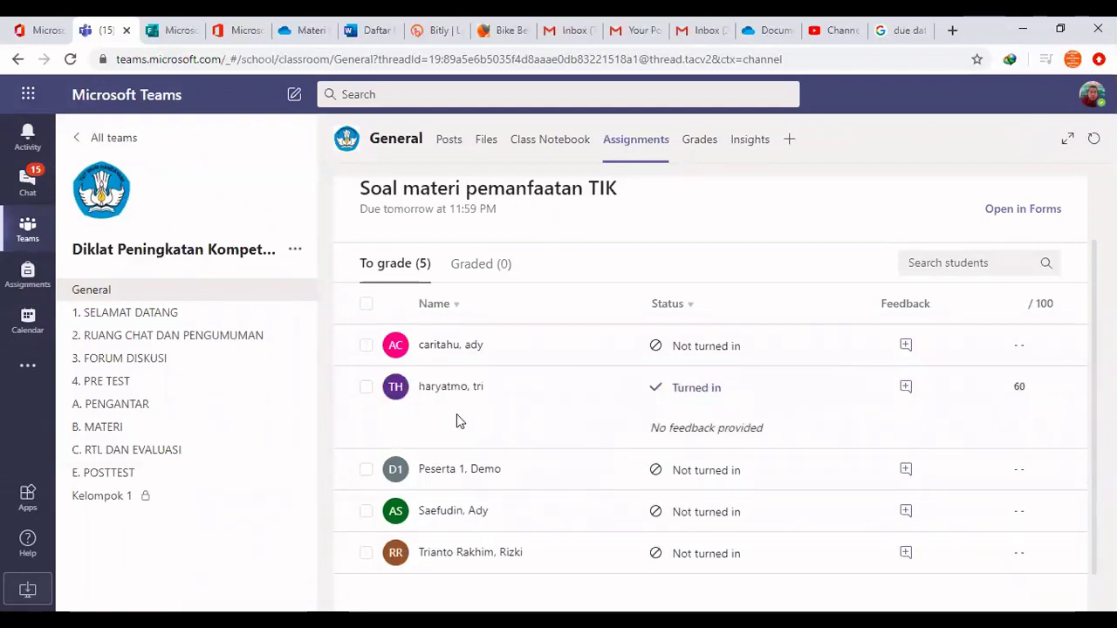
{"action": "left_click", "coordinate": [366, 390]}
{"action": "left_click", "coordinate": [364, 391]}
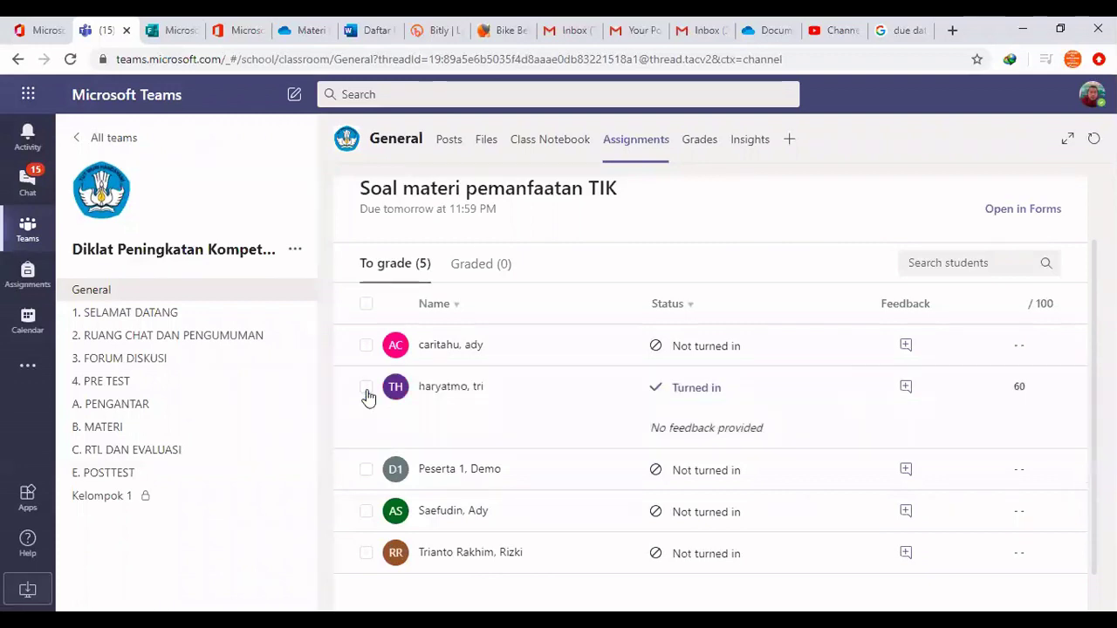
{"action": "scroll", "coordinate": [807, 434], "scroll_direction": "down", "scroll_amount": 1}
{"action": "scroll", "coordinate": [805, 433], "scroll_direction": "up", "scroll_amount": 2}
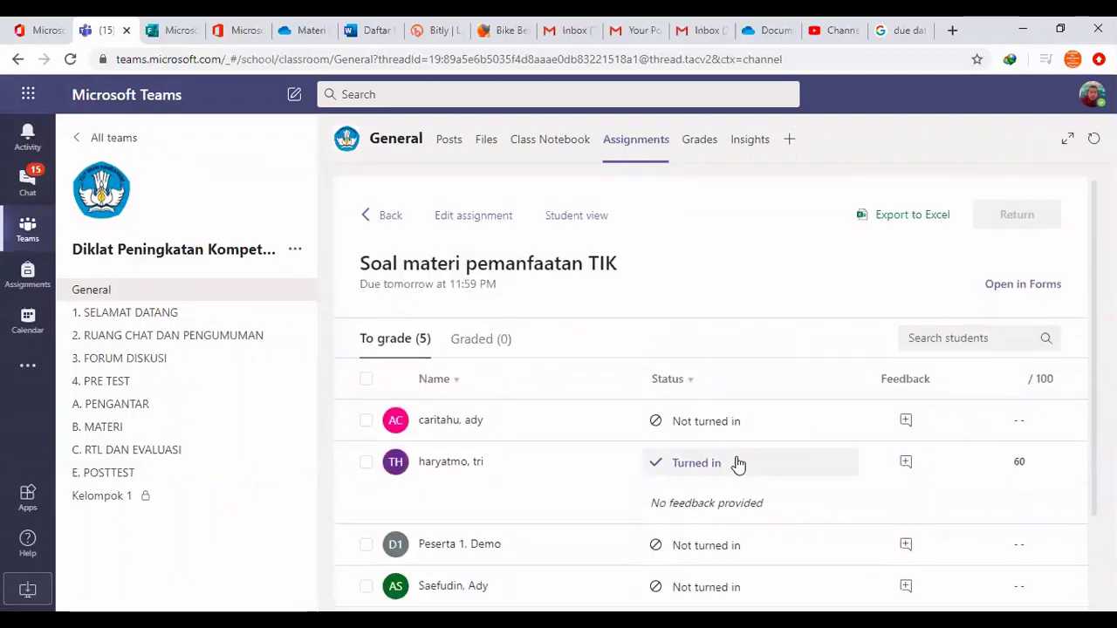
View the Grades gradebook with the 60-point score, then return to the General posts
{"action": "left_click", "coordinate": [694, 148]}
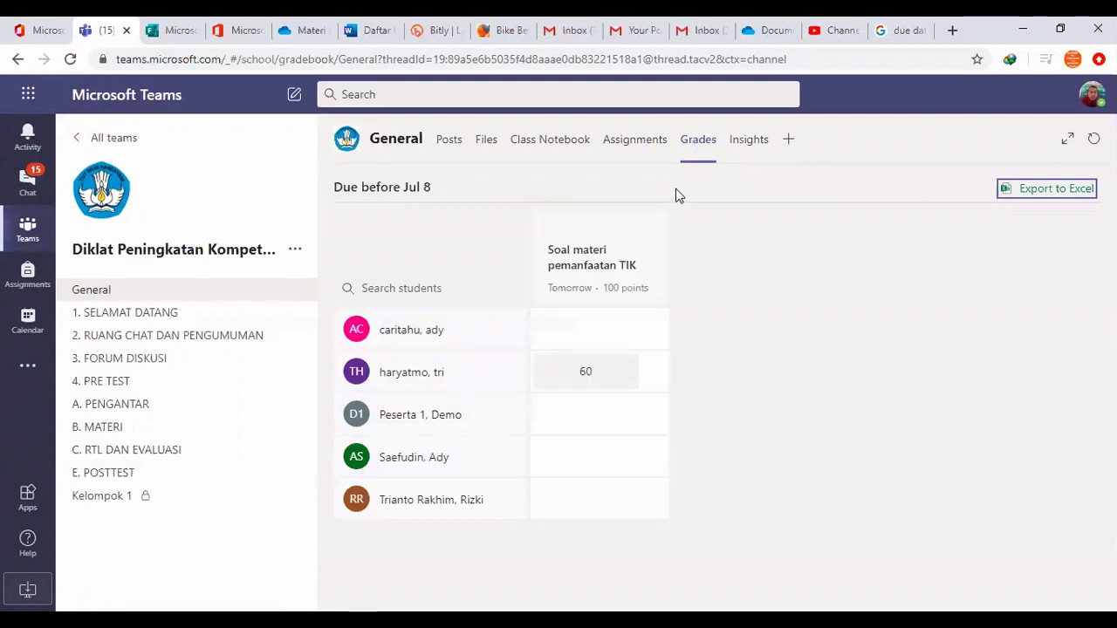
{"action": "left_click", "coordinate": [449, 141]}
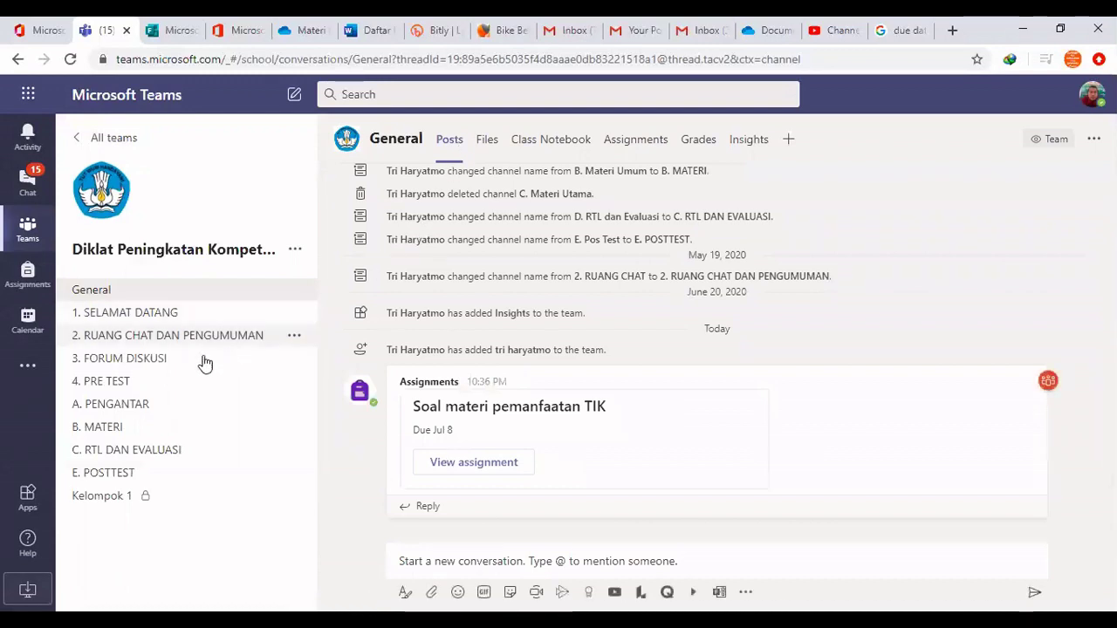
In 3. FORUM DISKUSI, draft 'Silahkan saudara diskusikan tentang pemanfaatan TIK pada masa pandemi covid 19 ini'
{"action": "left_click", "coordinate": [148, 360]}
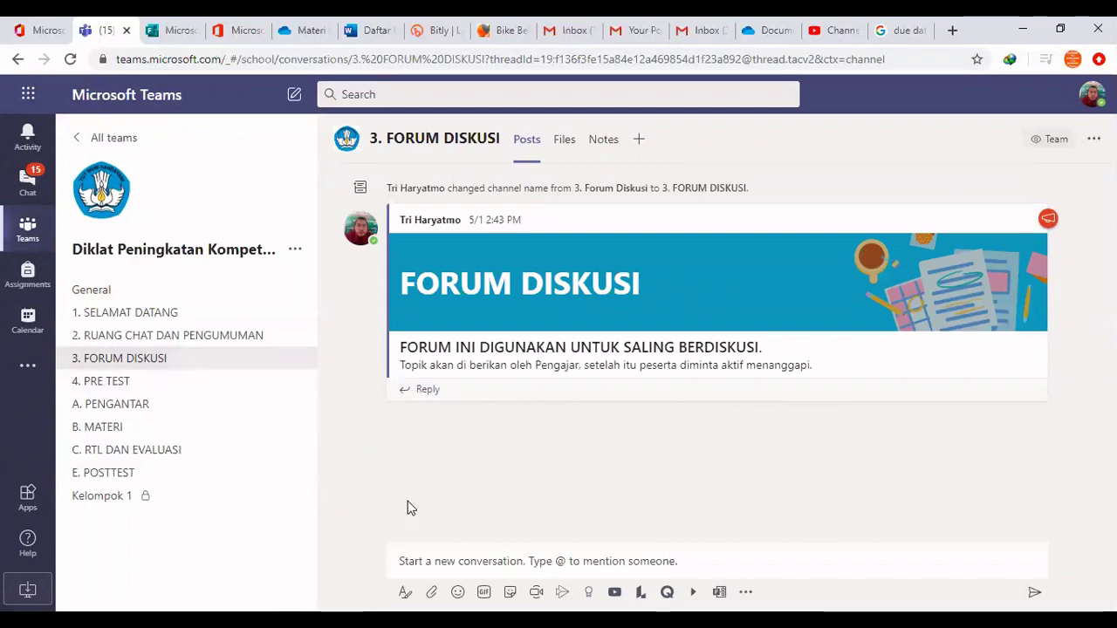
{"action": "left_click", "coordinate": [436, 559]}
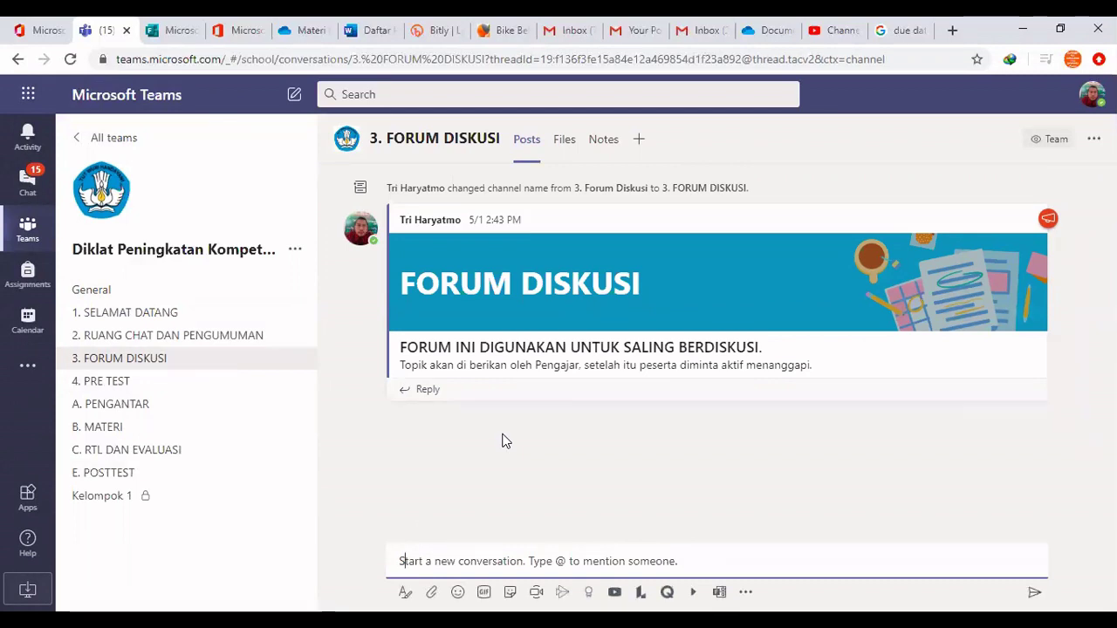
{"action": "type", "text": "Silahkan"}
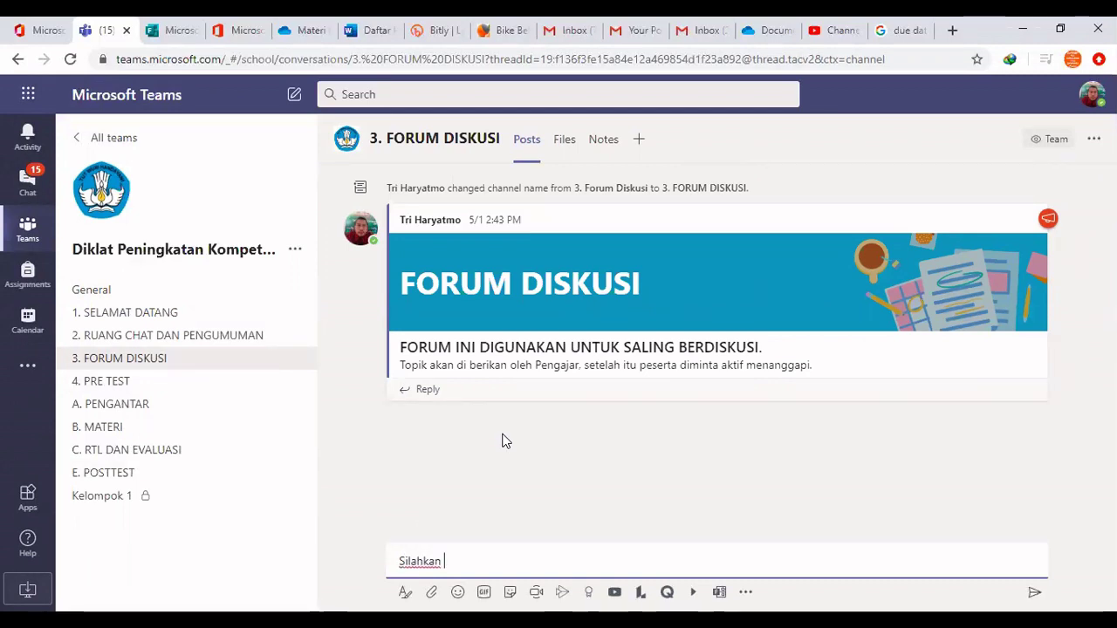
{"action": "type", "text": "saudara "}
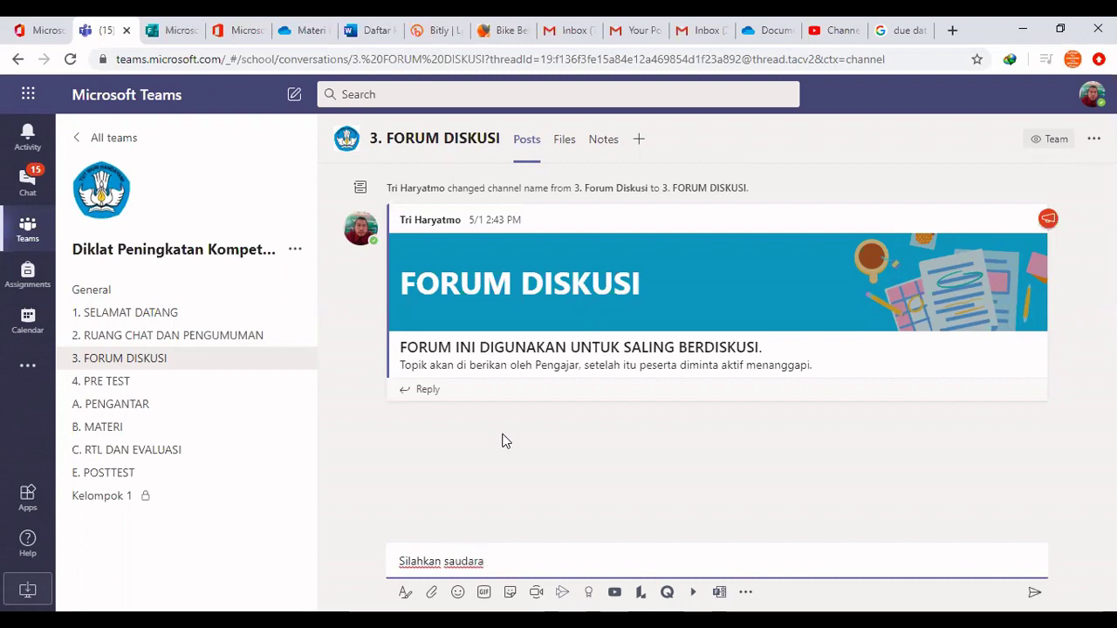
{"action": "type", "text": "diskusikan ten"}
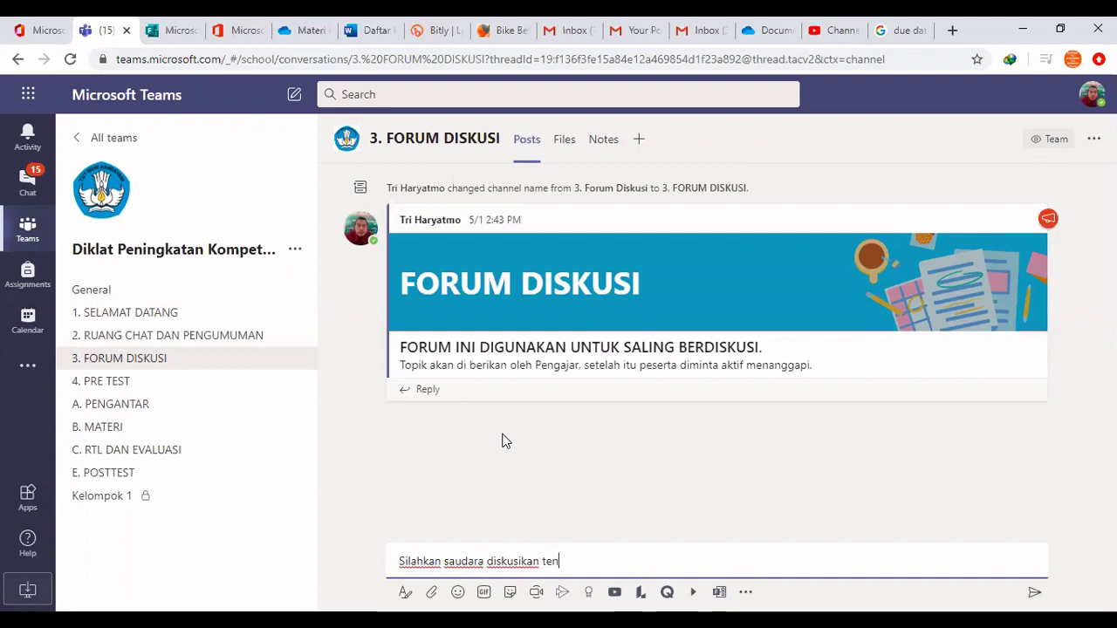
{"action": "type", "text": "tang pemanfaa"}
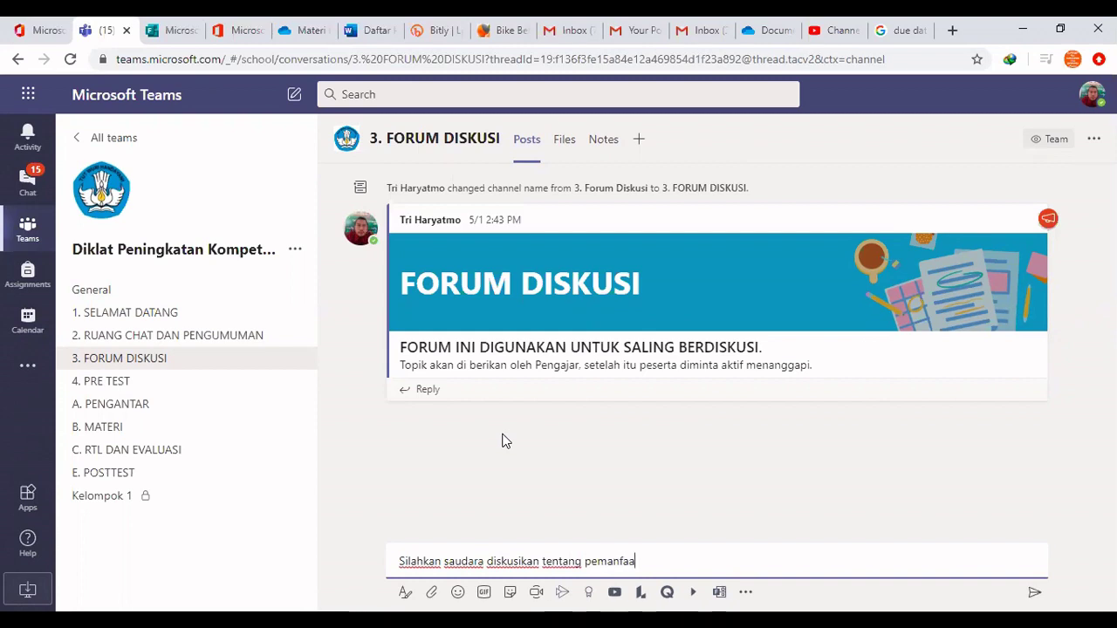
{"action": "type", "text": "tan TIK"}
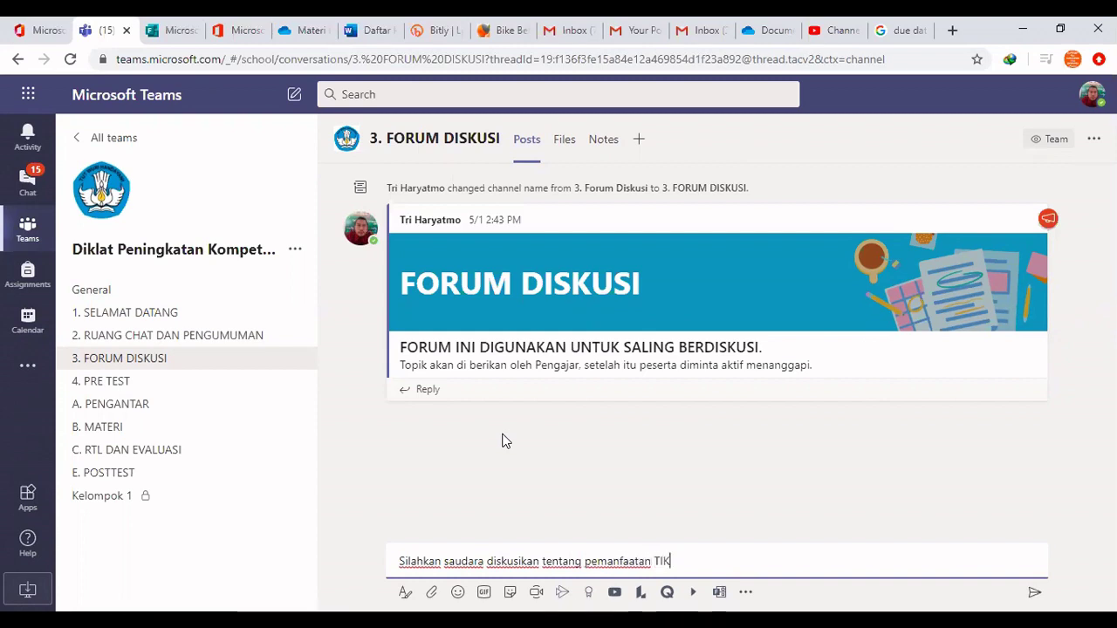
{"action": "type", "text": " pada masa pande"}
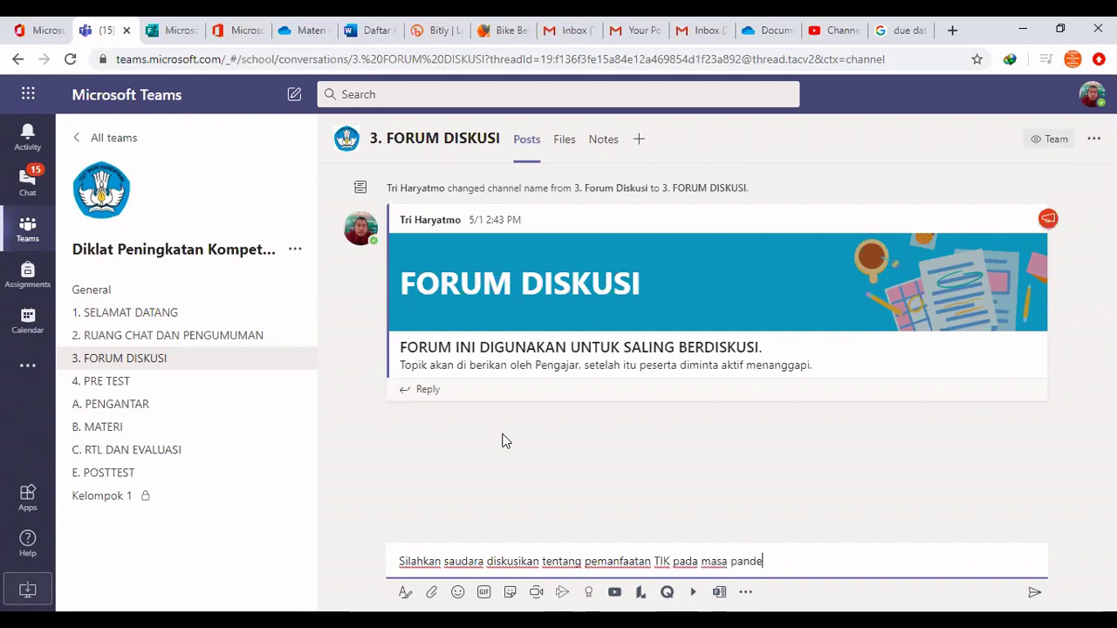
{"action": "type", "text": "mi covid 19 ini."}
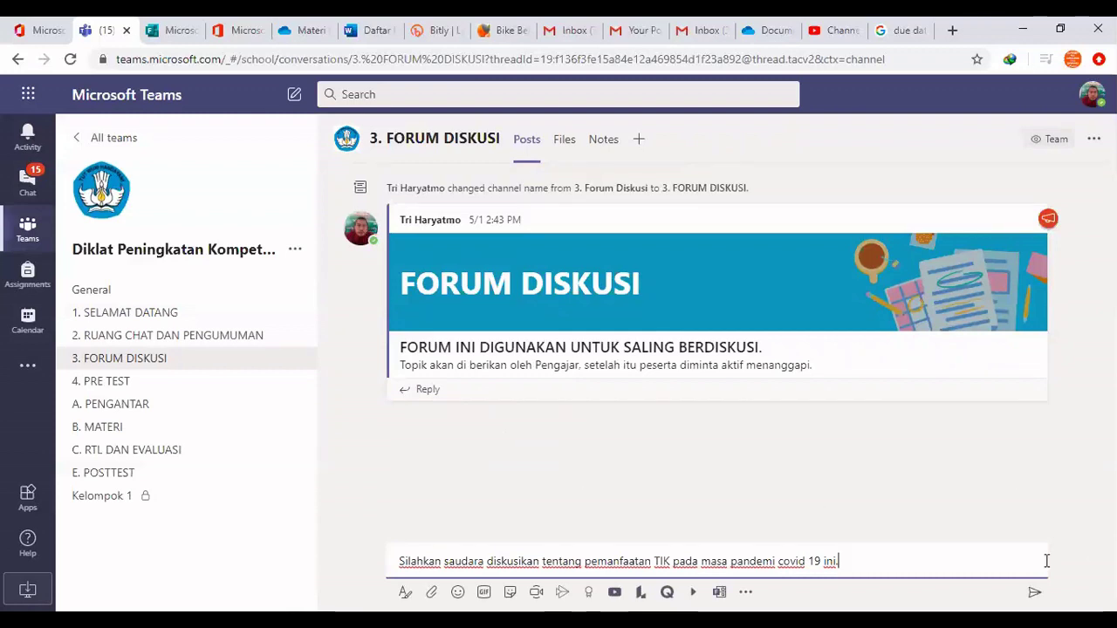
Publish the discussion post, then reopen 3. FORUM DISKUSI from the hidden channels list
{"action": "key", "text": "Return"}
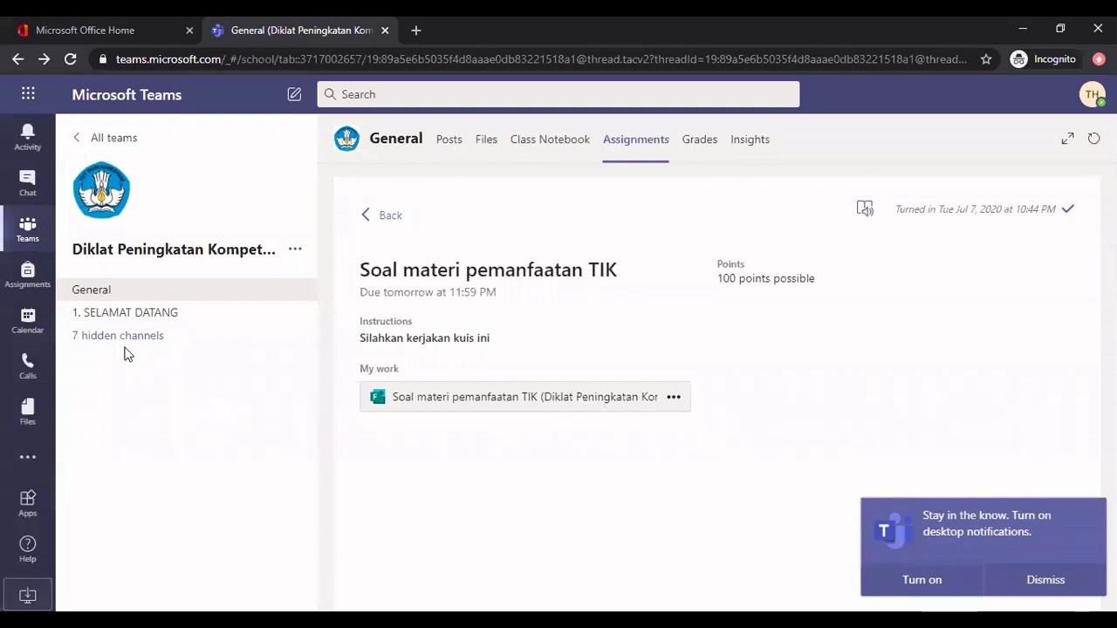
{"action": "left_click", "coordinate": [155, 337]}
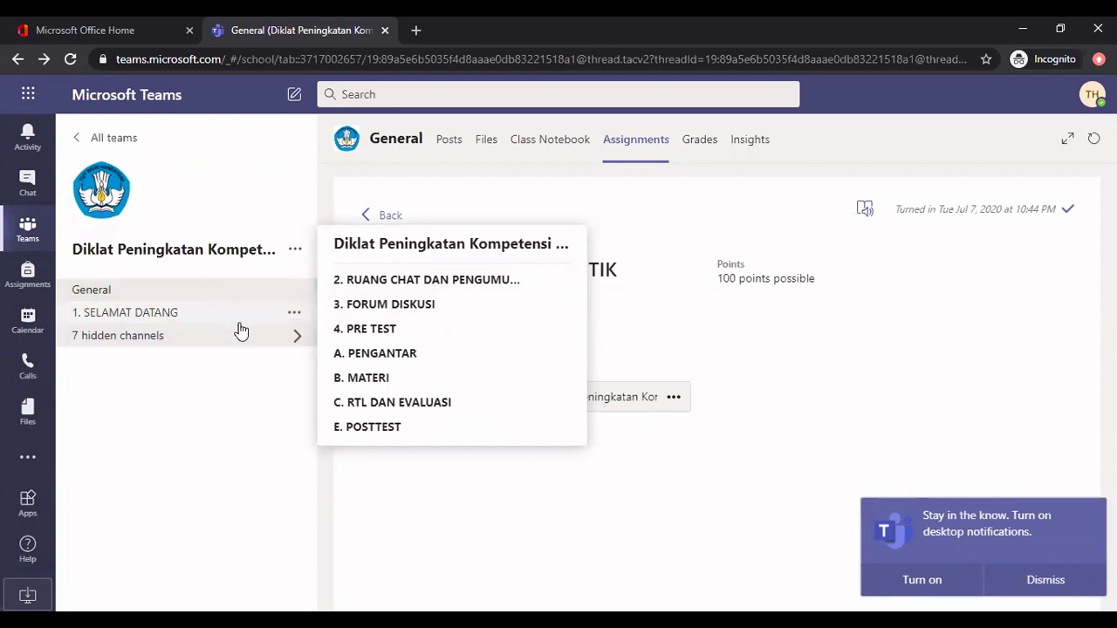
{"action": "left_click", "coordinate": [388, 312]}
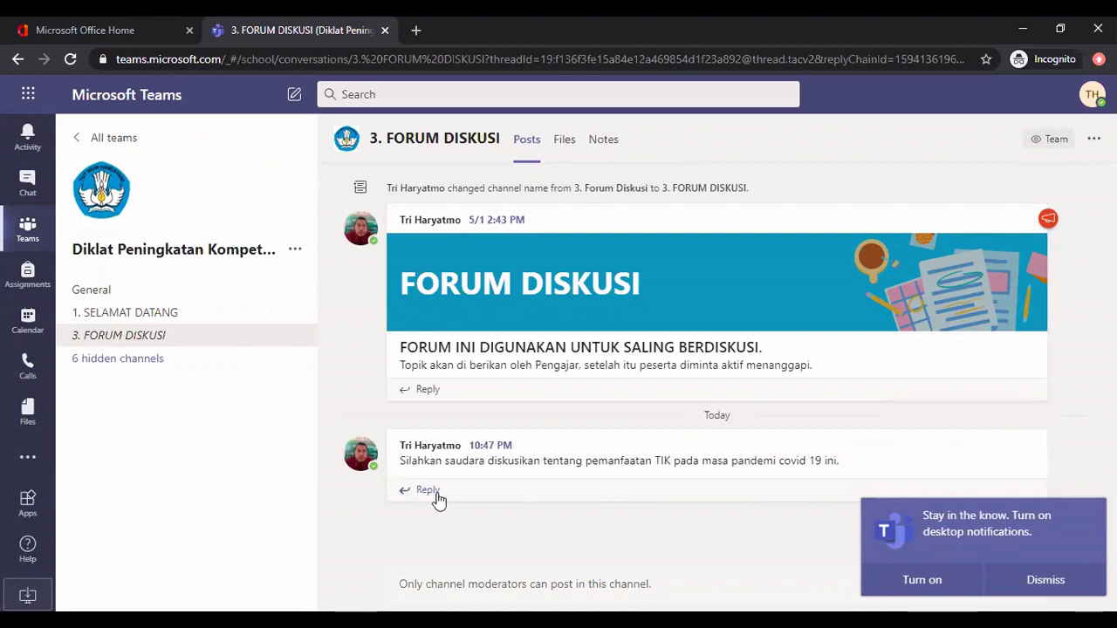
Post the reply 'Memanfaatkan office 365 untuk layanan pembelajaran' under the ICT discussion prompt
{"action": "left_click", "coordinate": [486, 494]}
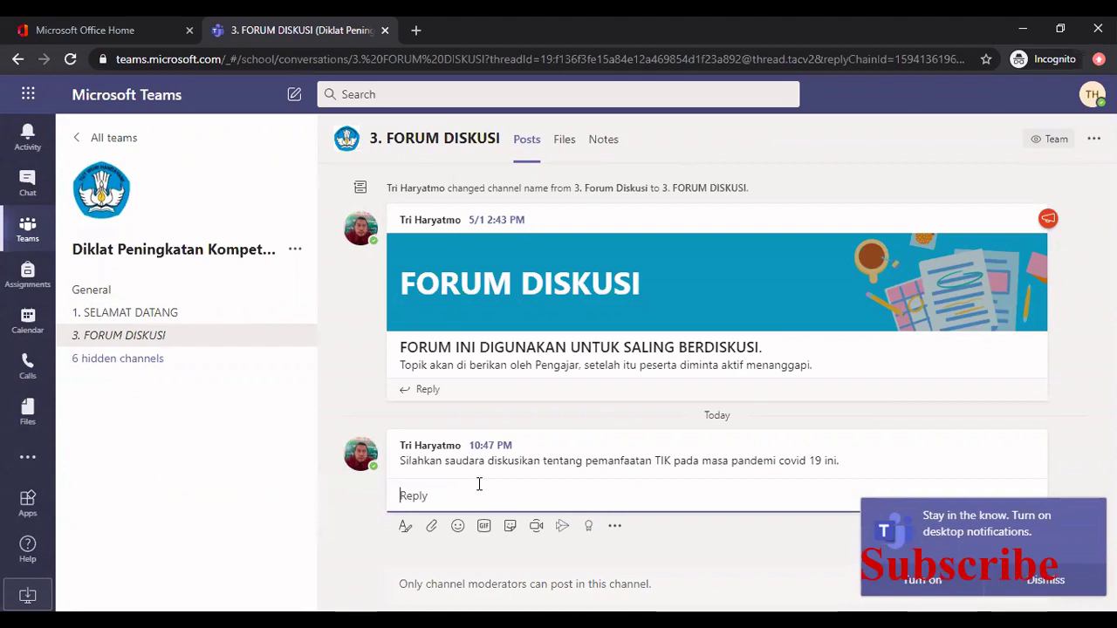
{"action": "type", "text": "Memanf"}
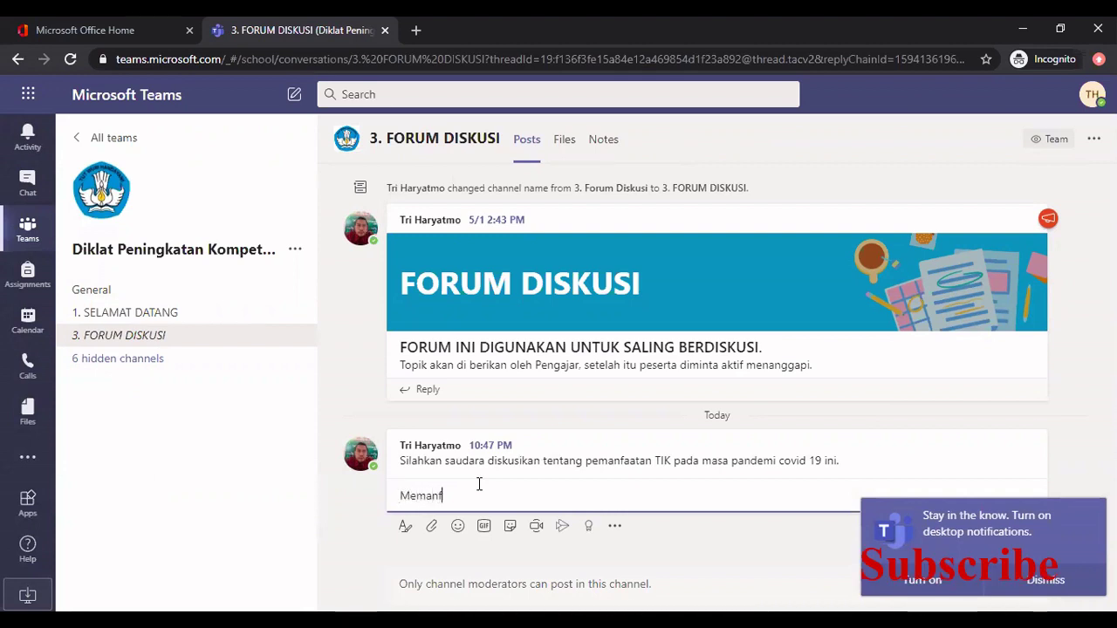
{"action": "type", "text": "aatakan office 365"}
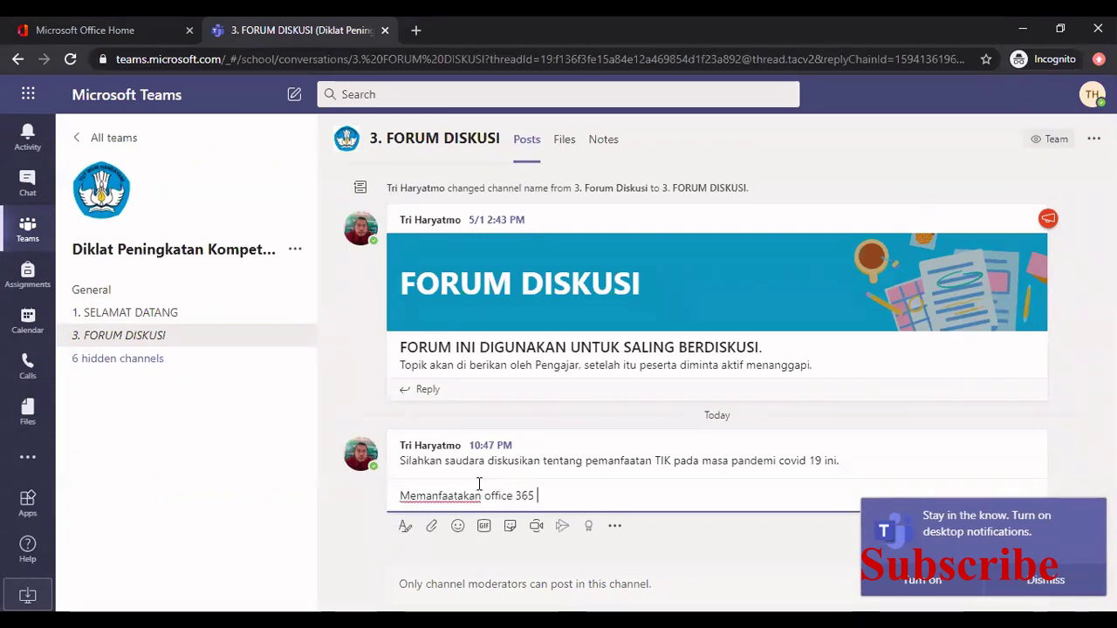
{"action": "type", "text": " untu"}
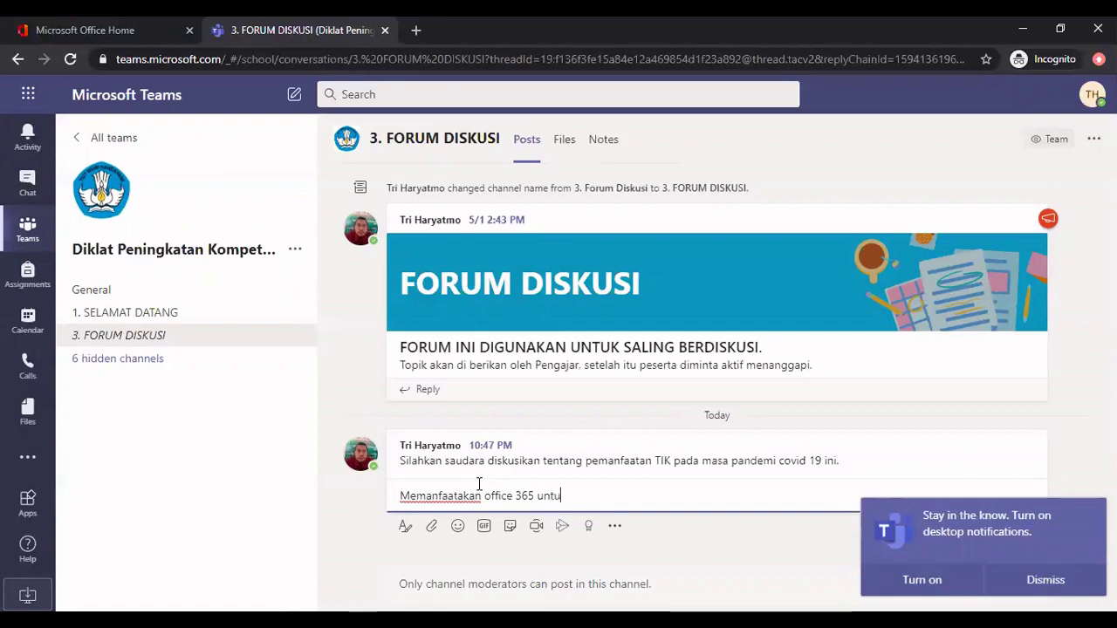
{"action": "type", "text": "k layanan pembelajaran"}
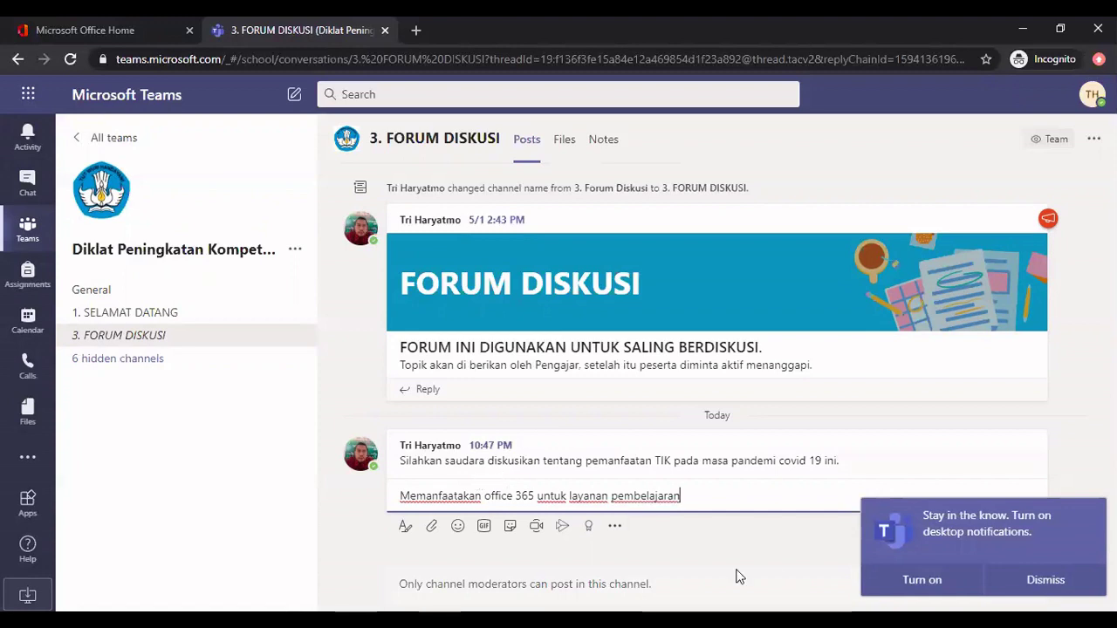
{"action": "left_click", "coordinate": [1046, 579]}
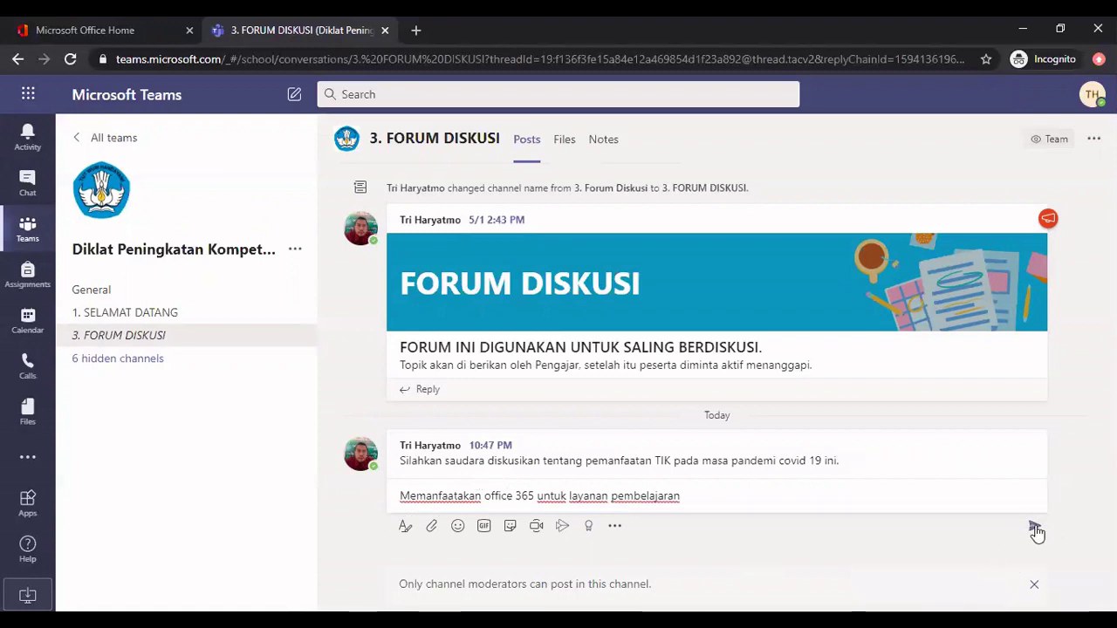
{"action": "left_click", "coordinate": [1035, 529]}
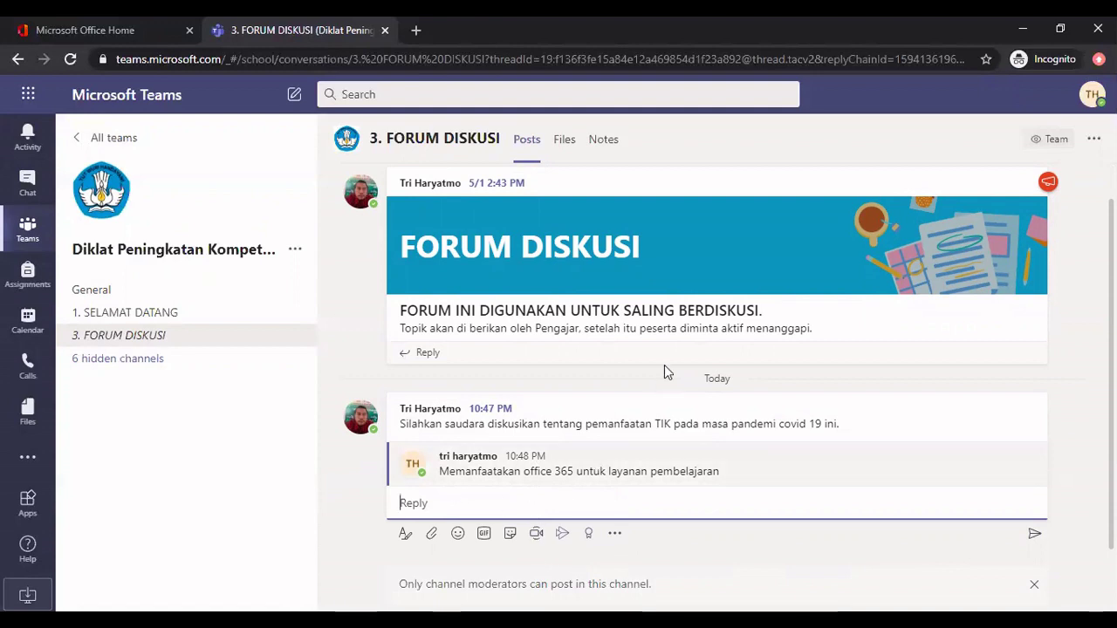
{"action": "mouse_move", "coordinate": [932, 160]}
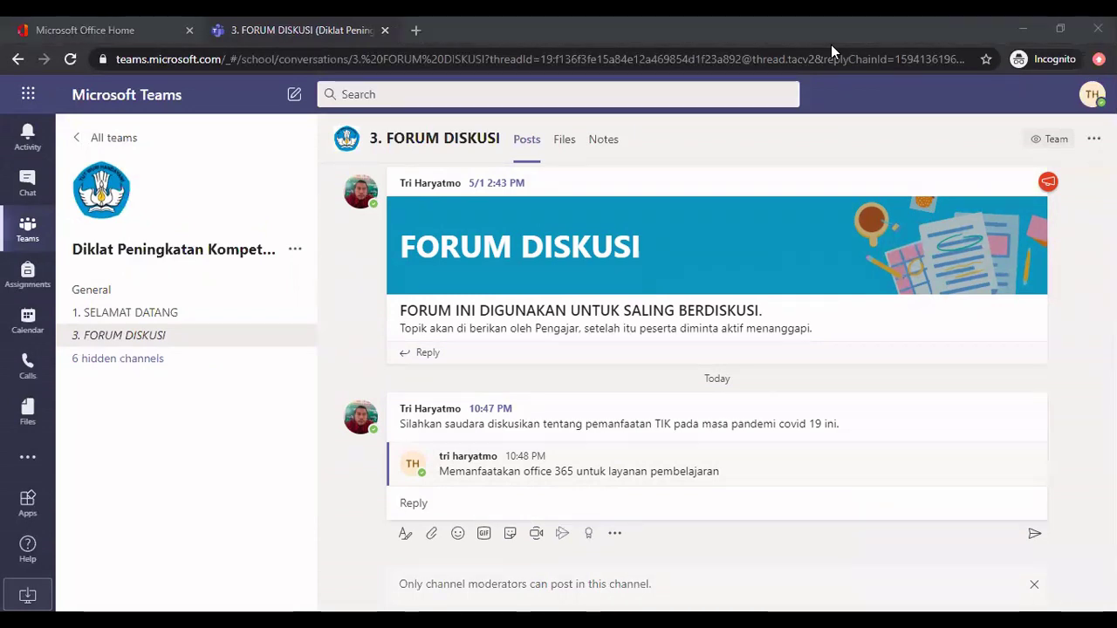
In the teacher's window, show the General channel's assignments, listing 'Soal materi pemanfaatan TIK' with 1/5 turned in
{"action": "key", "text": "alt+Tab"}
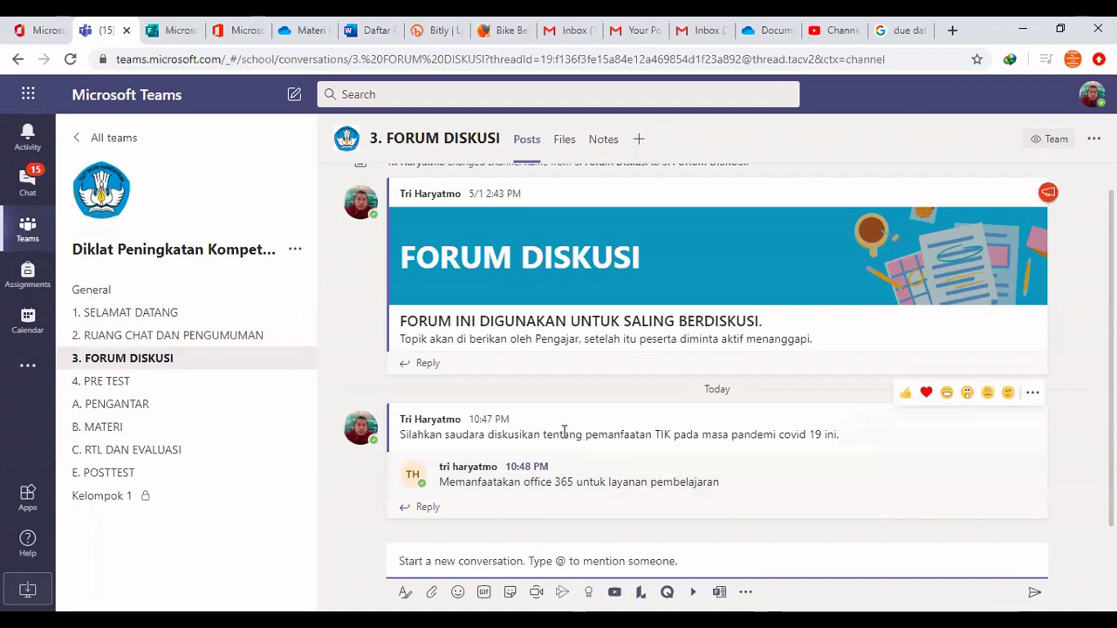
{"action": "scroll", "coordinate": [567, 401], "scroll_direction": "up", "scroll_amount": 1}
{"action": "scroll", "coordinate": [576, 410], "scroll_direction": "down", "scroll_amount": 1}
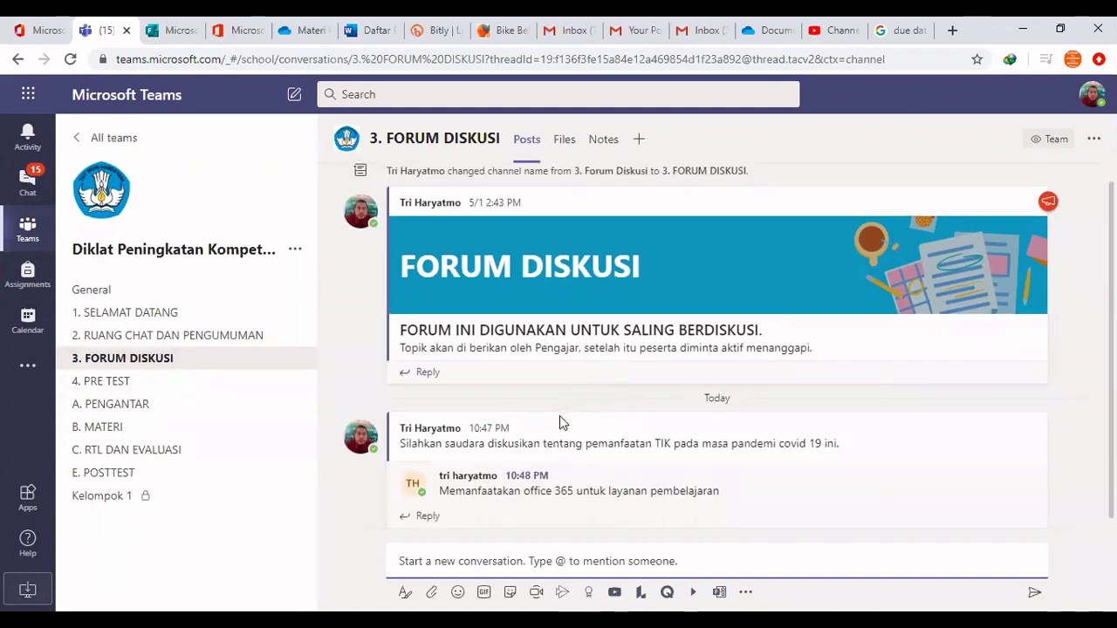
{"action": "scroll", "coordinate": [498, 454], "scroll_direction": "up", "scroll_amount": 1}
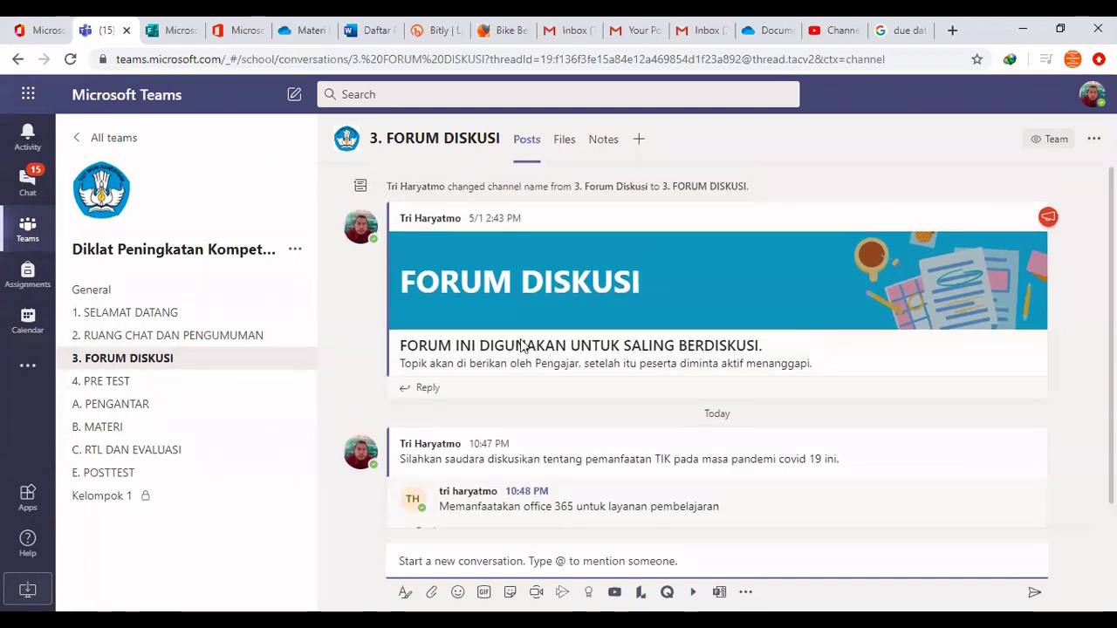
{"action": "left_click", "coordinate": [148, 293]}
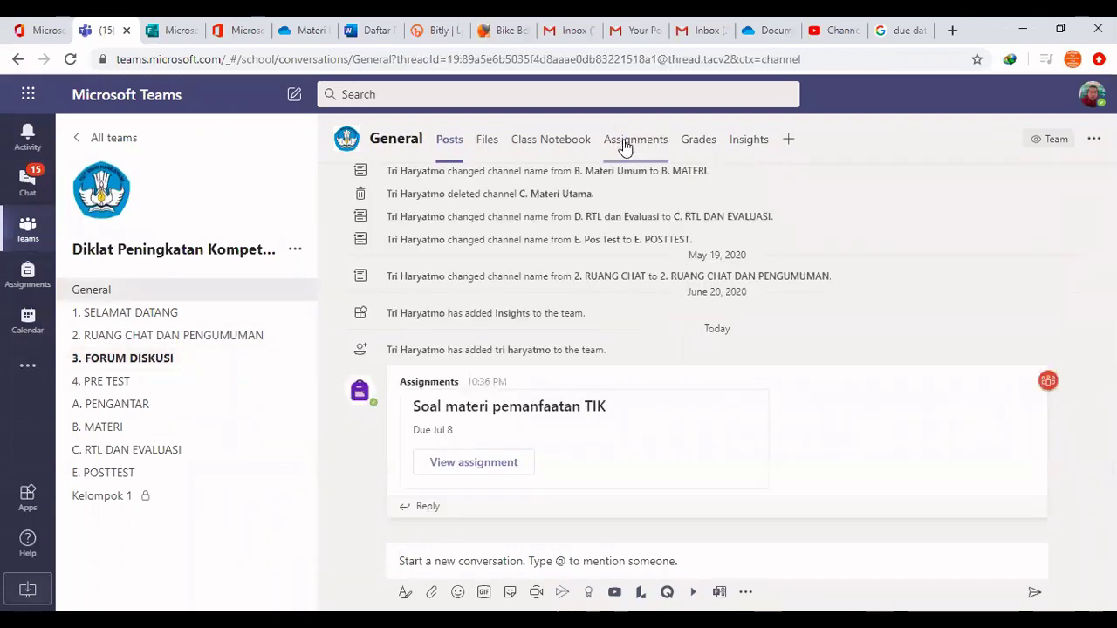
{"action": "left_click", "coordinate": [628, 146]}
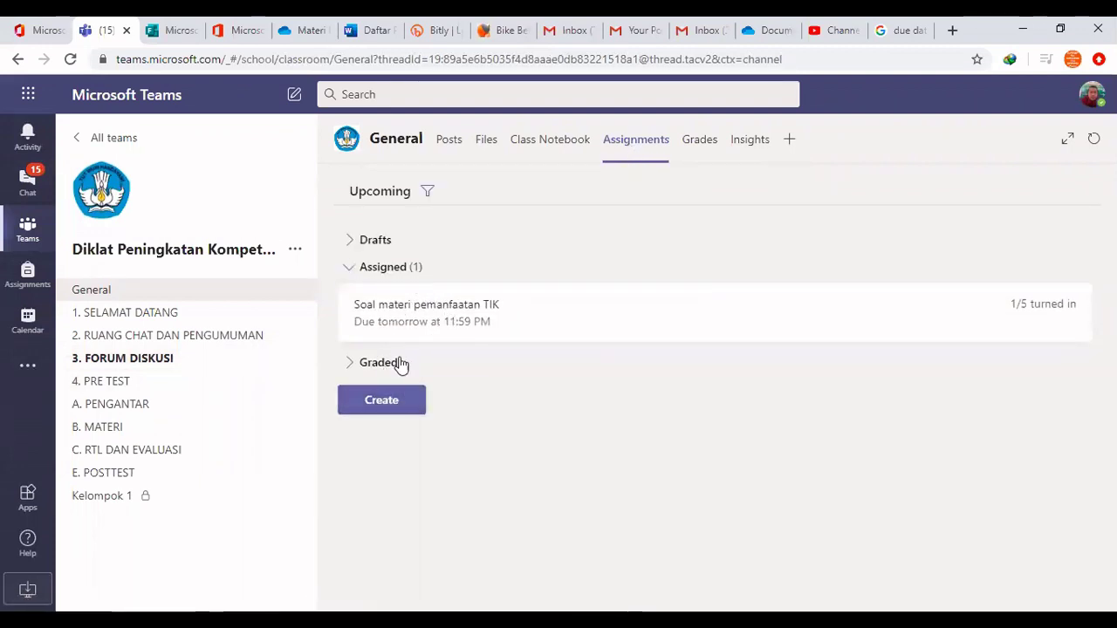
Start a new assignment titled 'Pemanfaatan TIK di Sekolah'
{"action": "left_click", "coordinate": [380, 400]}
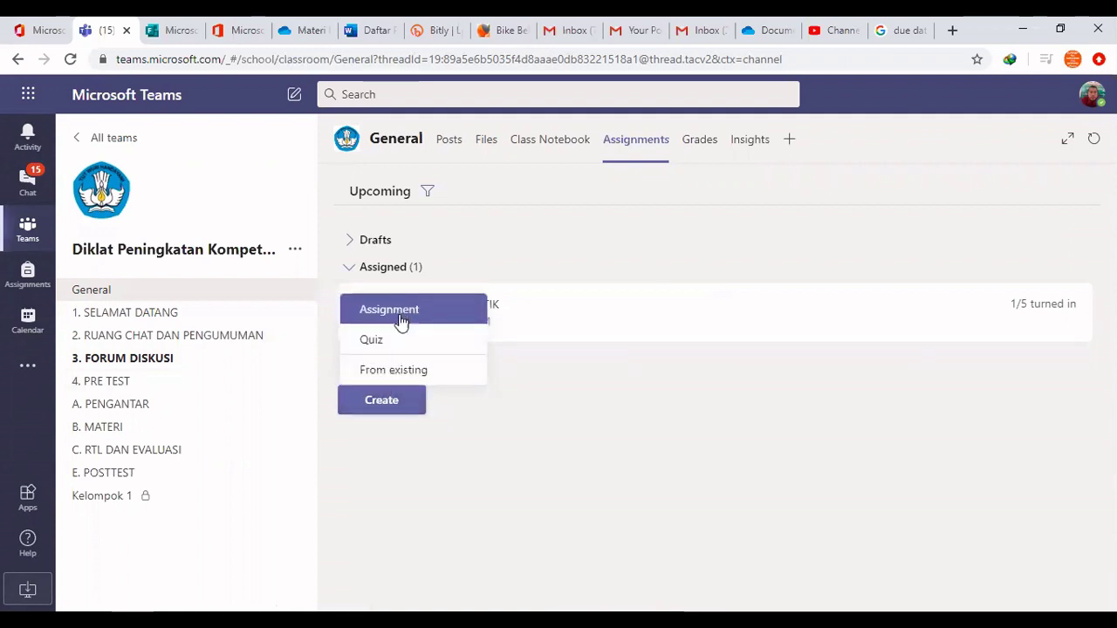
{"action": "left_click", "coordinate": [401, 318]}
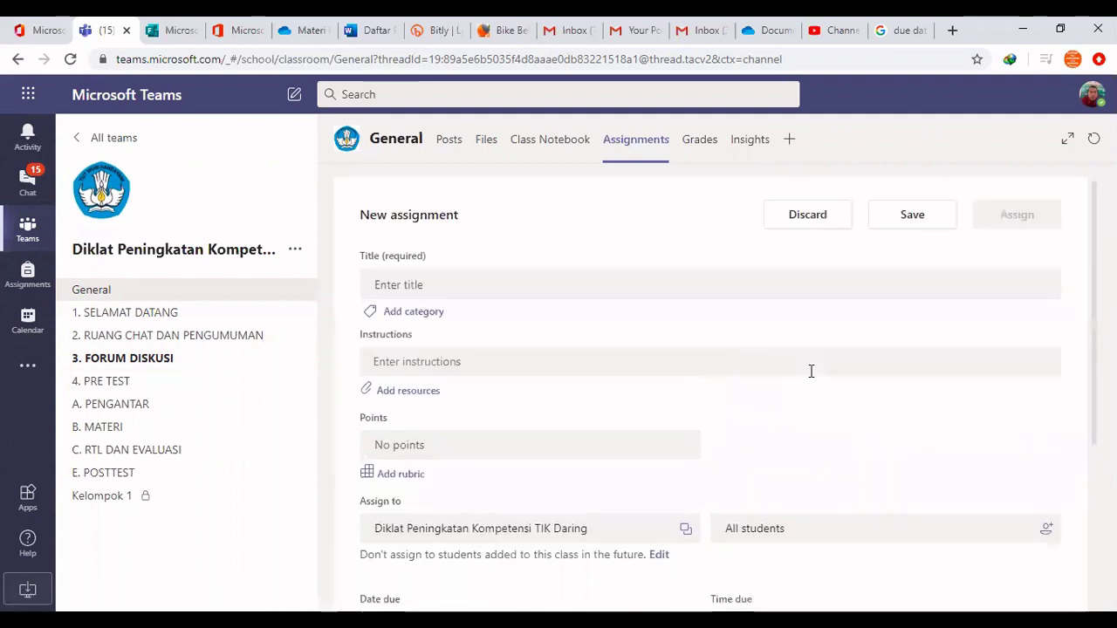
{"action": "left_click", "coordinate": [504, 282]}
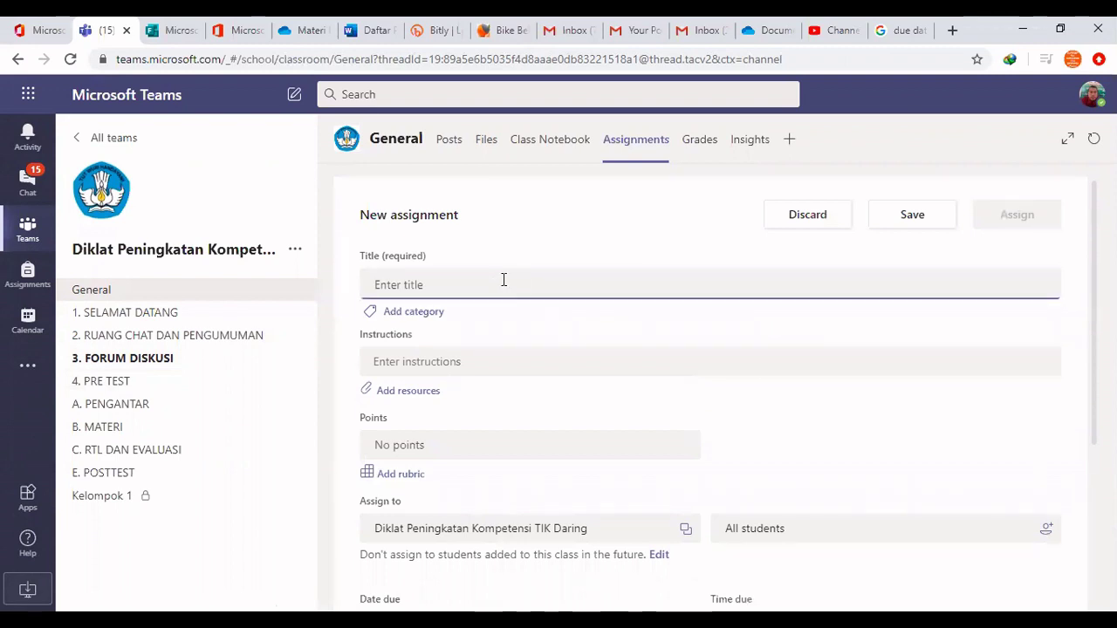
{"action": "type", "text": "Peman"}
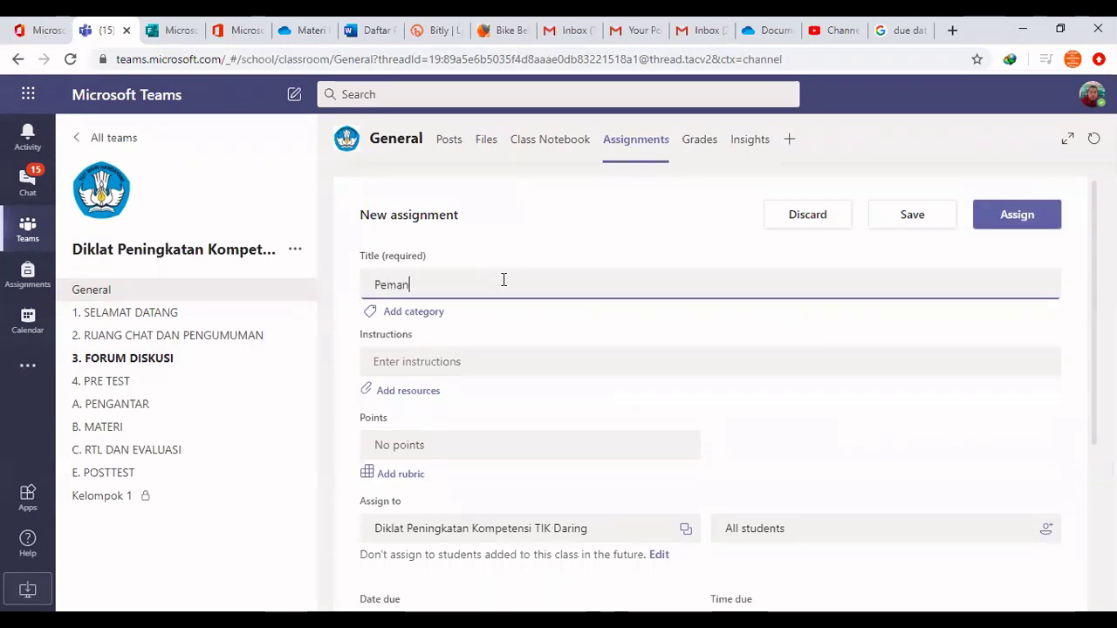
{"action": "type", "text": "faatan TI"}
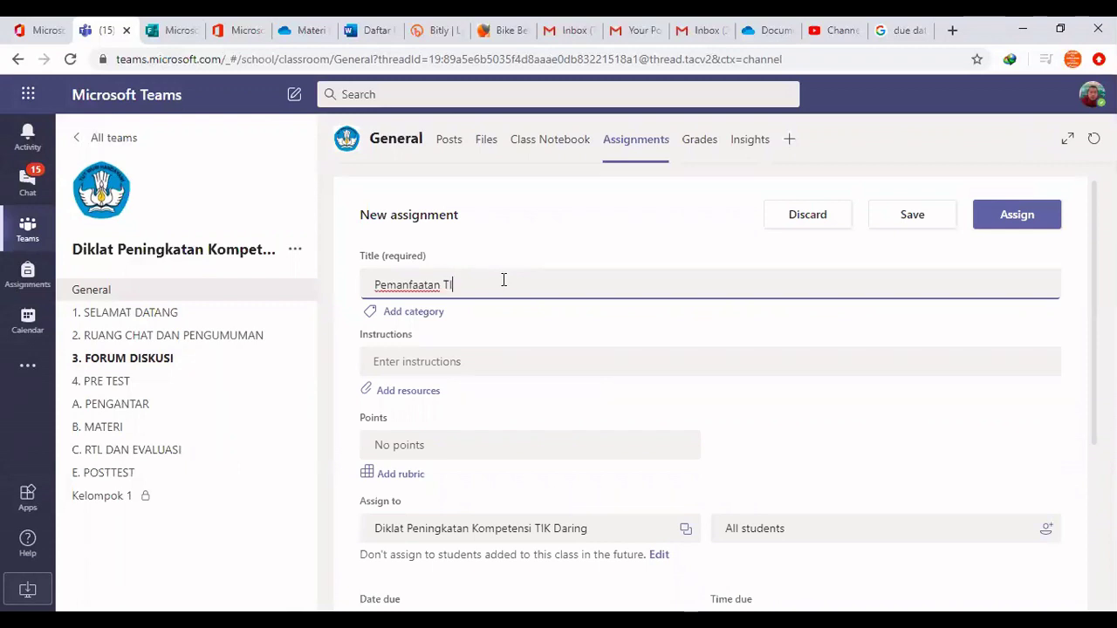
{"action": "type", "text": "K di Sekolah"}
Enter the bold instructions 'Sebutkan minimal 3 pemanfaatan TIK di sekolah Anda?'
{"action": "left_click", "coordinate": [387, 361]}
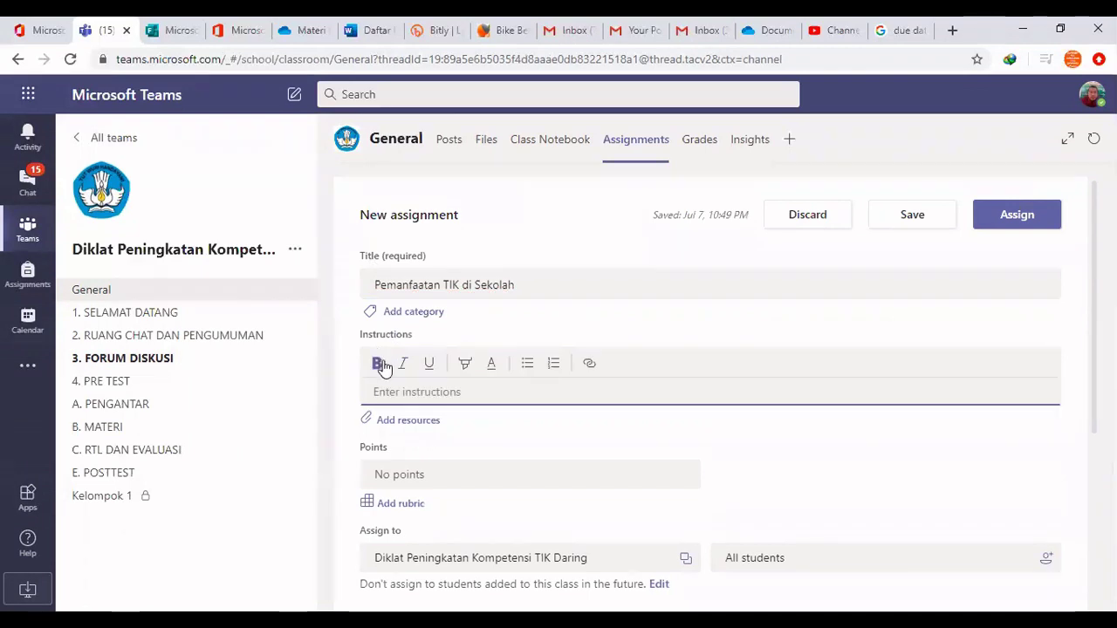
{"action": "left_click", "coordinate": [378, 364]}
{"action": "type", "text": "Sebutk"}
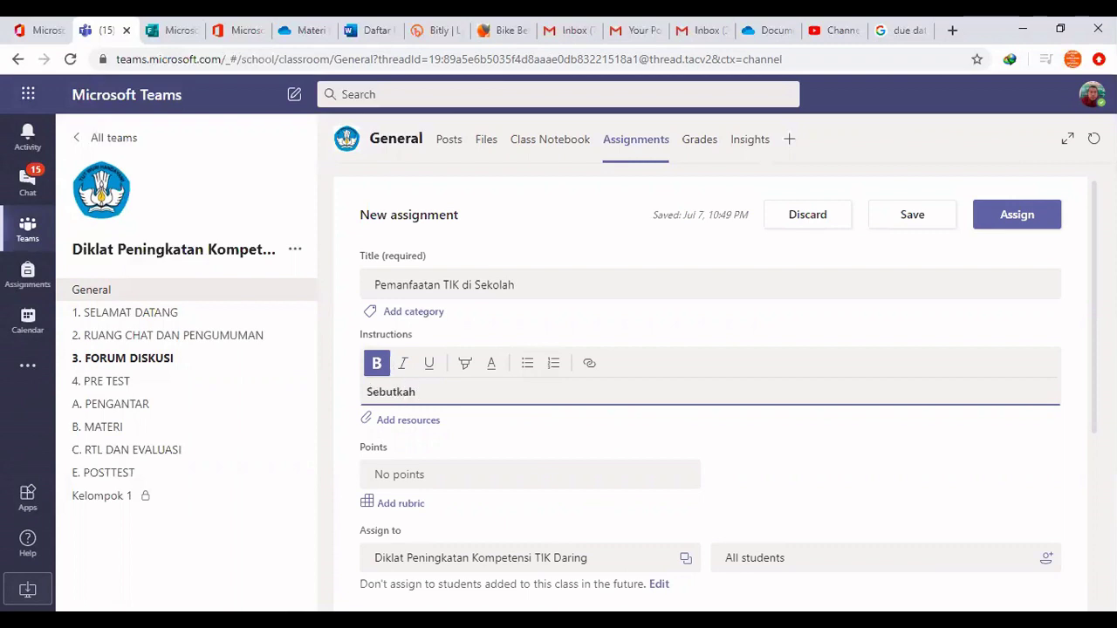
{"action": "type", "text": "an minilam"}
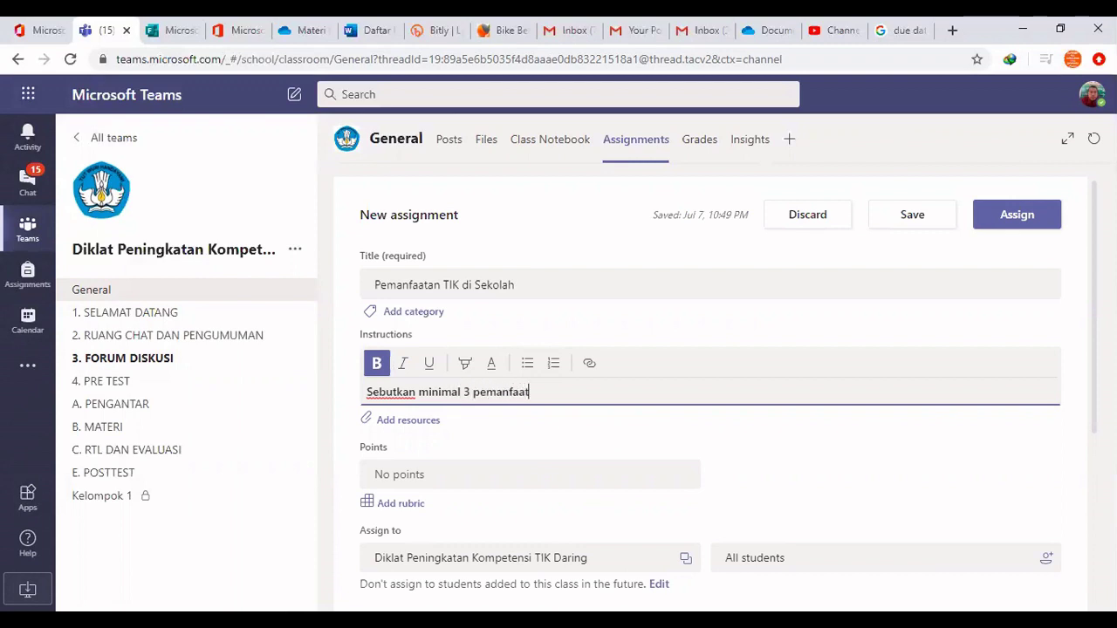
{"action": "type", "text": "TIK di s"}
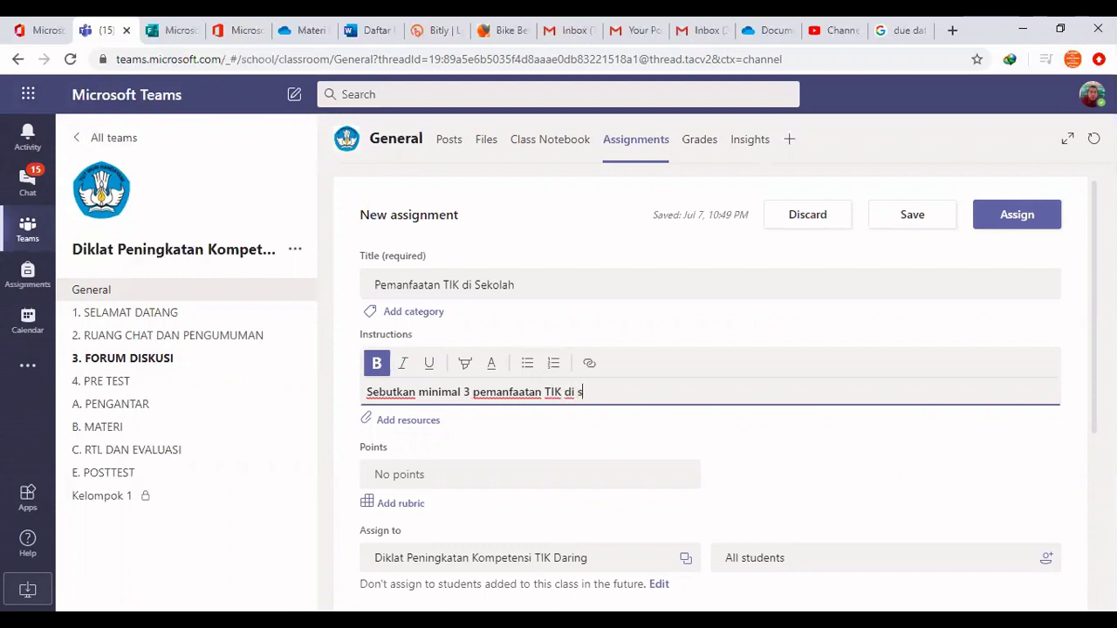
{"action": "type", "text": "ekolah aAnda"}
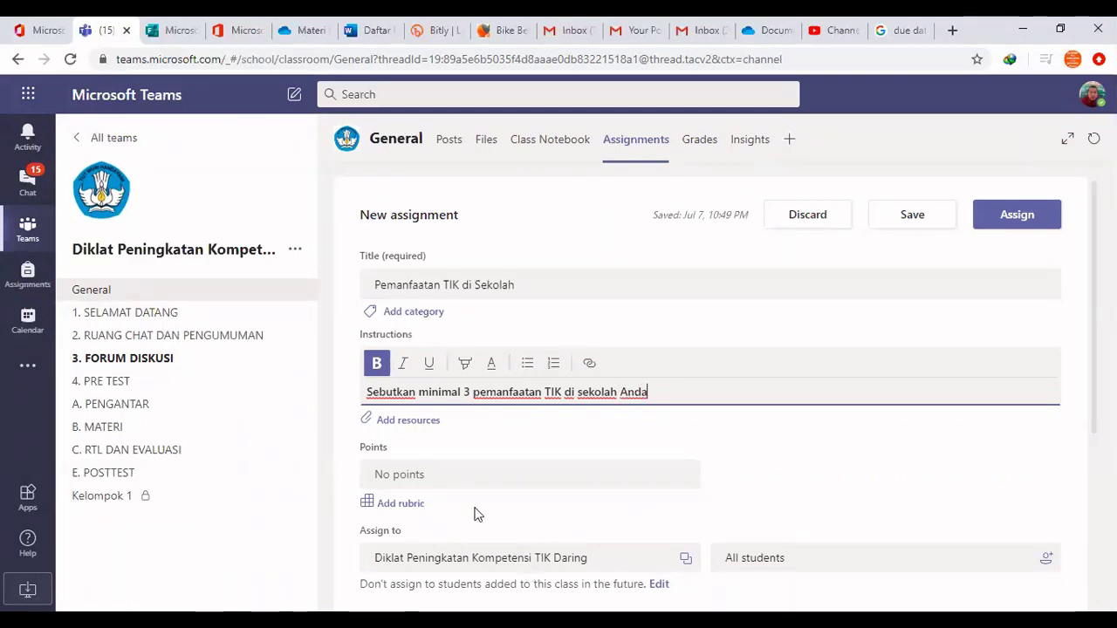
{"action": "left_click", "coordinate": [414, 474]}
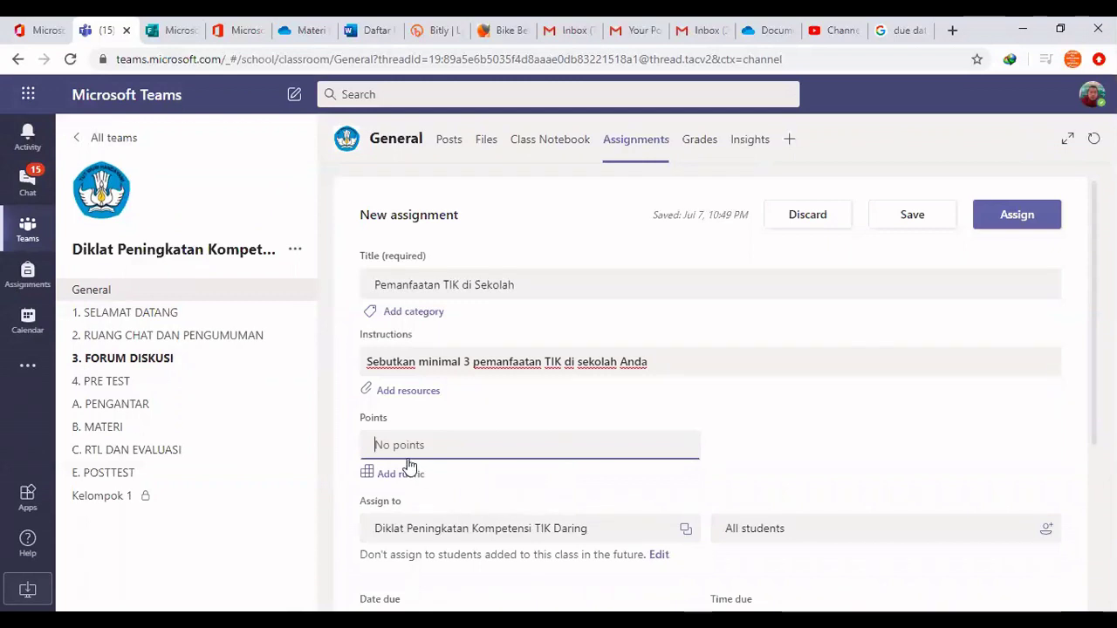
{"action": "scroll", "coordinate": [554, 434], "scroll_direction": "down", "scroll_amount": 1}
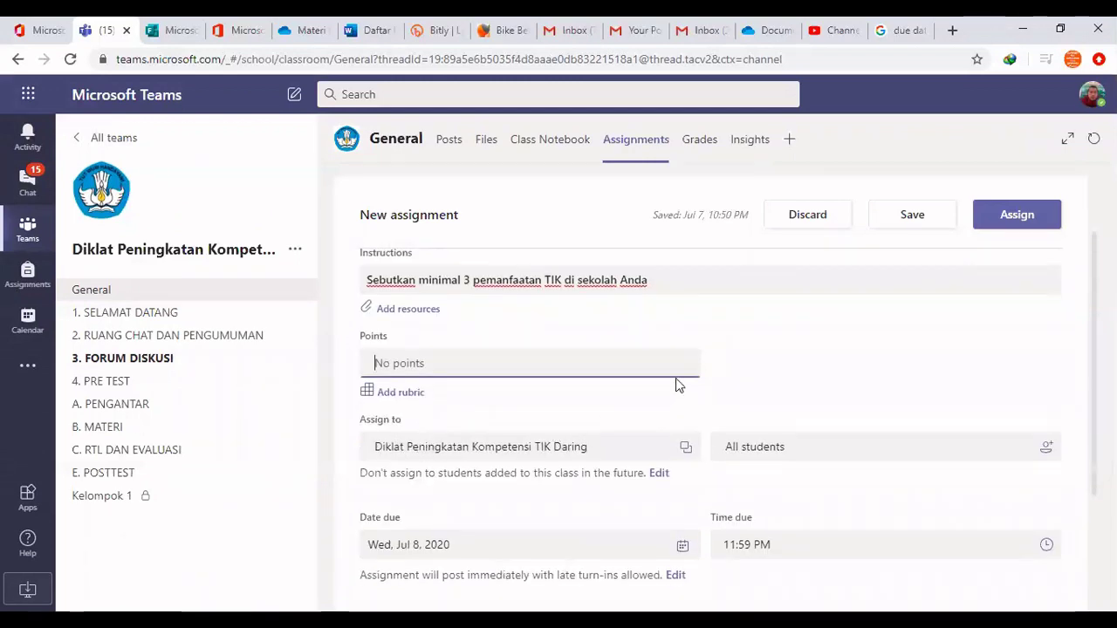
{"action": "scroll", "coordinate": [699, 397], "scroll_direction": "down", "scroll_amount": 2}
{"action": "scroll", "coordinate": [718, 409], "scroll_direction": "up", "scroll_amount": 2}
{"action": "scroll", "coordinate": [747, 419], "scroll_direction": "up", "scroll_amount": 1}
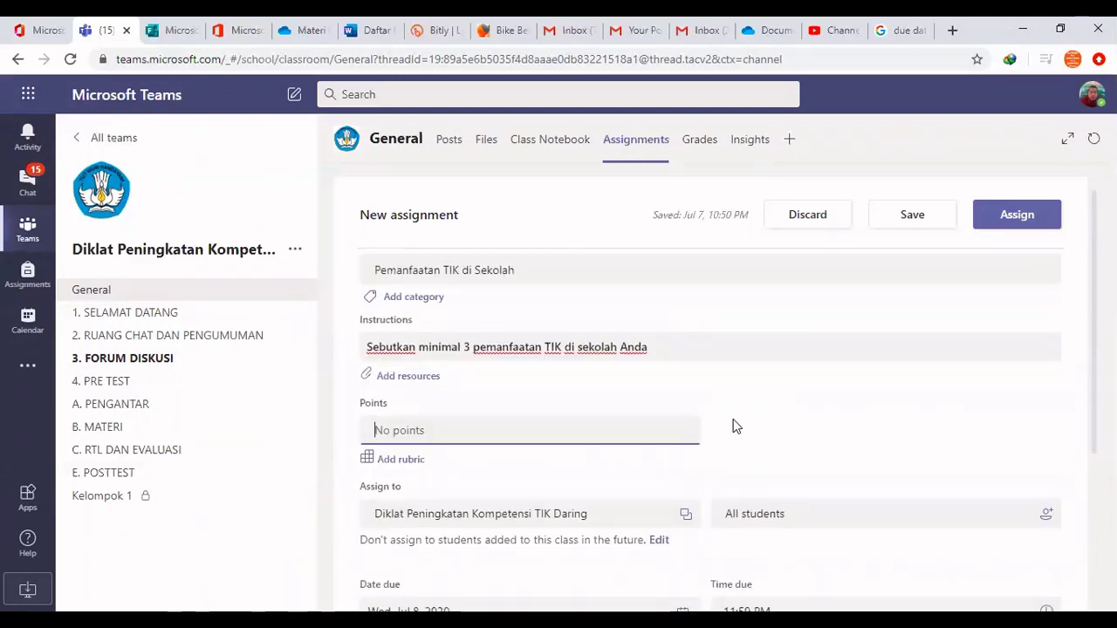
{"action": "left_click", "coordinate": [675, 350]}
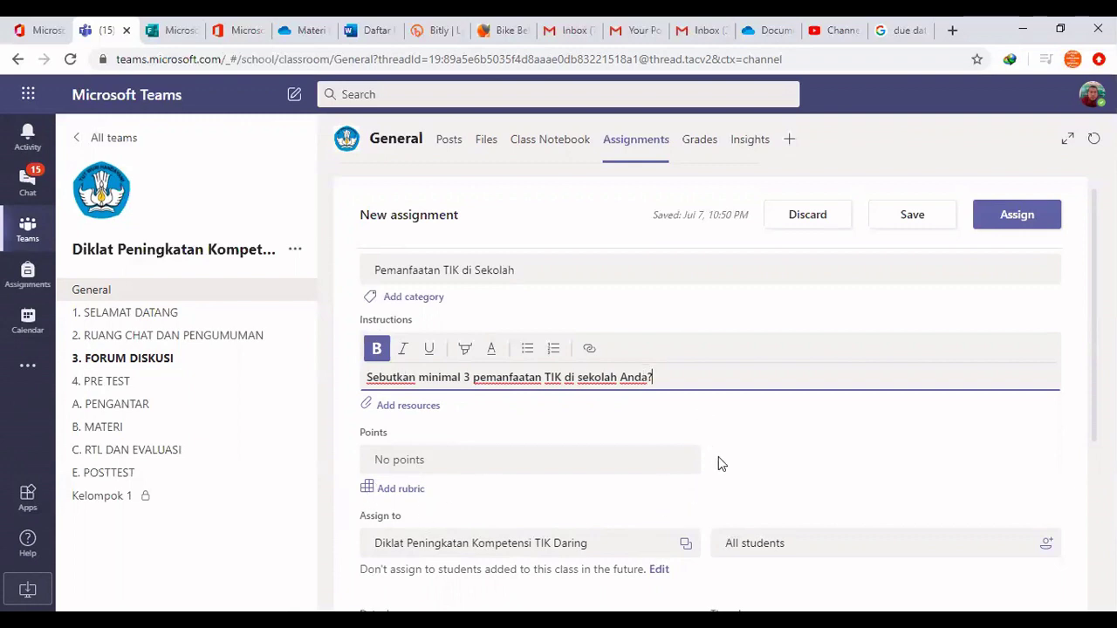
{"action": "scroll", "coordinate": [718, 464], "scroll_direction": "down", "scroll_amount": 2}
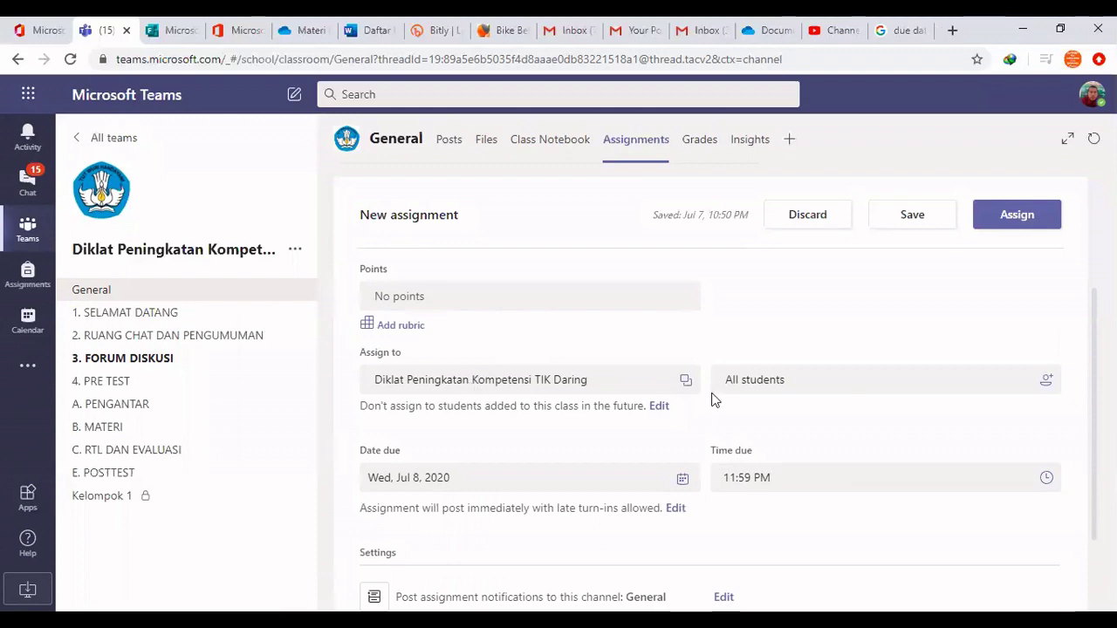
{"action": "scroll", "coordinate": [843, 428], "scroll_direction": "up", "scroll_amount": 2}
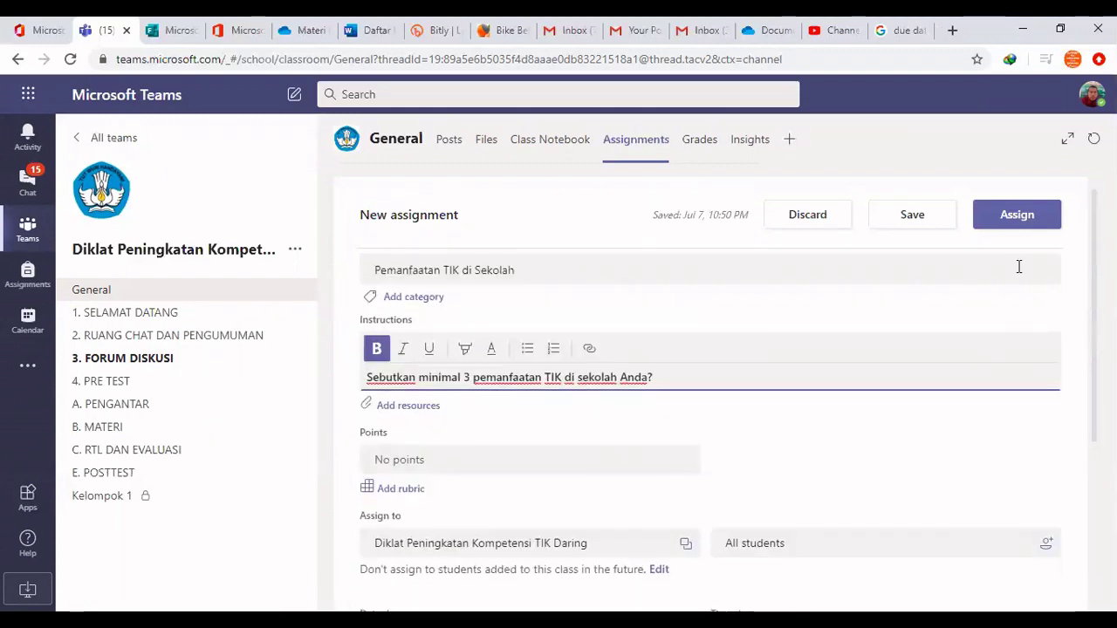
Assign 'Pemanfaatan TIK di Sekolah' to the class, then switch to the student's browser window
{"action": "left_click", "coordinate": [1022, 219]}
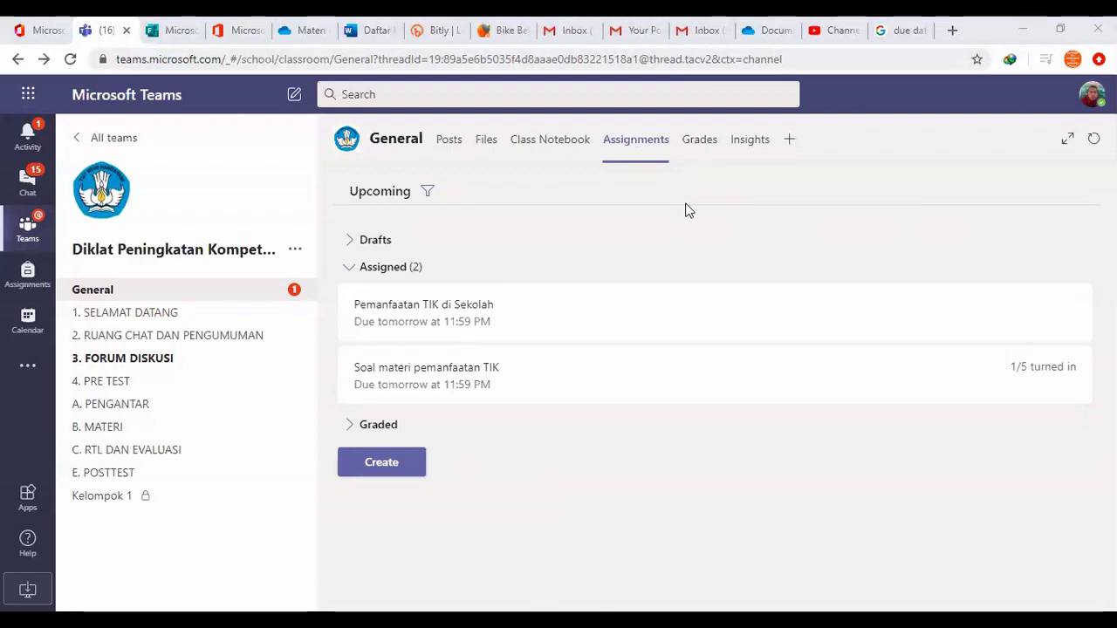
{"action": "key", "text": "alt+Tab"}
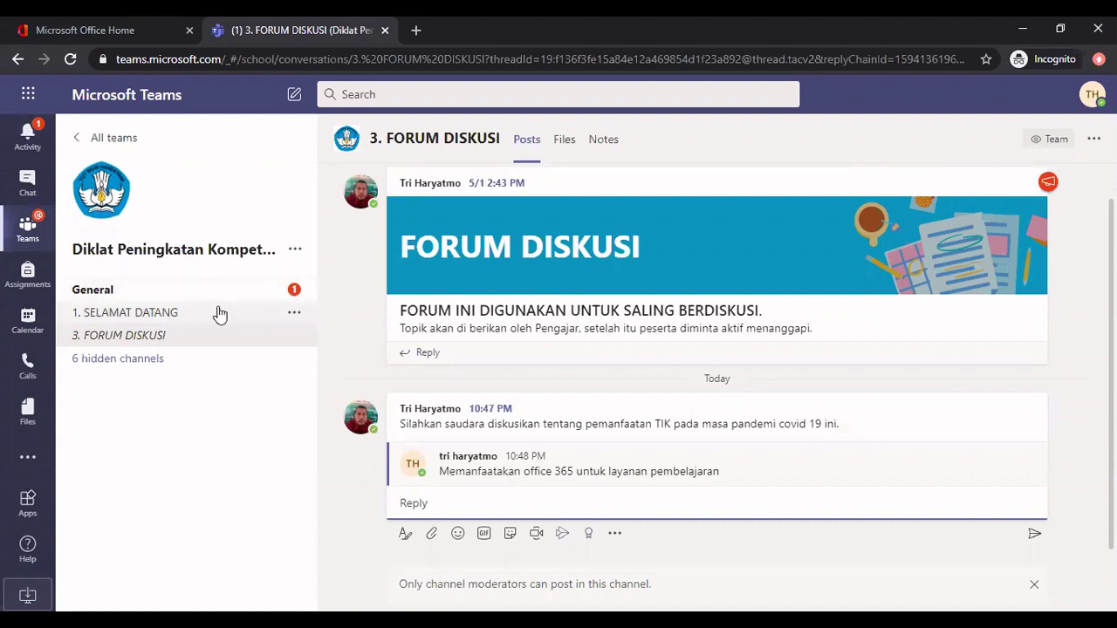
As the student, open the 'Pemanfaatan TIK di Sekolah' assignment from the General channel
{"action": "left_click", "coordinate": [266, 298]}
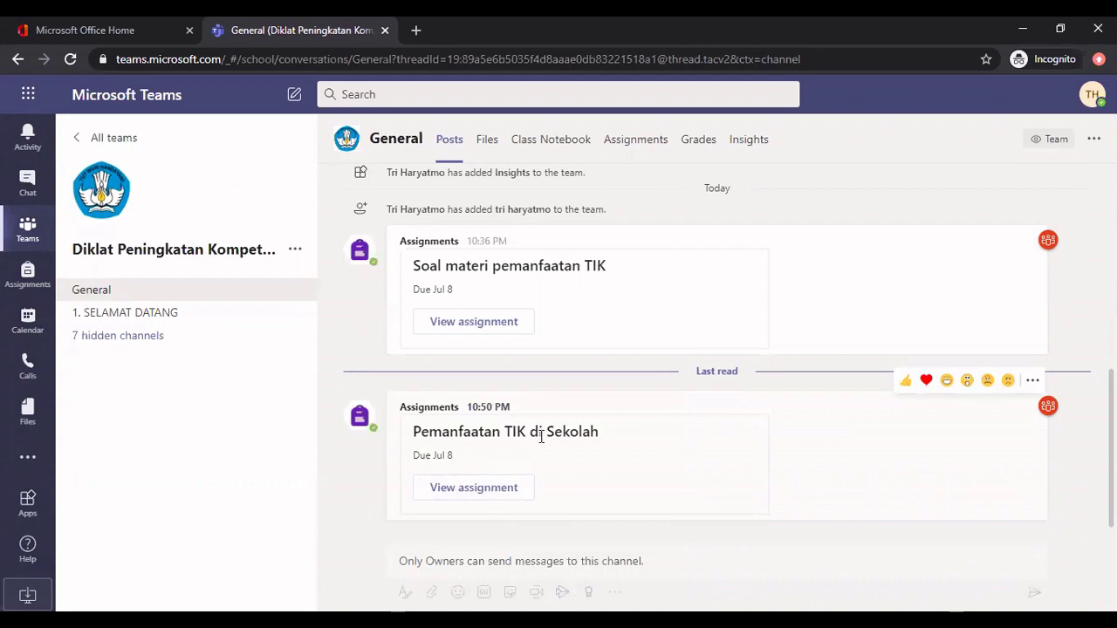
{"action": "left_click", "coordinate": [465, 492]}
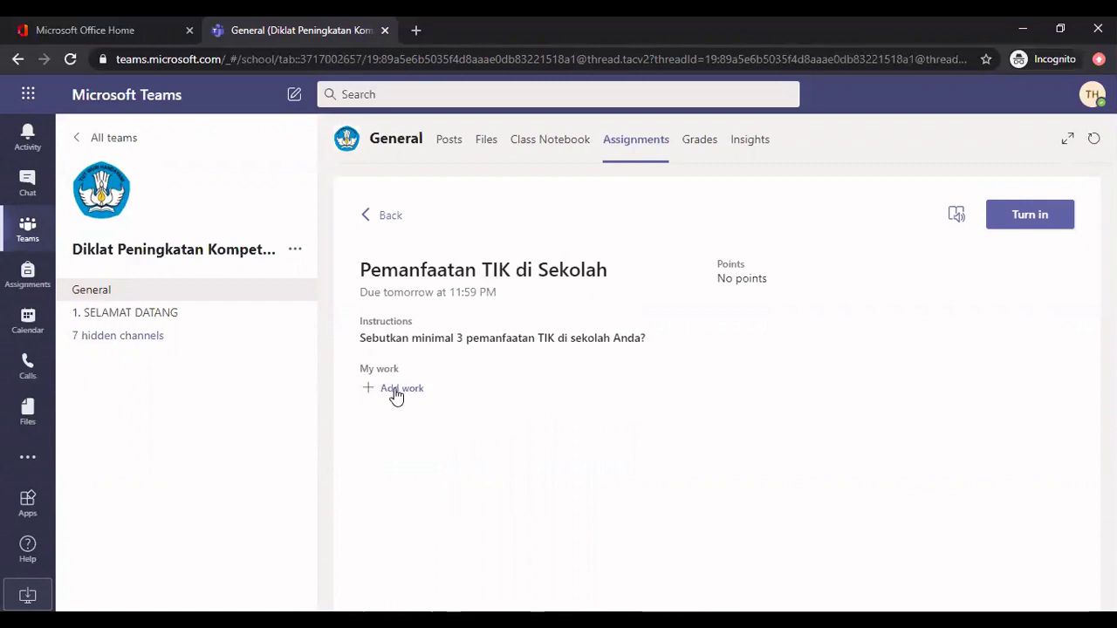
Open the Add work picker under My work for the assignment
{"action": "left_click", "coordinate": [432, 393]}
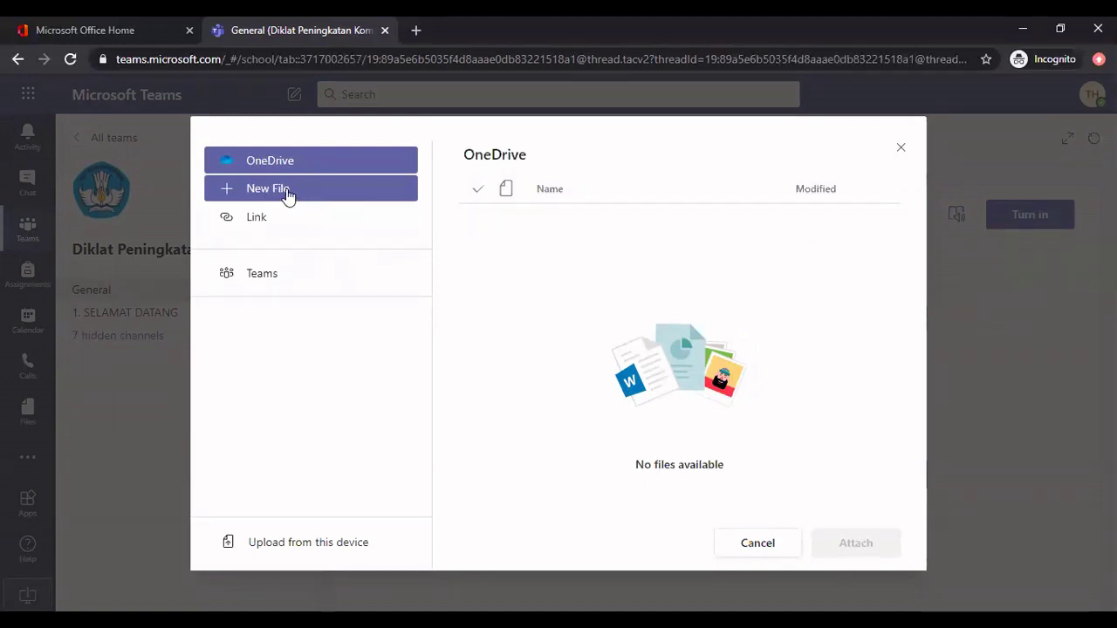
Choose a new Word document as the file to create for the work
{"action": "left_click", "coordinate": [290, 195]}
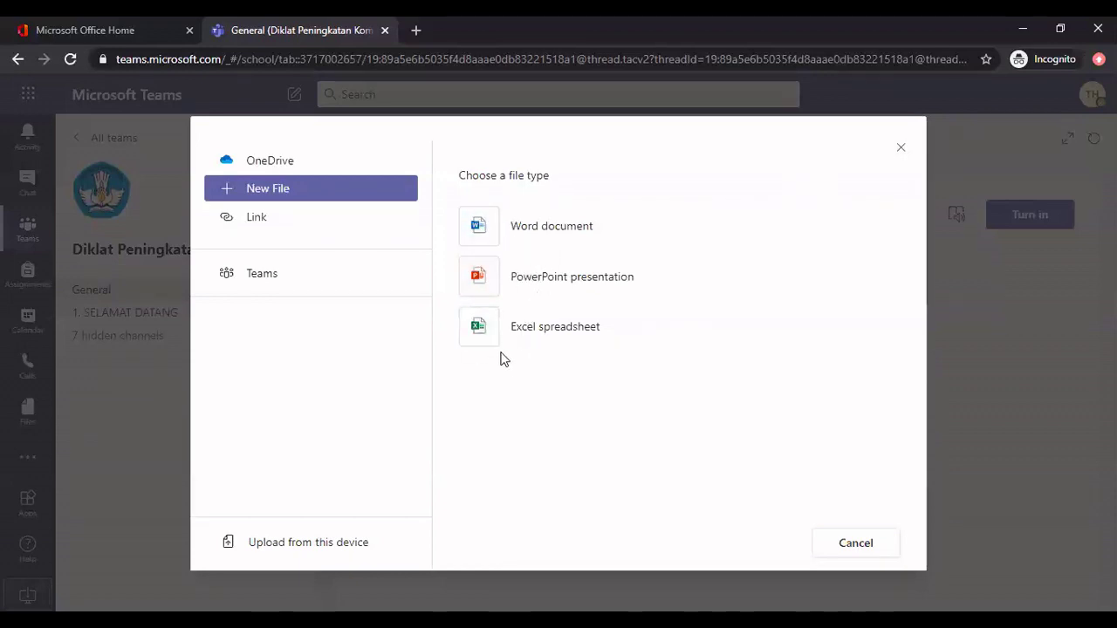
{"action": "left_click", "coordinate": [327, 541]}
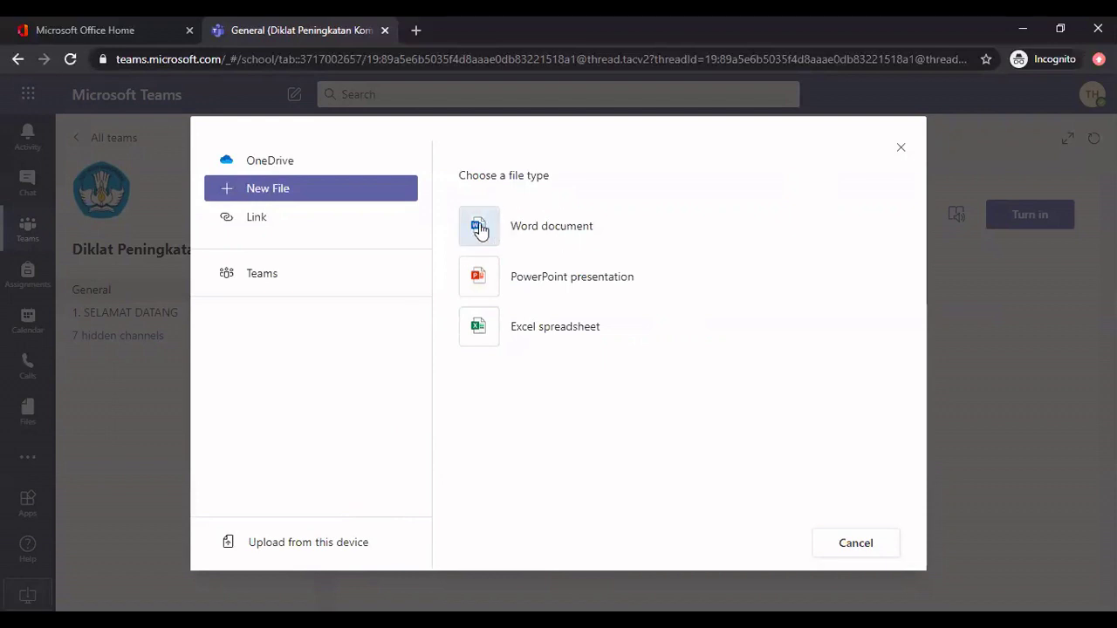
{"action": "left_click", "coordinate": [480, 230]}
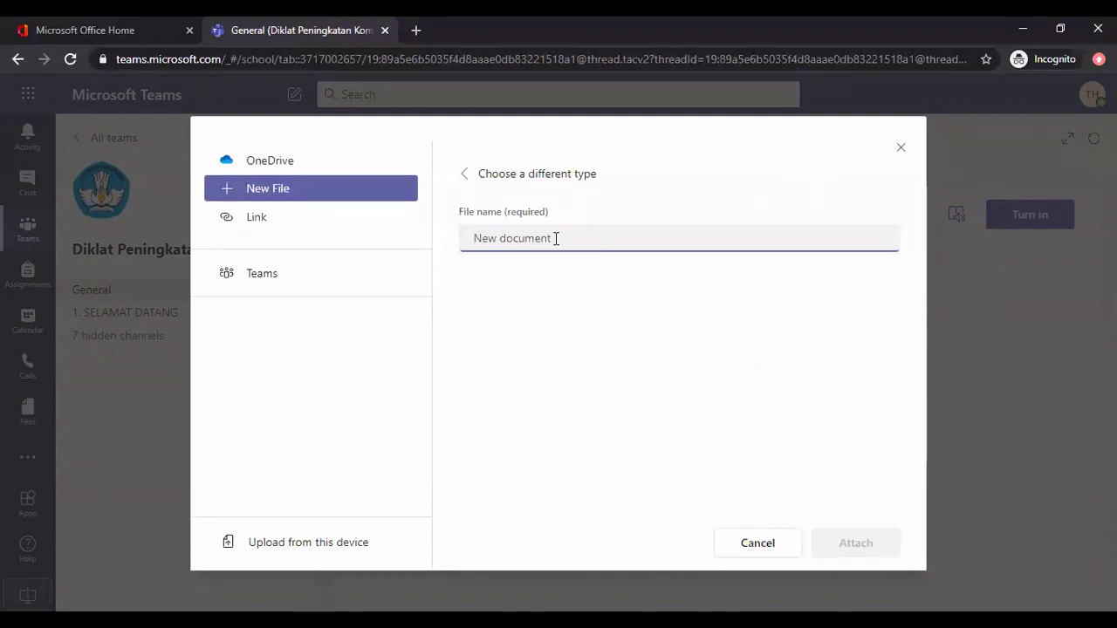
Name the new file 'Pemanfaatan TIK di sekolah LPPKS' and attach it to My work
{"action": "type", "text": "P"}
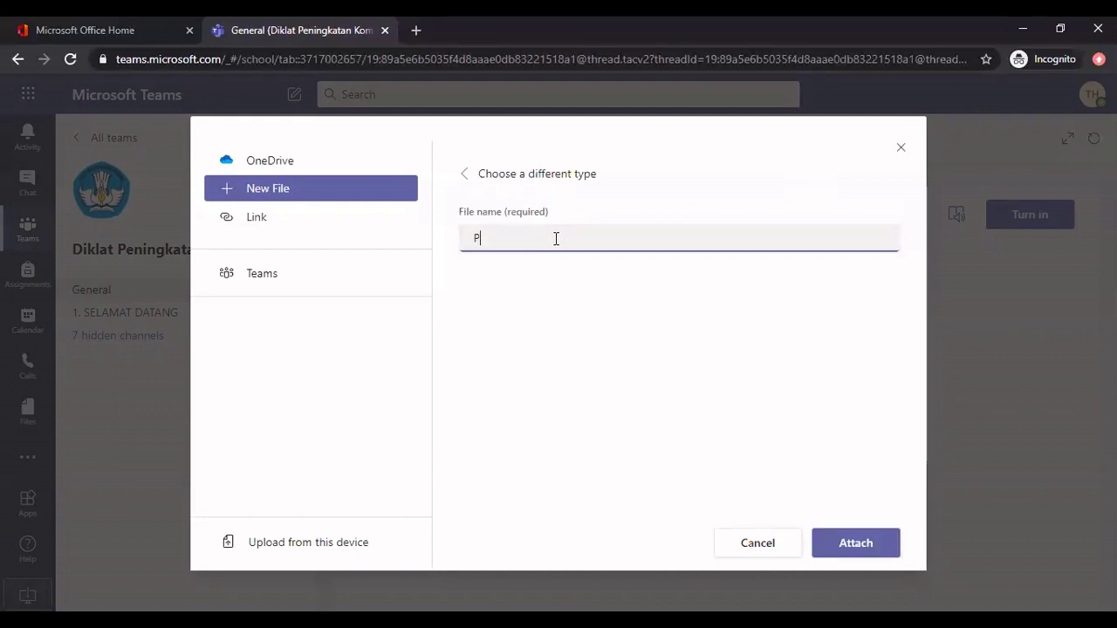
{"action": "type", "text": "emanfaatan TIK di sekolah L"}
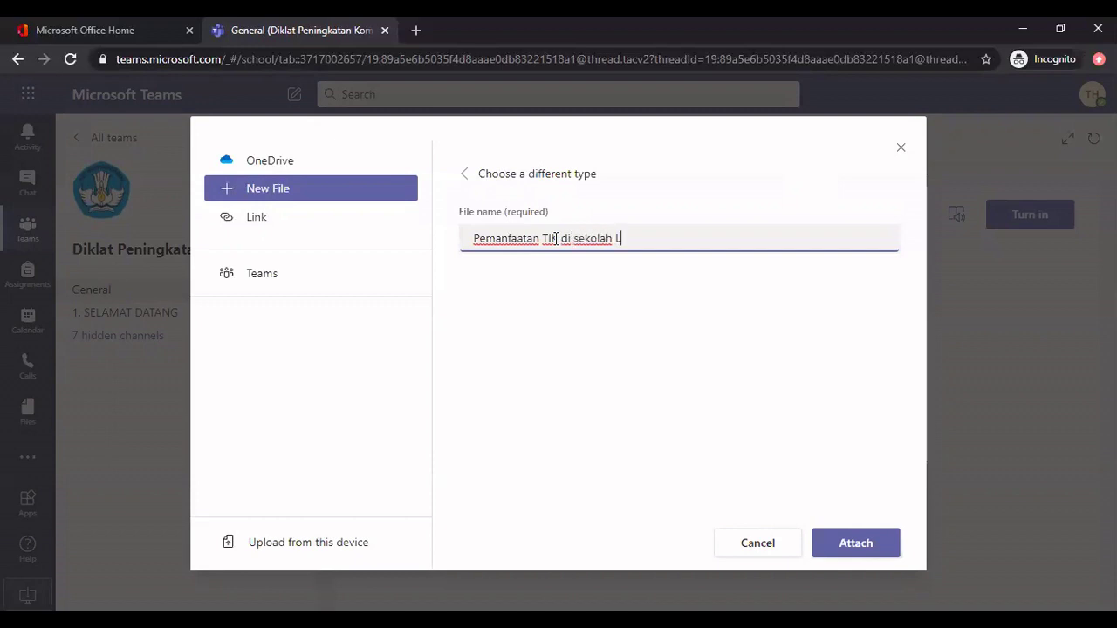
{"action": "type", "text": "PPKS"}
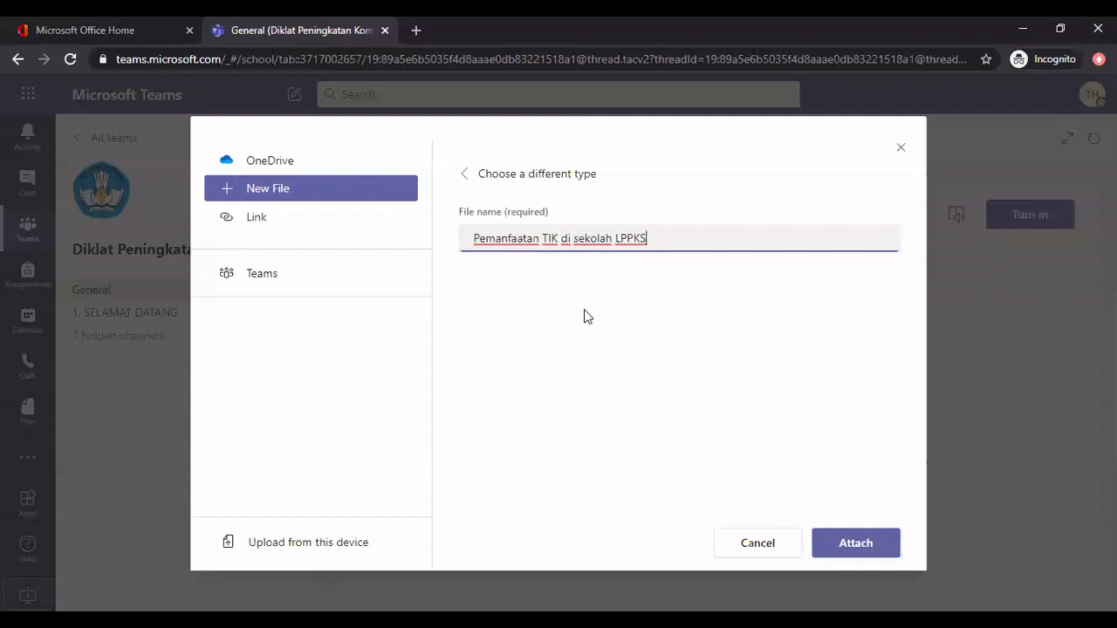
{"action": "left_click", "coordinate": [864, 546]}
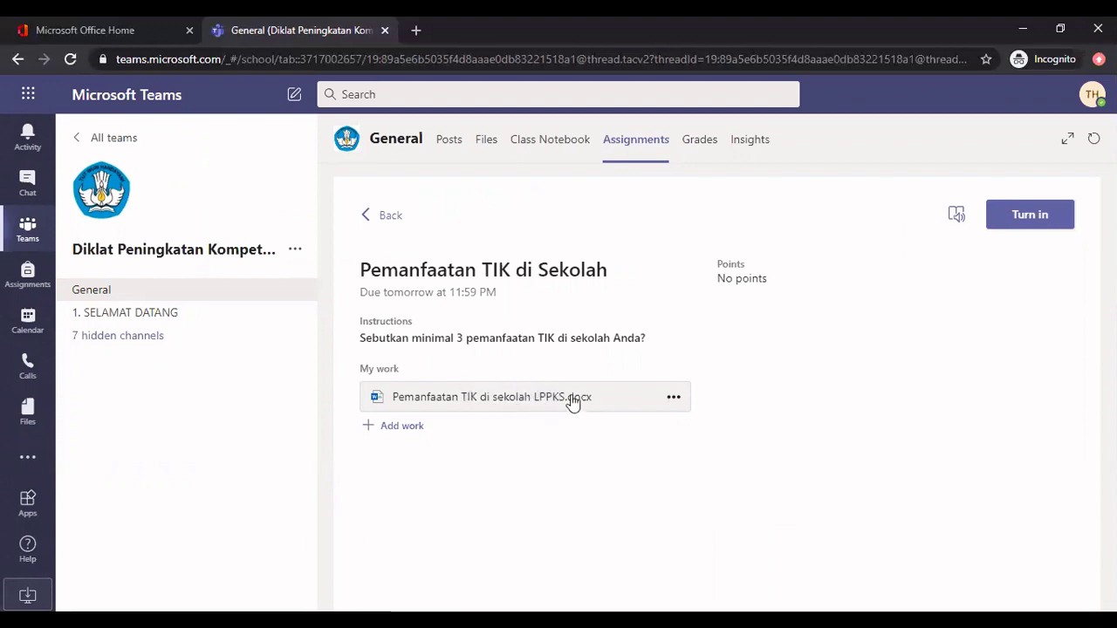
Open 'Pemanfaatan TIK di sekolah LPPKS.docx' for editing in Word inside Teams, dismissing the privacy notice
{"action": "left_click", "coordinate": [506, 400]}
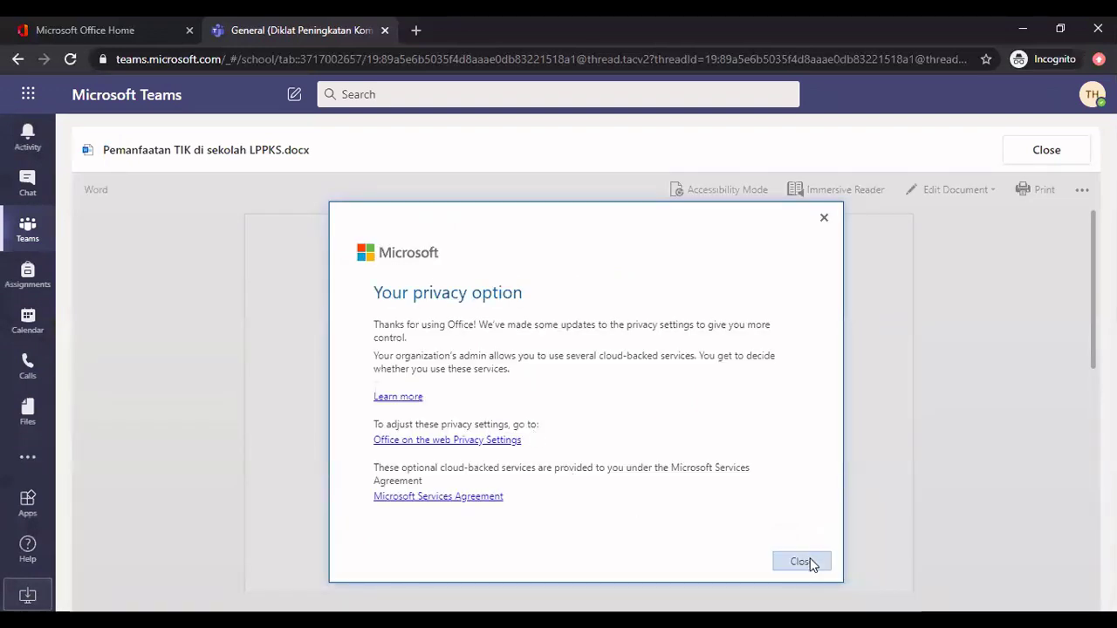
{"action": "left_click", "coordinate": [809, 563]}
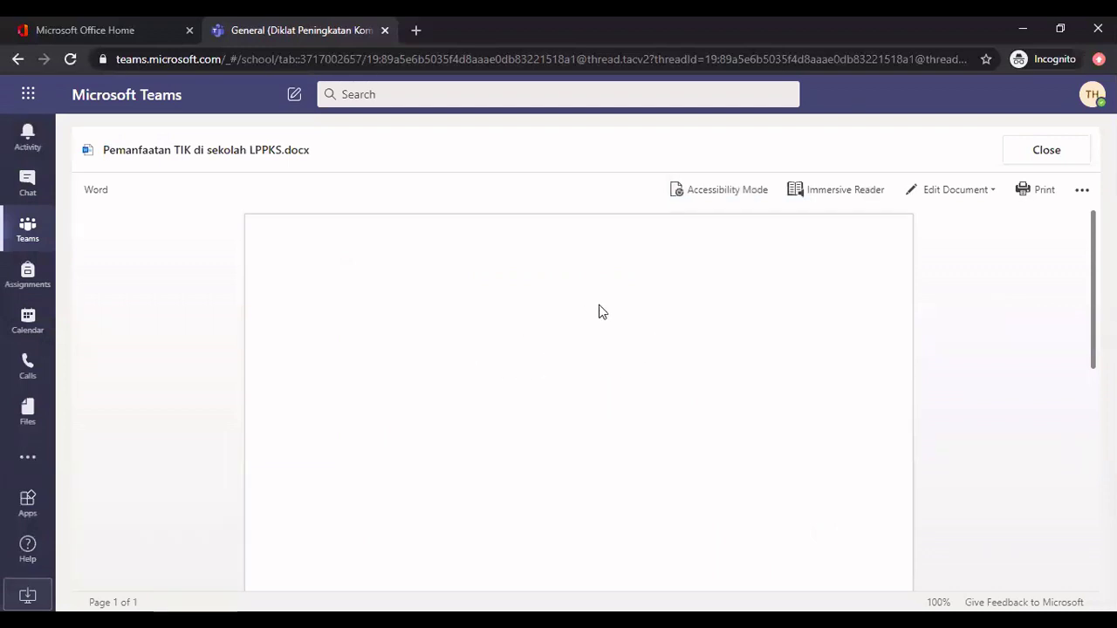
{"action": "left_click", "coordinate": [965, 191]}
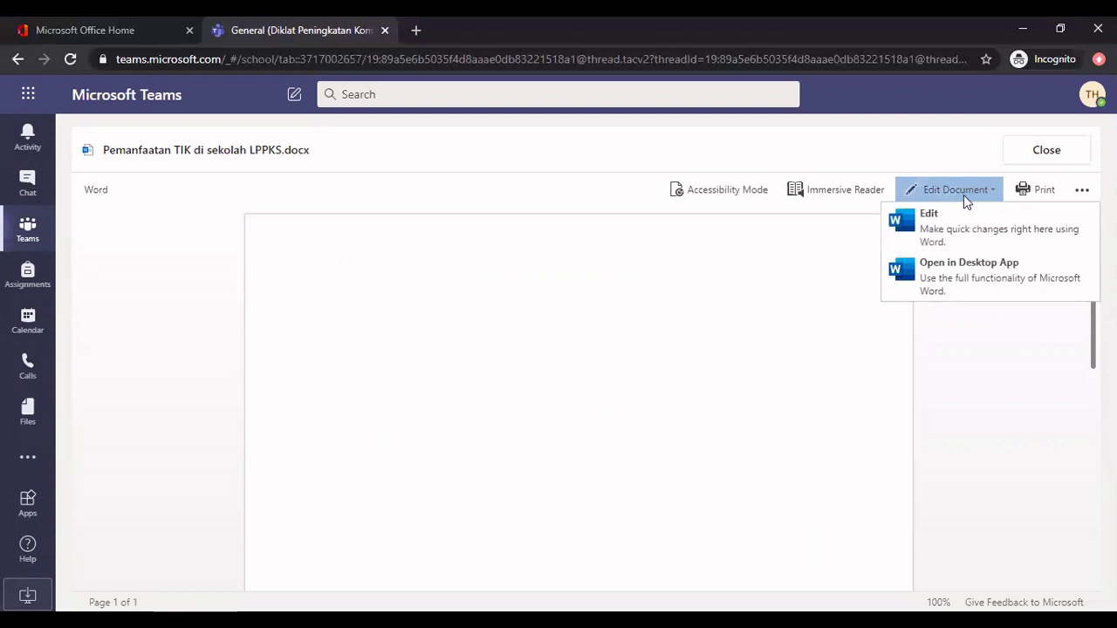
{"action": "left_click", "coordinate": [563, 325]}
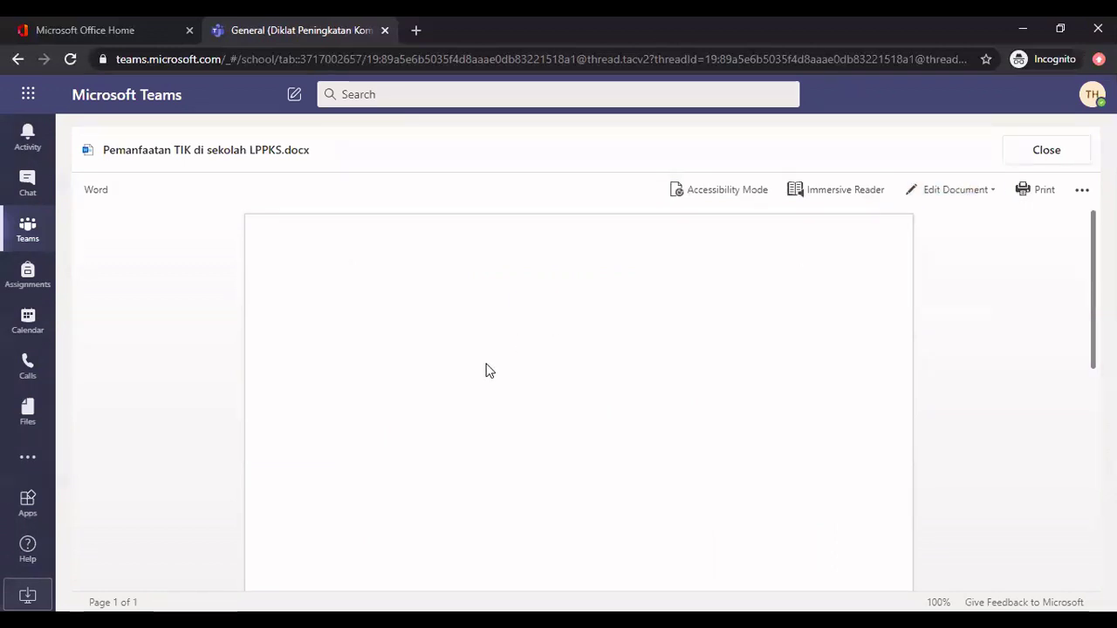
{"action": "left_click", "coordinate": [944, 192]}
{"action": "left_click", "coordinate": [949, 224]}
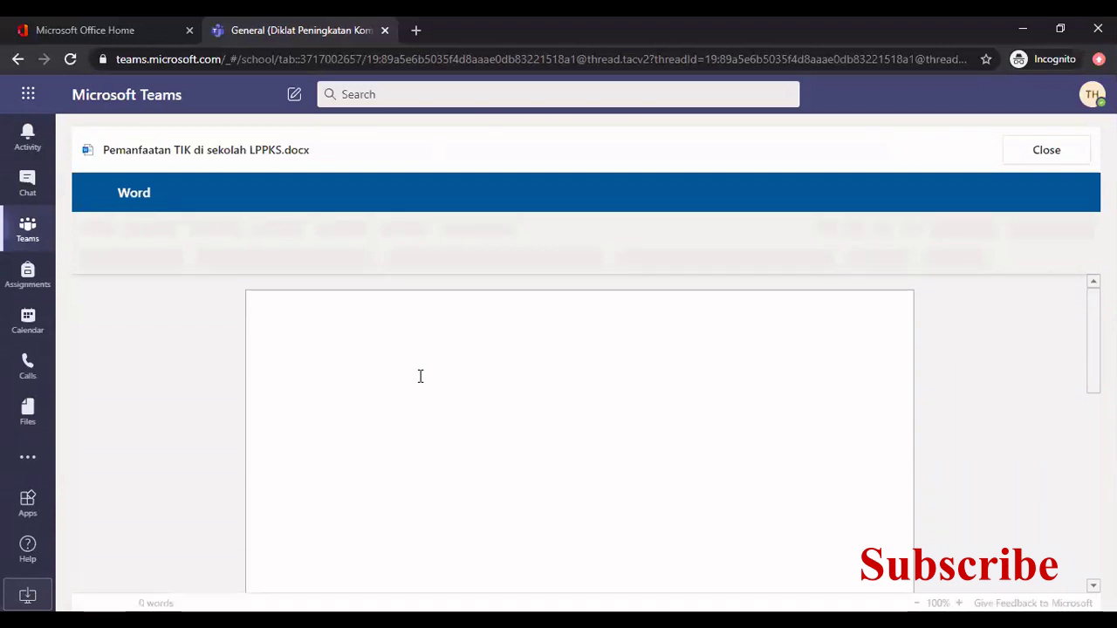
Type the heading 'Pemanfaatan TIK di sekolah LPPKS :' and add the OneDrive collaboration and online-test form items
{"action": "type", "text": "Peman"}
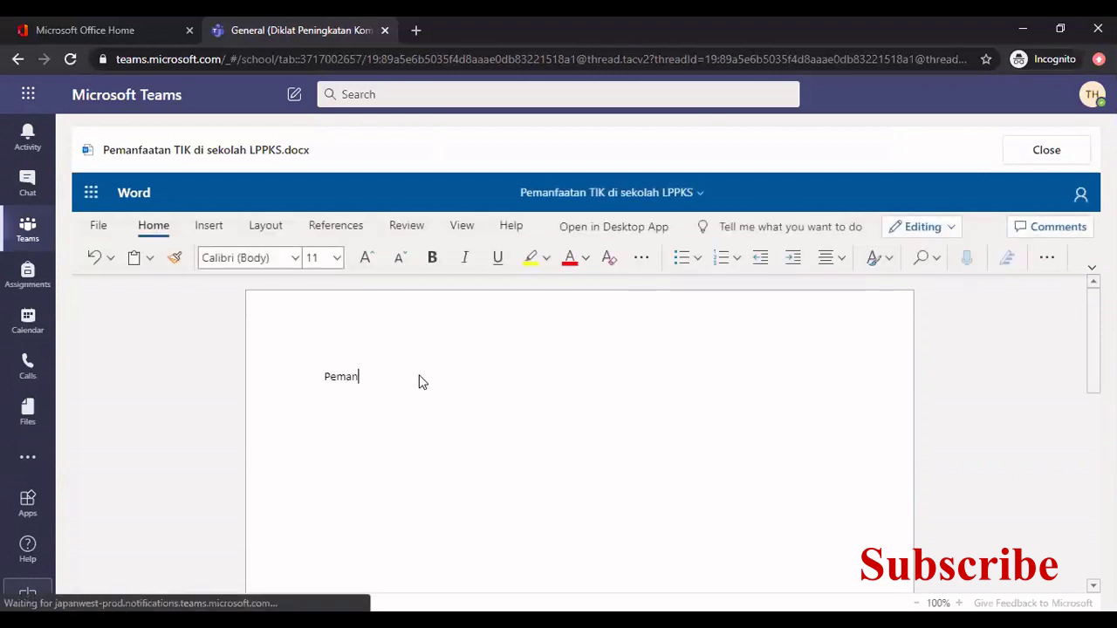
{"action": "type", "text": "faatan"}
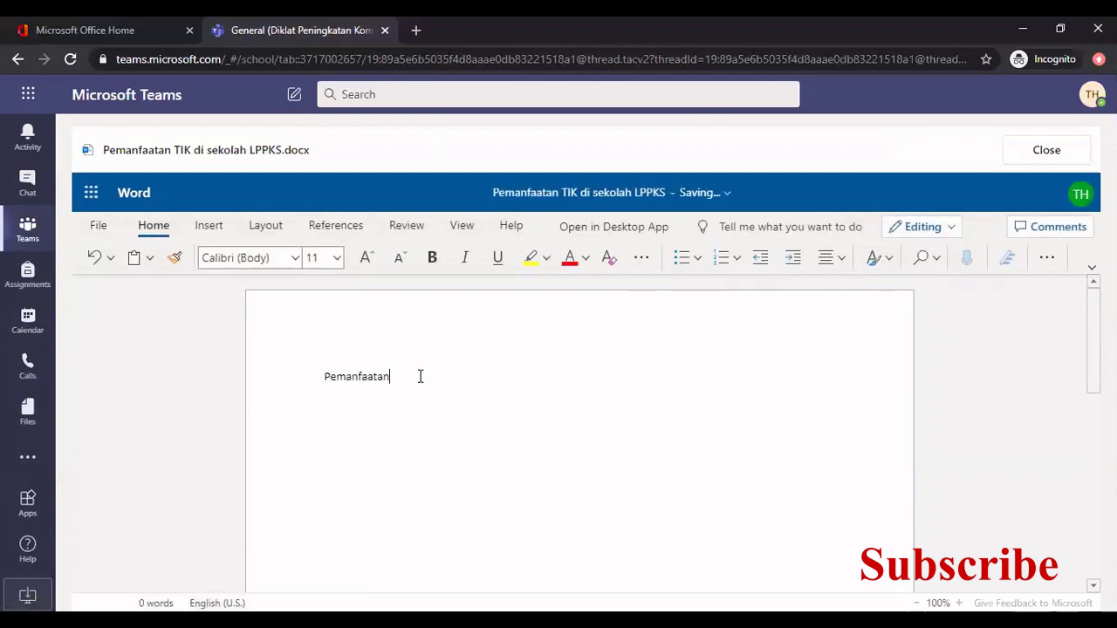
{"action": "type", "text": " TIK "}
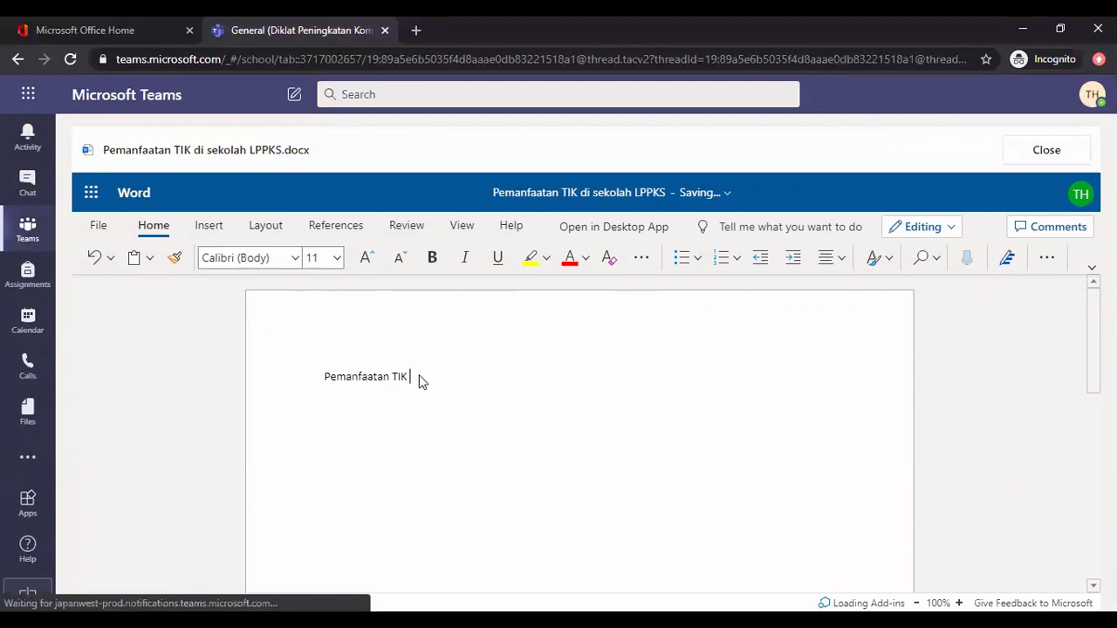
{"action": "type", "text": "di sekolah "}
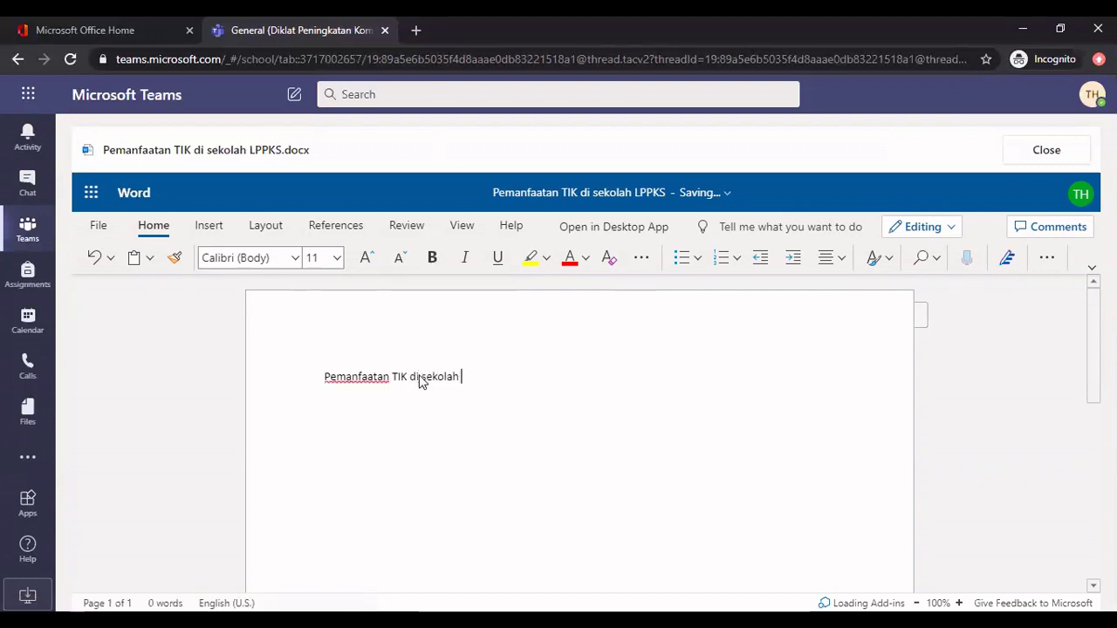
{"action": "type", "text": "LPPKS "}
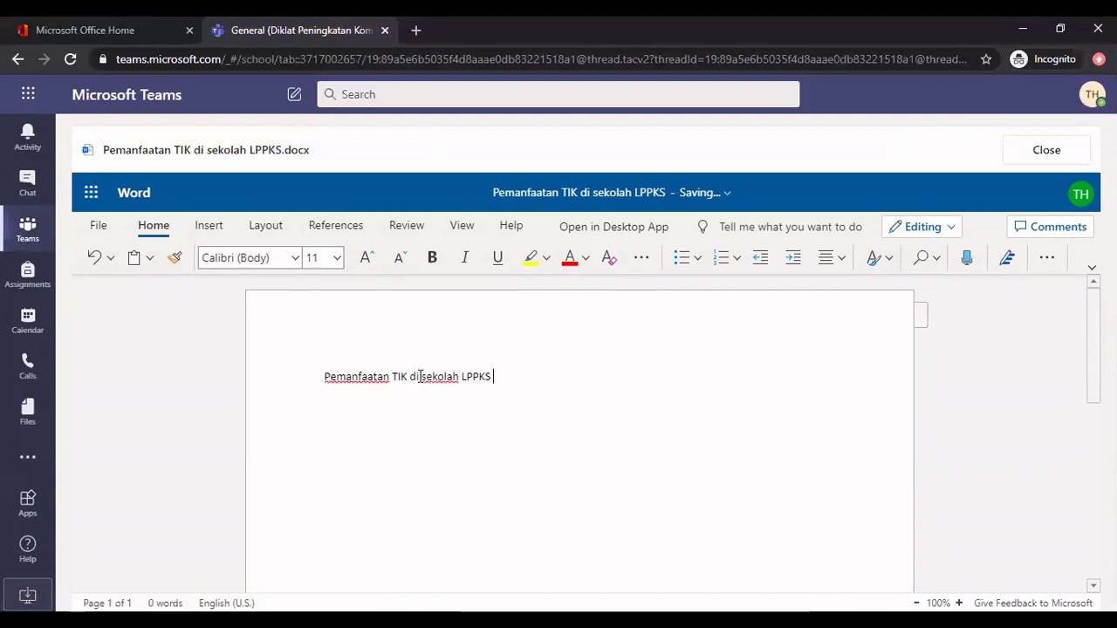
{"action": "type", "text": ":"}
{"action": "key", "text": "Return"}
{"action": "type", "text": "1"}
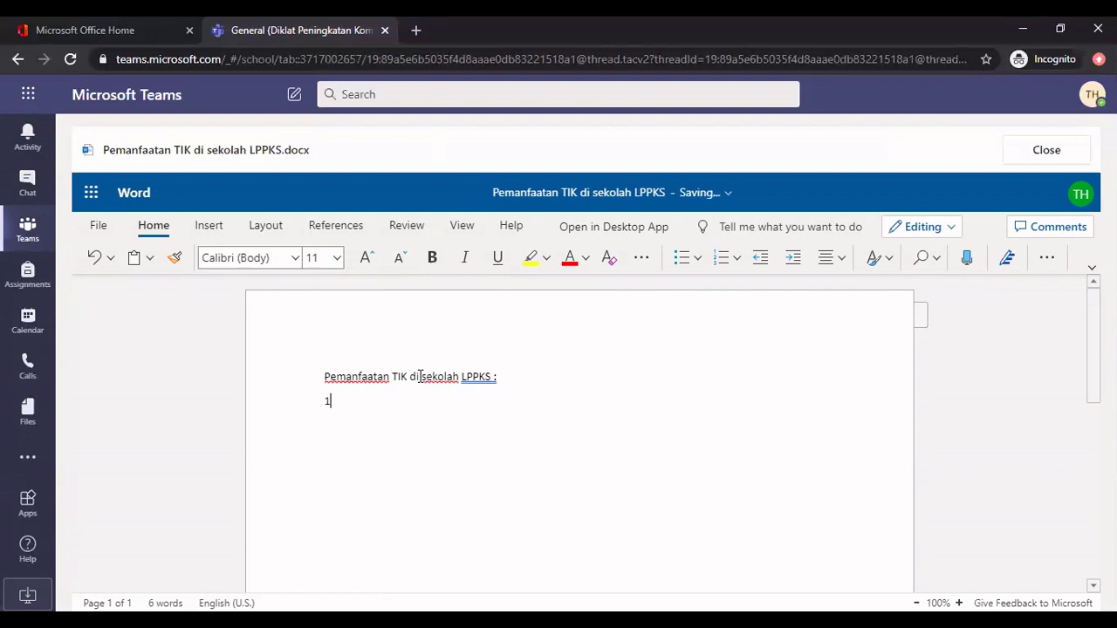
{"action": "type", "text": ". Pema"}
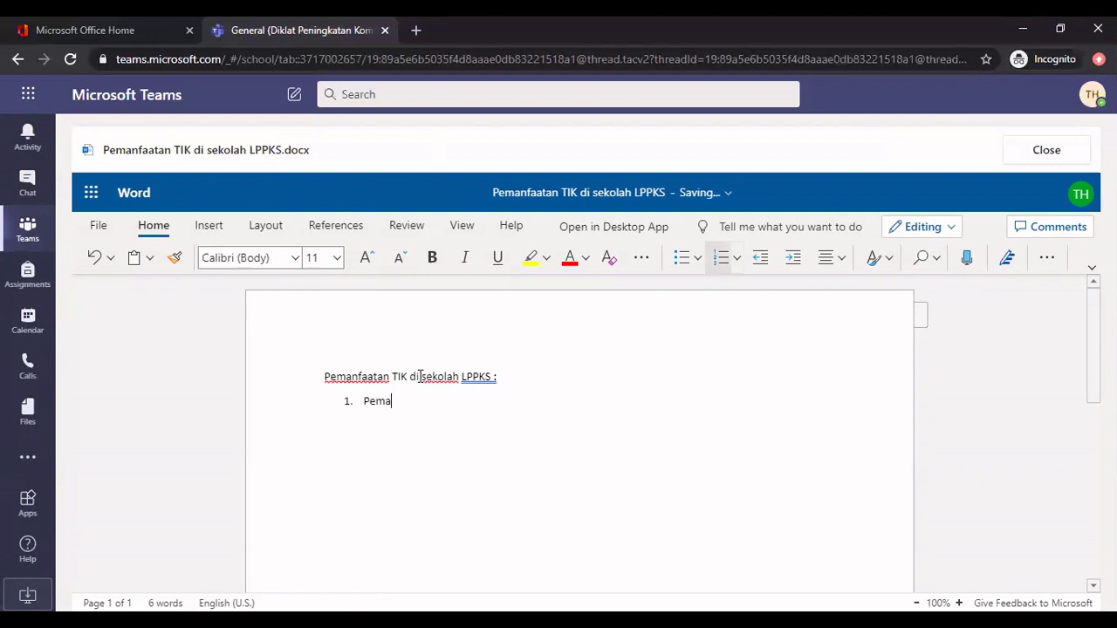
{"action": "type", "text": "nfaatan Om"}
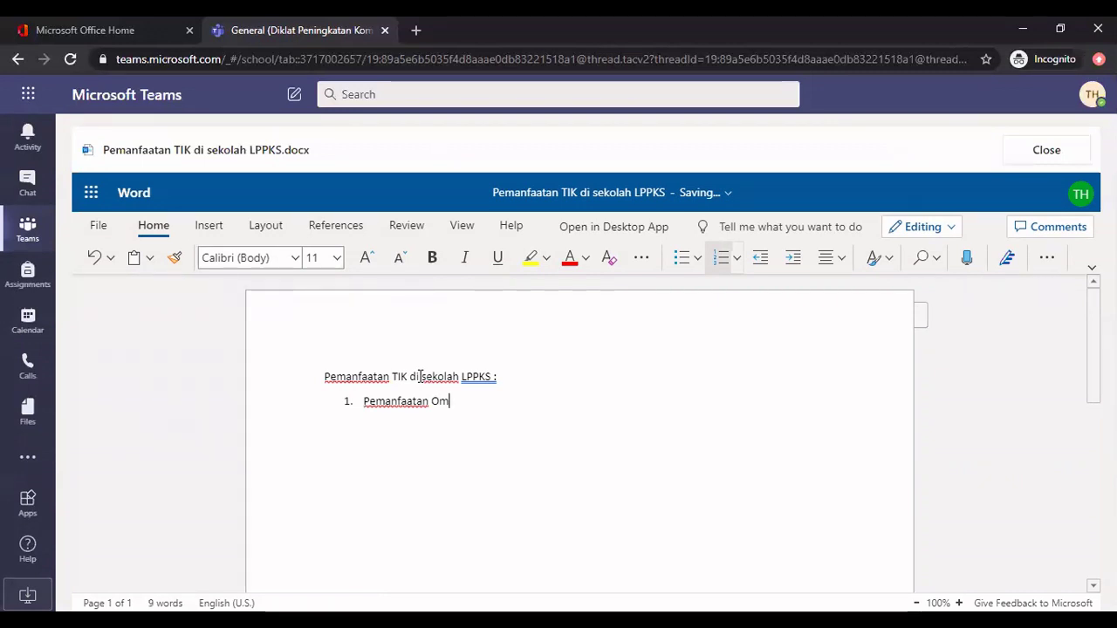
{"action": "key", "text": "BackSpace"}
{"action": "type", "text": "nedrive u"}
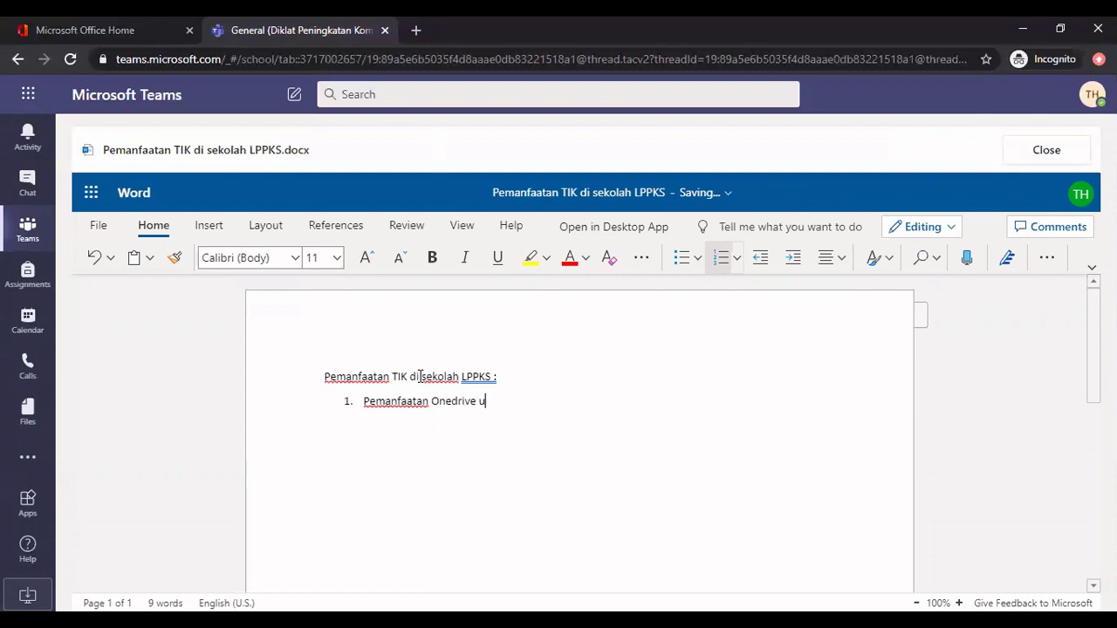
{"action": "type", "text": "ntuk kolaborsi "}
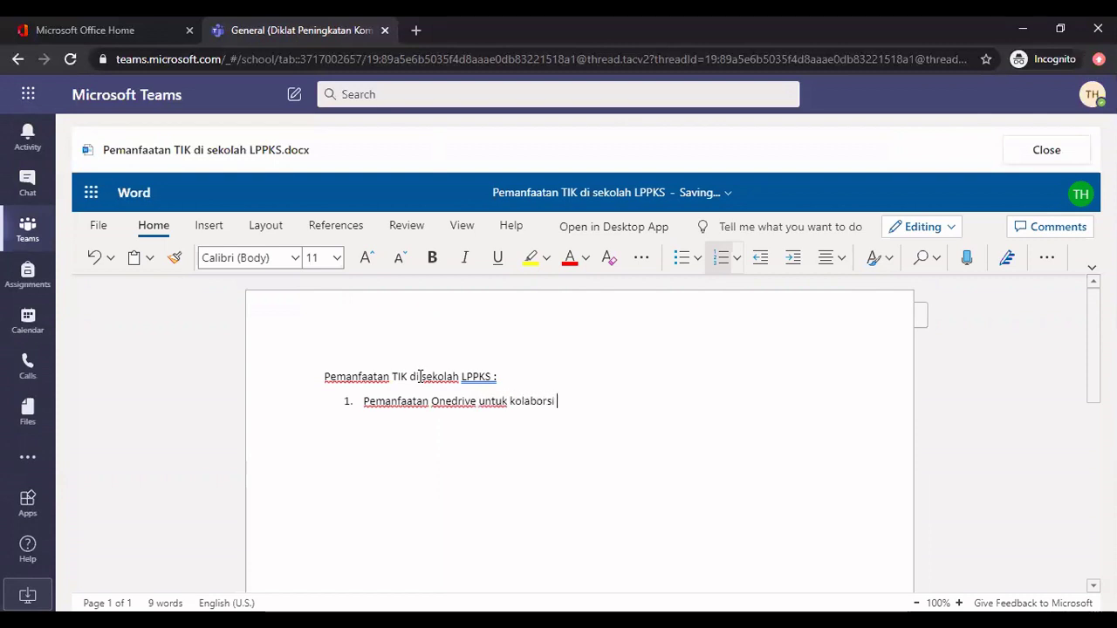
{"action": "type", "text": "dan berbagi "}
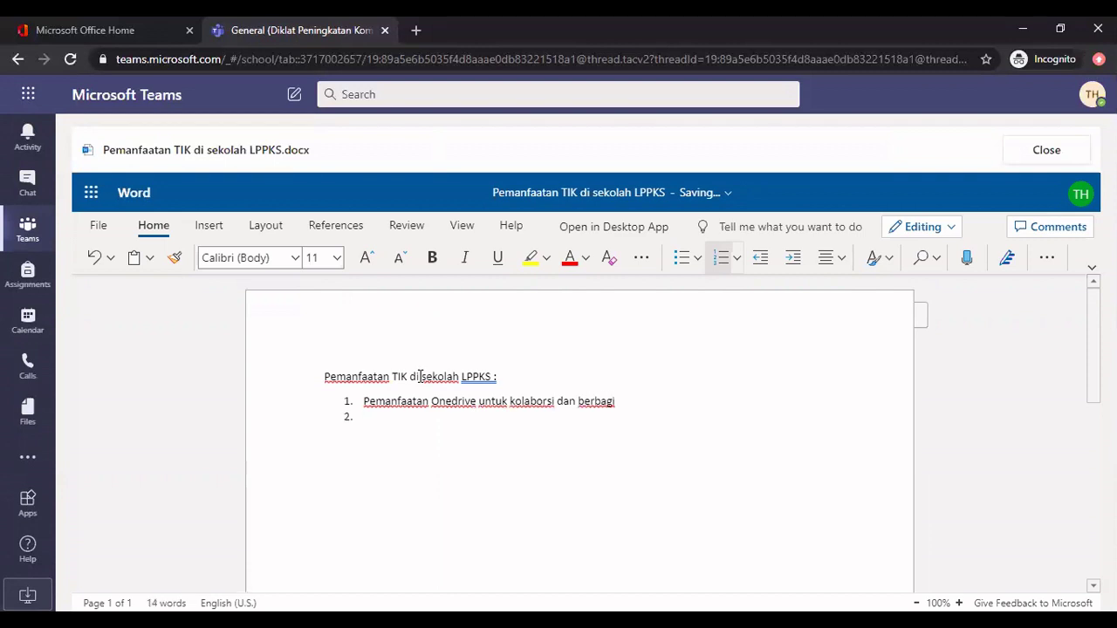
{"action": "type", "text": "Pemanfaatan form"}
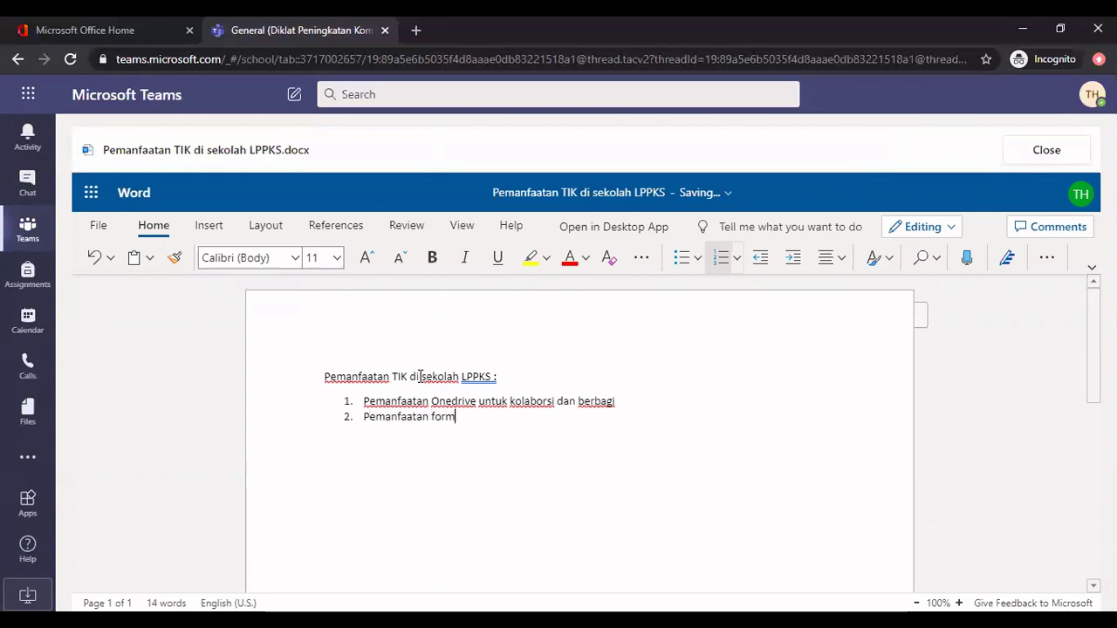
{"action": "type", "text": " unt"}
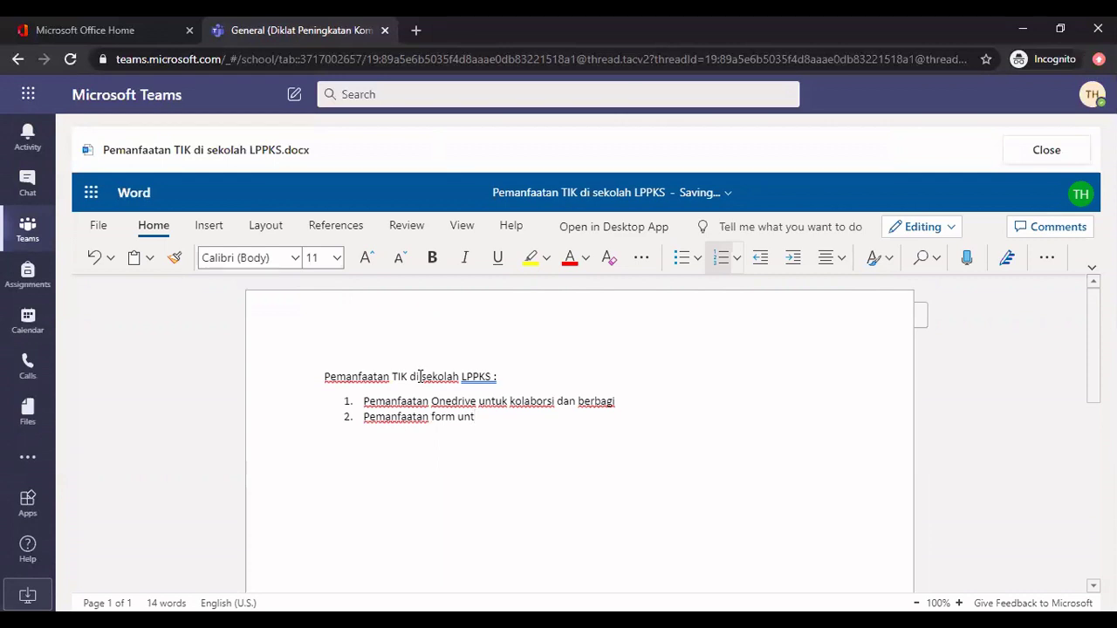
{"action": "type", "text": "uk te"}
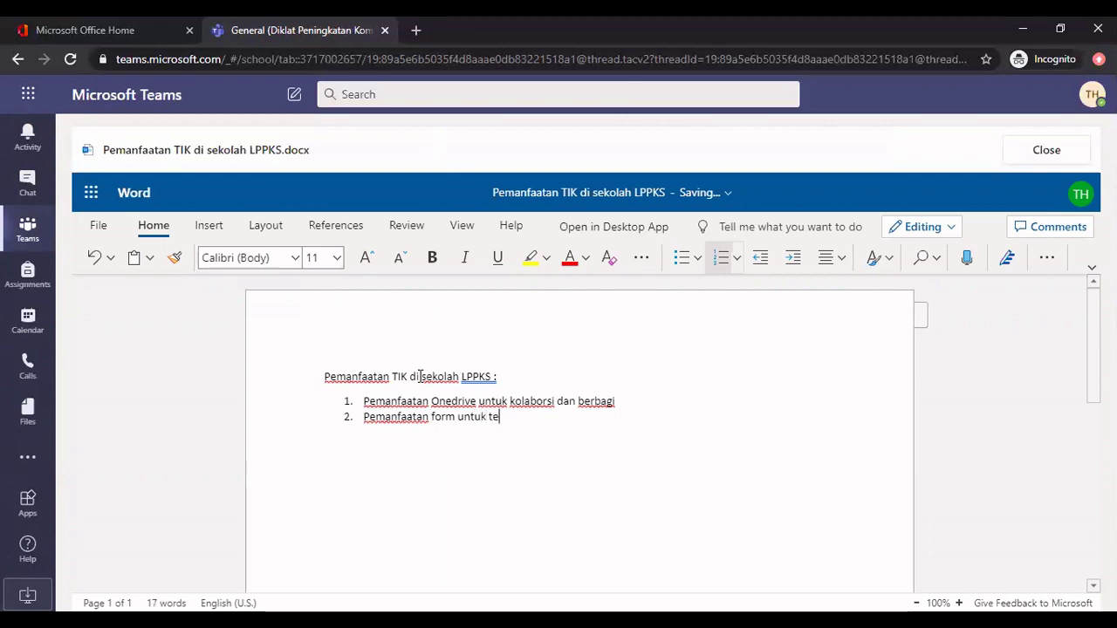
{"action": "type", "text": "s online"}
Add item three, 'Pemanfaatan teams untuk LMS diklat online'
{"action": "key", "text": "Return"}
{"action": "type", "text": "P"}
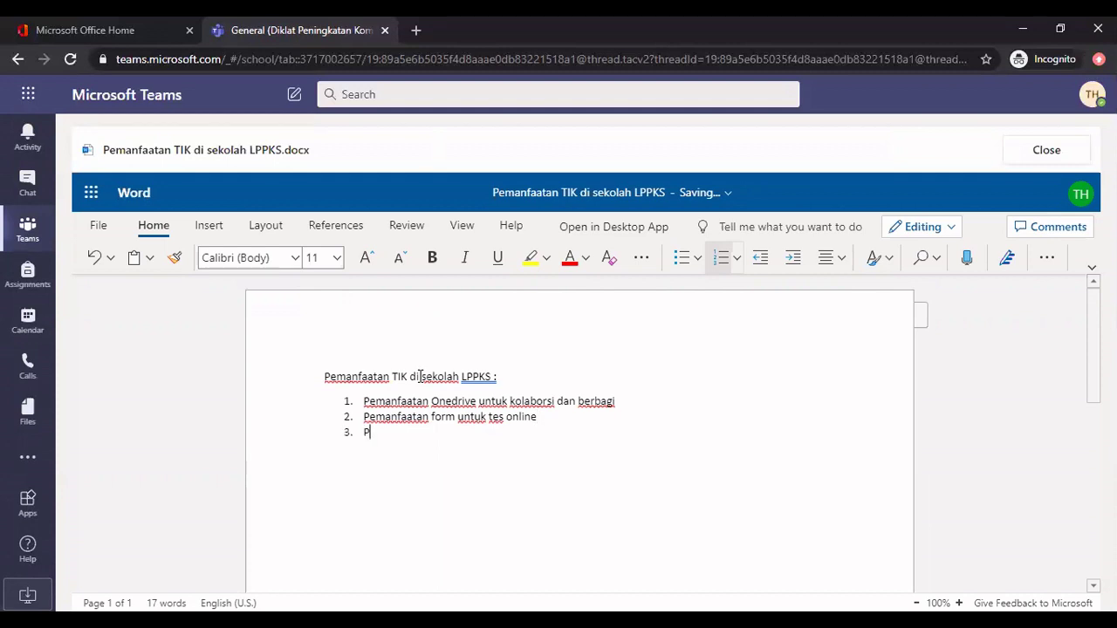
{"action": "type", "text": "emanfaatan teams "}
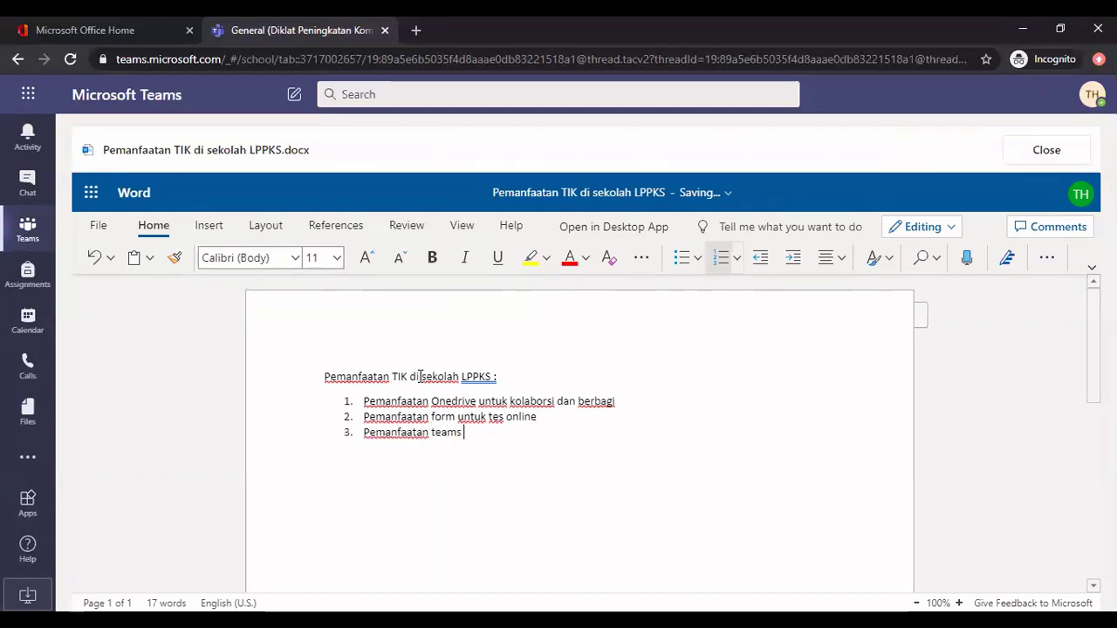
{"action": "type", "text": "untk"}
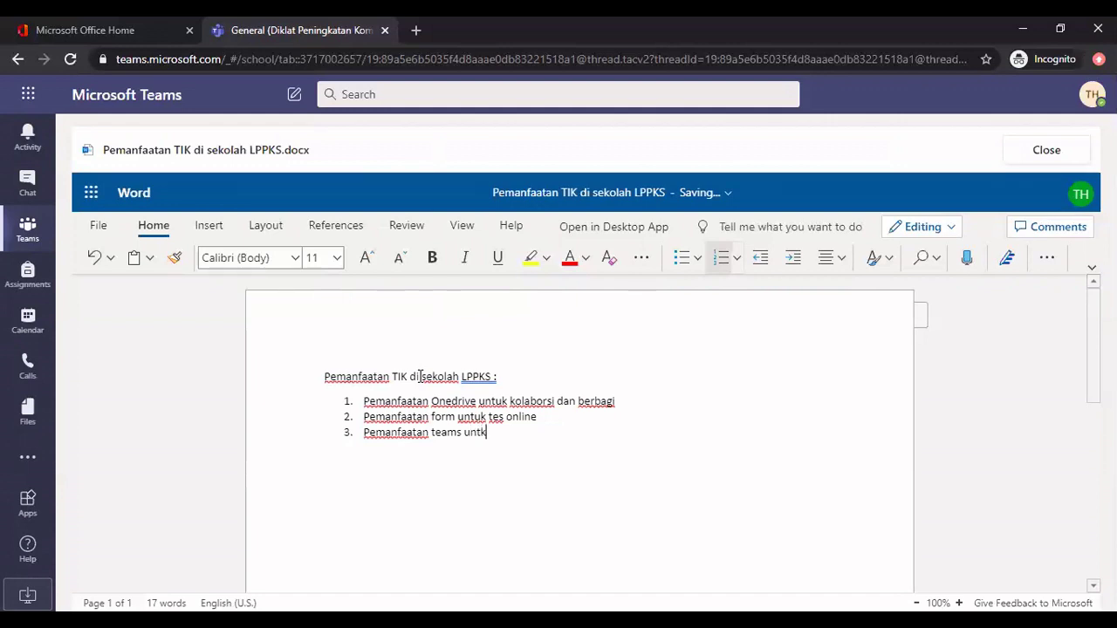
{"action": "key", "text": "BackSpace"}
{"action": "type", "text": "uk LMS diklat "}
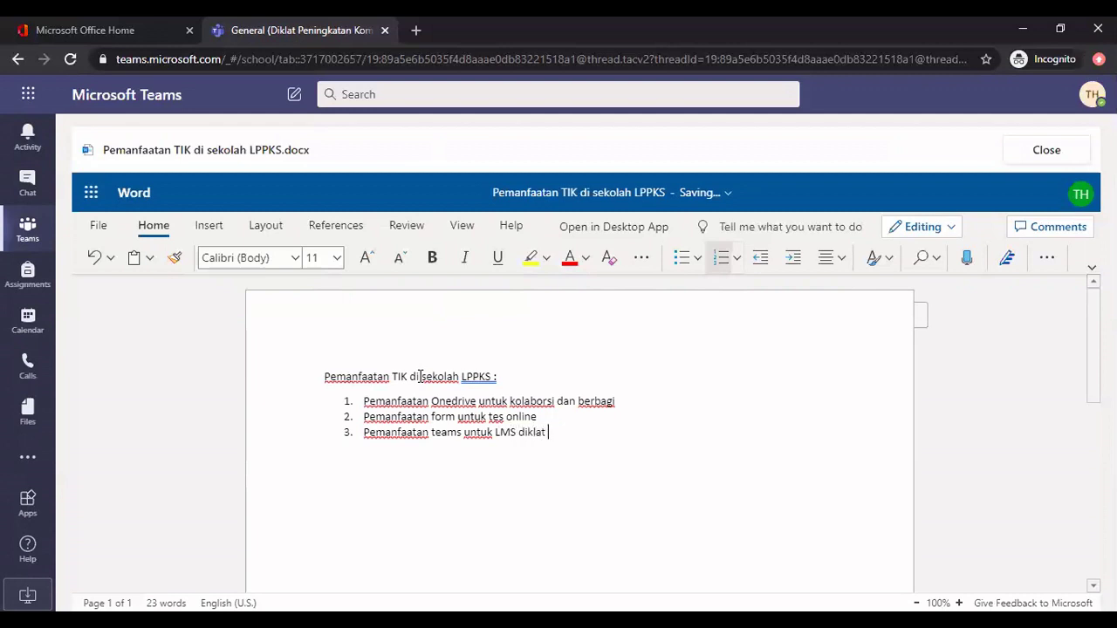
{"action": "type", "text": "online"}
{"action": "scroll", "coordinate": [499, 398], "scroll_direction": "down", "scroll_amount": 1}
{"action": "scroll", "coordinate": [508, 400], "scroll_direction": "up", "scroll_amount": 1}
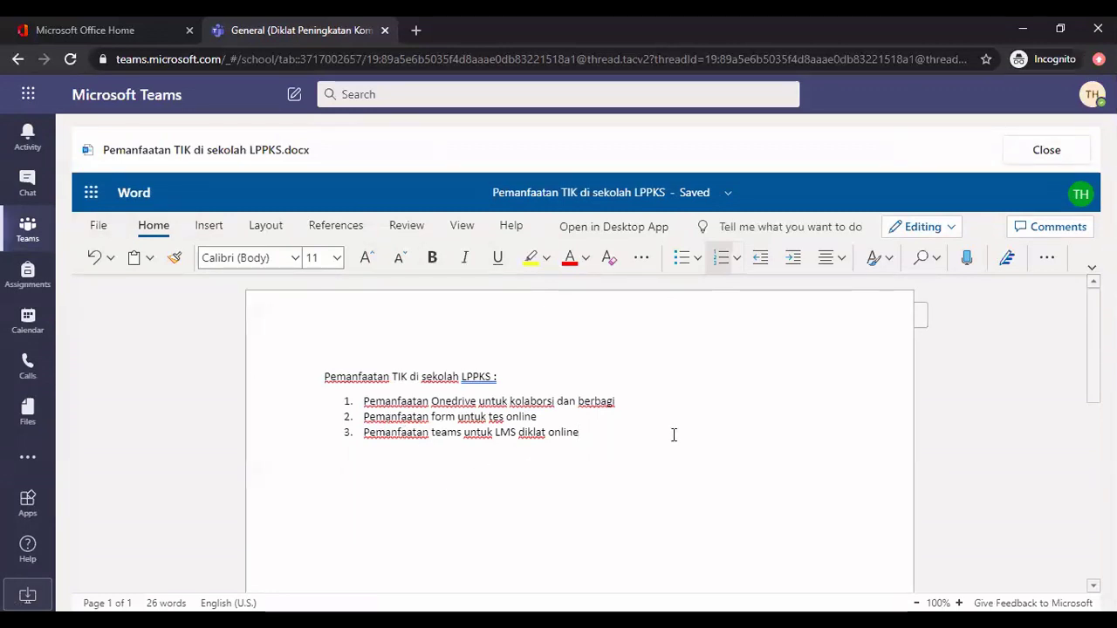
Close the finished Word document and turn in the student's Pemanfaatan TIK di Sekolah work
{"action": "left_click", "coordinate": [1048, 152]}
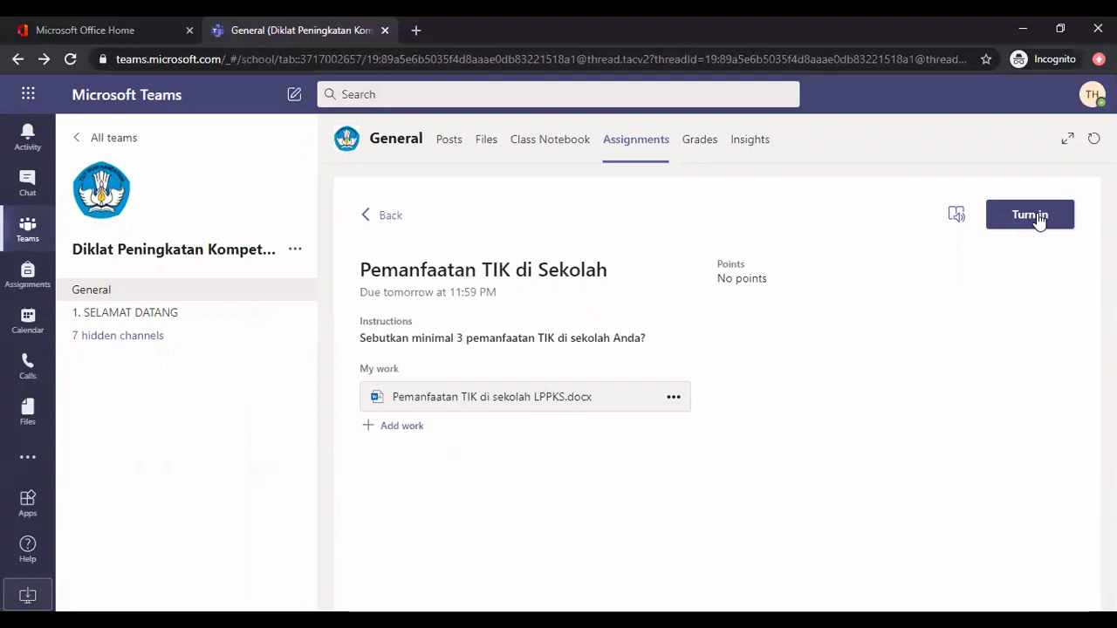
{"action": "left_click", "coordinate": [1037, 218]}
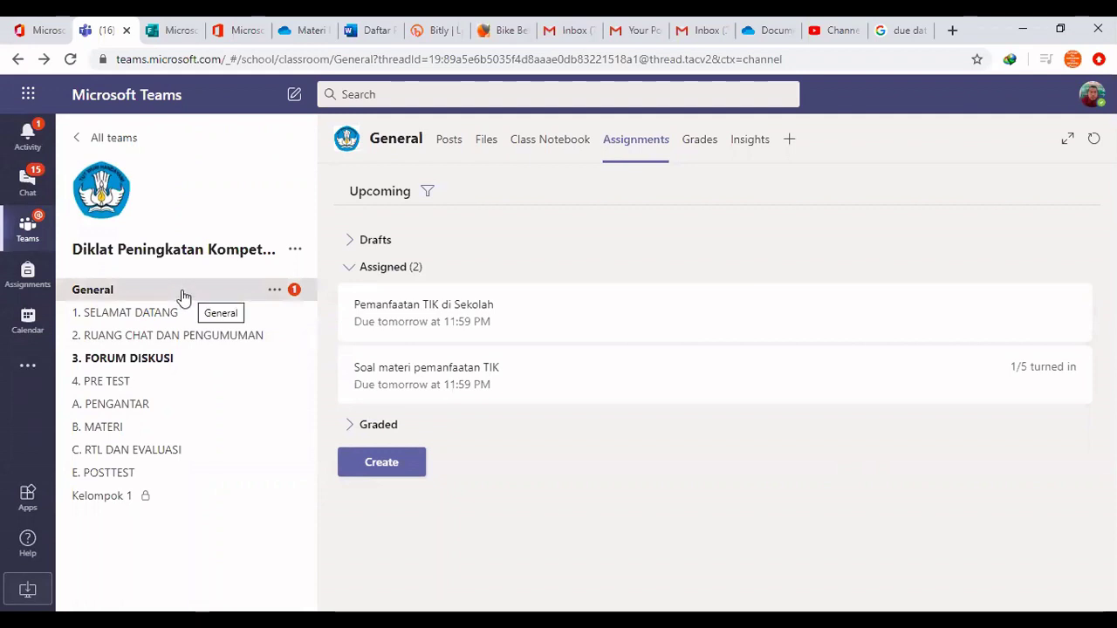
From the General channel's Assignments tab, open the student's turned-in 'Pemanfaatan TIK di sekolah LPPKS.docx'
{"action": "left_click", "coordinate": [183, 298]}
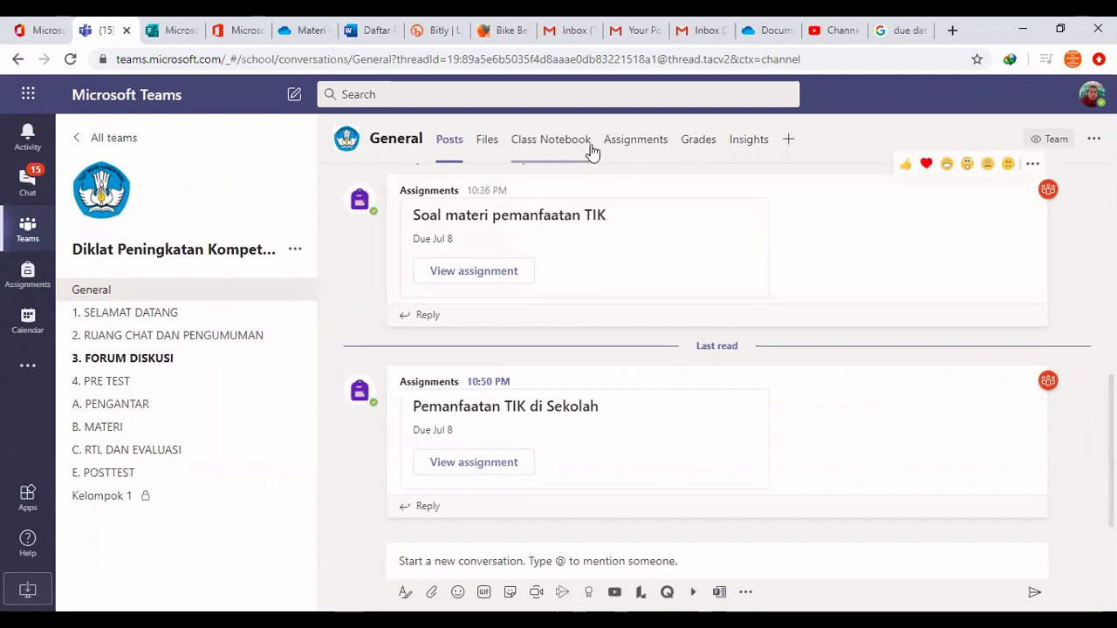
{"action": "left_click", "coordinate": [630, 144]}
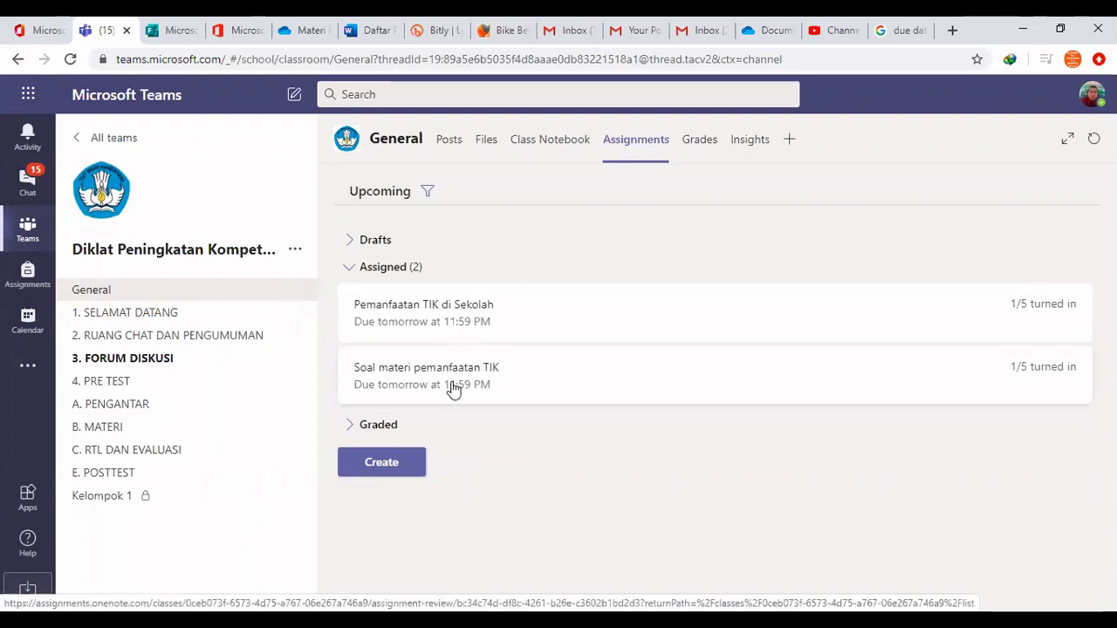
{"action": "left_click", "coordinate": [467, 321]}
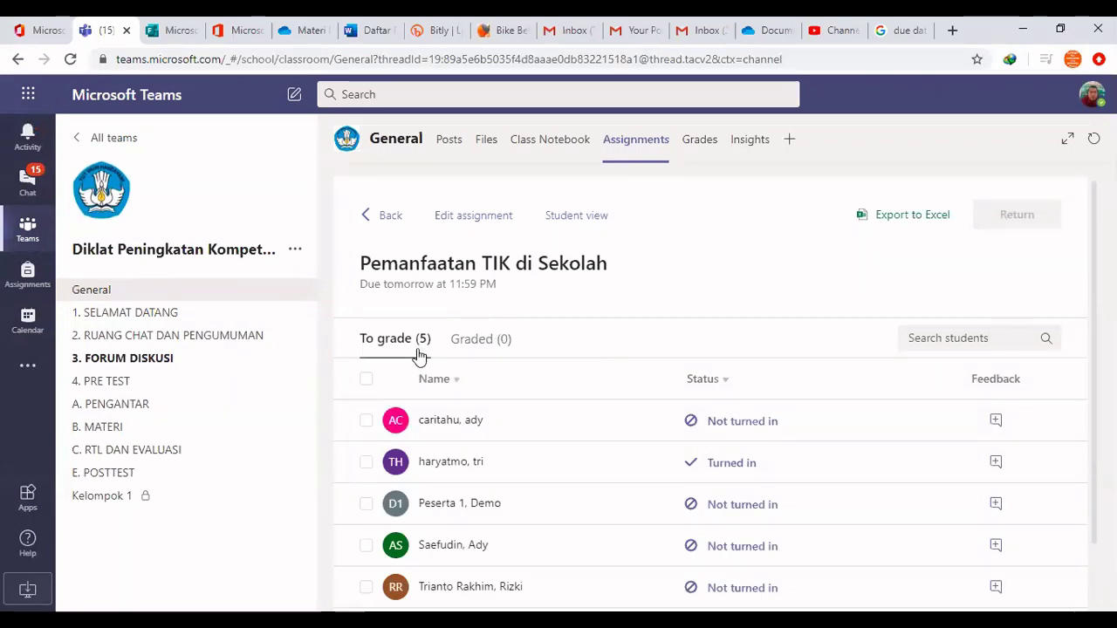
{"action": "scroll", "coordinate": [598, 346], "scroll_direction": "down", "scroll_amount": 1}
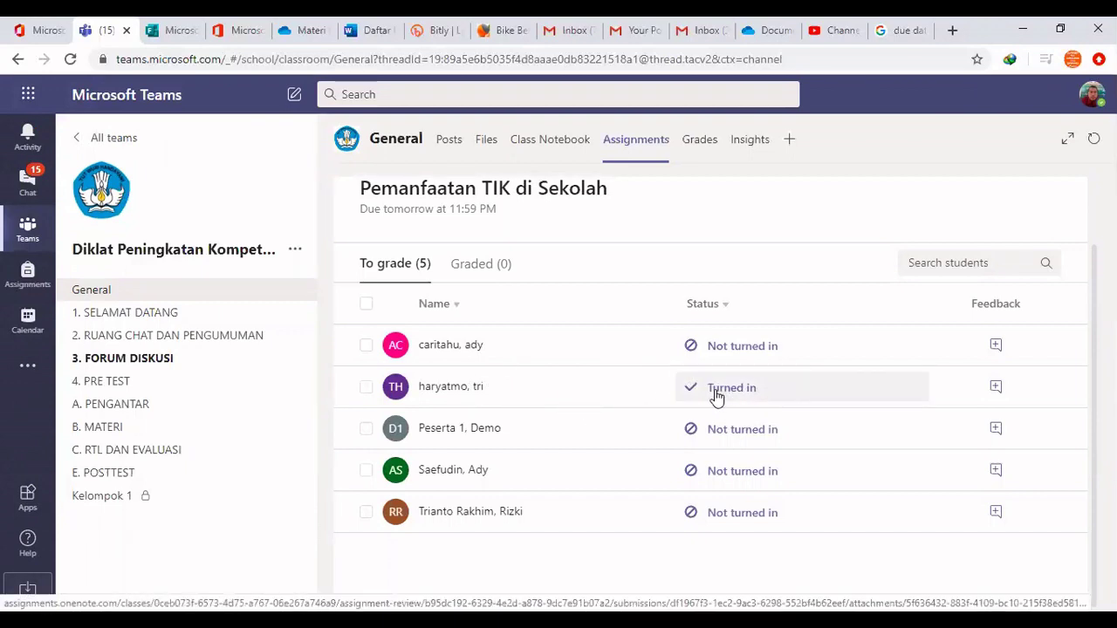
{"action": "left_click", "coordinate": [805, 392]}
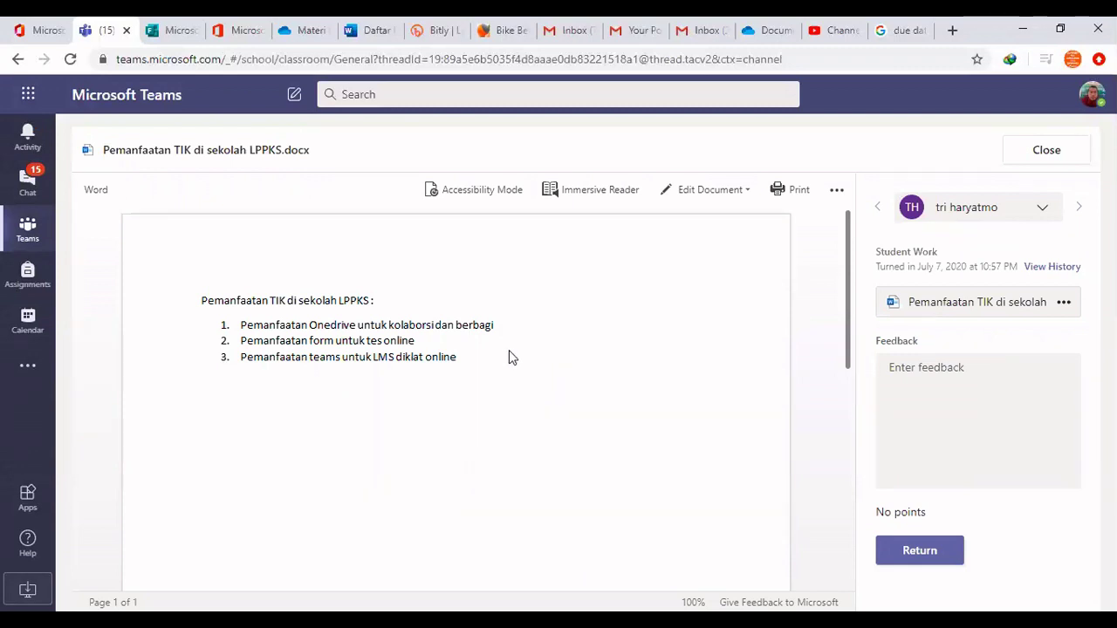
Write feedback 'Bagus, untuk lebih baik lagi integrasikan pemanfaatan TIK tersebut' and return the work without points
{"action": "left_click", "coordinate": [918, 367]}
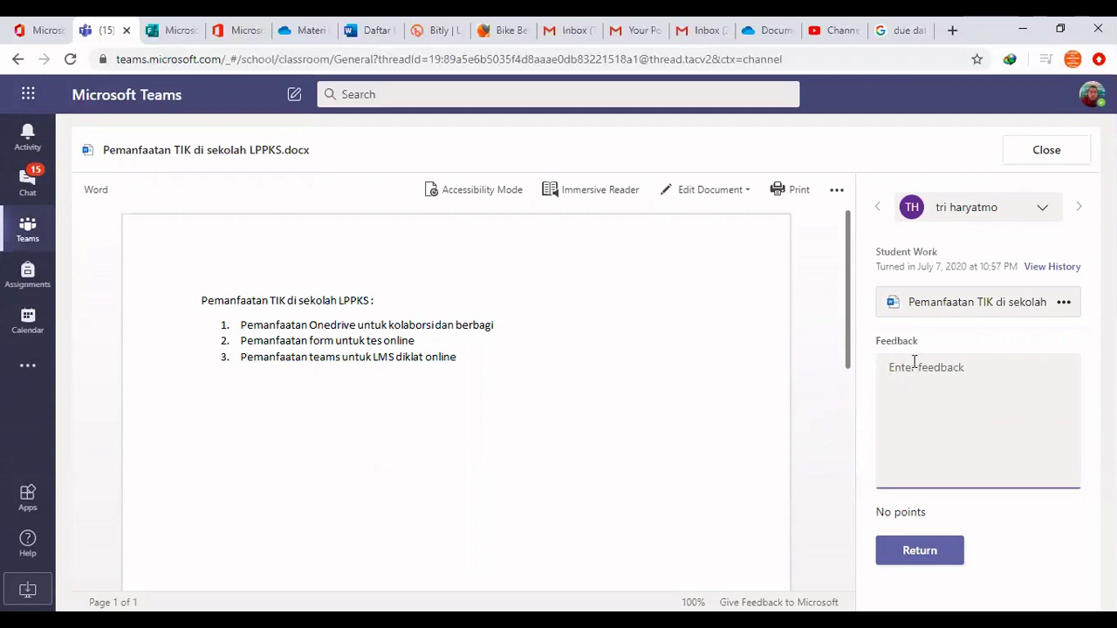
{"action": "type", "text": "Bagu"}
{"action": "type", "text": "s "}
{"action": "type", "text": "kal"}
{"action": "type", "text": "untuk leb"}
{"action": "type", "text": "ih "}
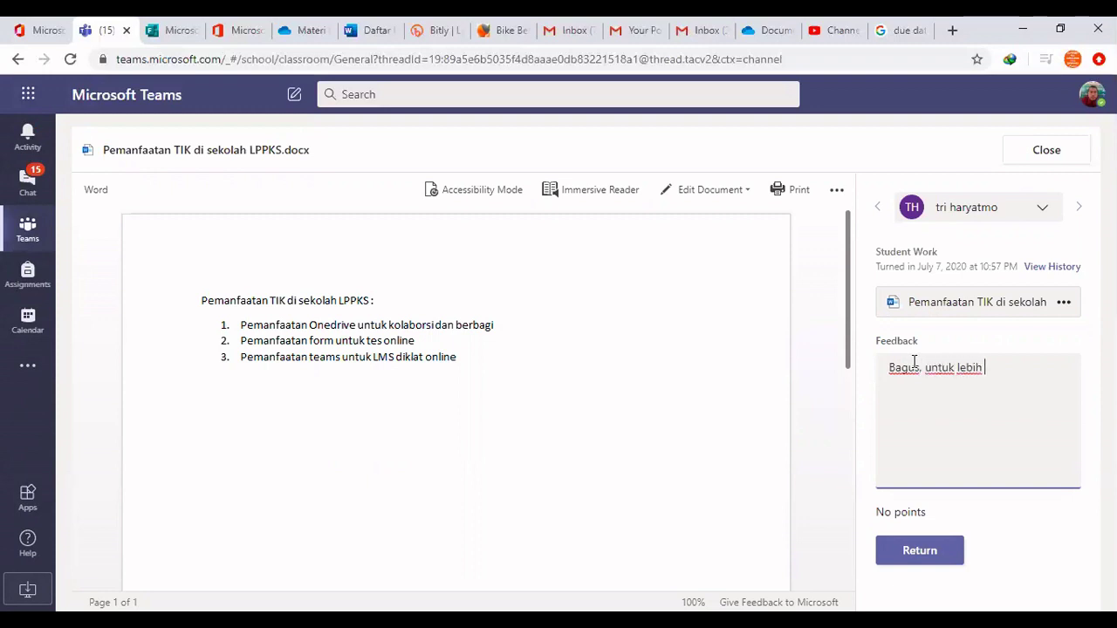
{"action": "type", "text": "baik lagi integr"}
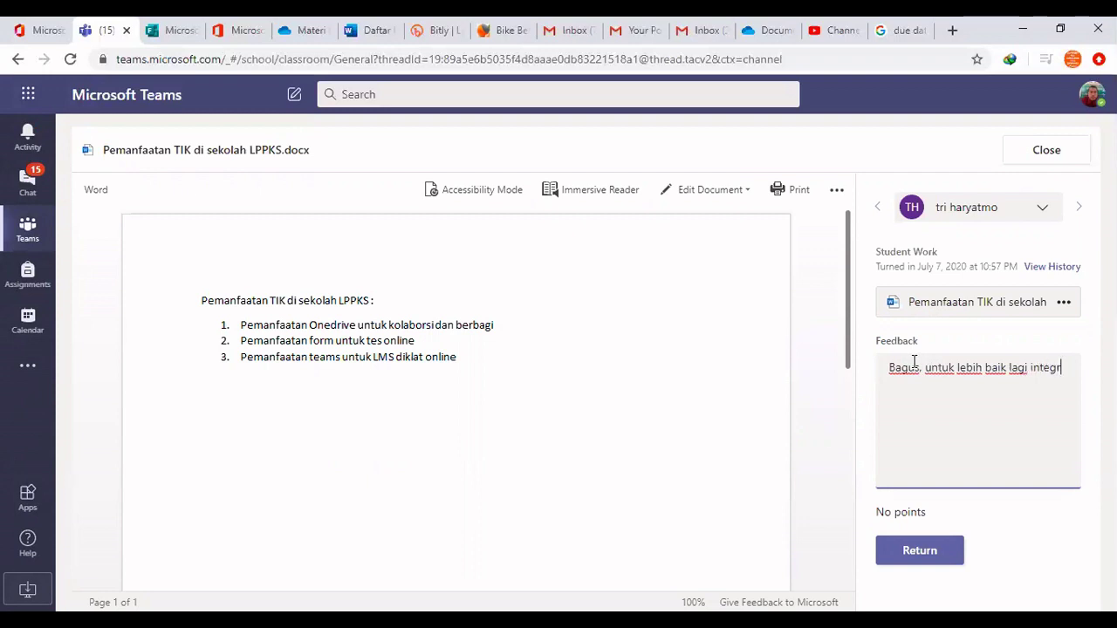
{"action": "type", "text": "asikan "}
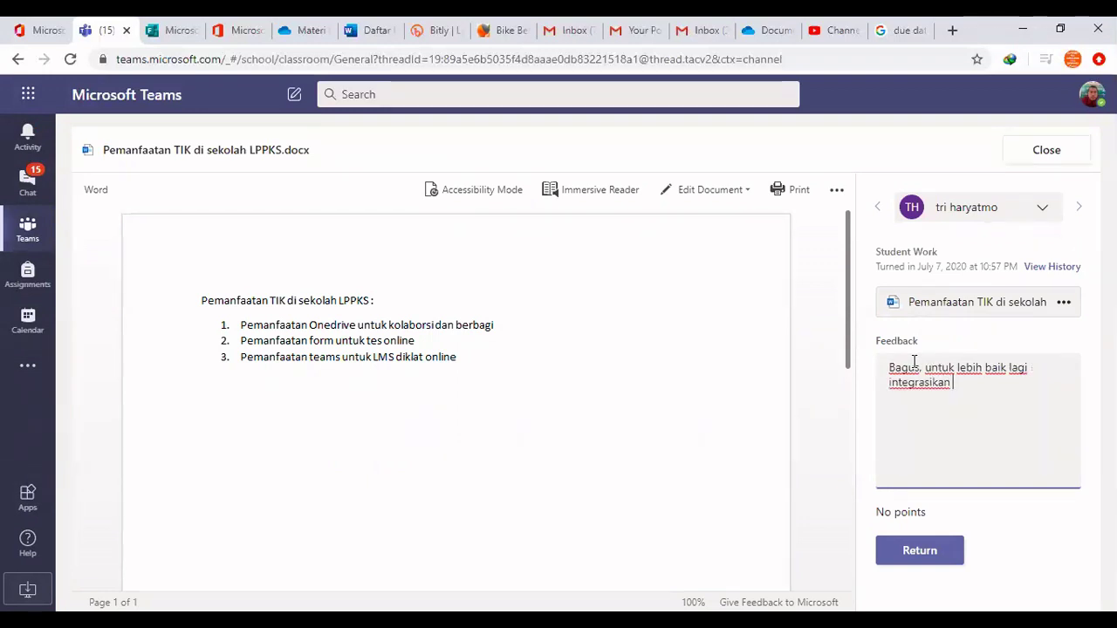
{"action": "type", "text": "pemanfaatan"}
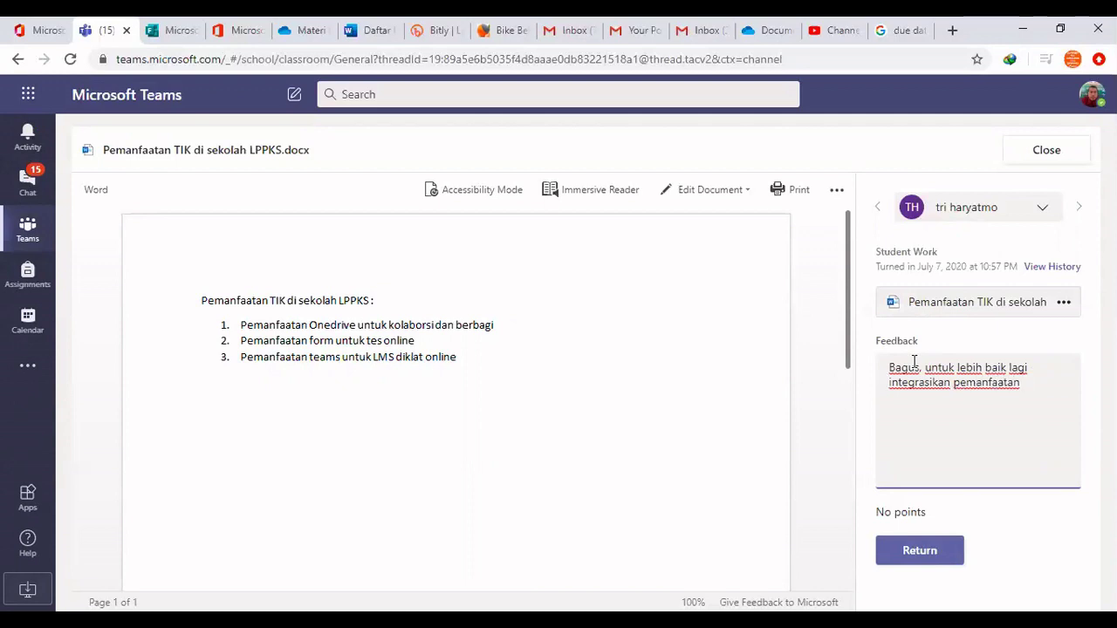
{"action": "type", "text": " TIK tersebut"}
{"action": "left_click", "coordinate": [941, 509]}
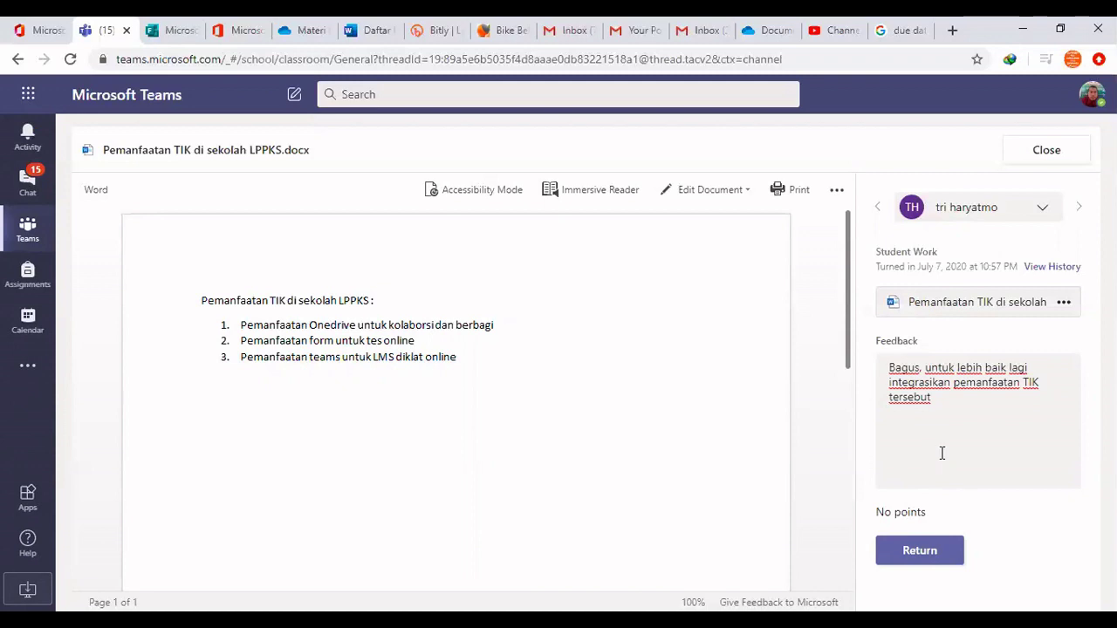
{"action": "left_click", "coordinate": [924, 559]}
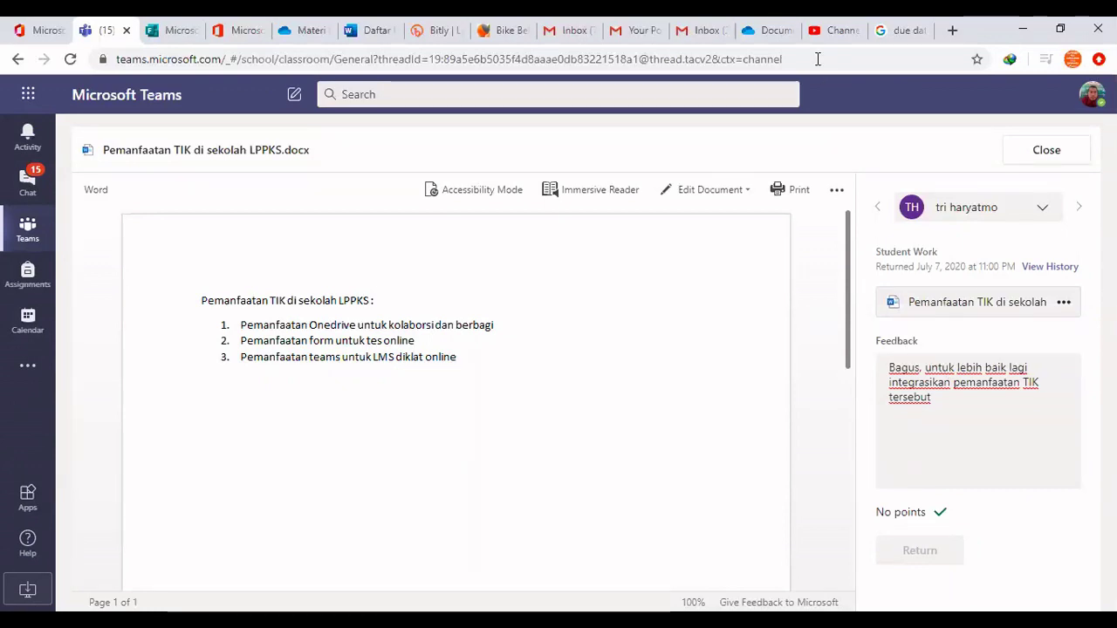
As the student, open the Assignment returned notification and its attached 'Pemanfaatan TIK di sekolah LPPKS.docx'
{"action": "key", "text": "alt+Tab"}
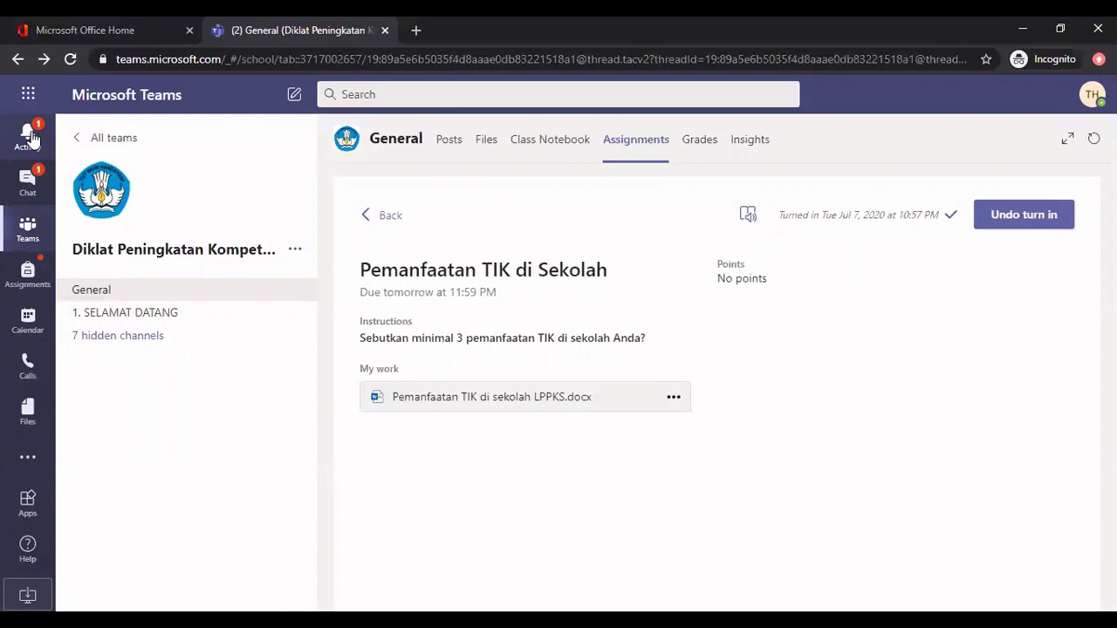
{"action": "left_click", "coordinate": [29, 135]}
{"action": "left_click", "coordinate": [165, 201]}
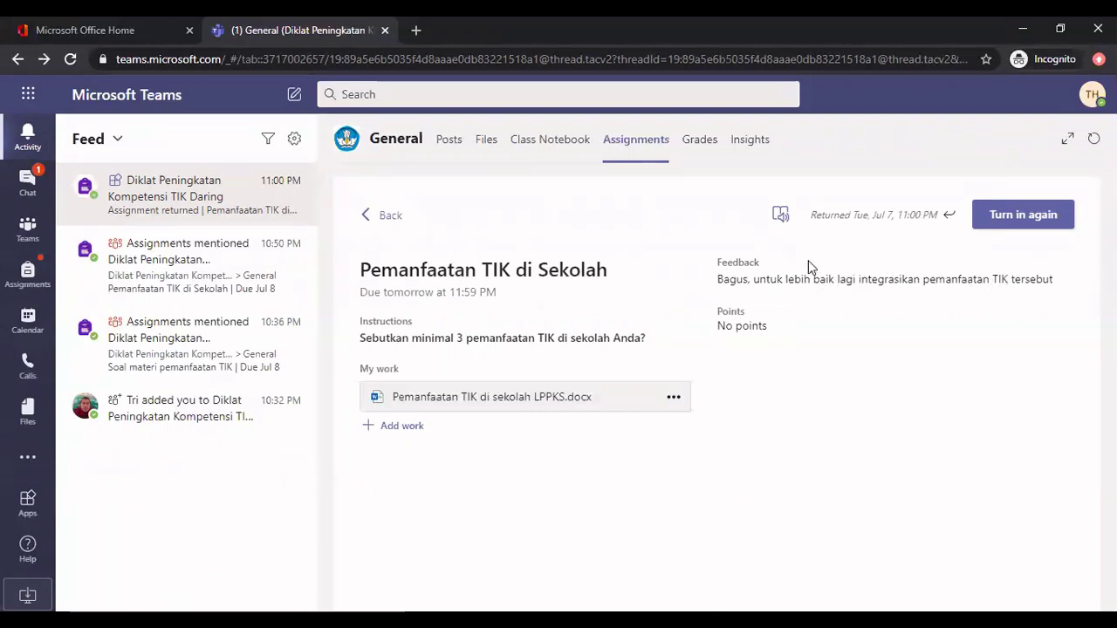
{"action": "left_click", "coordinate": [541, 401]}
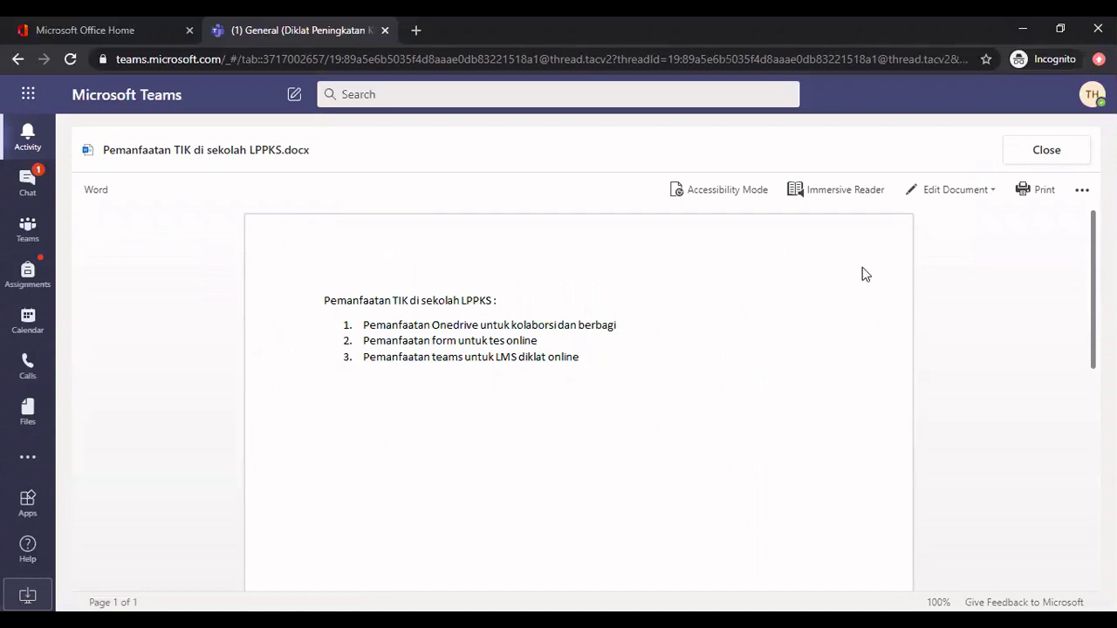
Enable editing and add 'Contoh integrasi TIK adalah penggunaan ketiga layanan office 365 diatas untuk LMS seleksi kepala sekolah' below the list
{"action": "left_click", "coordinate": [947, 190]}
{"action": "left_click", "coordinate": [909, 223]}
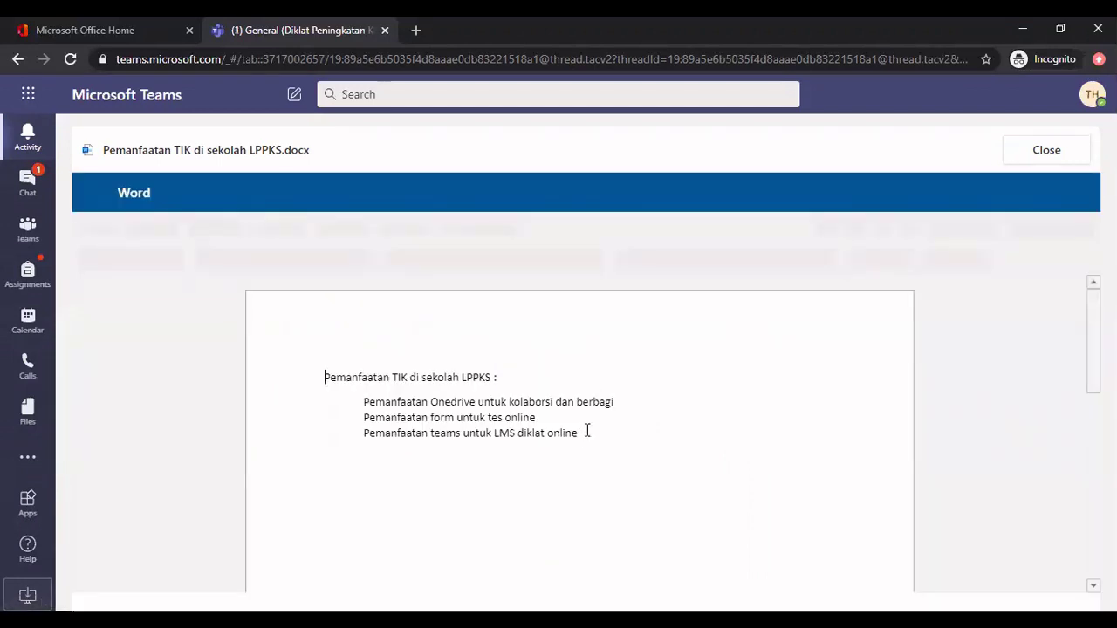
{"action": "left_click", "coordinate": [589, 432]}
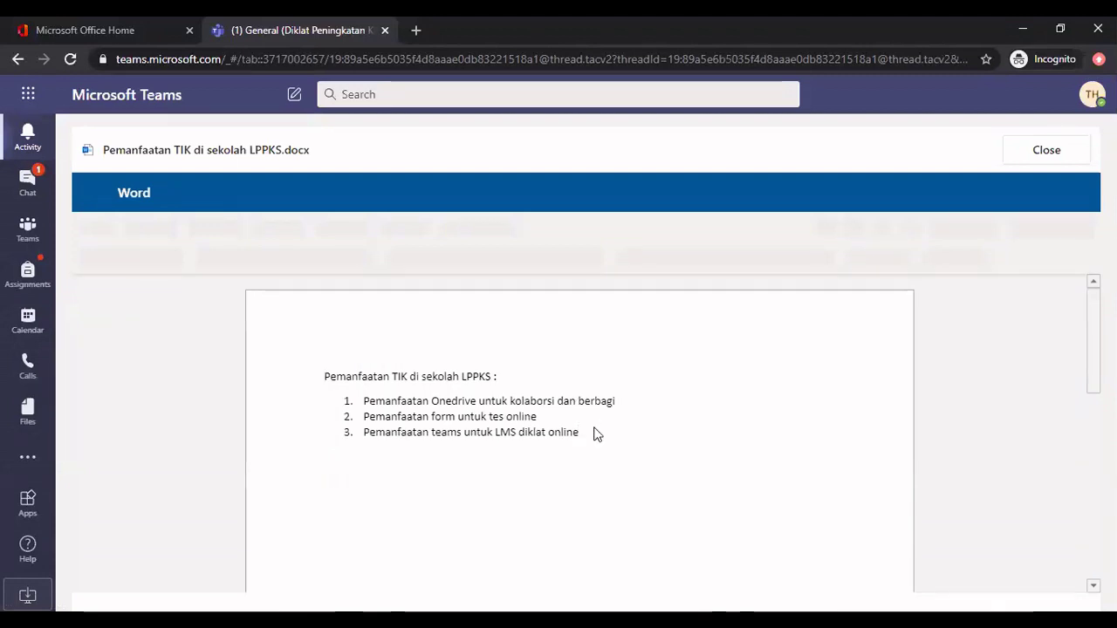
{"action": "key", "text": "BackSpace"}
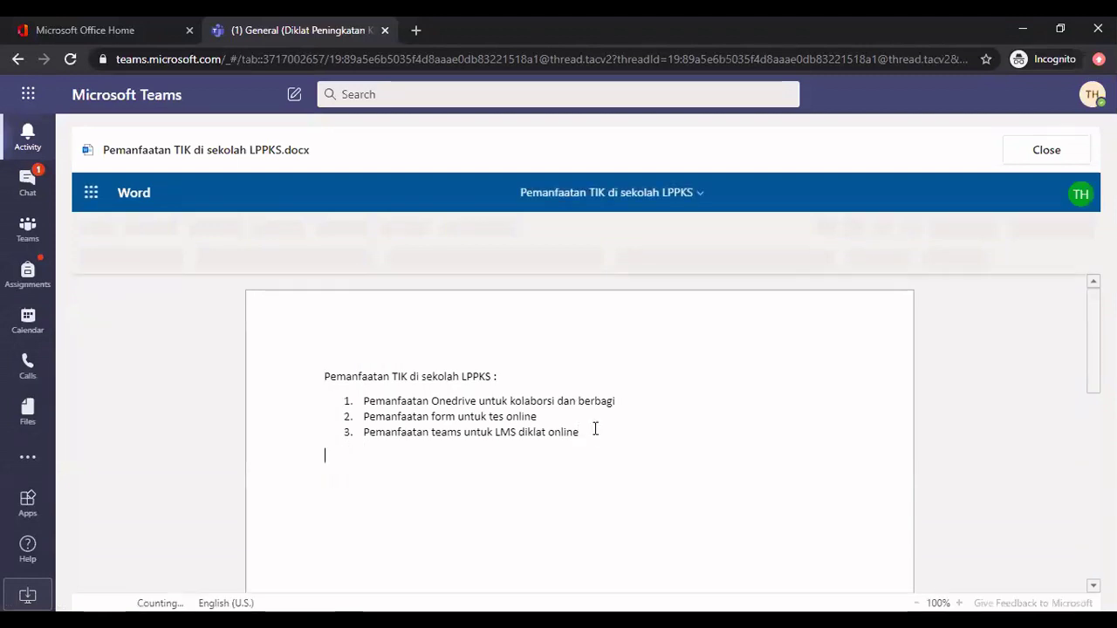
{"action": "type", "text": "Contoh"}
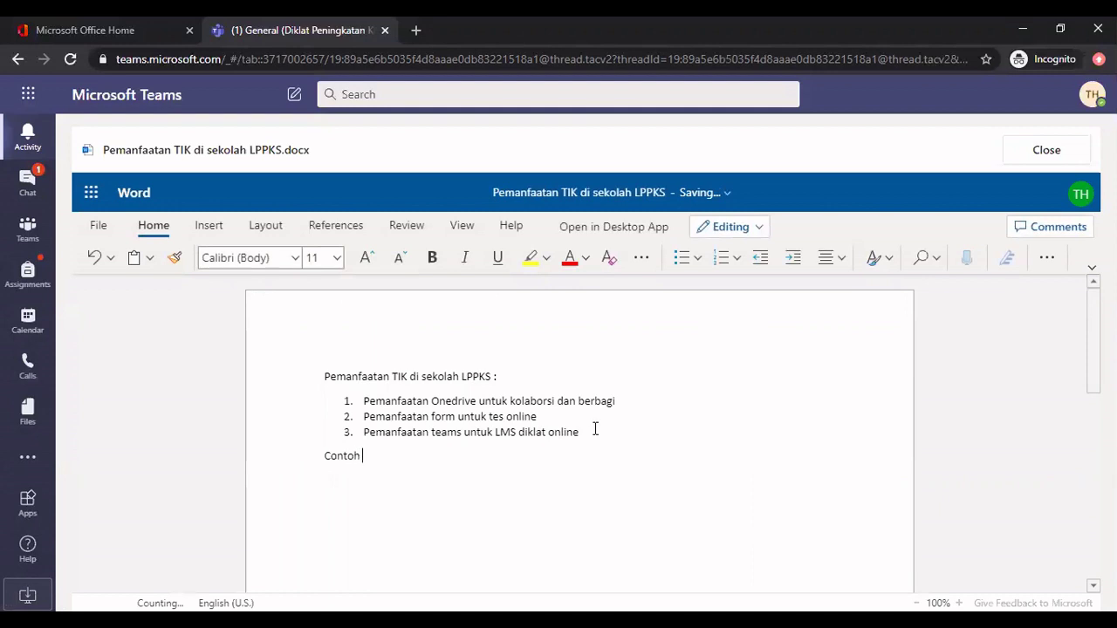
{"action": "type", "text": " integr"}
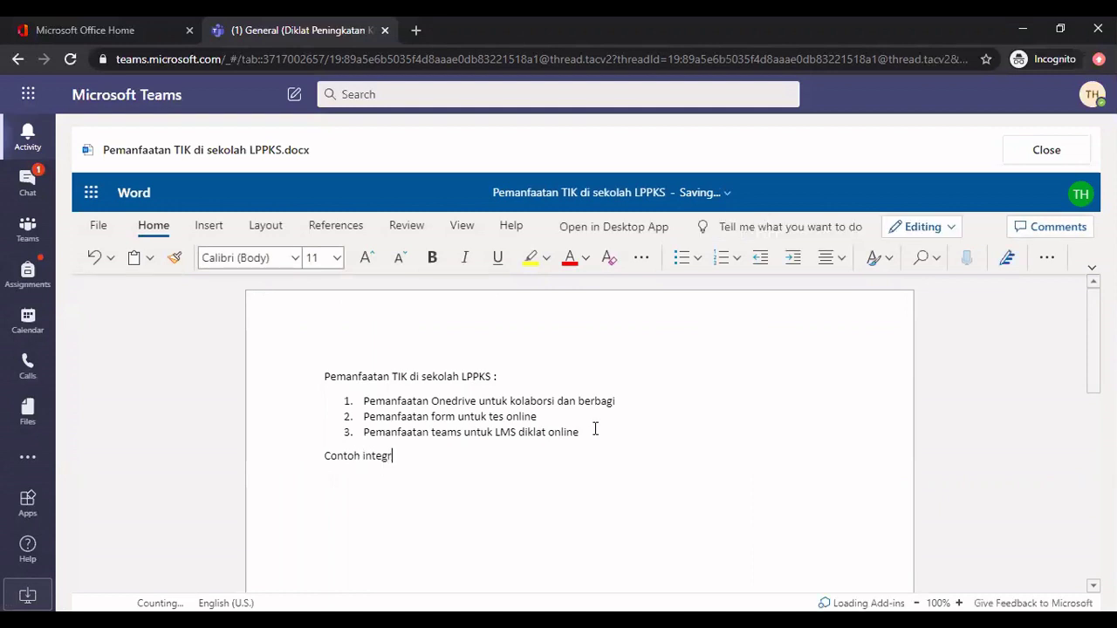
{"action": "type", "text": "asi TIK ad"}
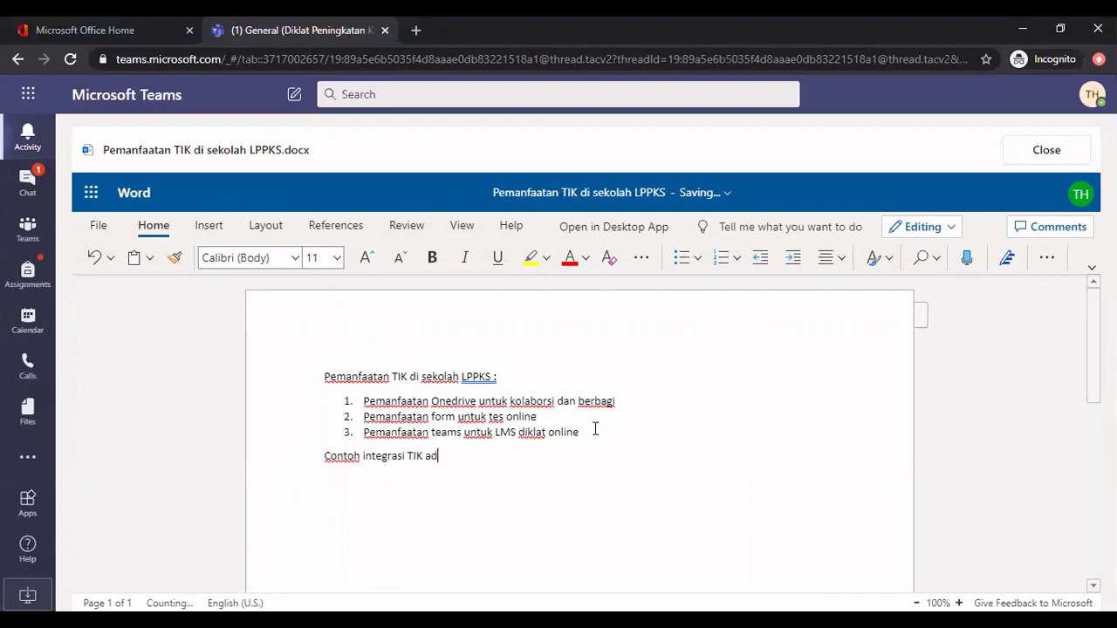
{"action": "type", "text": "alah pen"}
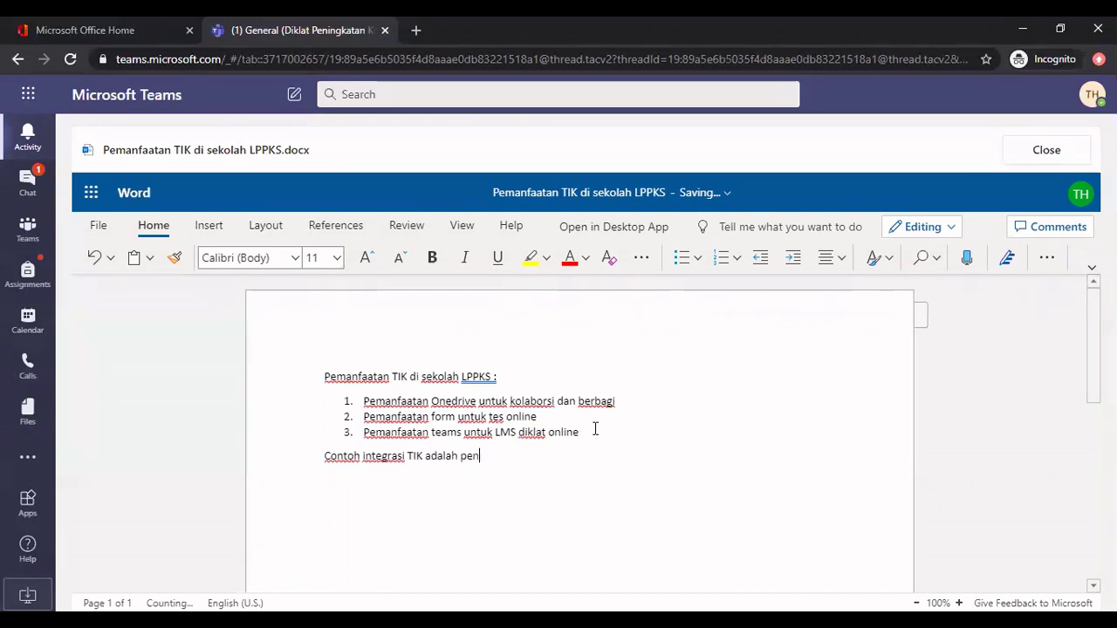
{"action": "type", "text": "ggunaa"}
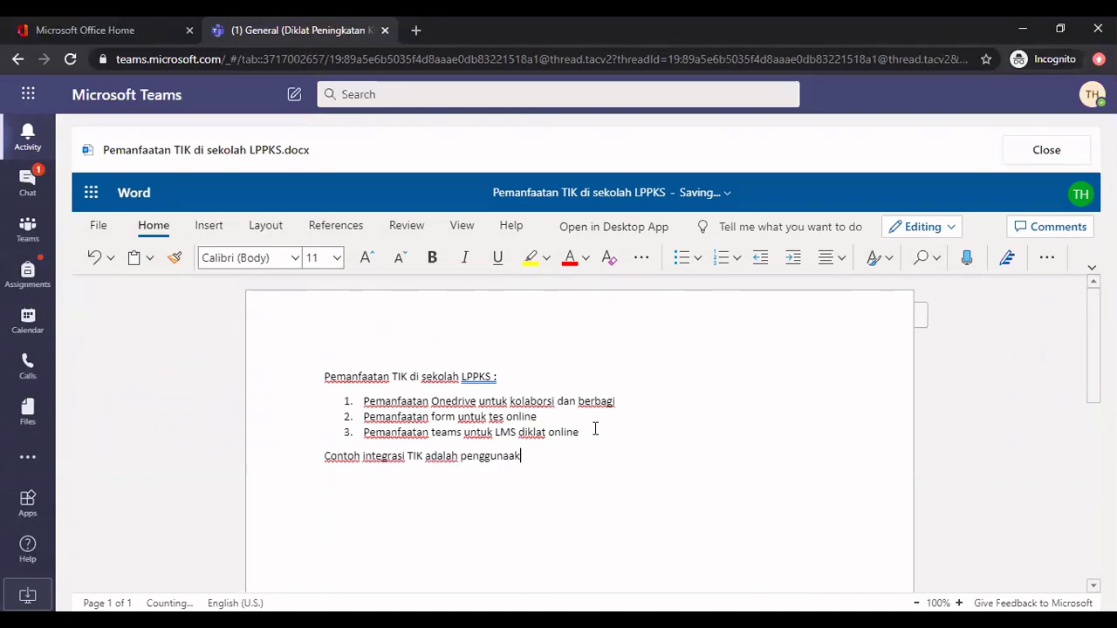
{"action": "type", "text": "k"}
{"action": "key", "text": "BackSpace"}
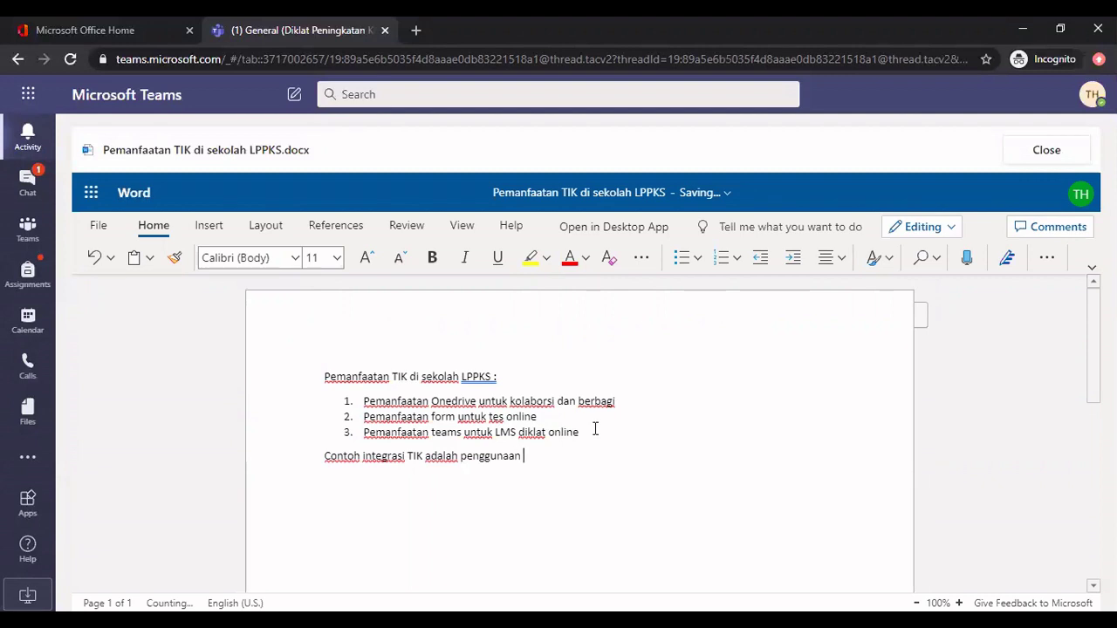
{"action": "type", "text": "n ketiga laya"}
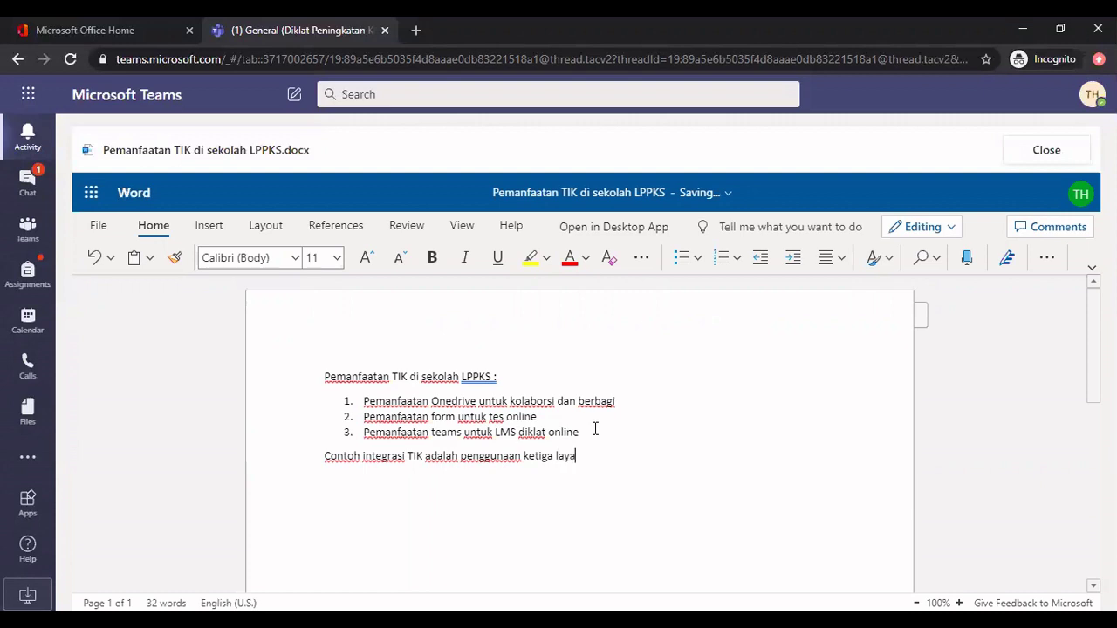
{"action": "type", "text": "nan "}
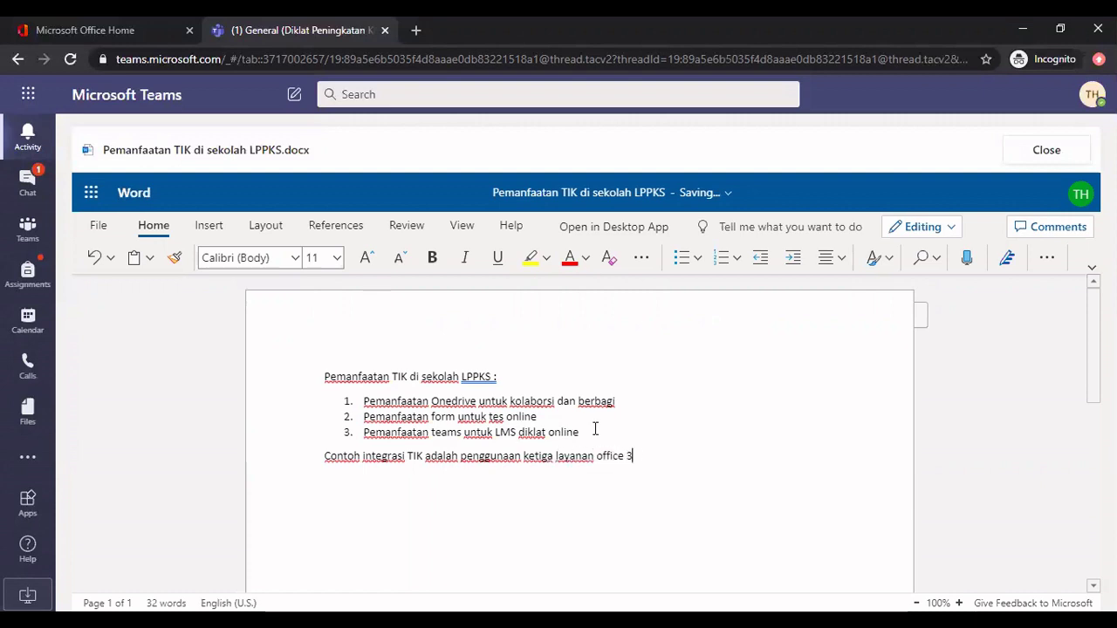
{"action": "type", "text": "office 365 diatas untuk"}
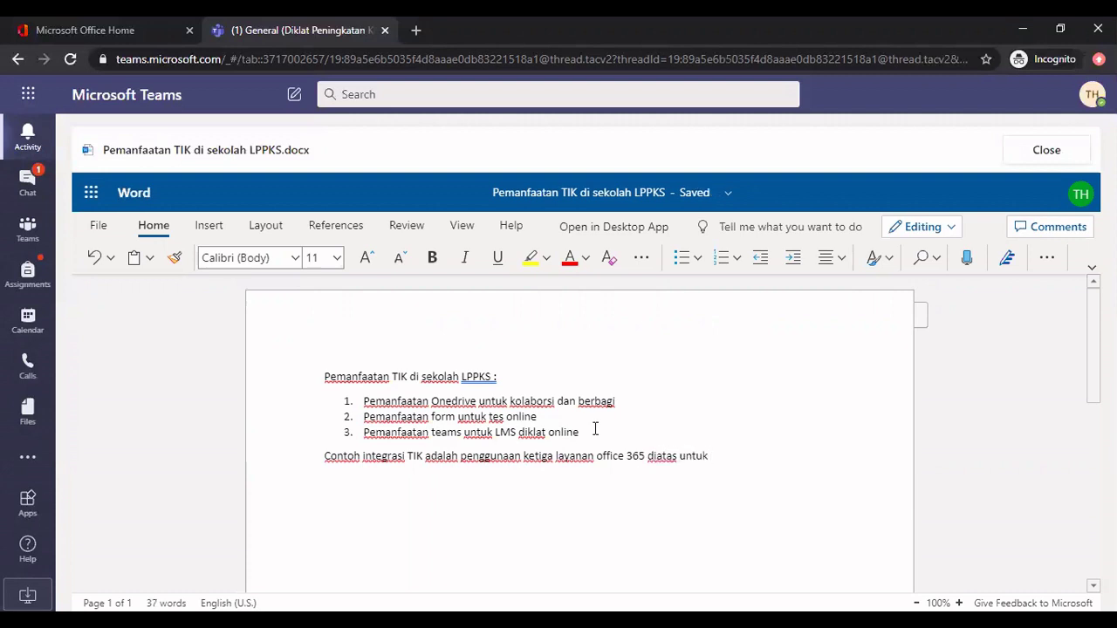
{"action": "type", "text": "LMS seleksi"}
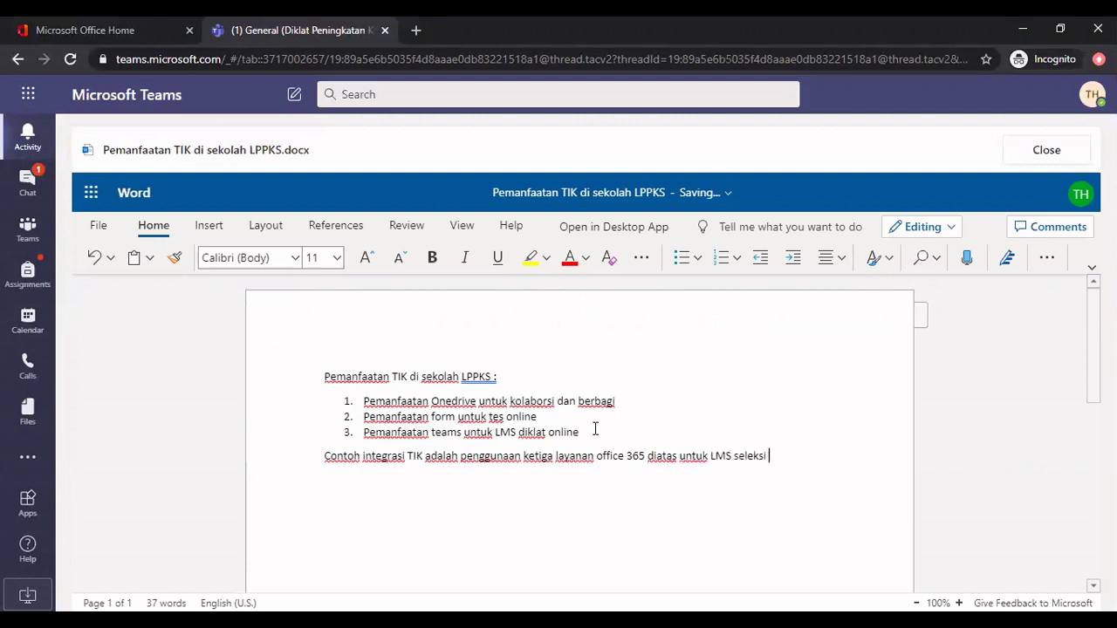
{"action": "type", "text": " kepala sekolah"}
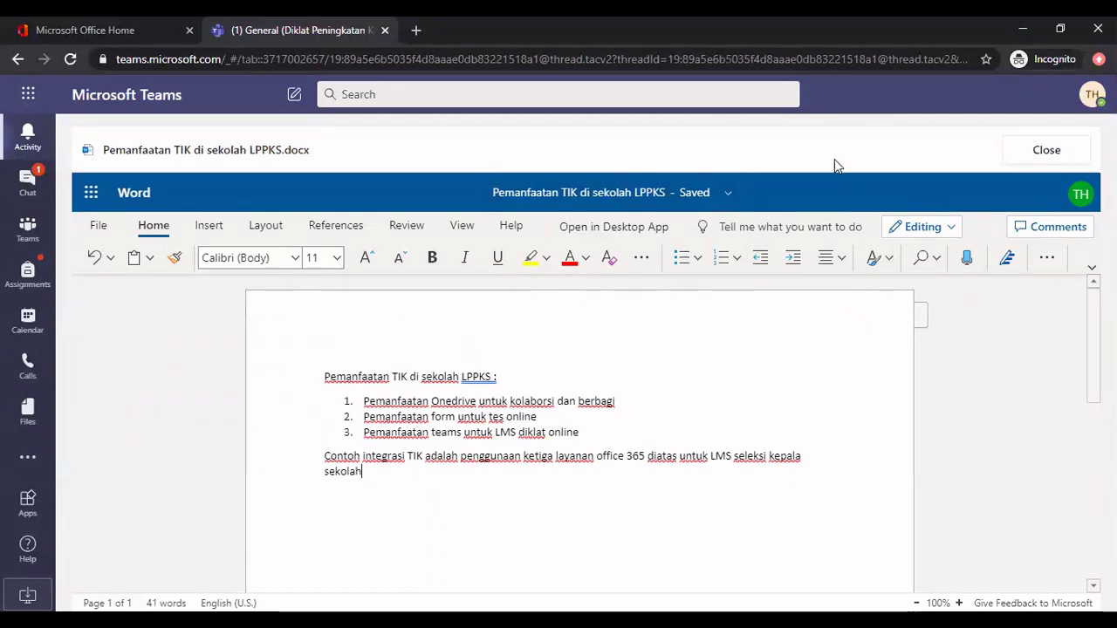
Close the edited Word document and turn the Pemanfaatan TIK di Sekolah assignment in again
{"action": "left_click", "coordinate": [1060, 151]}
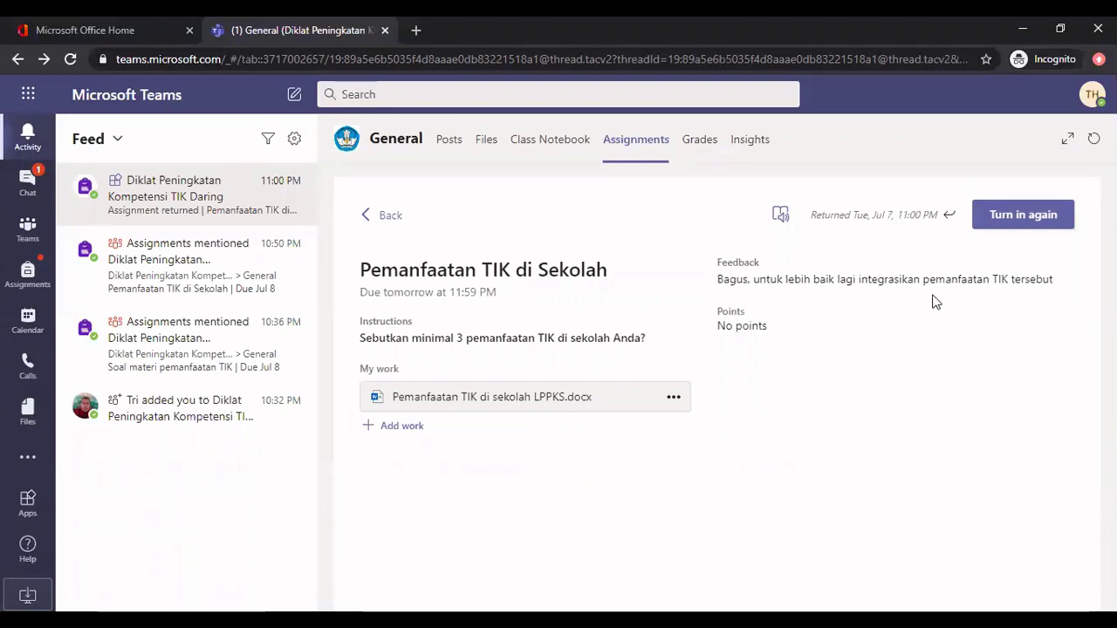
{"action": "left_click", "coordinate": [1046, 218]}
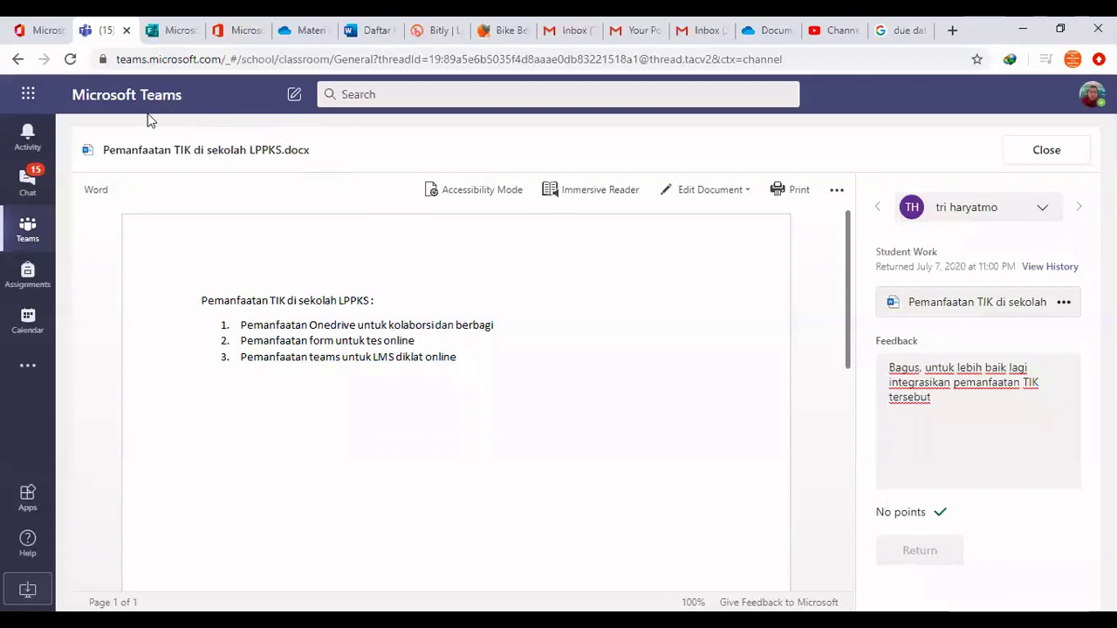
Go to the General channel's Assignments tab and open the Pemanfaatan TIK di Sekolah submissions list
{"action": "left_click", "coordinate": [28, 135]}
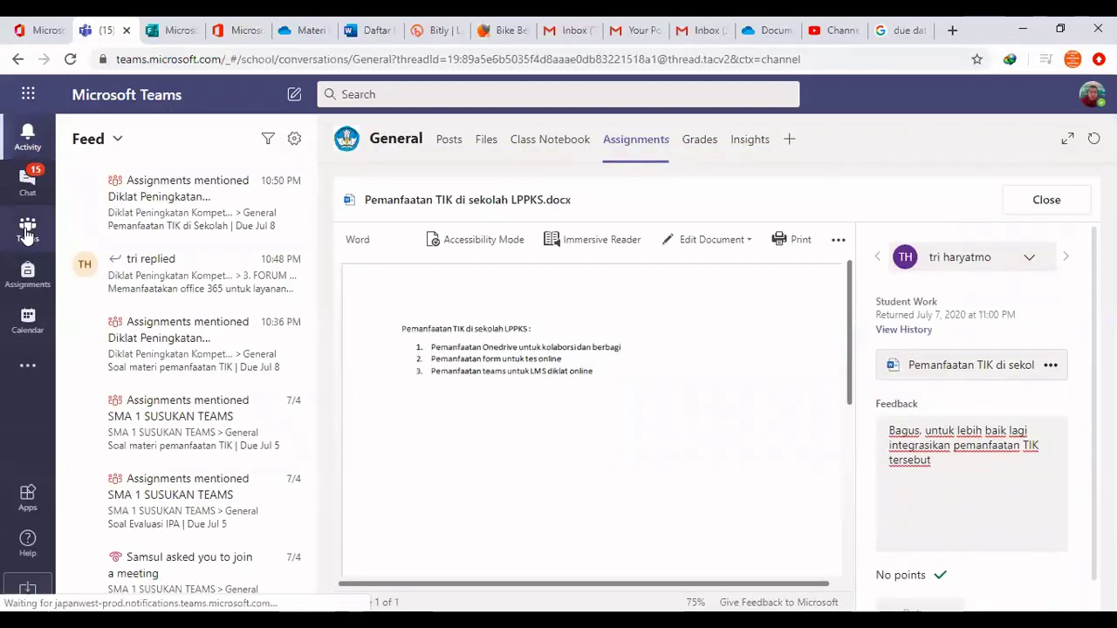
{"action": "left_click", "coordinate": [27, 228]}
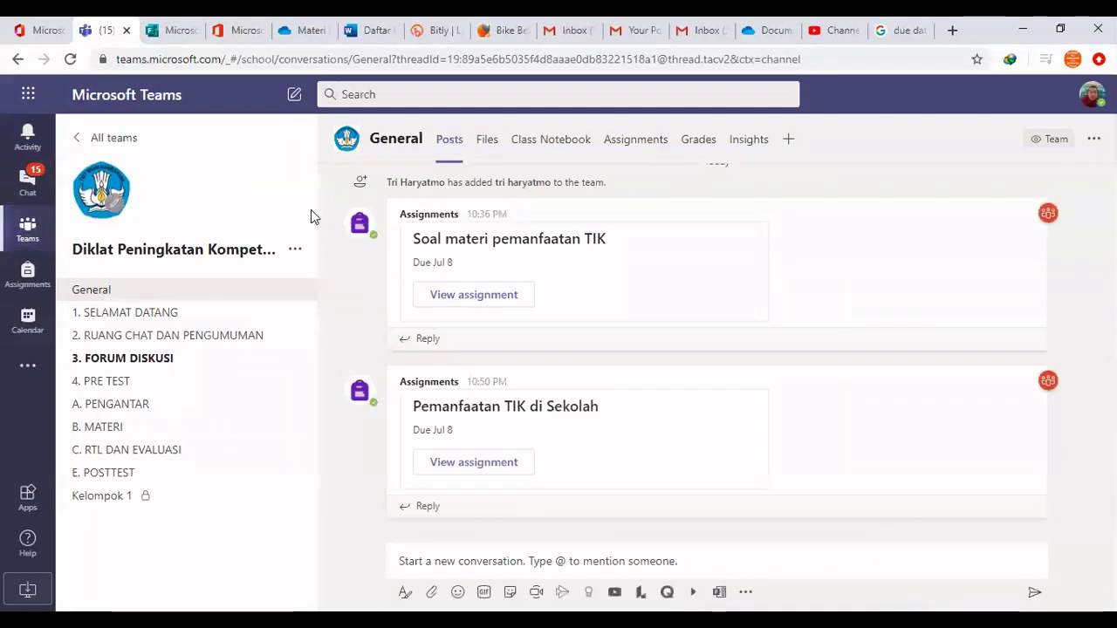
{"action": "left_click", "coordinate": [635, 149]}
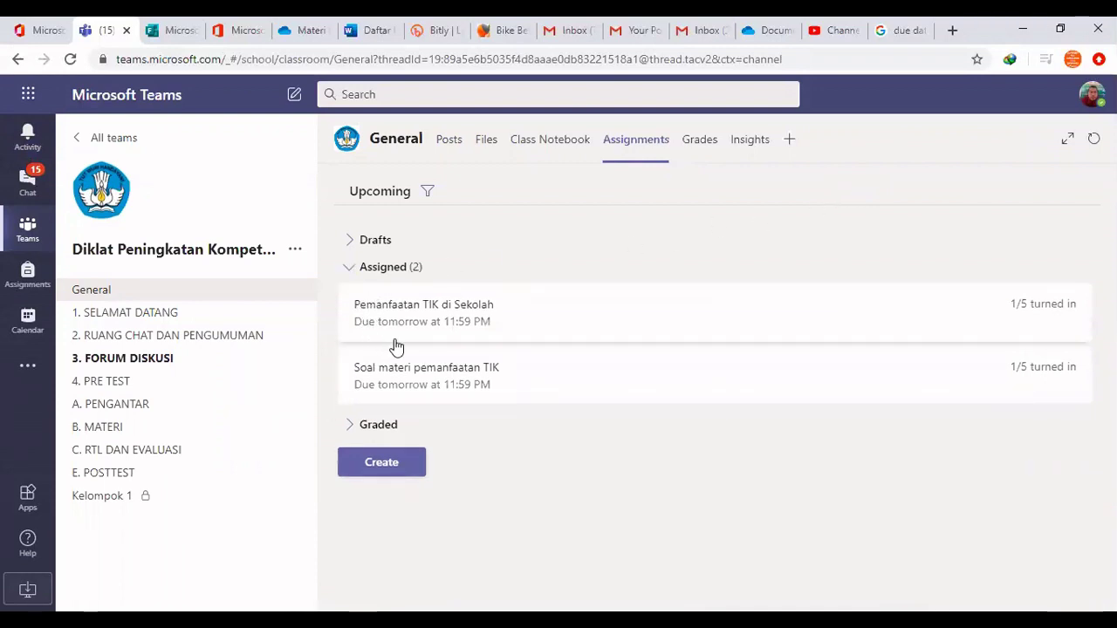
{"action": "left_click", "coordinate": [451, 314]}
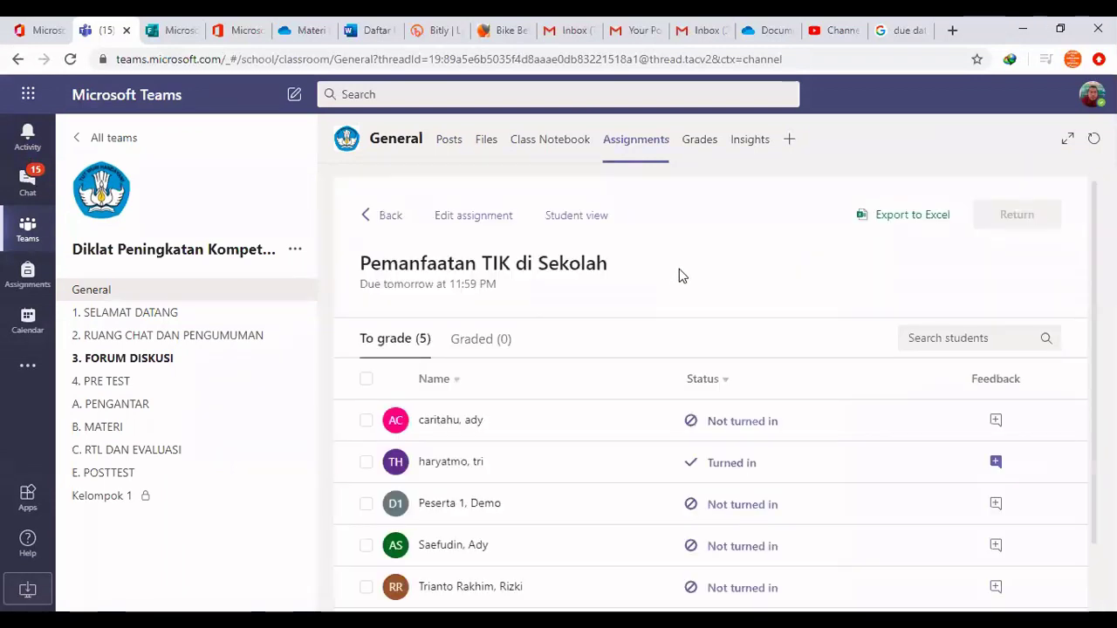
Open the student's resubmitted work from the Pemanfaatan TIK di Sekolah grading list
{"action": "scroll", "coordinate": [687, 266], "scroll_direction": "down", "scroll_amount": 1}
{"action": "scroll", "coordinate": [686, 267], "scroll_direction": "down", "scroll_amount": 1}
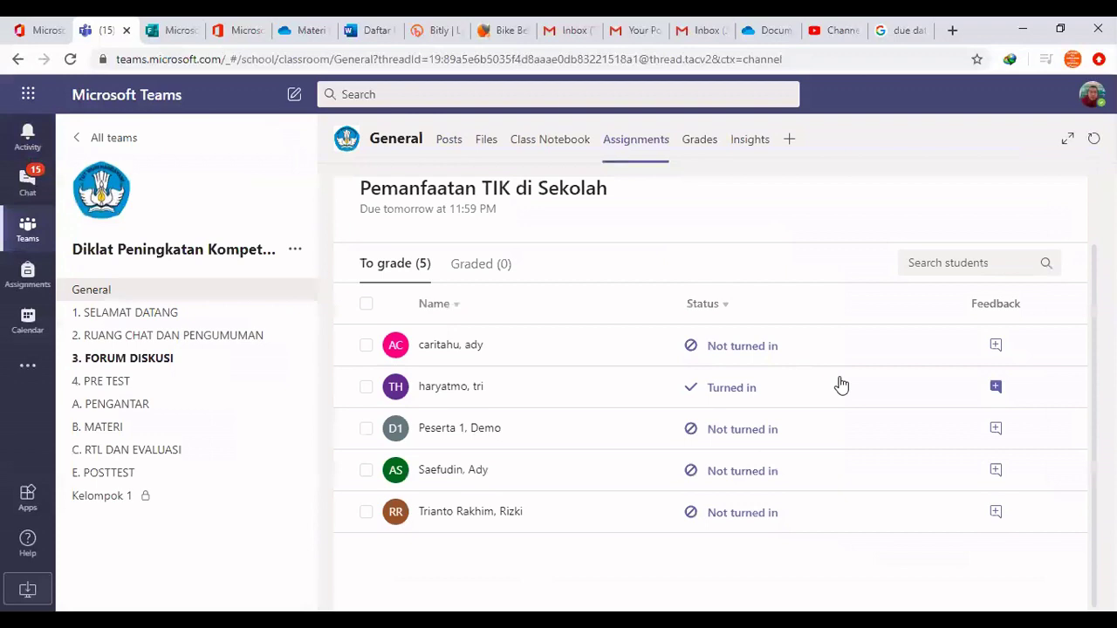
{"action": "left_click", "coordinate": [996, 389]}
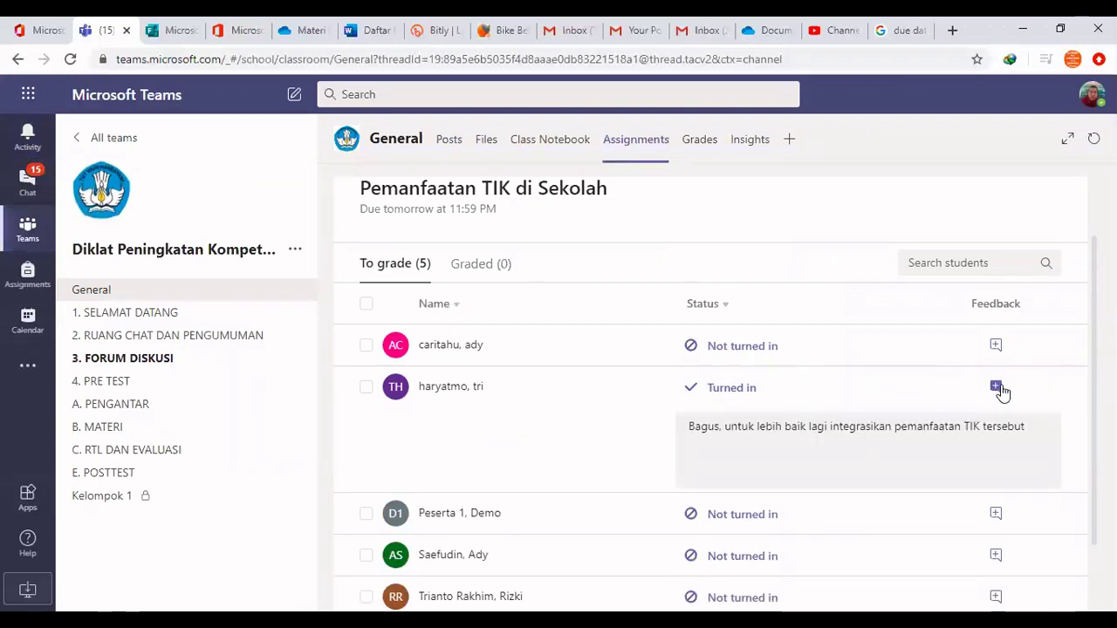
{"action": "left_click", "coordinate": [721, 390]}
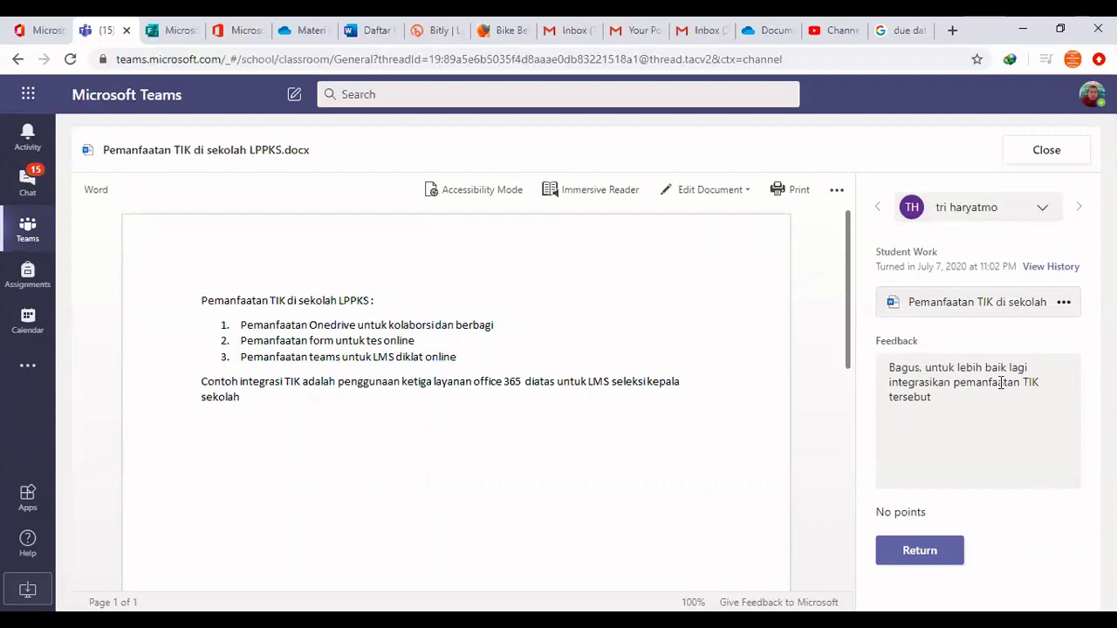
Delete the old feedback, return the work to the student, and close back to the grading list
{"action": "left_click_drag", "start_coordinate": [932, 398], "coordinate": [891, 364]}
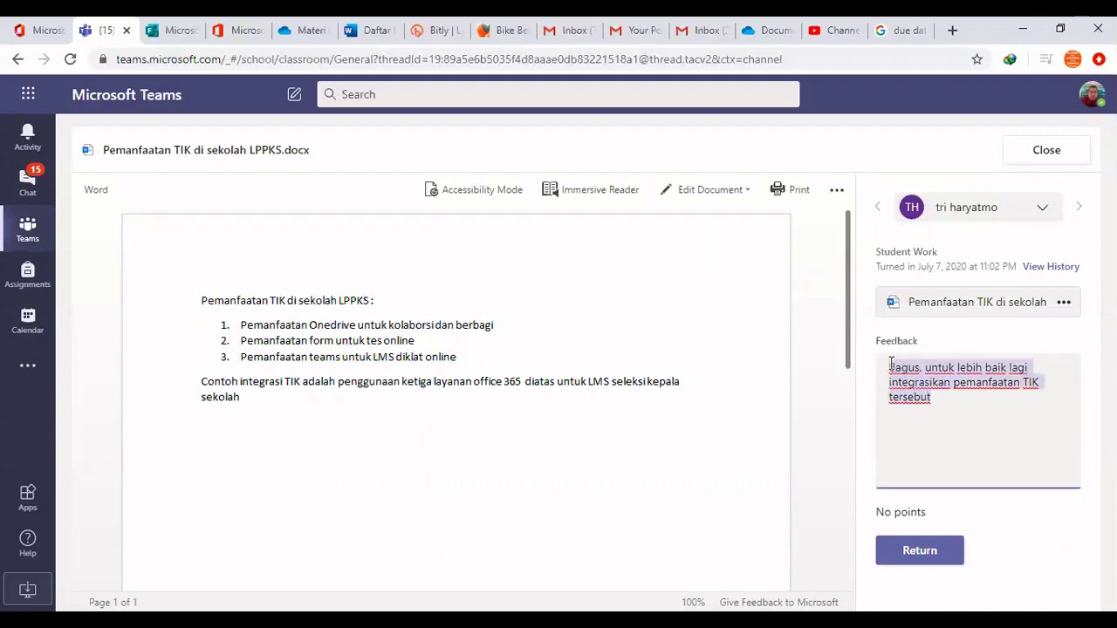
{"action": "key", "text": "BackSpace"}
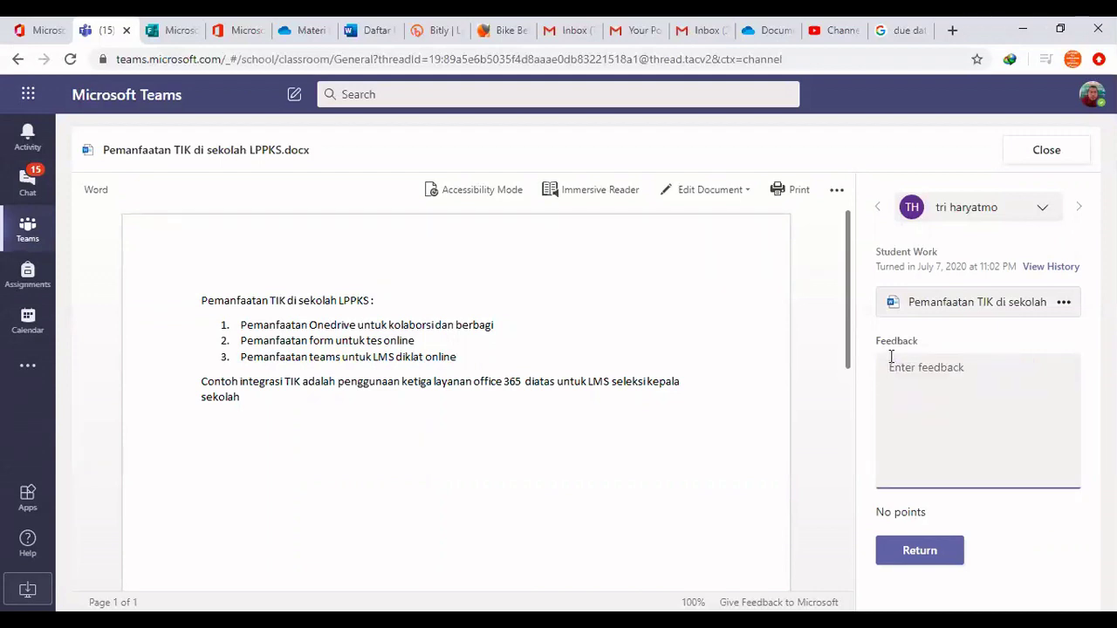
{"action": "scroll", "coordinate": [817, 516], "scroll_direction": "down", "scroll_amount": 5}
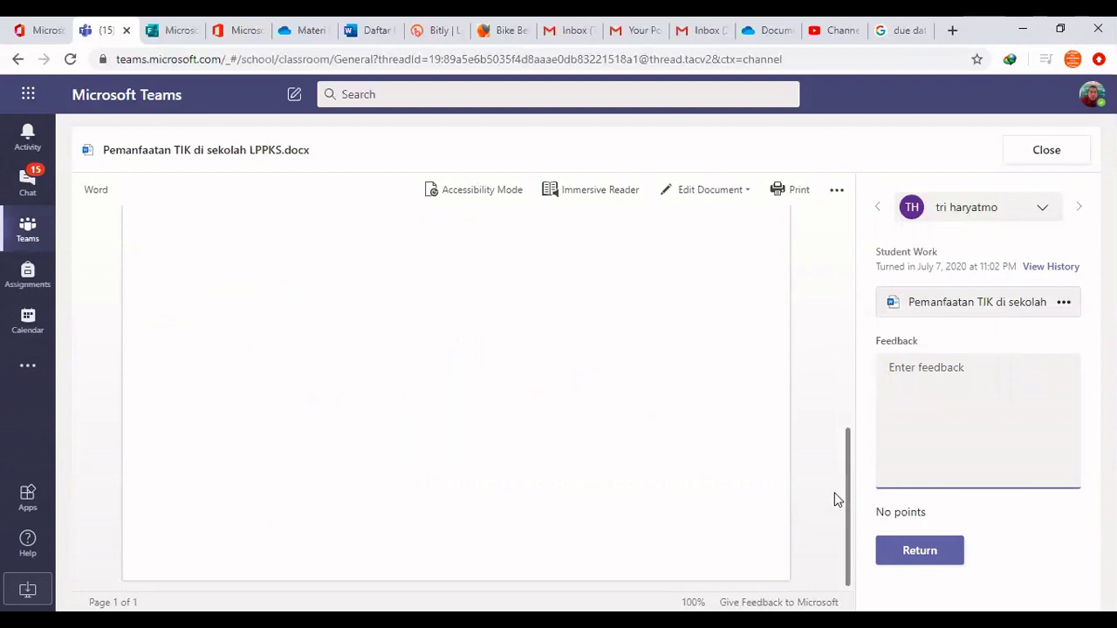
{"action": "scroll", "coordinate": [832, 489], "scroll_direction": "up", "scroll_amount": 5}
{"action": "left_click", "coordinate": [903, 508]}
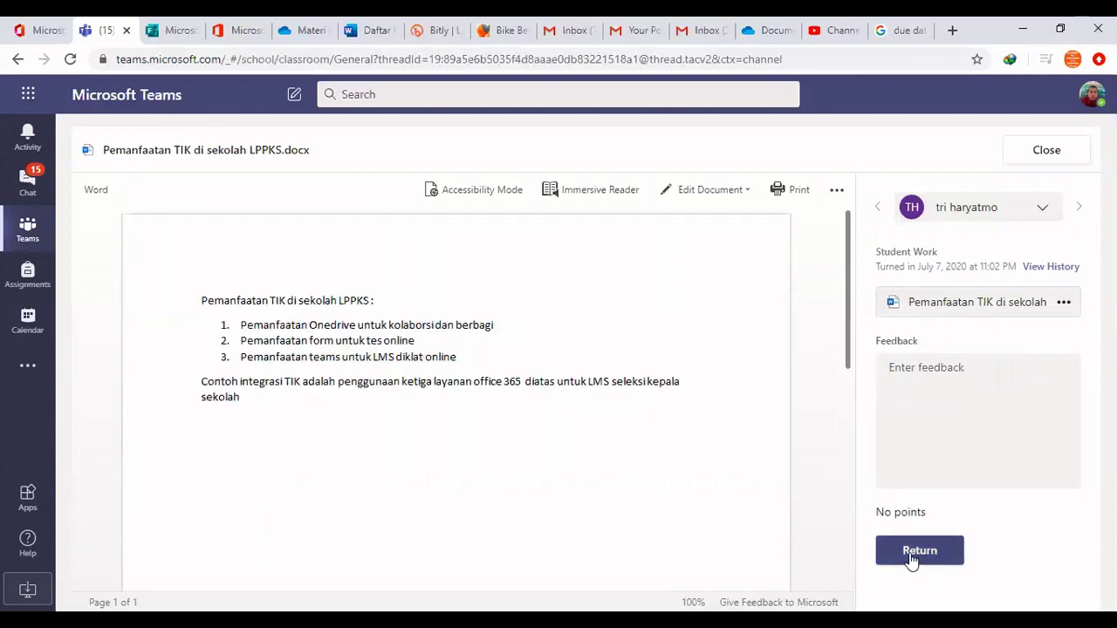
{"action": "left_click", "coordinate": [918, 554]}
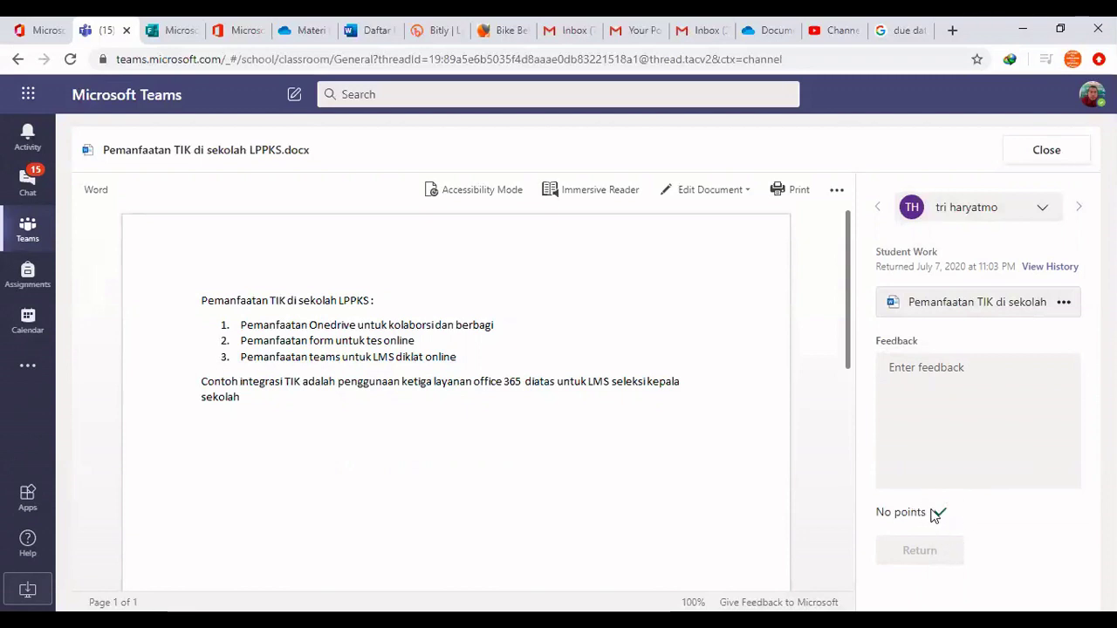
{"action": "mouse_move", "coordinate": [943, 514]}
{"action": "left_click", "coordinate": [1043, 150]}
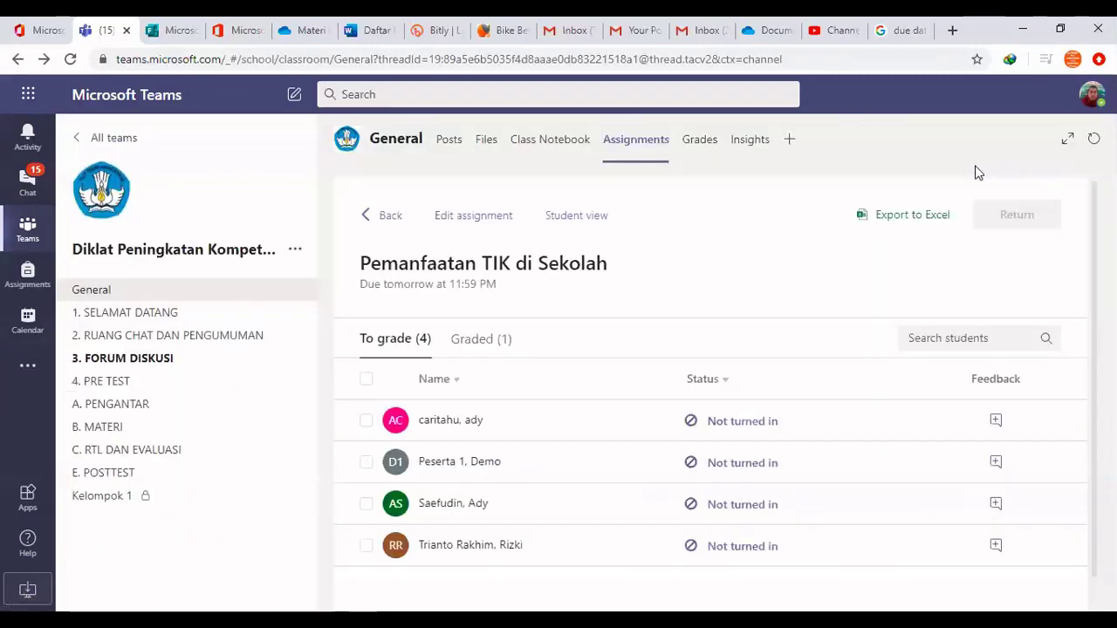
Edit the Pemanfaatan TIK di Sekolah assignment to be worth 100 points and save the update
{"action": "left_click", "coordinate": [481, 218]}
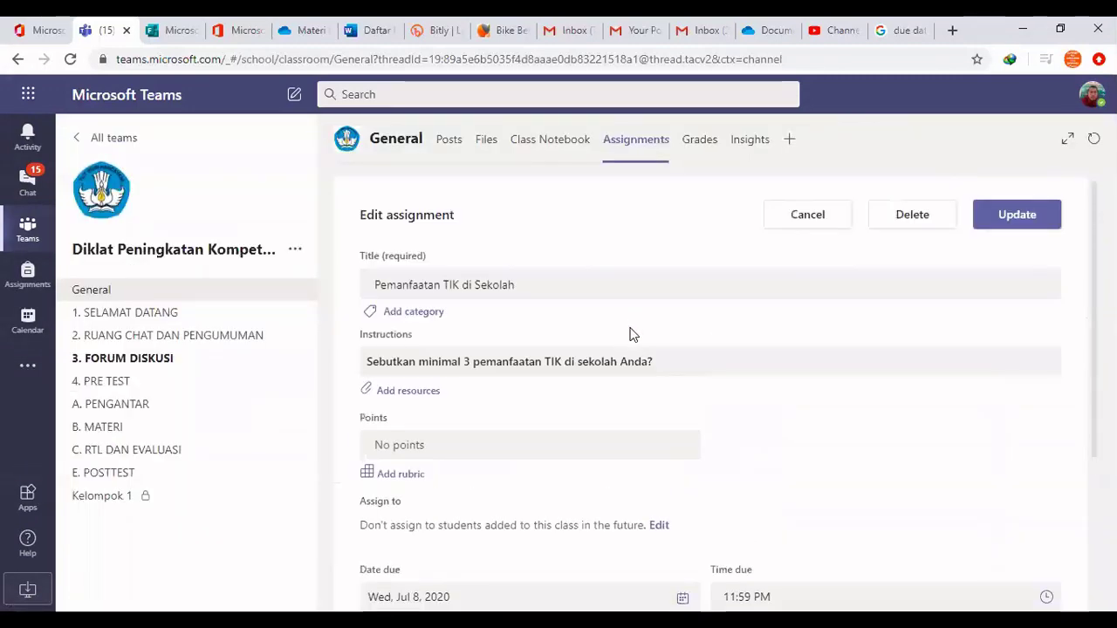
{"action": "scroll", "coordinate": [610, 404], "scroll_direction": "down", "scroll_amount": 2}
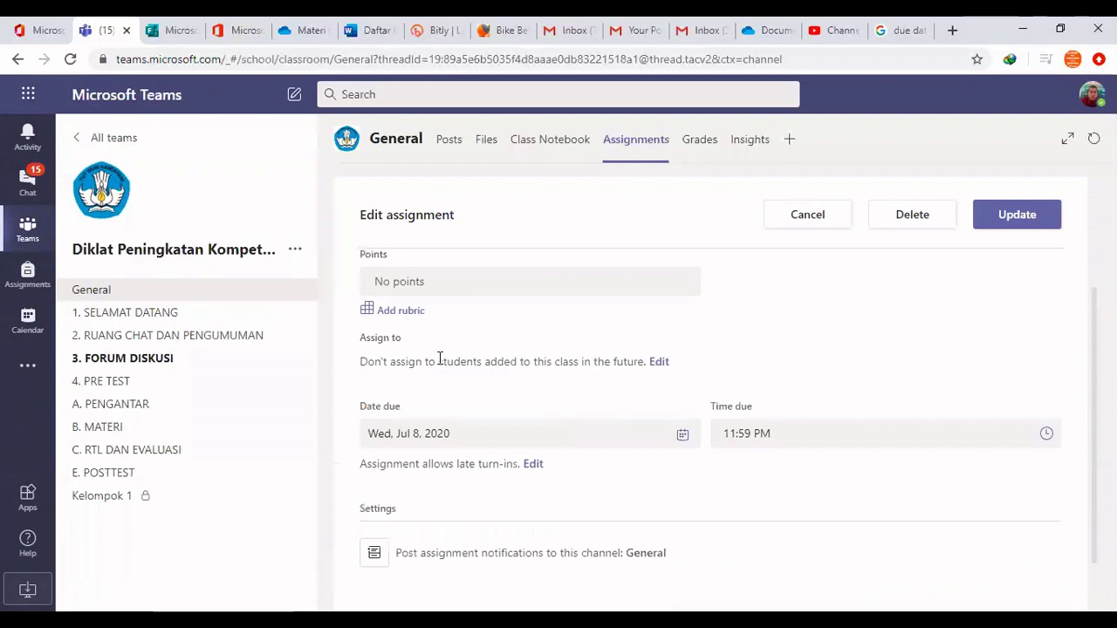
{"action": "scroll", "coordinate": [428, 357], "scroll_direction": "up", "scroll_amount": 1}
{"action": "left_click", "coordinate": [393, 363]}
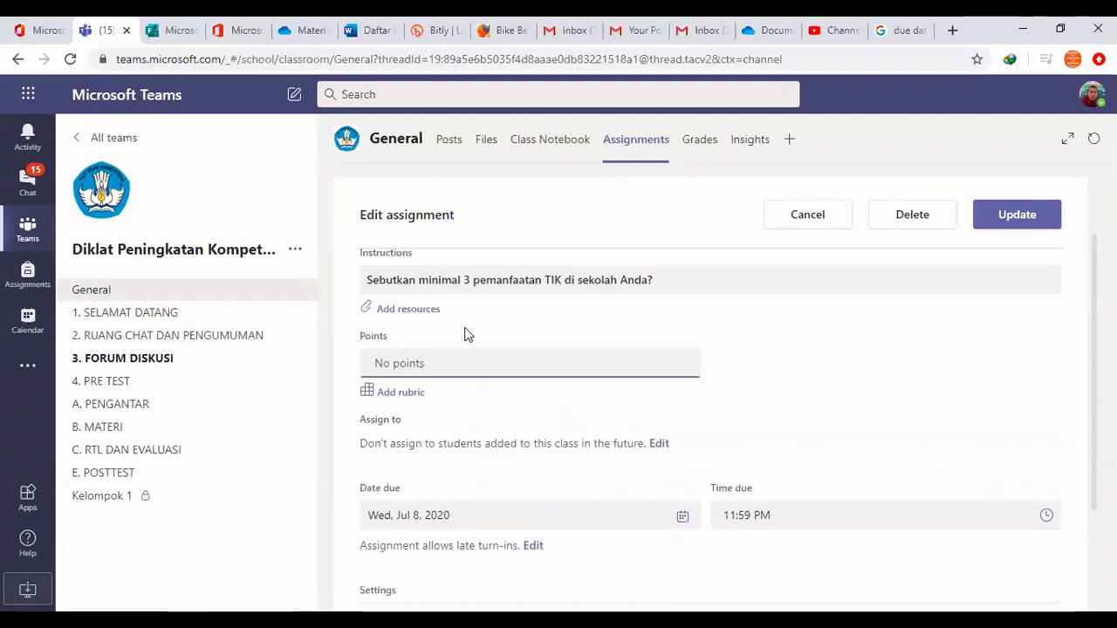
{"action": "type", "text": "100"}
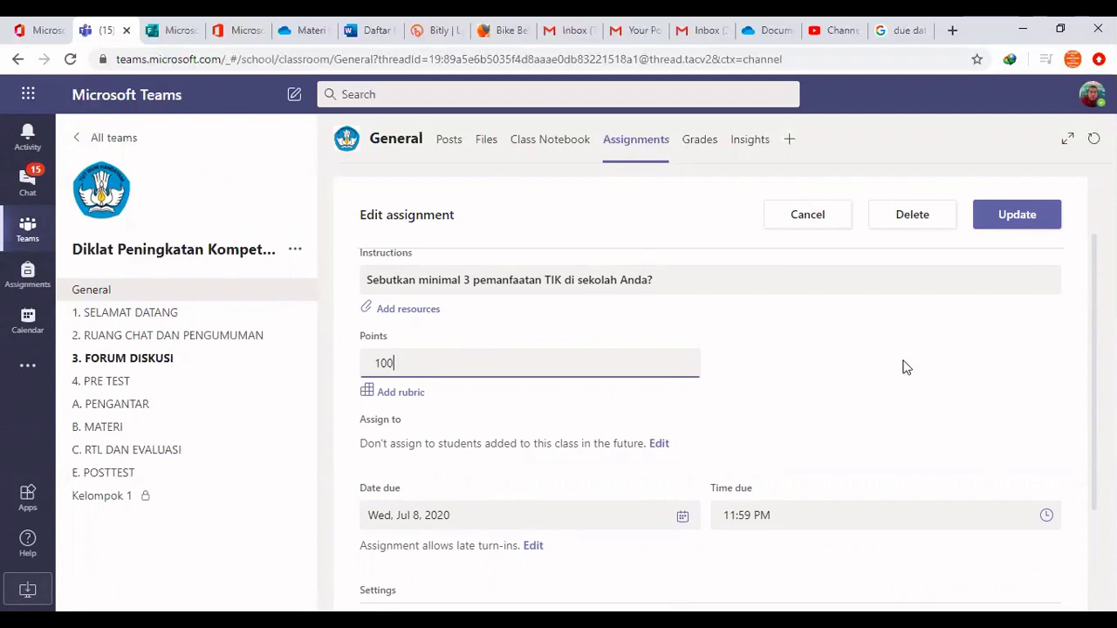
{"action": "left_click", "coordinate": [1015, 216]}
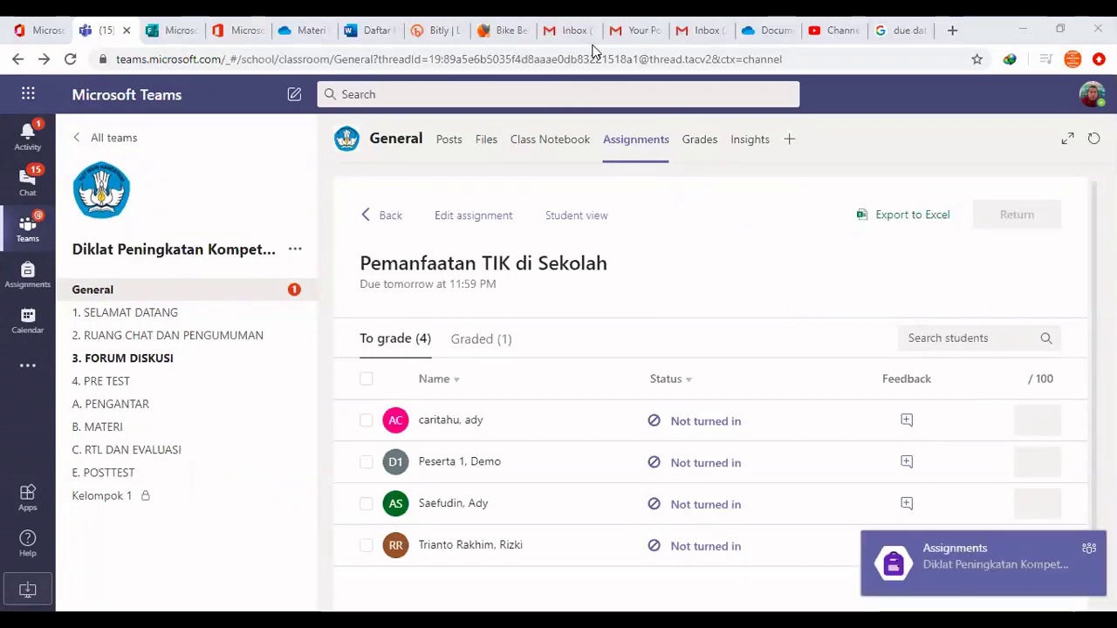
In the reloaded student window, open the assignment from the Diklat Peningkatan Kompetensi TIK Daring team and turn it in again
{"action": "left_click", "coordinate": [889, 550]}
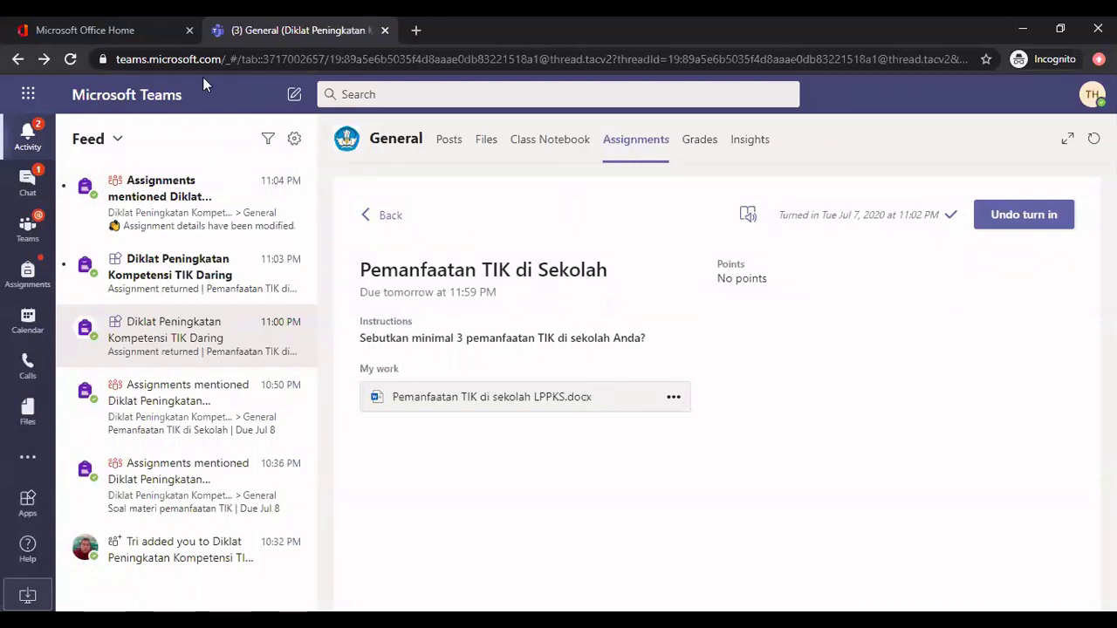
{"action": "left_click", "coordinate": [71, 58]}
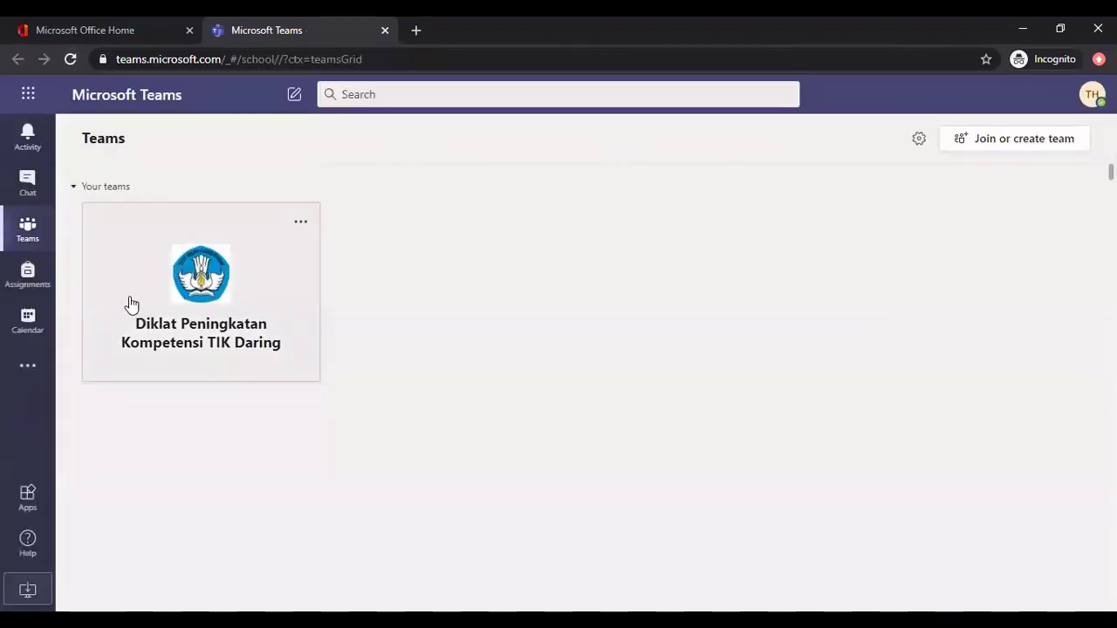
{"action": "left_click", "coordinate": [174, 289]}
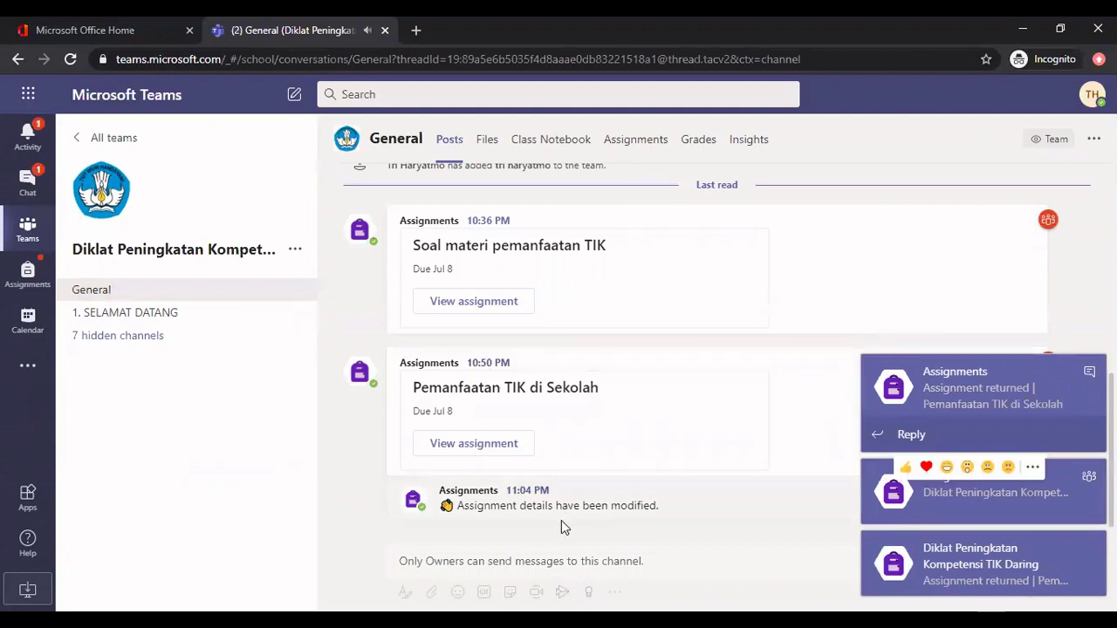
{"action": "left_click", "coordinate": [463, 450]}
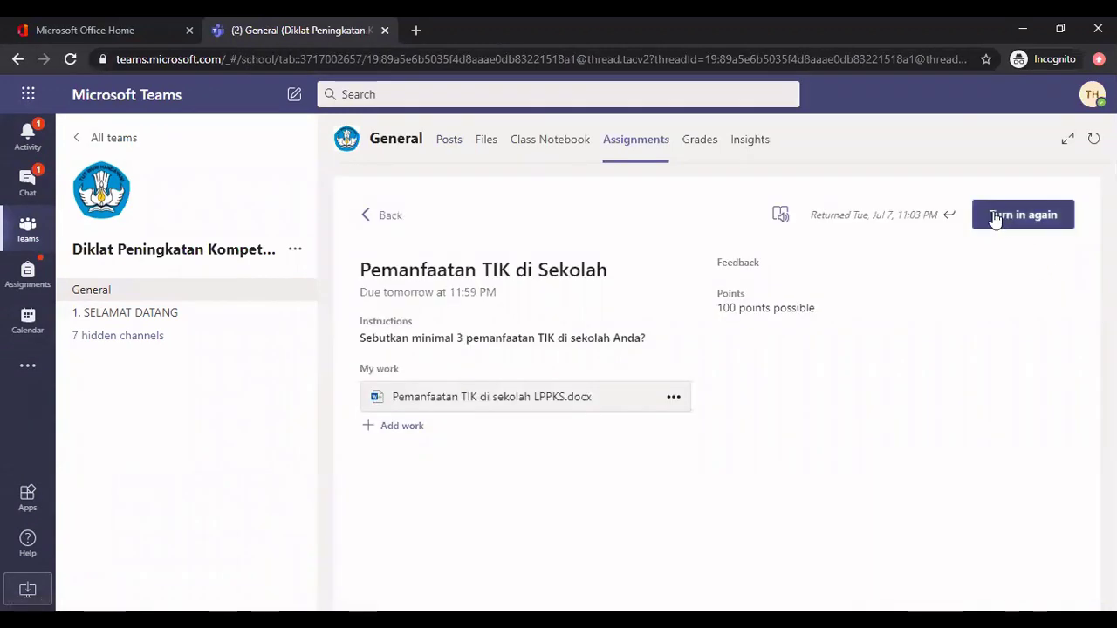
{"action": "left_click", "coordinate": [1024, 223]}
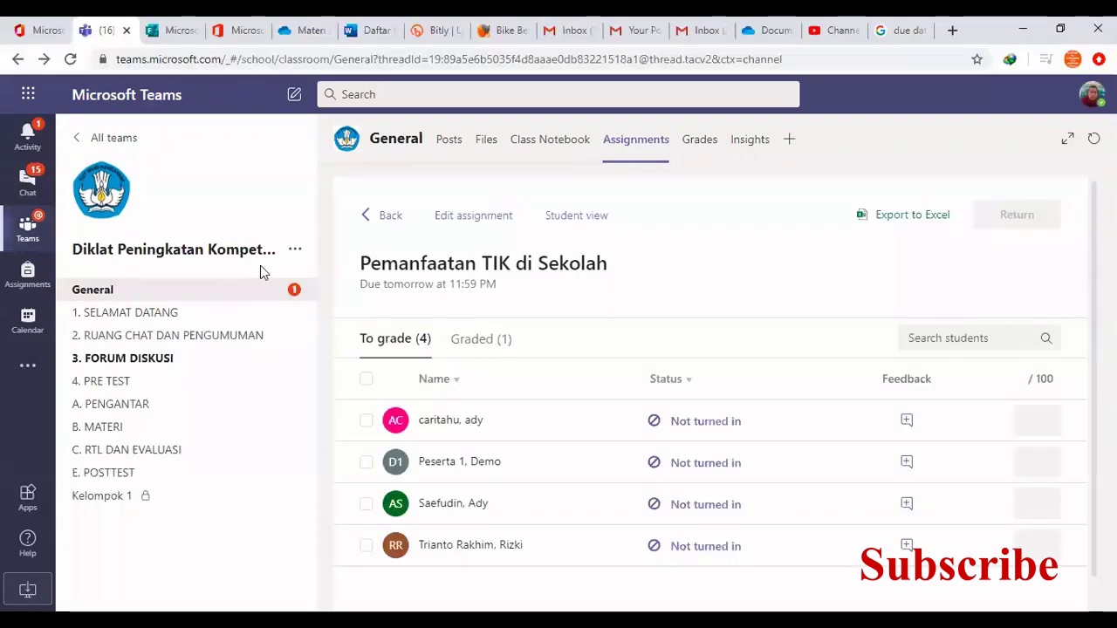
From the Activity feed, open the student's turned-in 'Pemanfaatan TIK di sekolah LPPKS.docx' for grading
{"action": "left_click", "coordinate": [28, 144]}
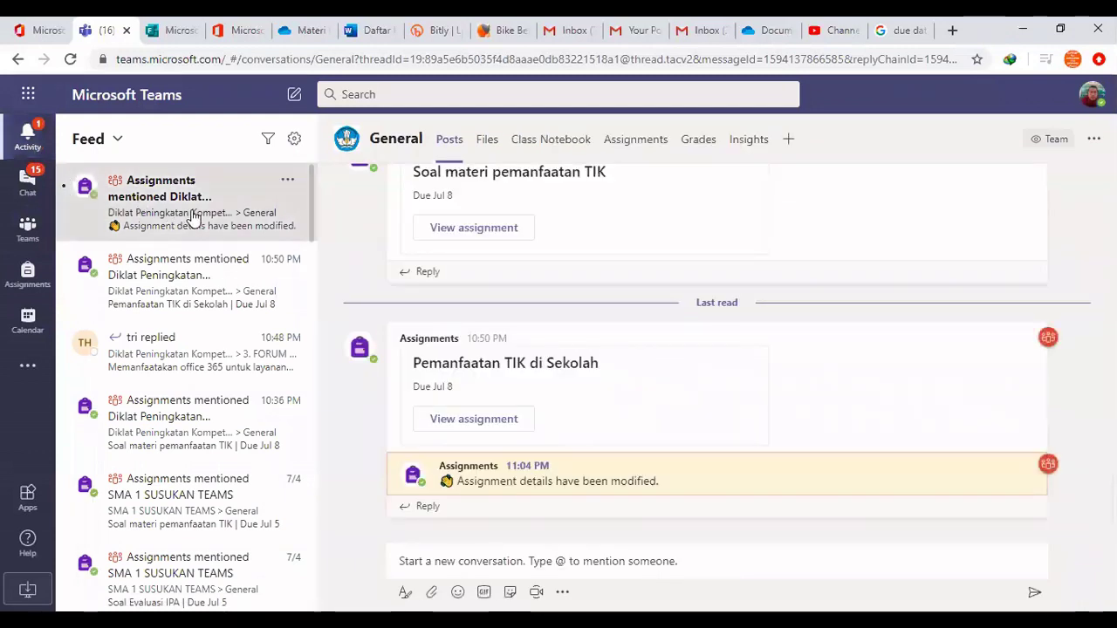
{"action": "left_click", "coordinate": [196, 216]}
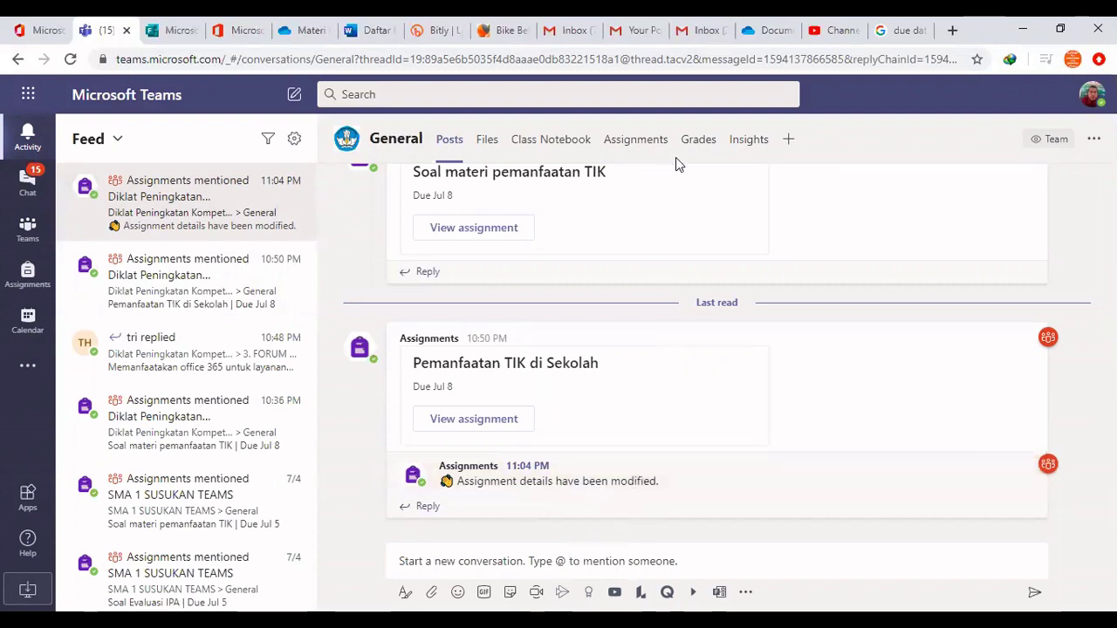
{"action": "left_click", "coordinate": [630, 144]}
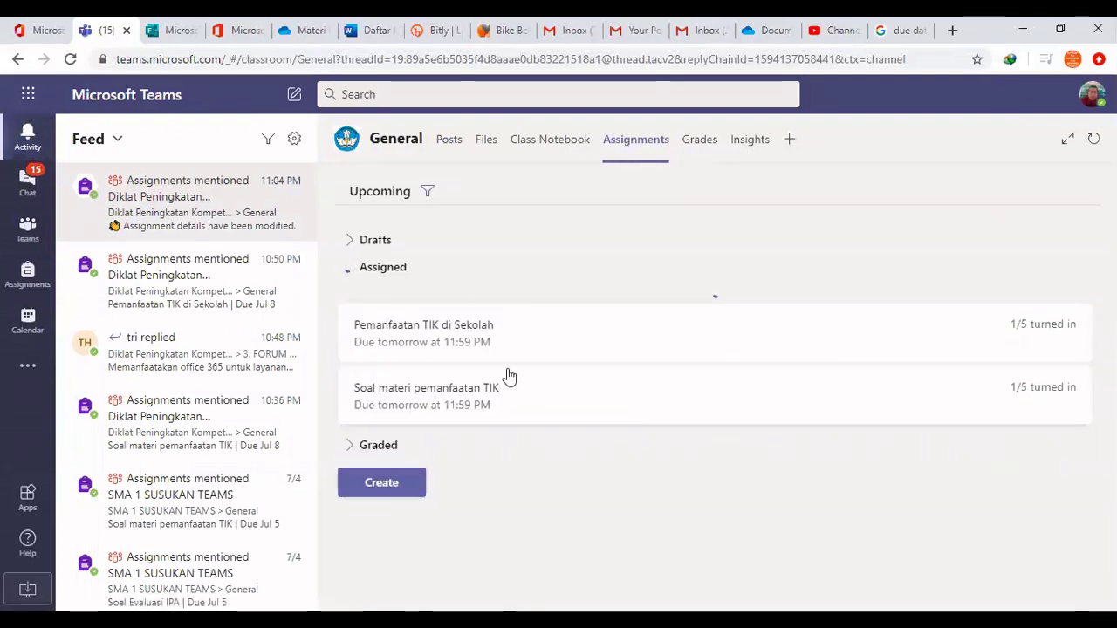
{"action": "left_click", "coordinate": [472, 320]}
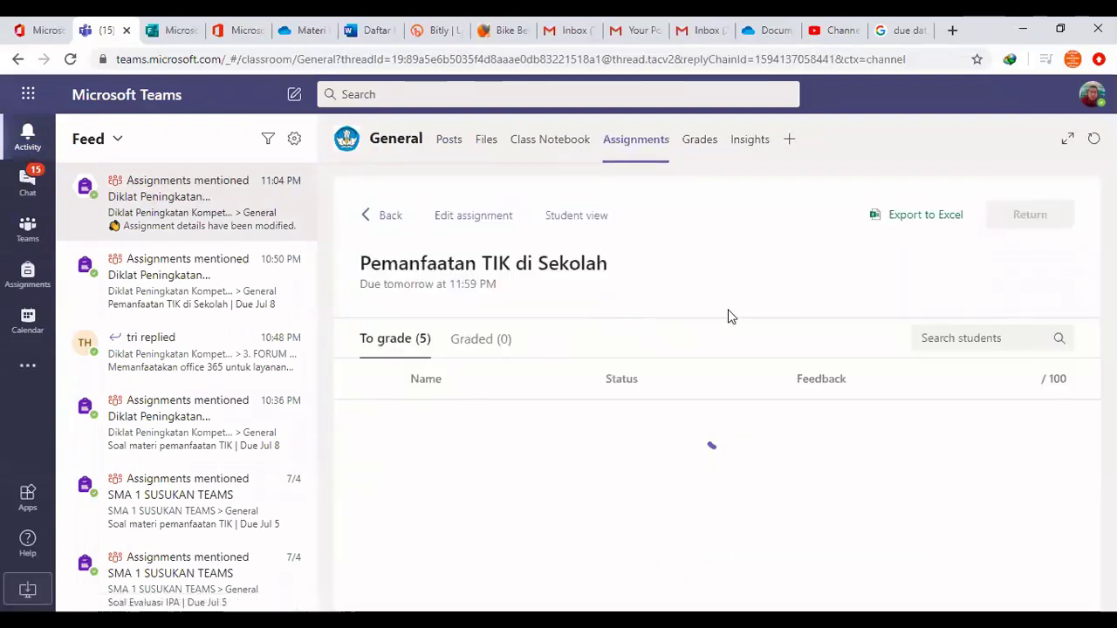
{"action": "scroll", "coordinate": [934, 400], "scroll_direction": "down", "scroll_amount": 1}
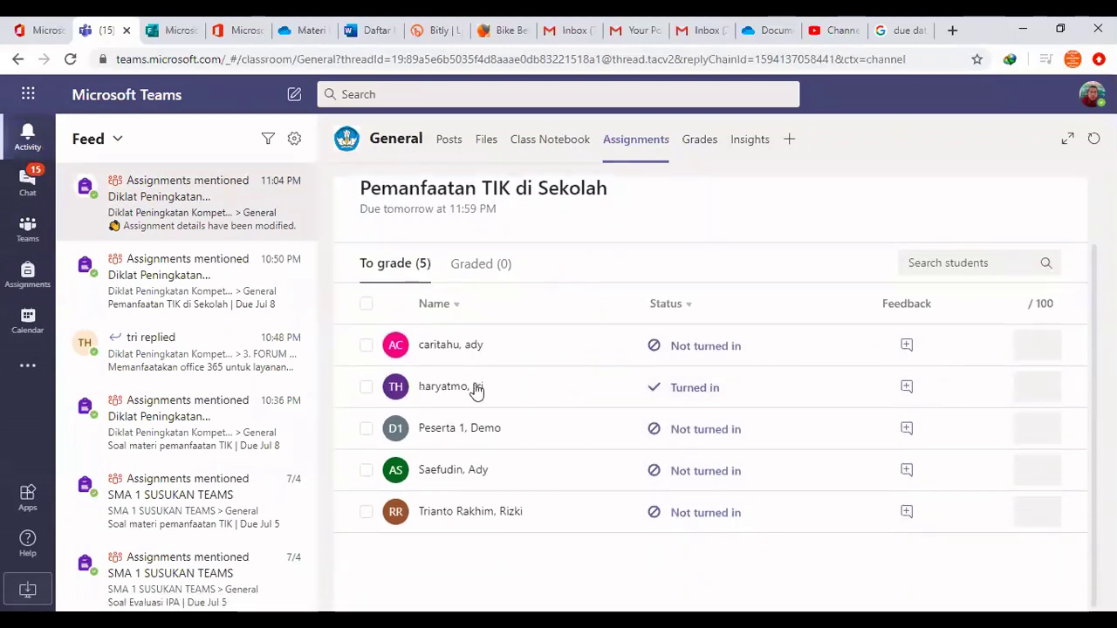
{"action": "left_click", "coordinate": [723, 390]}
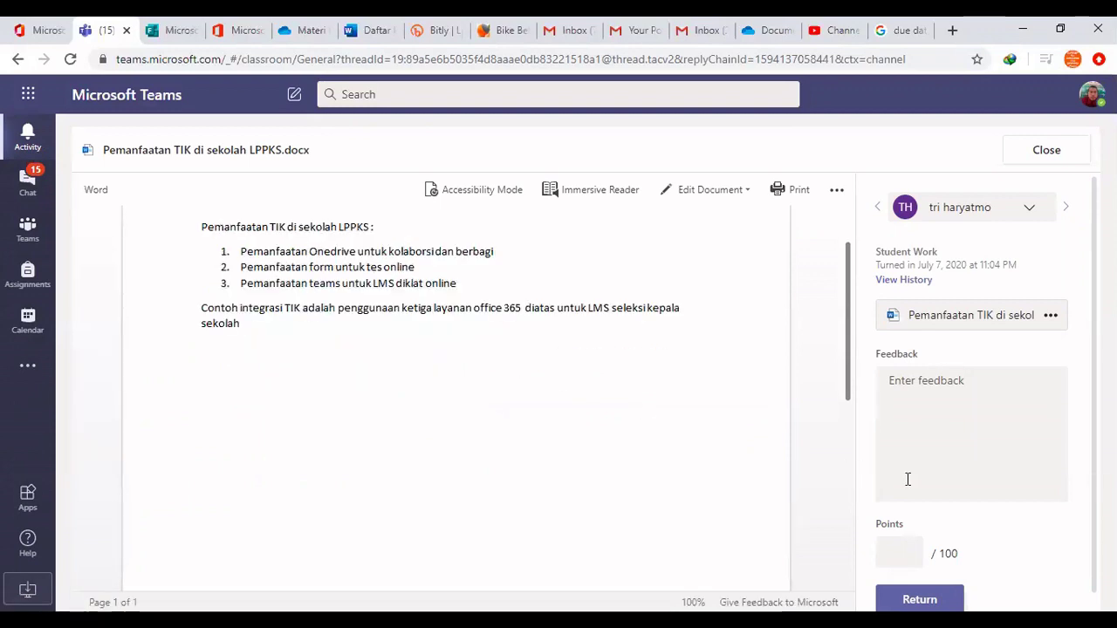
Give the resubmitted work 100 points, return it, and switch to the student's window
{"action": "scroll", "coordinate": [908, 480], "scroll_direction": "down", "scroll_amount": 1}
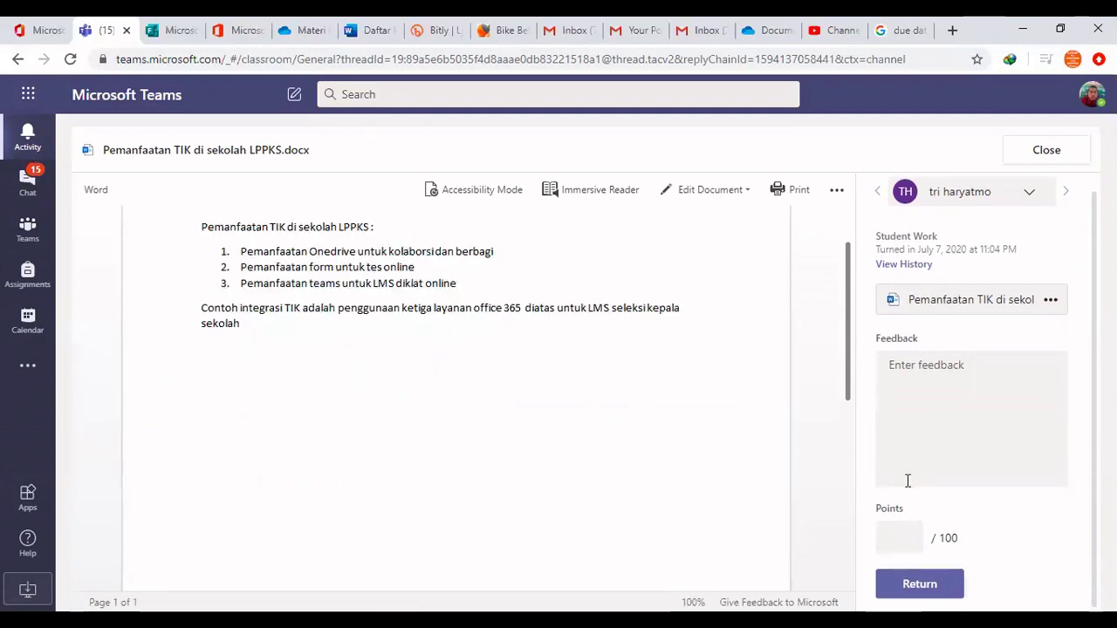
{"action": "left_click", "coordinate": [889, 541]}
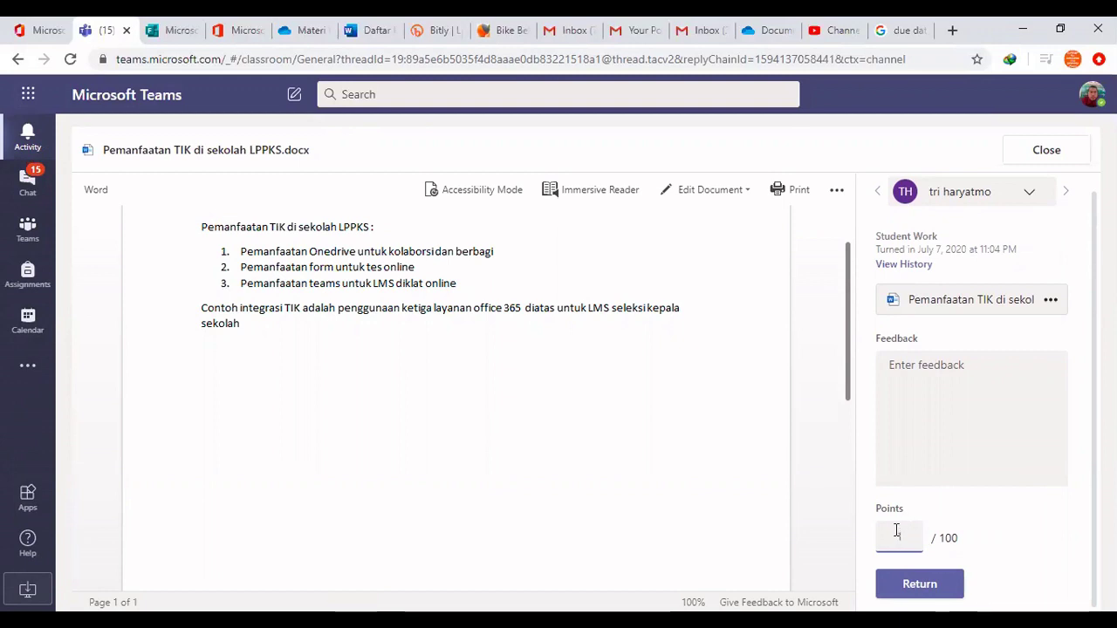
{"action": "type", "text": "100"}
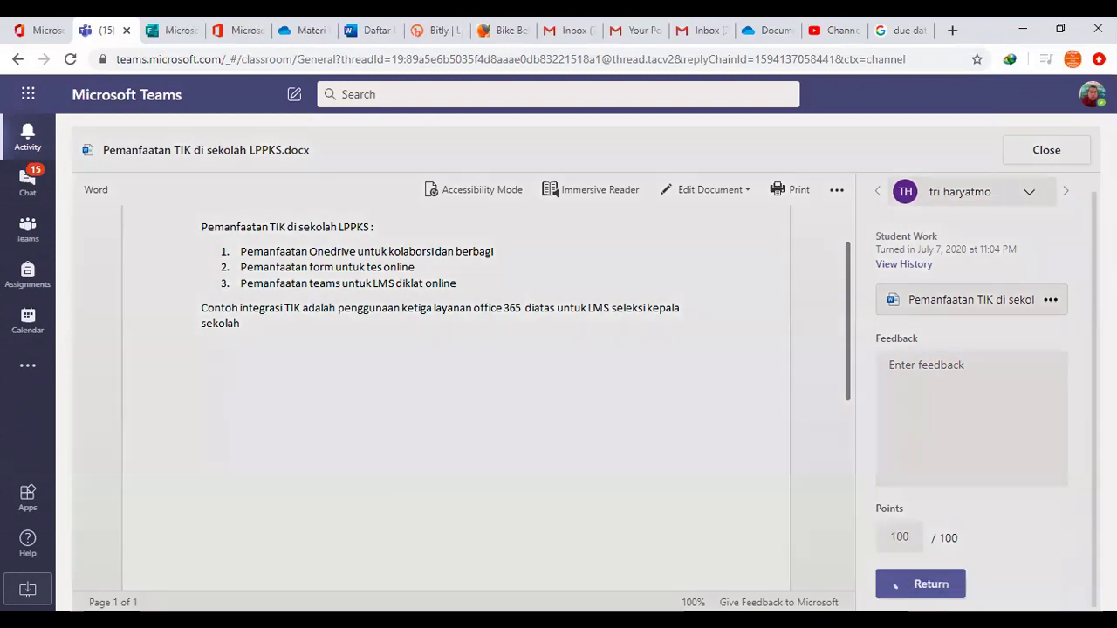
{"action": "left_click", "coordinate": [899, 583]}
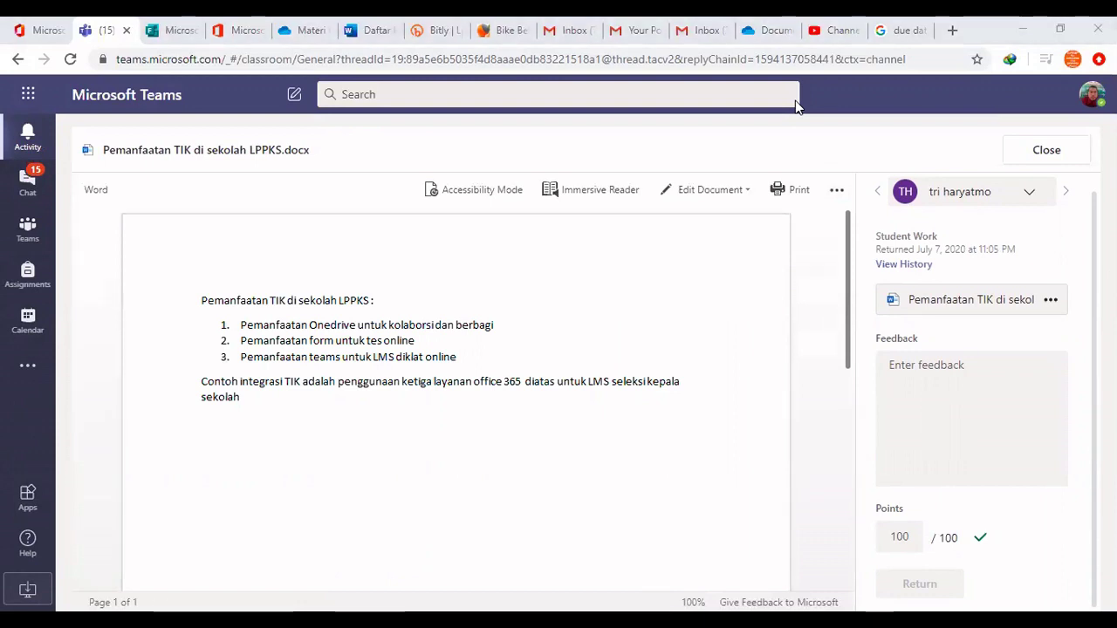
{"action": "key", "text": "alt+Tab"}
Check the student's newest notification, then close the graded document and return to General channel posts
{"action": "left_click", "coordinate": [43, 129]}
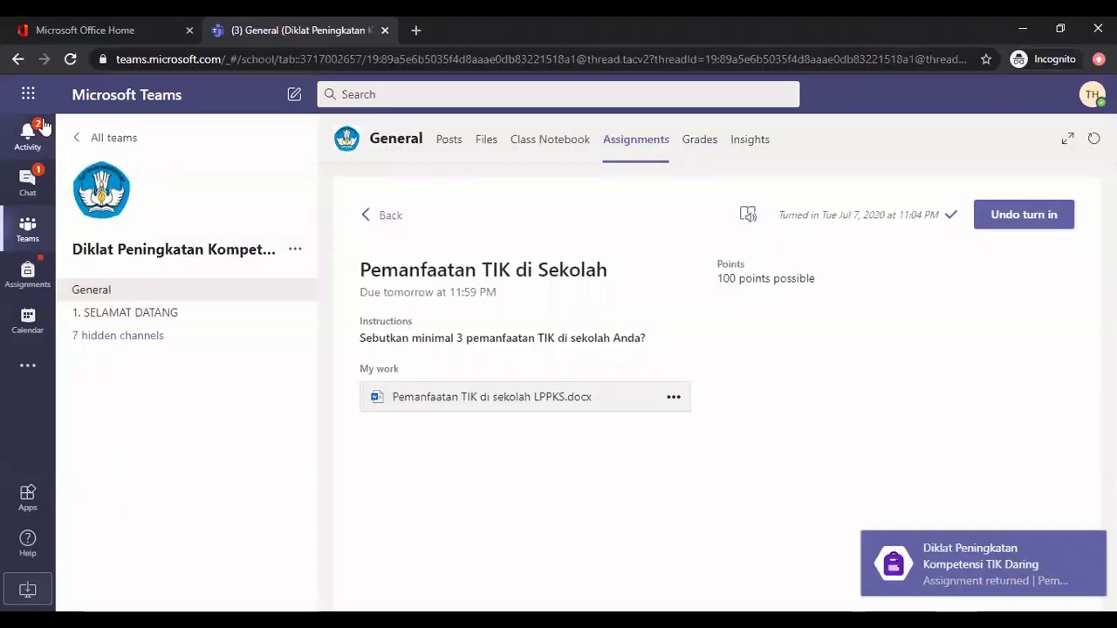
{"action": "left_click", "coordinate": [166, 188]}
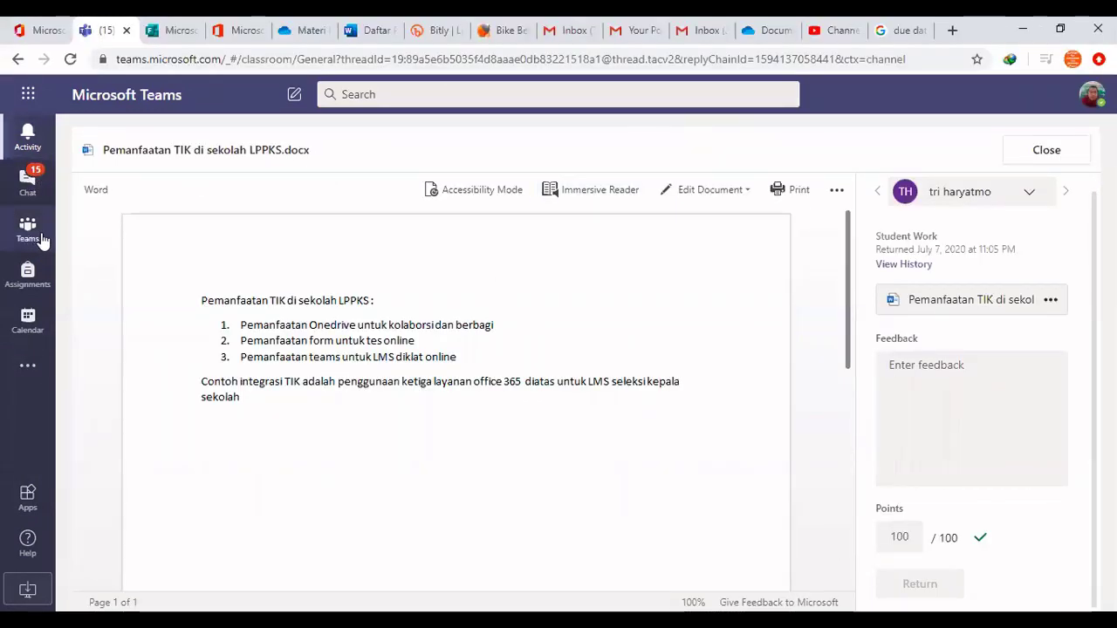
{"action": "left_click", "coordinate": [19, 59]}
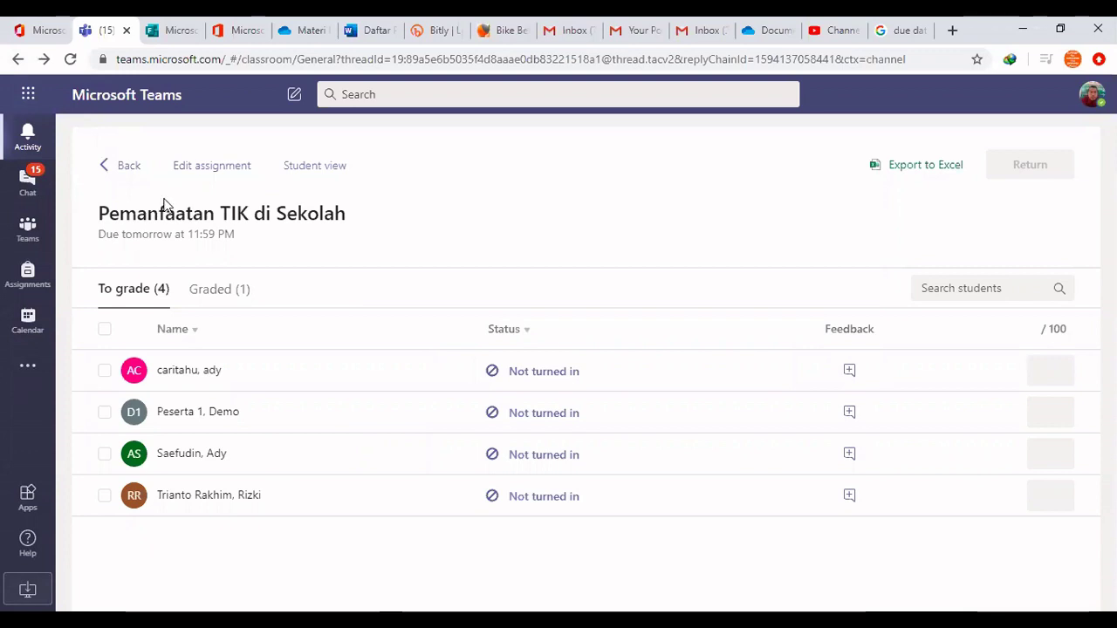
{"action": "left_click", "coordinate": [127, 165]}
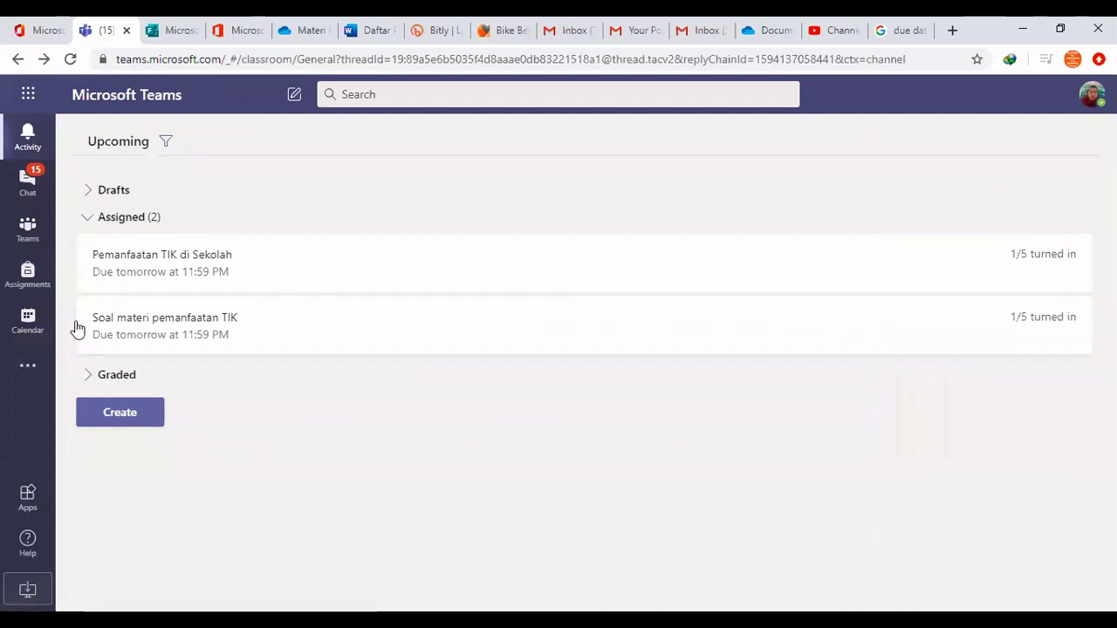
{"action": "left_click", "coordinate": [18, 58]}
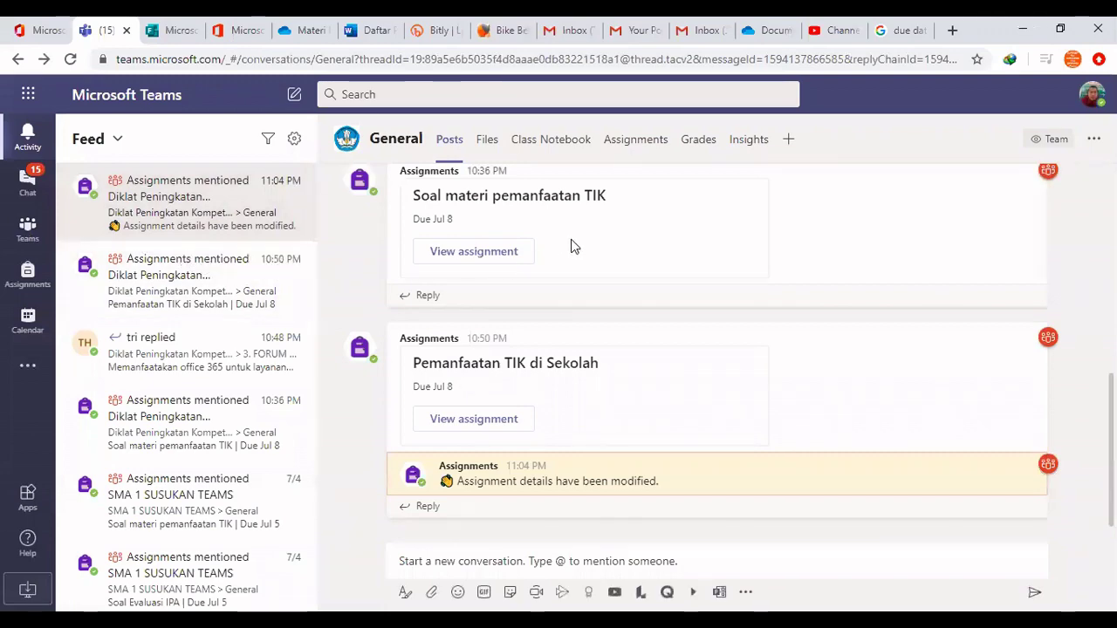
{"action": "scroll", "coordinate": [576, 253], "scroll_direction": "up", "scroll_amount": 10}
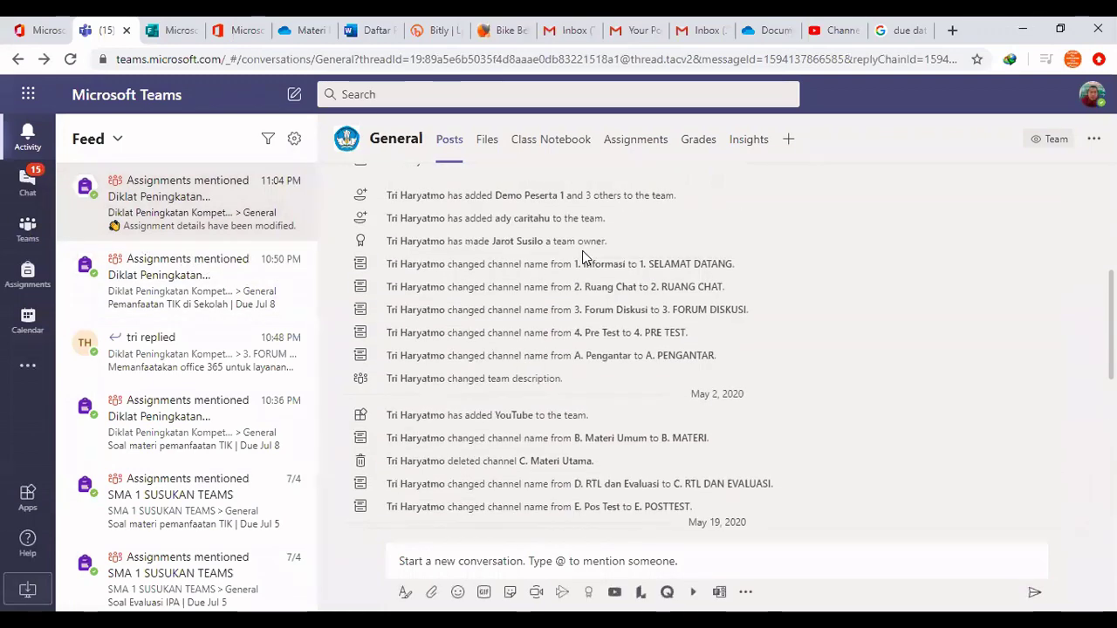
{"action": "scroll", "coordinate": [583, 257], "scroll_direction": "up", "scroll_amount": 2}
{"action": "scroll", "coordinate": [611, 271], "scroll_direction": "down", "scroll_amount": 1}
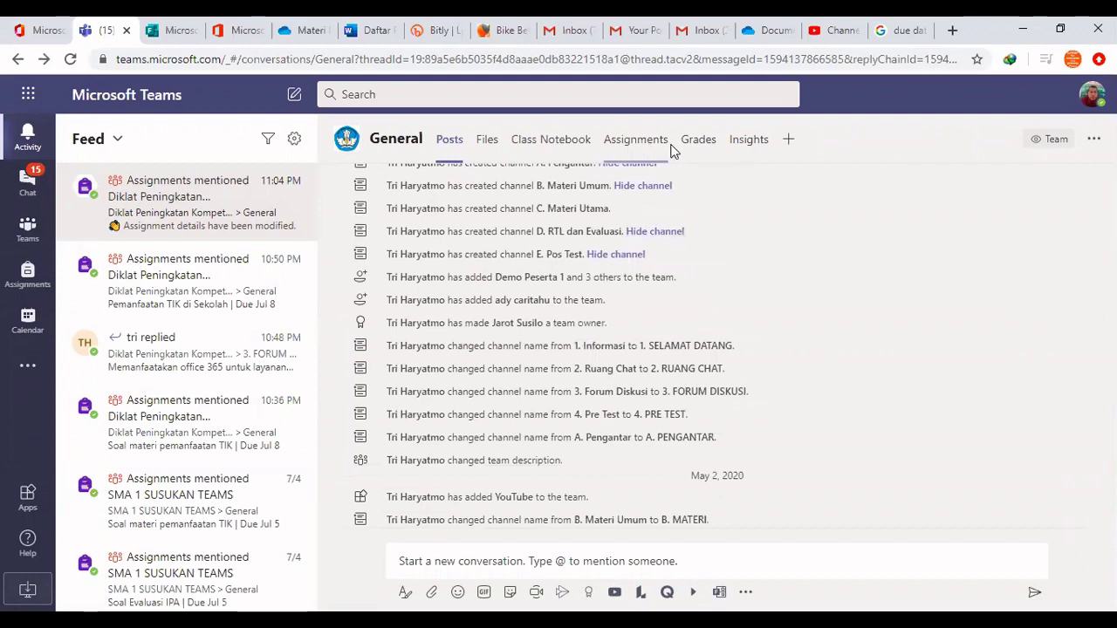
Review the gradebook showing Pemanfaatan TIK di Sekolah at 100, then open the Insights view
{"action": "left_click", "coordinate": [699, 143]}
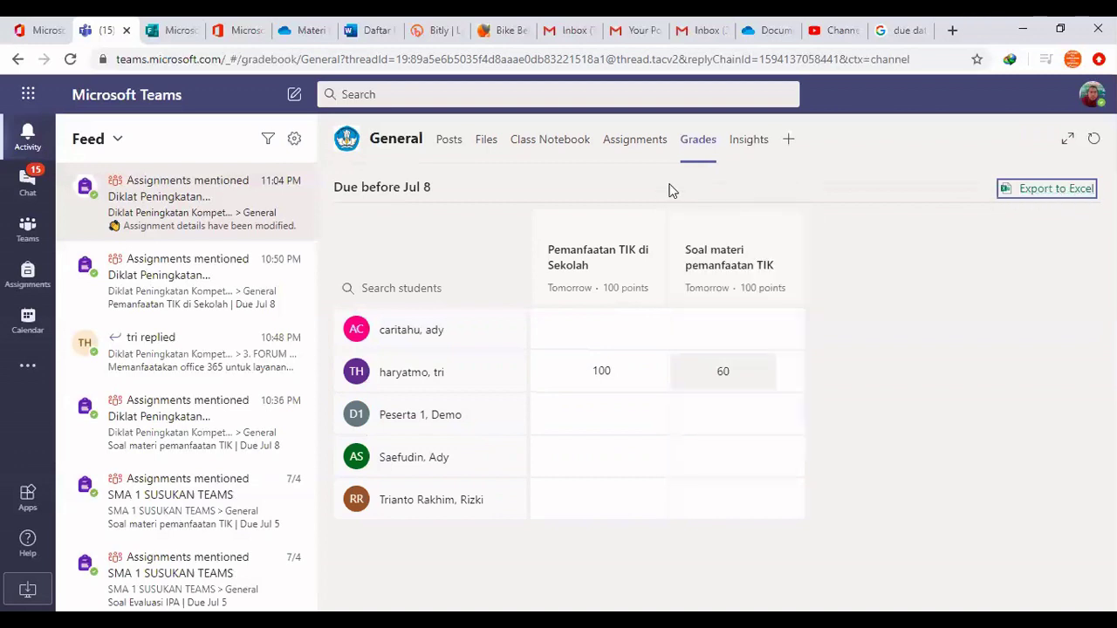
{"action": "left_click", "coordinate": [746, 142]}
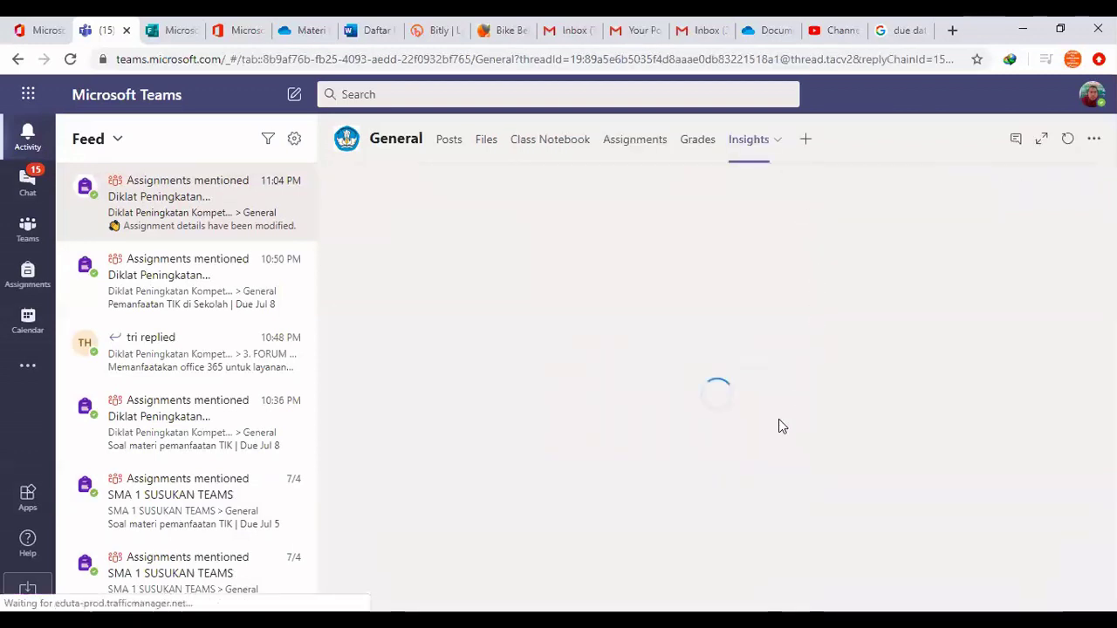
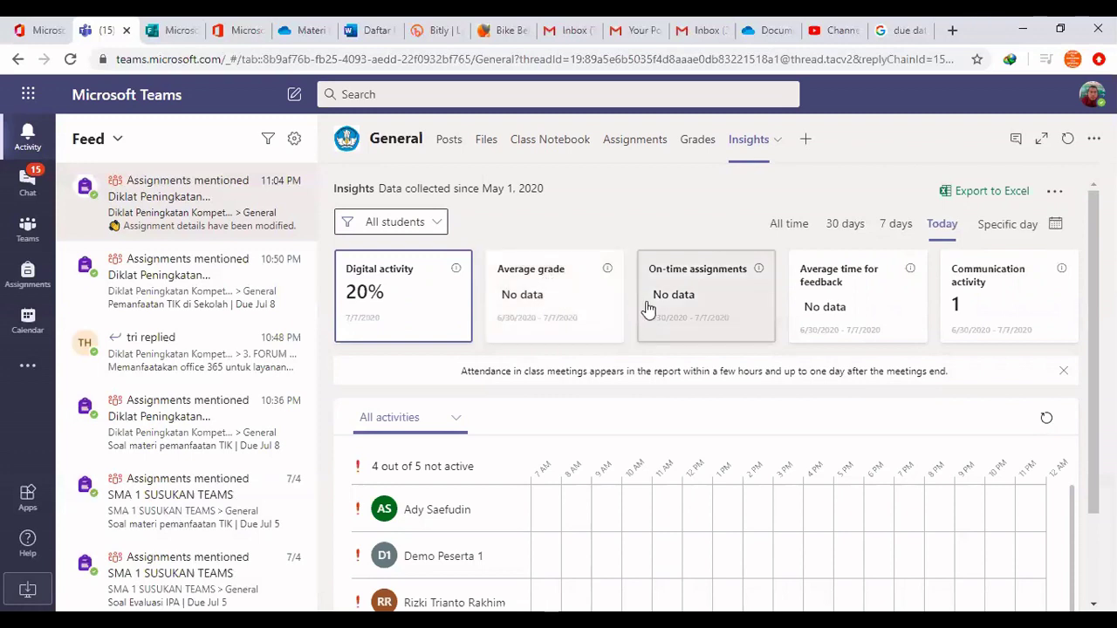
Inspect the class's communication activity breakdown, then return to the digital activity overview
{"action": "left_click", "coordinate": [972, 292]}
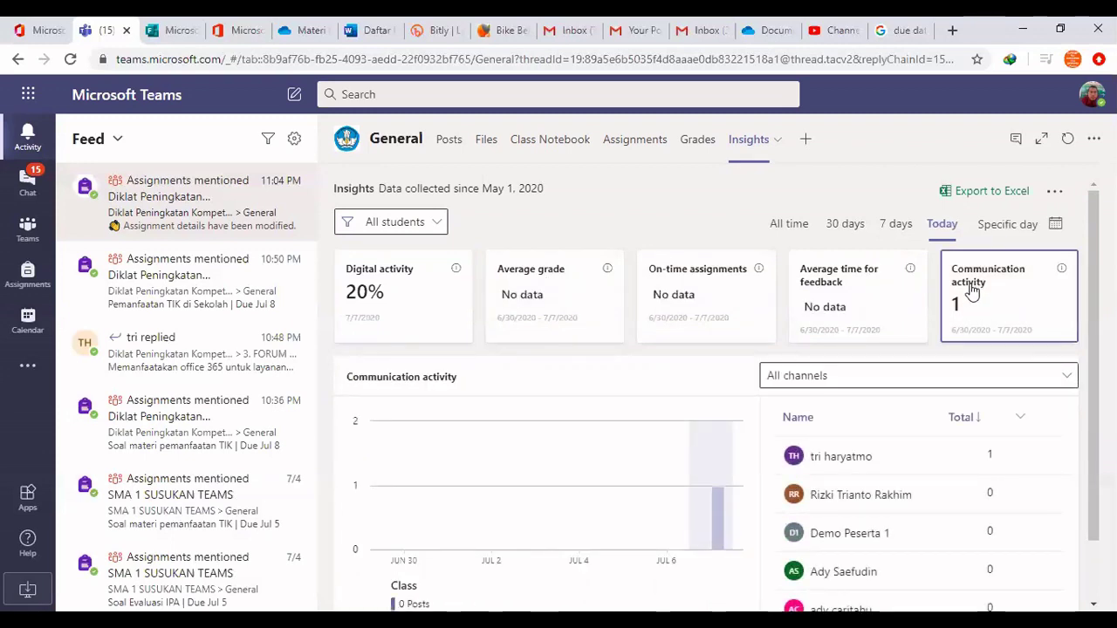
{"action": "scroll", "coordinate": [517, 556], "scroll_direction": "down", "scroll_amount": 1}
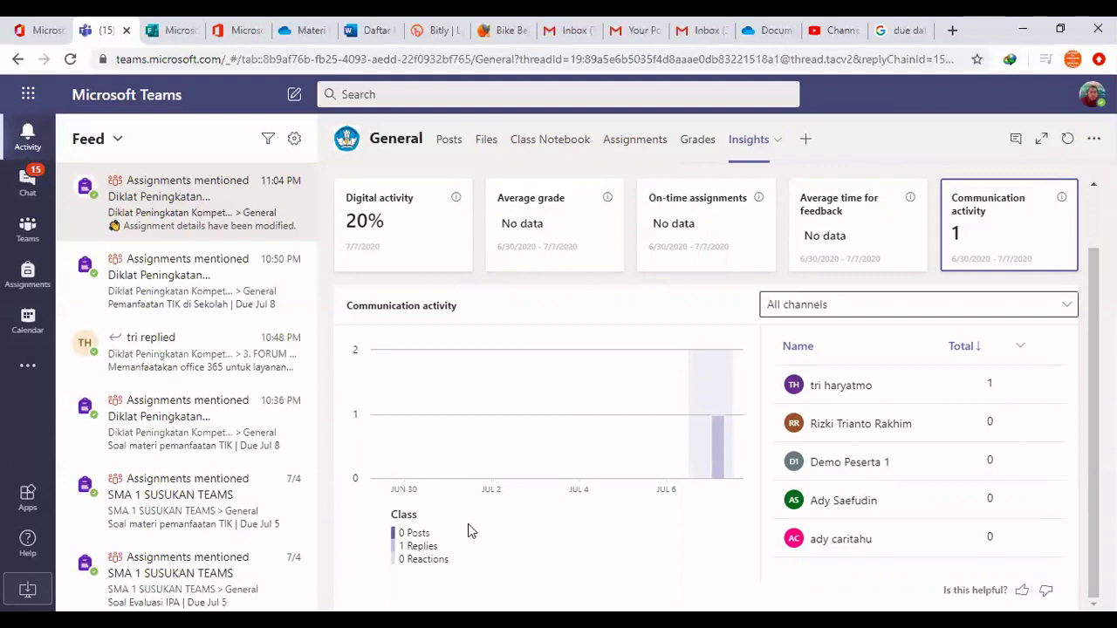
{"action": "left_click", "coordinate": [405, 249]}
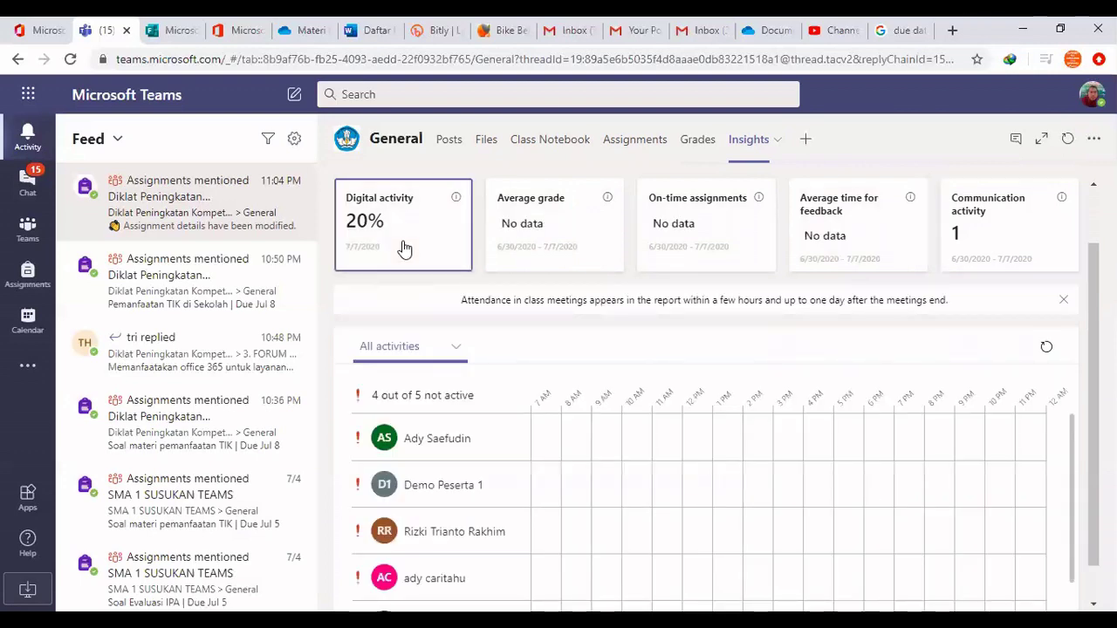
{"action": "scroll", "coordinate": [567, 467], "scroll_direction": "down", "scroll_amount": 1}
{"action": "scroll", "coordinate": [579, 469], "scroll_direction": "up", "scroll_amount": 1}
{"action": "scroll", "coordinate": [582, 469], "scroll_direction": "down", "scroll_amount": 1}
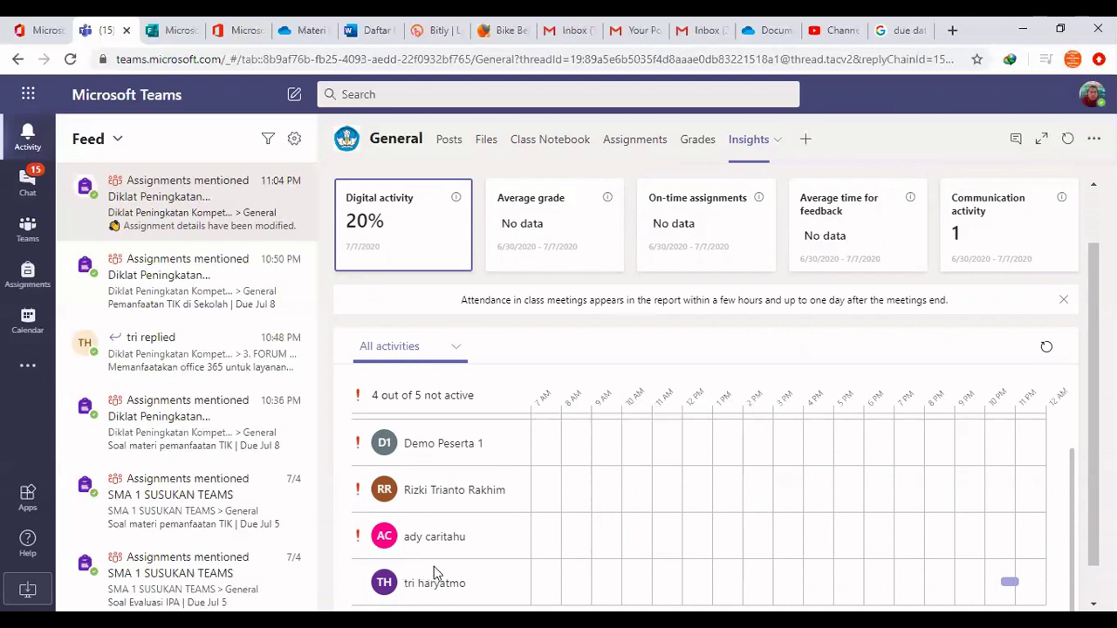
Review today's 20% digital activity, with 4 of 5 students inactive, and bring up the specific-day calendar
{"action": "mouse_move", "coordinate": [1009, 581]}
{"action": "scroll", "coordinate": [1024, 569], "scroll_direction": "down", "scroll_amount": 1}
{"action": "mouse_move", "coordinate": [1009, 542]}
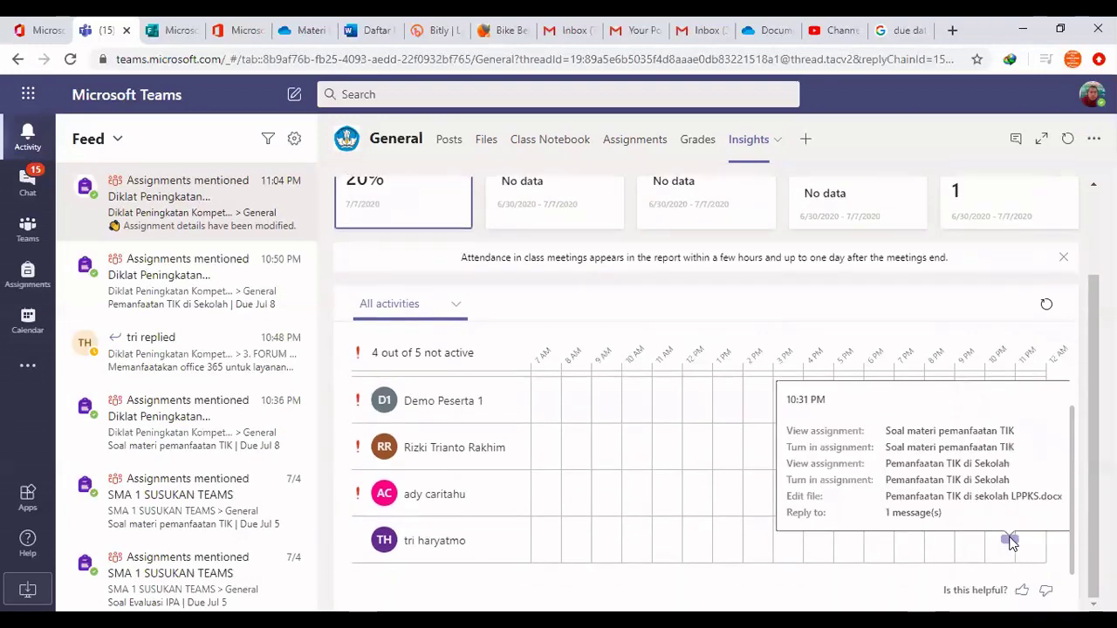
{"action": "scroll", "coordinate": [1008, 544], "scroll_direction": "up", "scroll_amount": 2}
{"action": "scroll", "coordinate": [792, 516], "scroll_direction": "up", "scroll_amount": 1}
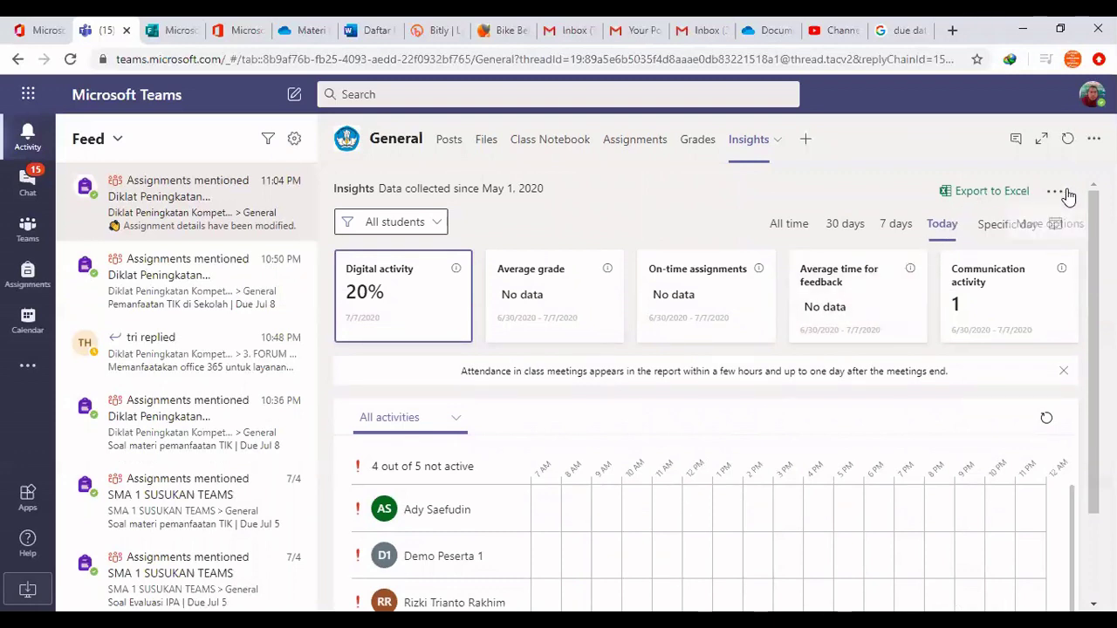
{"action": "left_click", "coordinate": [984, 231]}
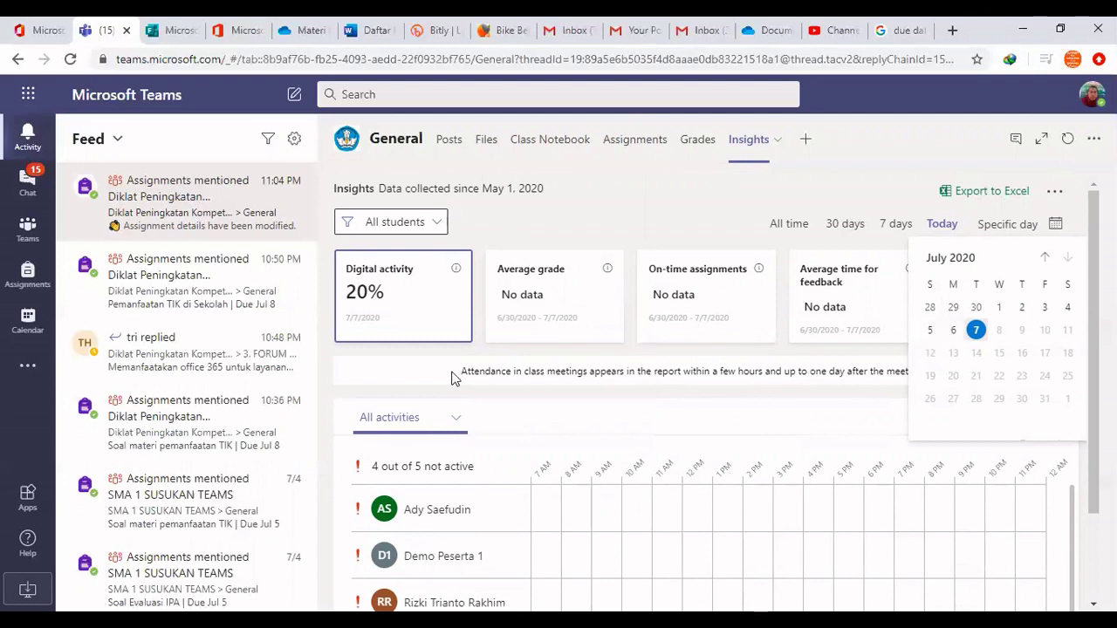
Filter the Insights report to the last student listed and review their activity
{"action": "left_click", "coordinate": [436, 222]}
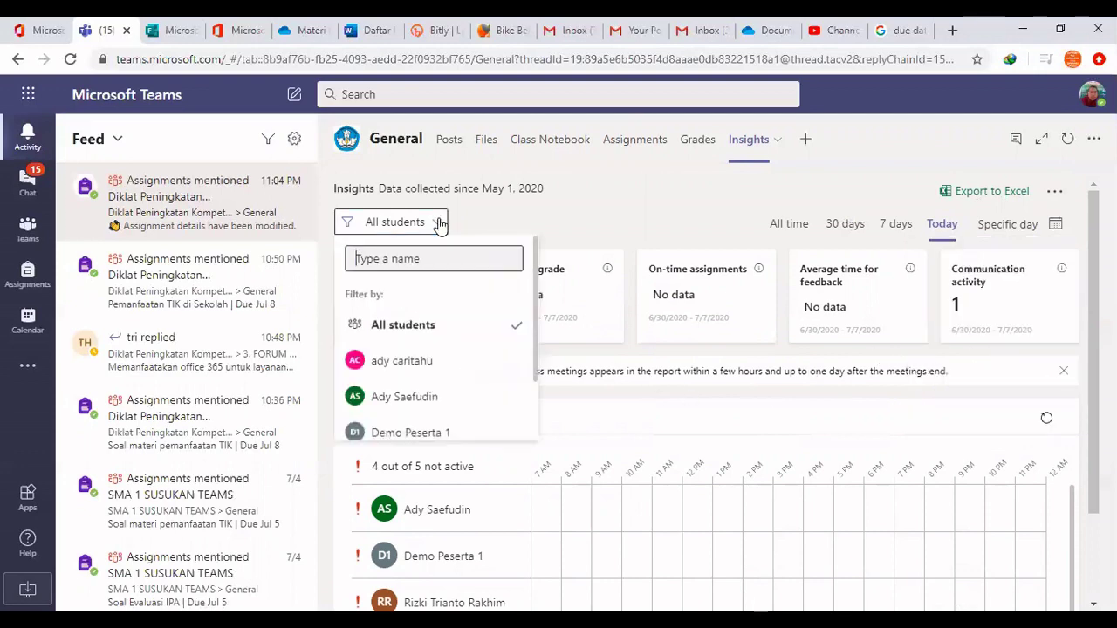
{"action": "scroll", "coordinate": [455, 367], "scroll_direction": "down", "scroll_amount": 2}
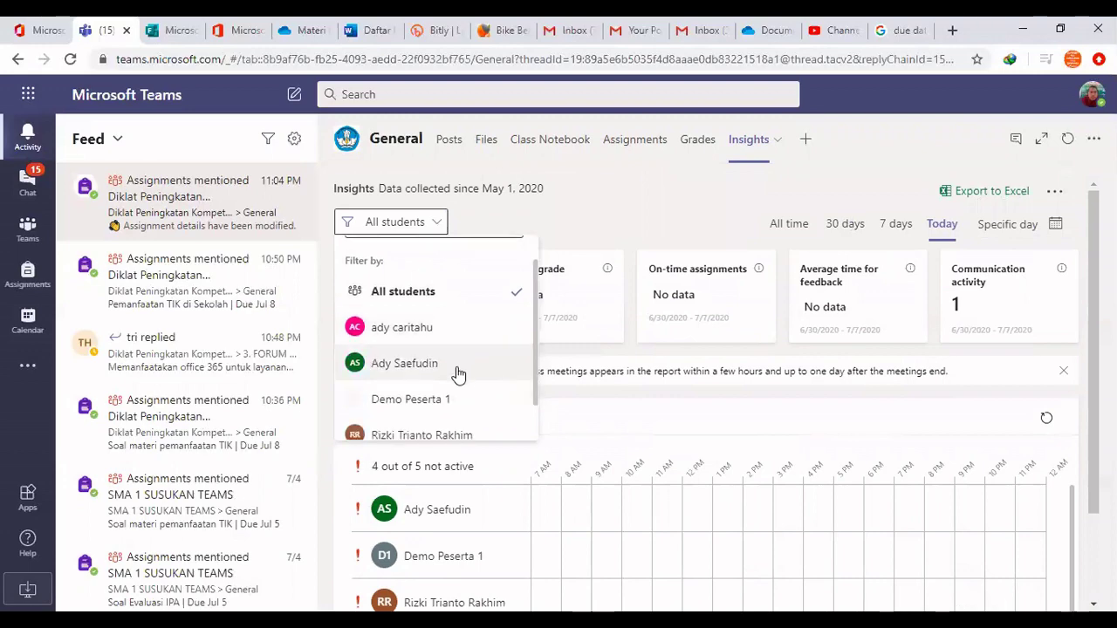
{"action": "key", "text": "Escape"}
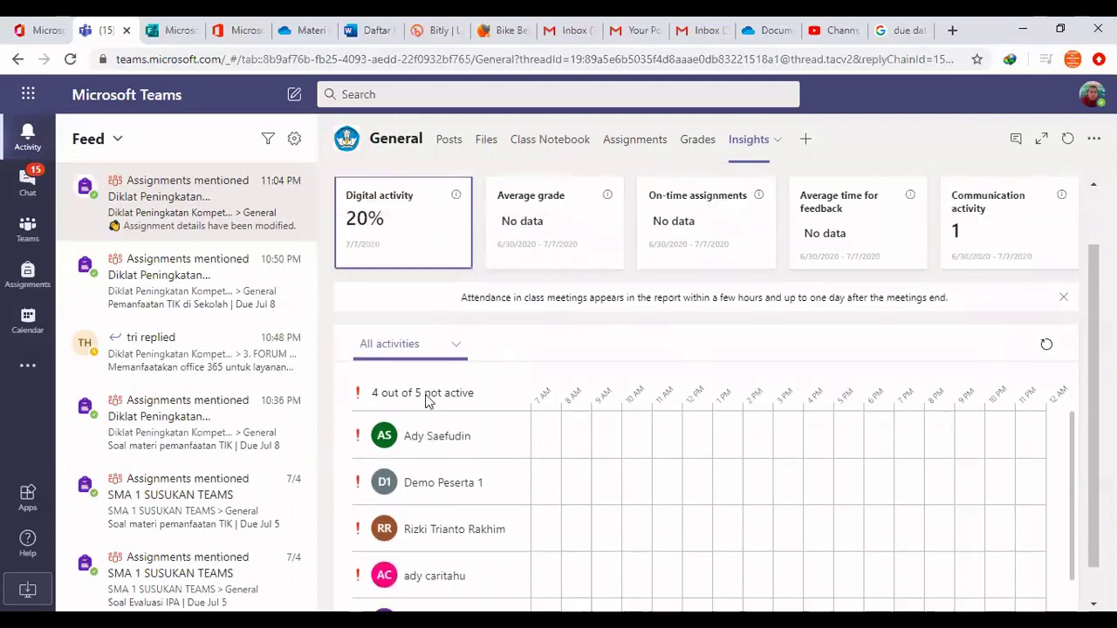
{"action": "left_click", "coordinate": [433, 229]}
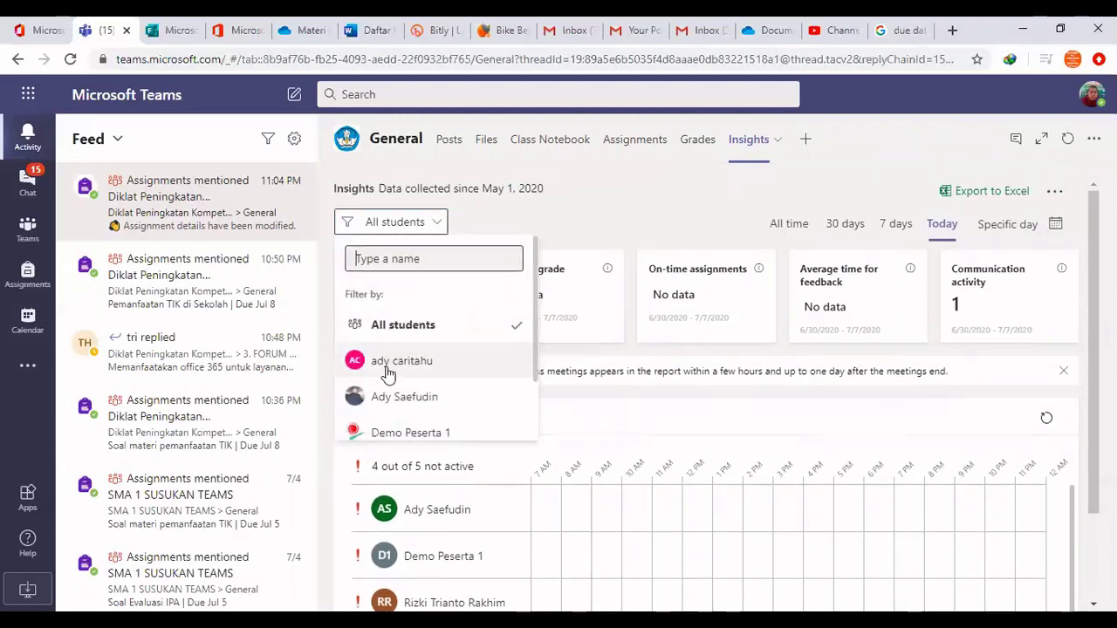
{"action": "scroll", "coordinate": [408, 437], "scroll_direction": "down", "scroll_amount": 3}
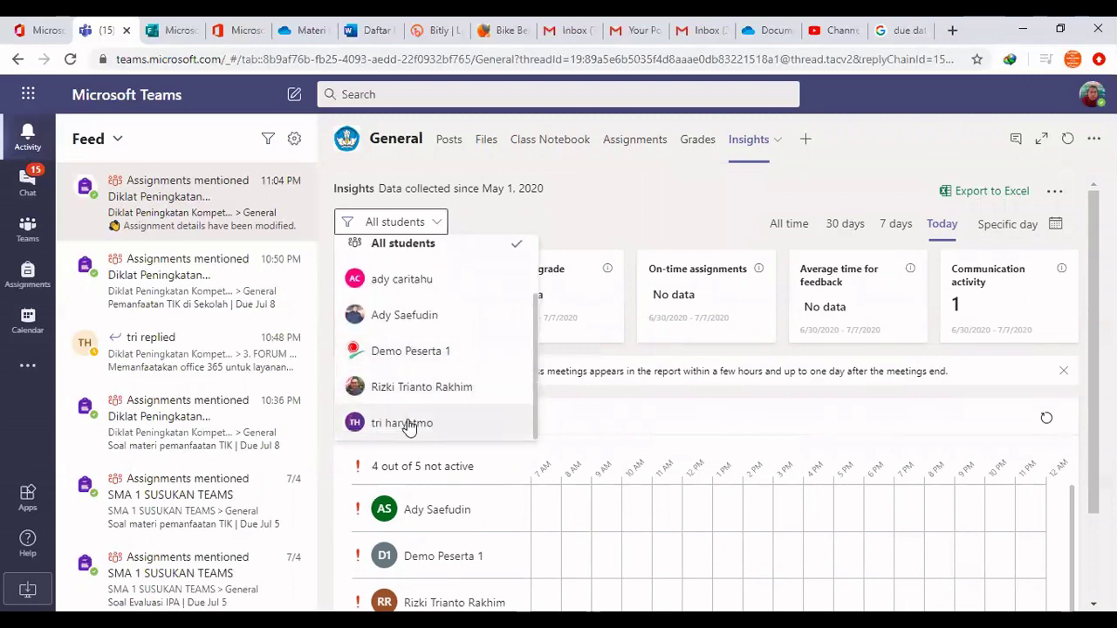
{"action": "left_click", "coordinate": [410, 424]}
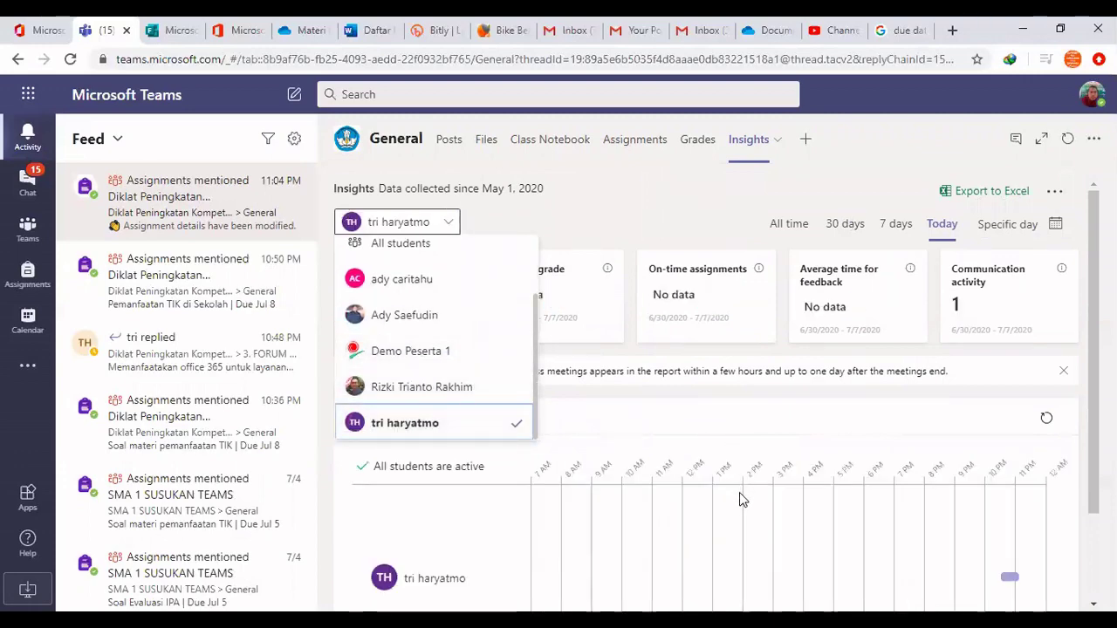
{"action": "scroll", "coordinate": [740, 515], "scroll_direction": "down", "scroll_amount": 2}
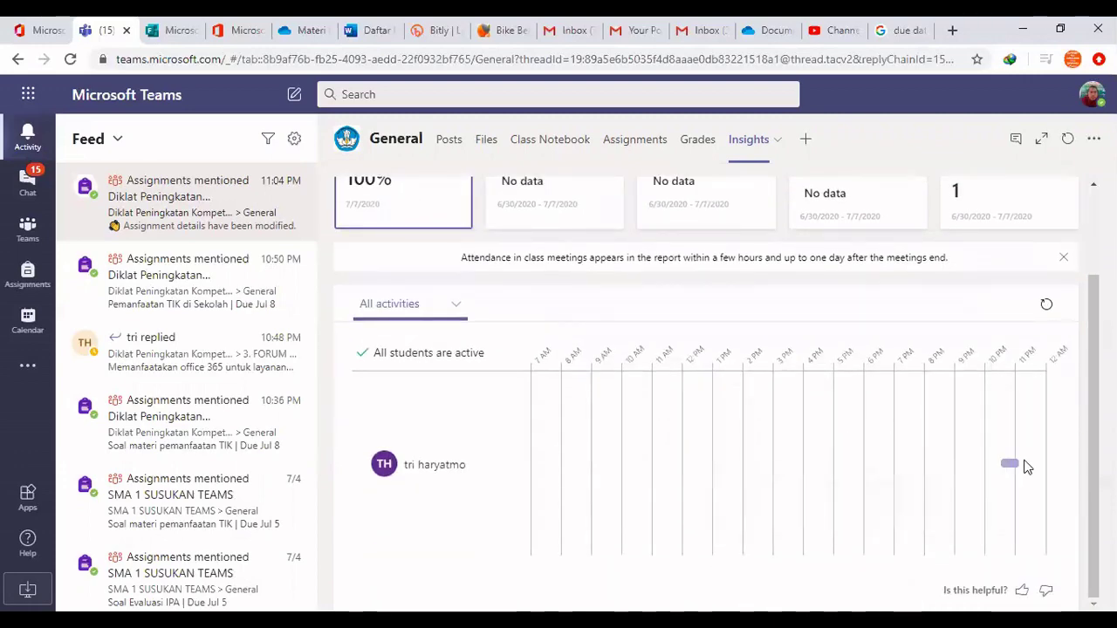
{"action": "mouse_move", "coordinate": [1013, 474]}
{"action": "scroll", "coordinate": [720, 517], "scroll_direction": "up", "scroll_amount": 2}
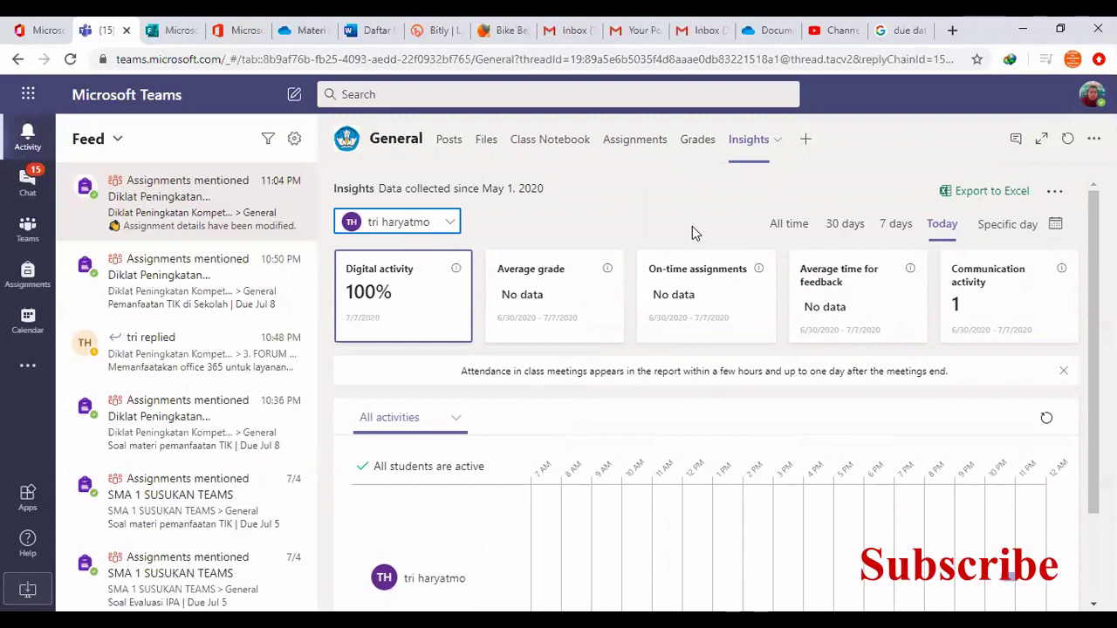
Pass through the class grades and return to the Insights activity report for all students
{"action": "right_click", "coordinate": [692, 226]}
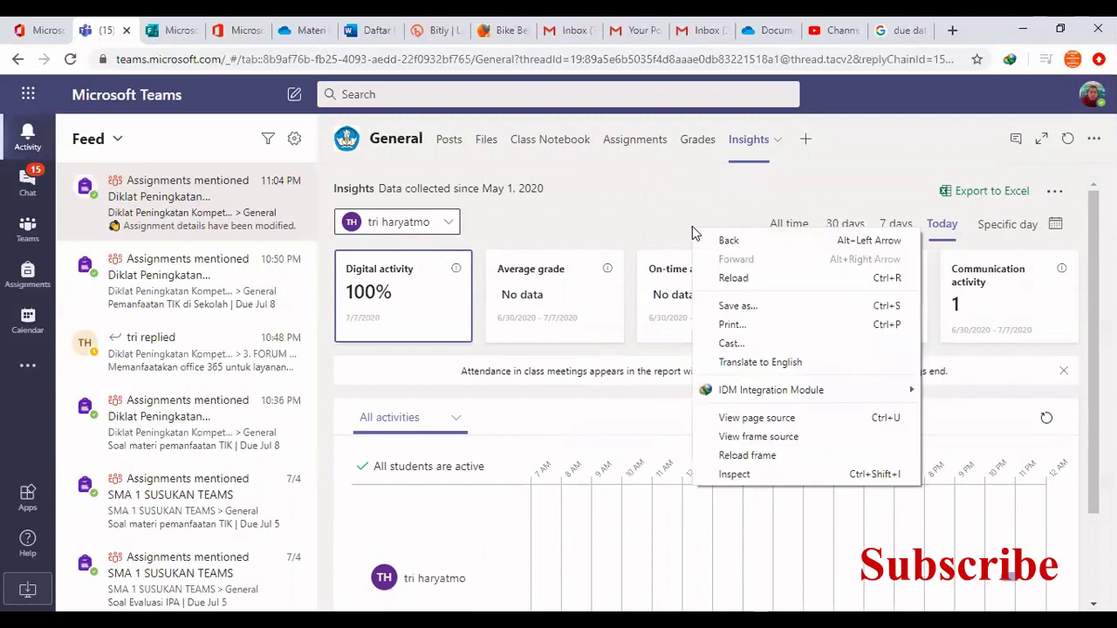
{"action": "left_click", "coordinate": [651, 201]}
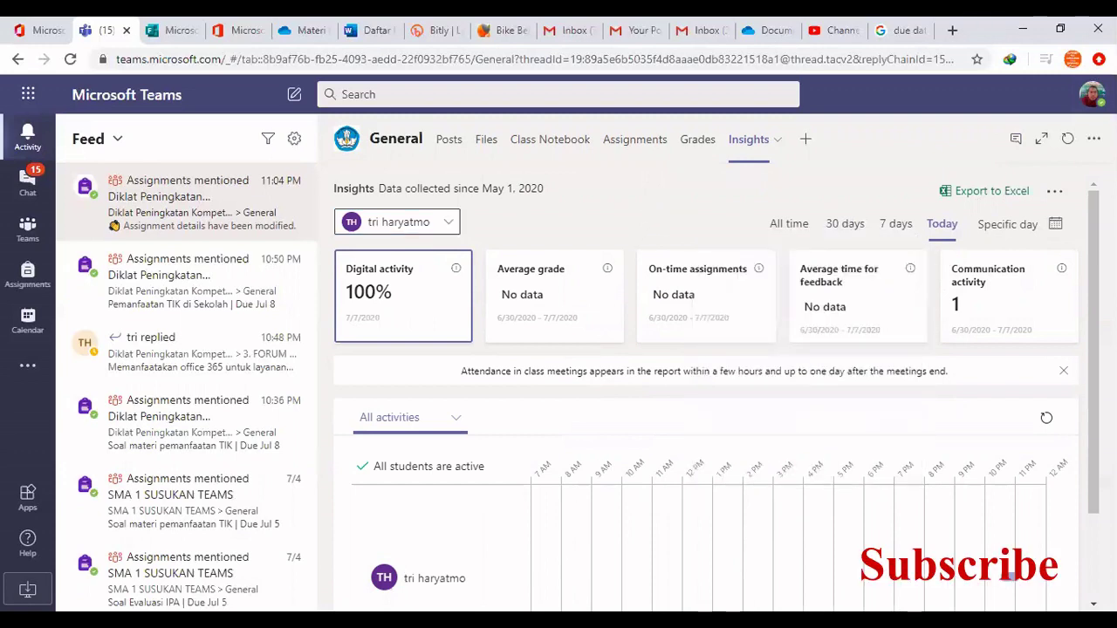
{"action": "scroll", "coordinate": [447, 563], "scroll_direction": "down", "scroll_amount": 1}
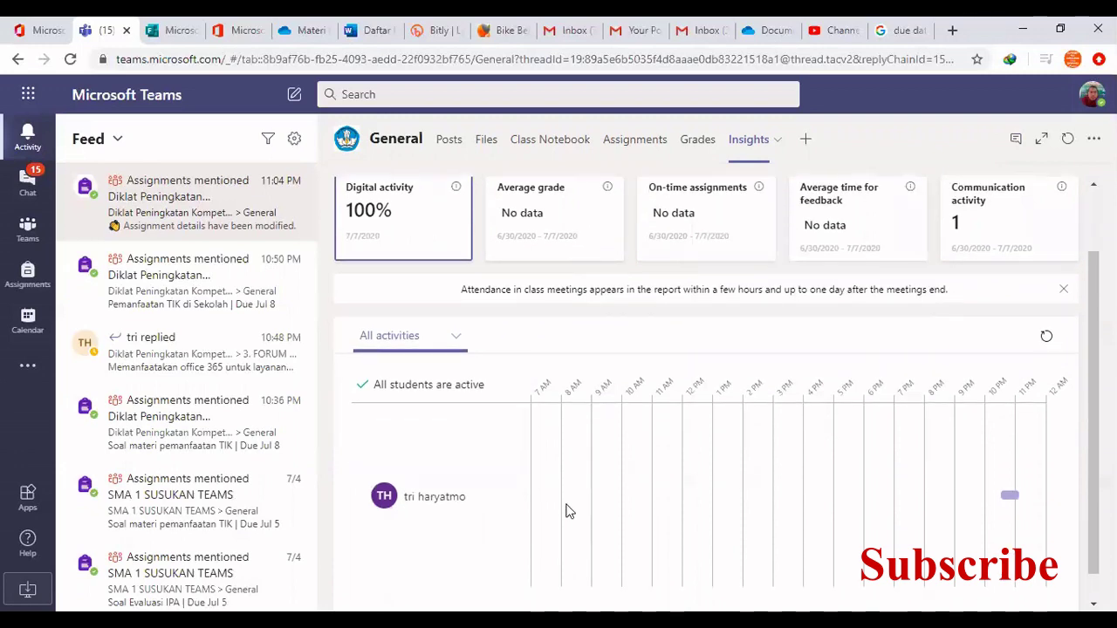
{"action": "scroll", "coordinate": [581, 504], "scroll_direction": "up", "scroll_amount": 1}
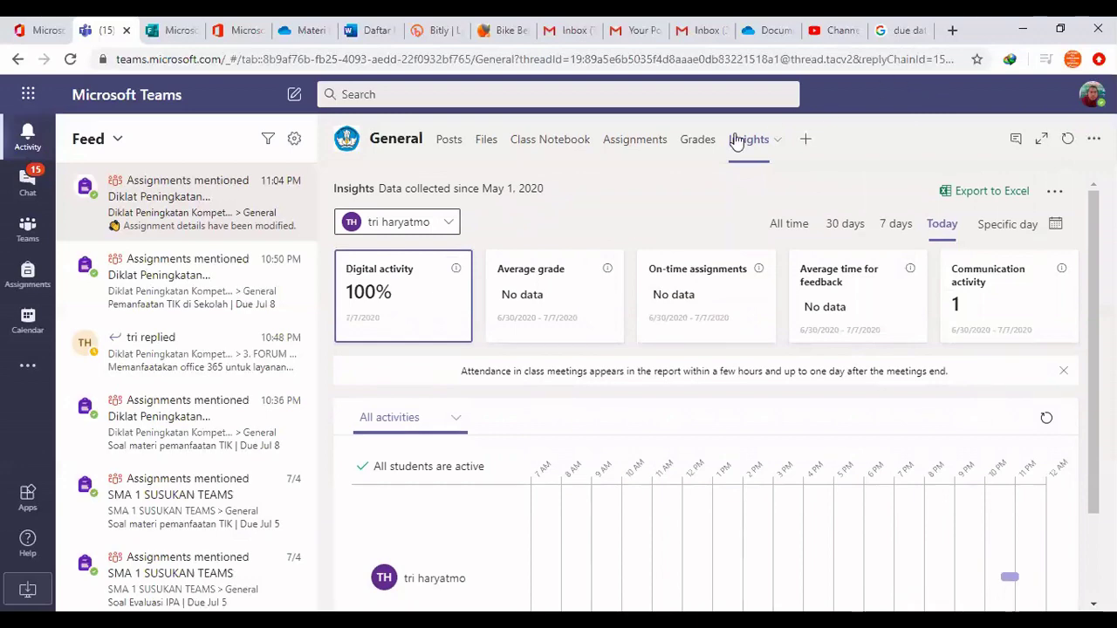
{"action": "left_click", "coordinate": [703, 142]}
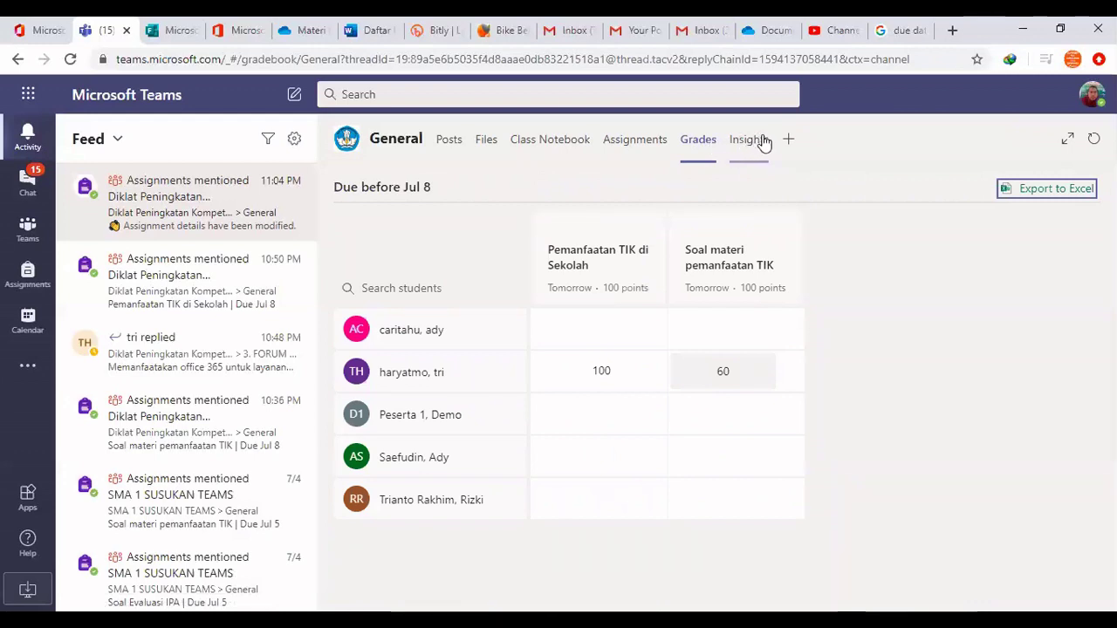
{"action": "left_click", "coordinate": [751, 141]}
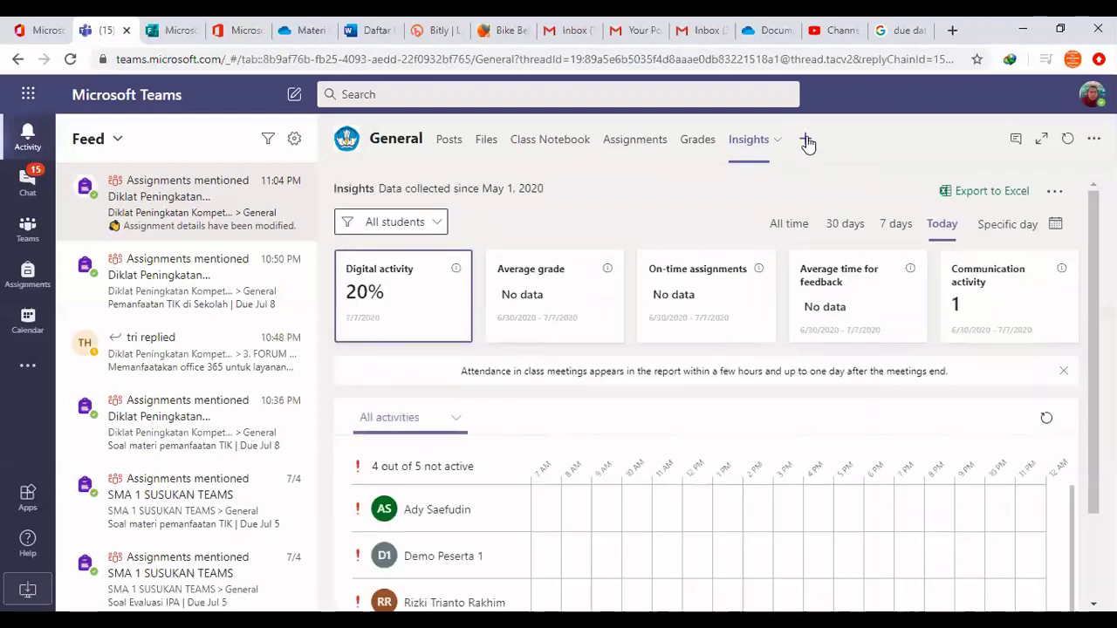
Browse the General channel's add-a-tab apps, search 'kah', and choose Kahoot!
{"action": "left_click", "coordinate": [807, 141]}
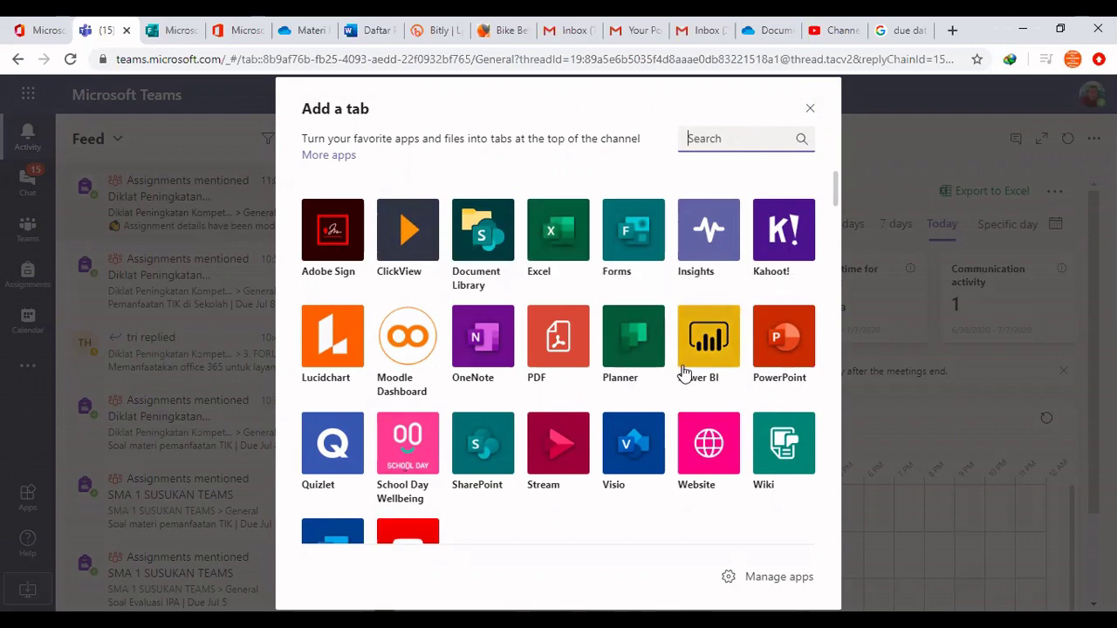
{"action": "scroll", "coordinate": [667, 368], "scroll_direction": "down", "scroll_amount": 1}
{"action": "scroll", "coordinate": [668, 369], "scroll_direction": "down", "scroll_amount": 1}
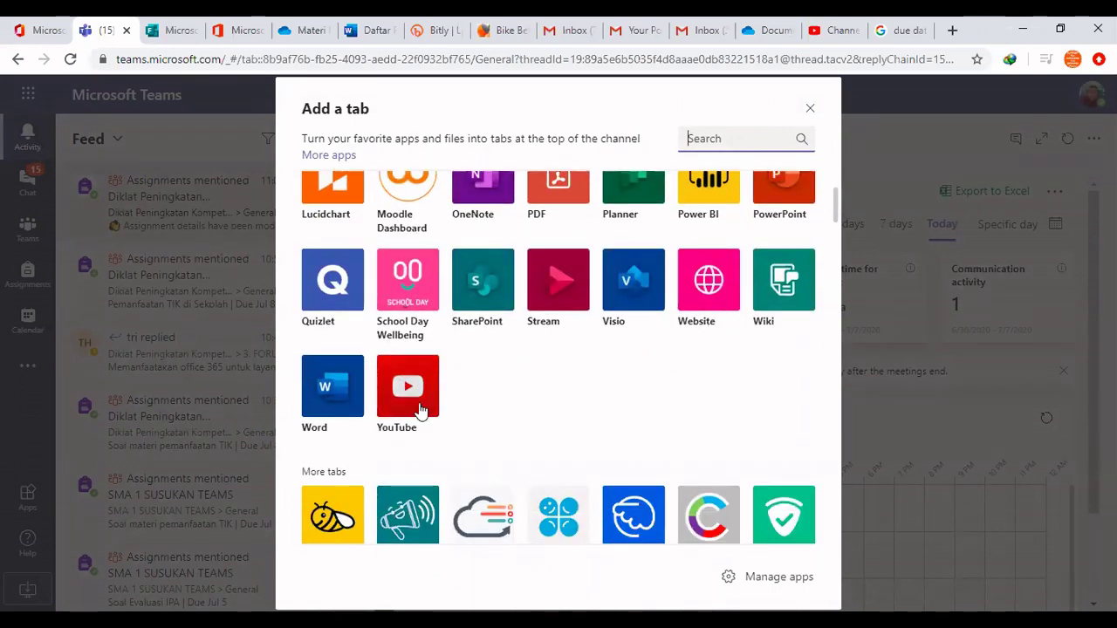
{"action": "scroll", "coordinate": [516, 382], "scroll_direction": "down", "scroll_amount": 3}
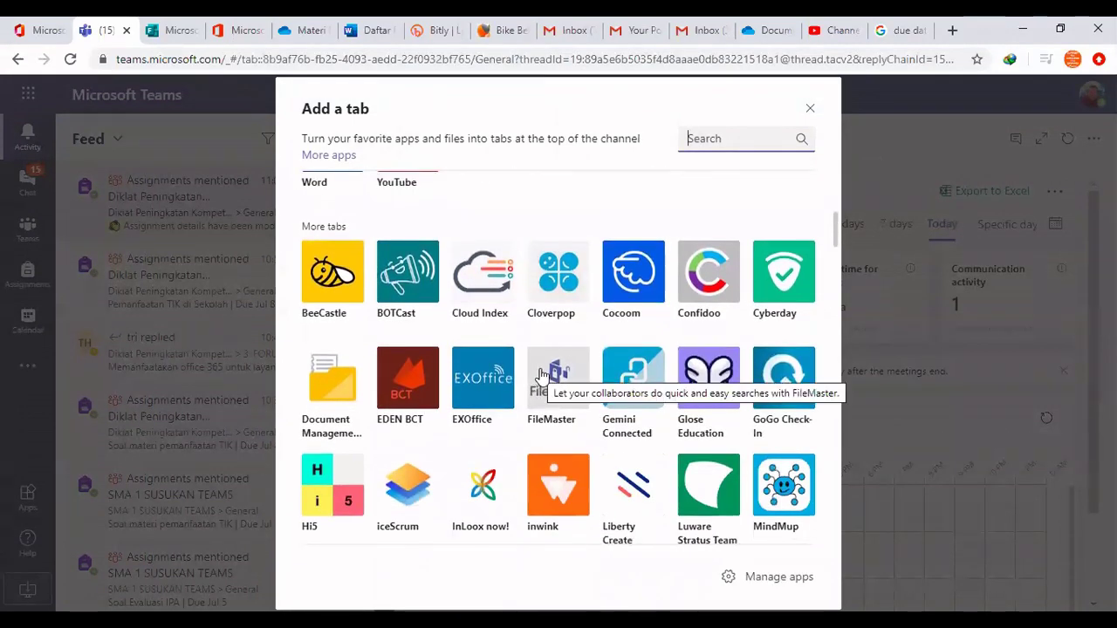
{"action": "scroll", "coordinate": [548, 375], "scroll_direction": "down", "scroll_amount": 1}
{"action": "scroll", "coordinate": [546, 375], "scroll_direction": "down", "scroll_amount": 8}
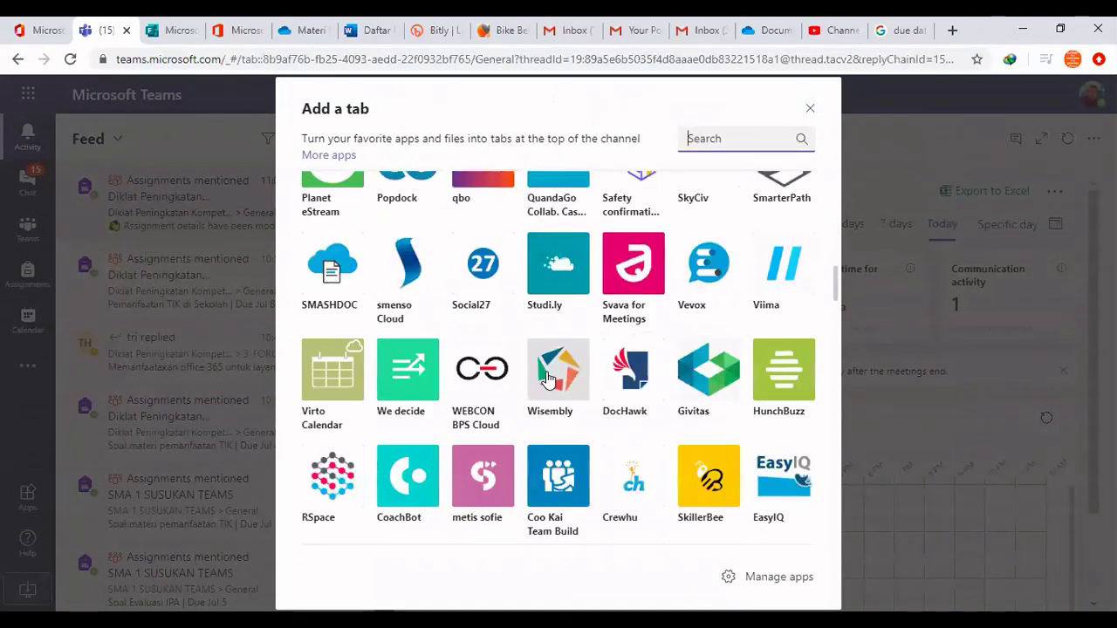
{"action": "scroll", "coordinate": [548, 375], "scroll_direction": "down", "scroll_amount": 5}
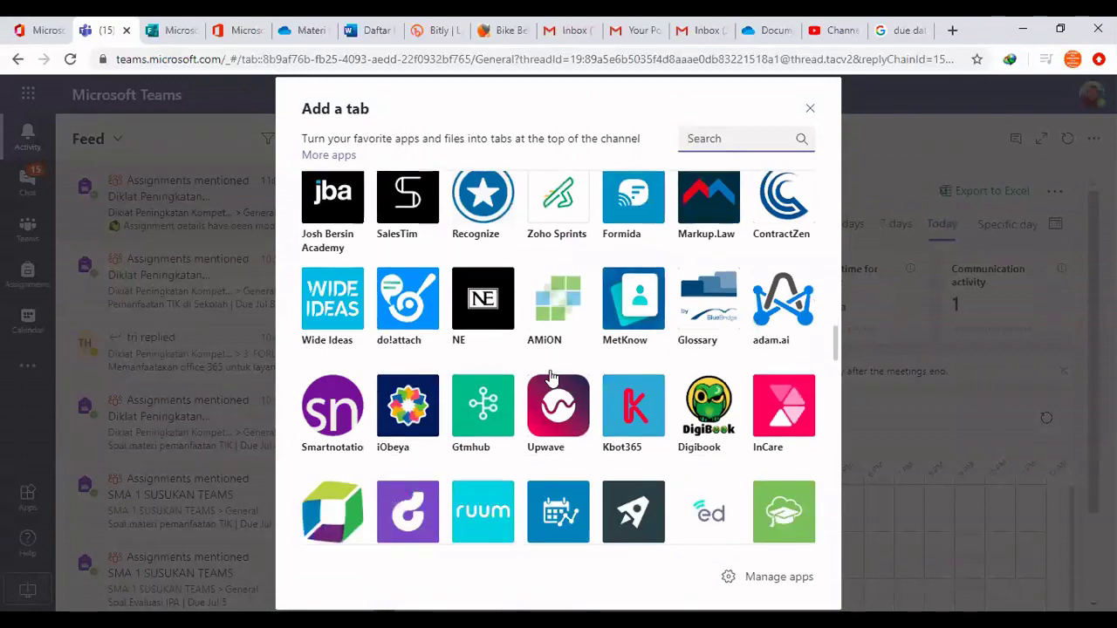
{"action": "scroll", "coordinate": [553, 372], "scroll_direction": "up", "scroll_amount": 5}
{"action": "scroll", "coordinate": [559, 370], "scroll_direction": "up", "scroll_amount": 12}
{"action": "scroll", "coordinate": [571, 333], "scroll_direction": "down", "scroll_amount": 1}
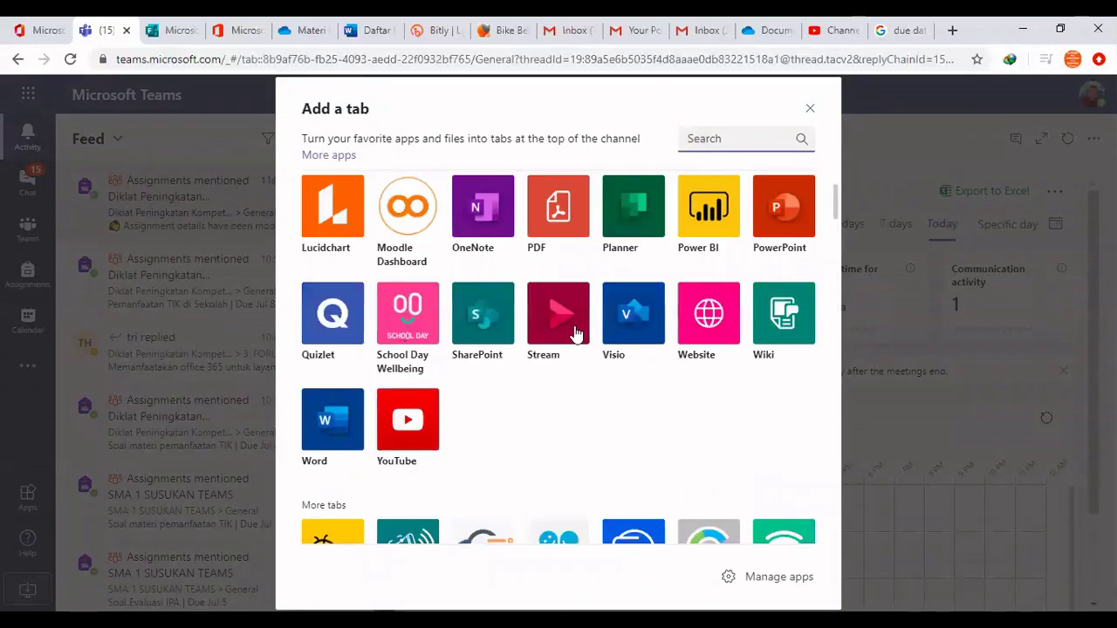
{"action": "scroll", "coordinate": [574, 331], "scroll_direction": "up", "scroll_amount": 1}
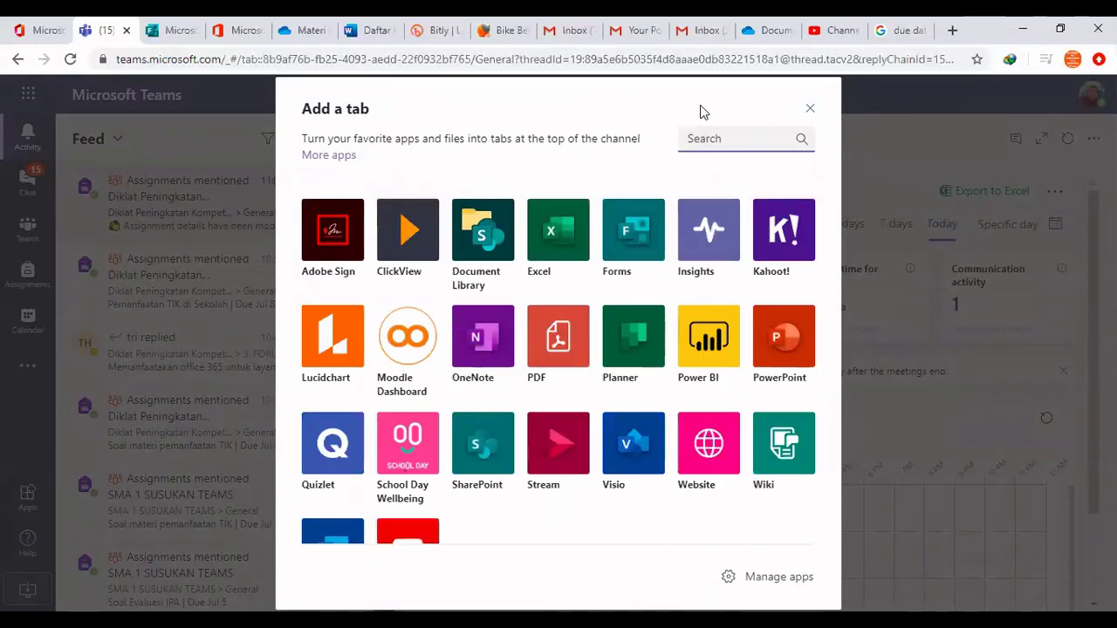
{"action": "type", "text": "kah"}
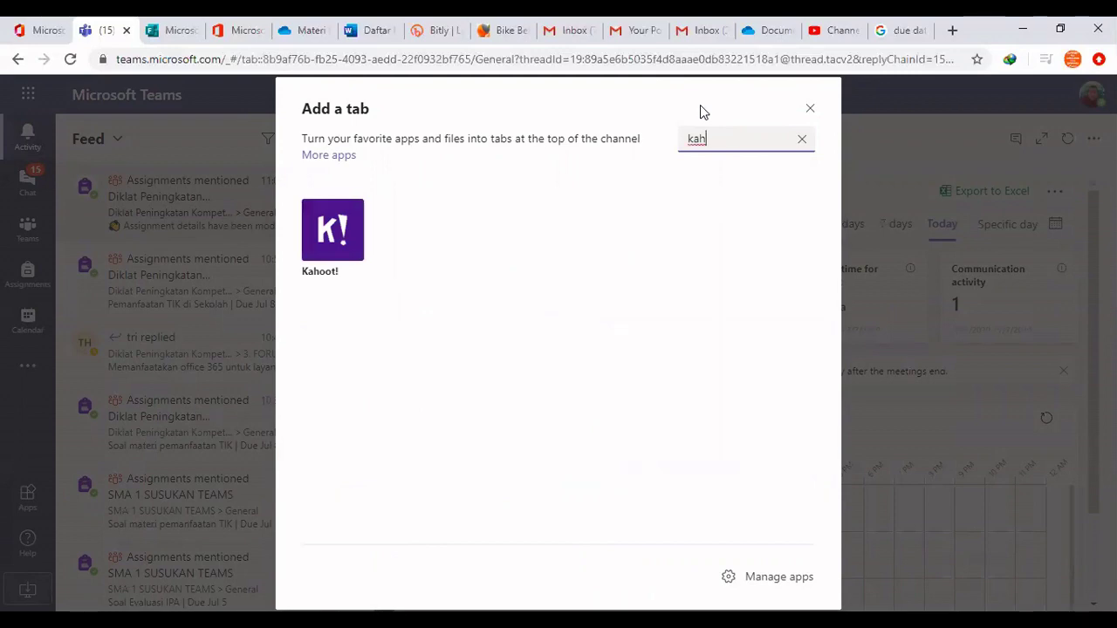
{"action": "left_click", "coordinate": [326, 231]}
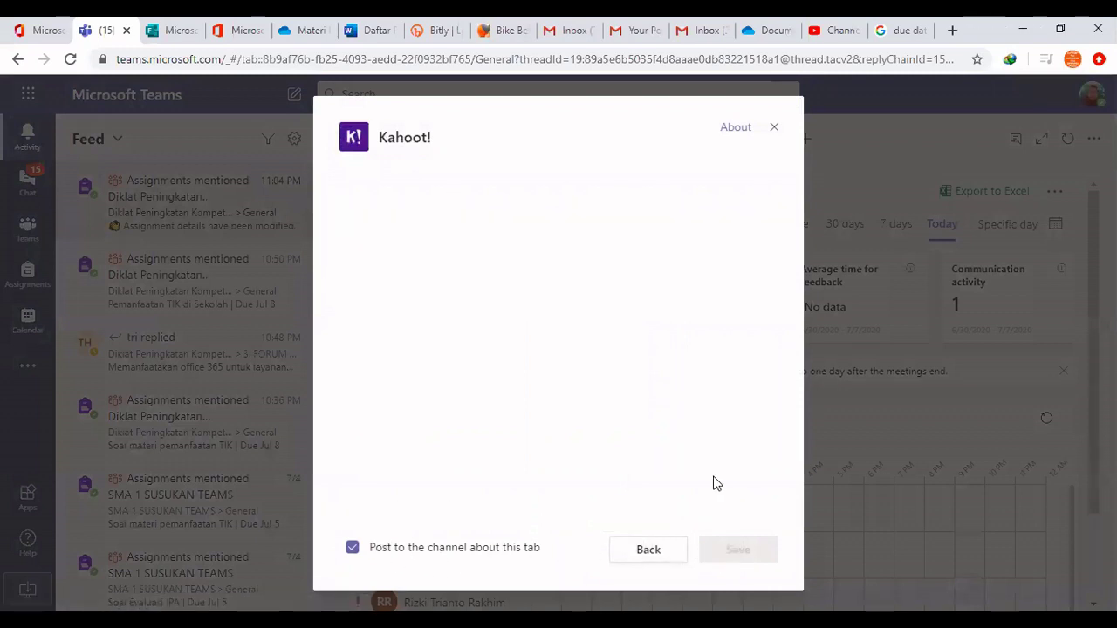
Keep 'Post to the channel' on, log in to Kahoot!, add the Tentang LPPKS kahoot, and save the tab
{"action": "left_click", "coordinate": [352, 547]}
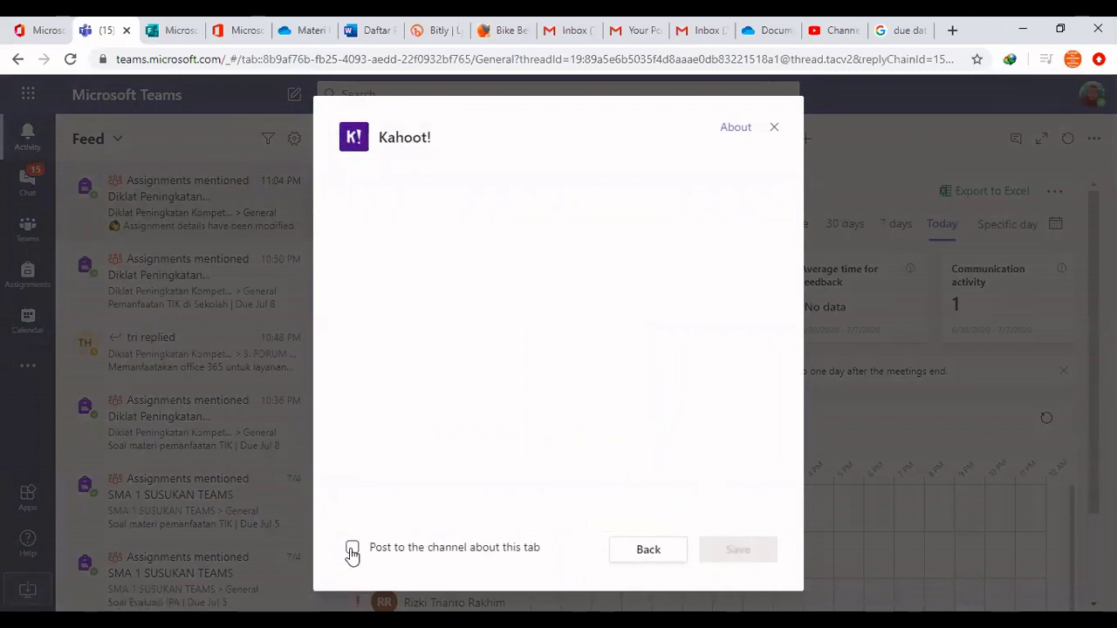
{"action": "left_click", "coordinate": [352, 548]}
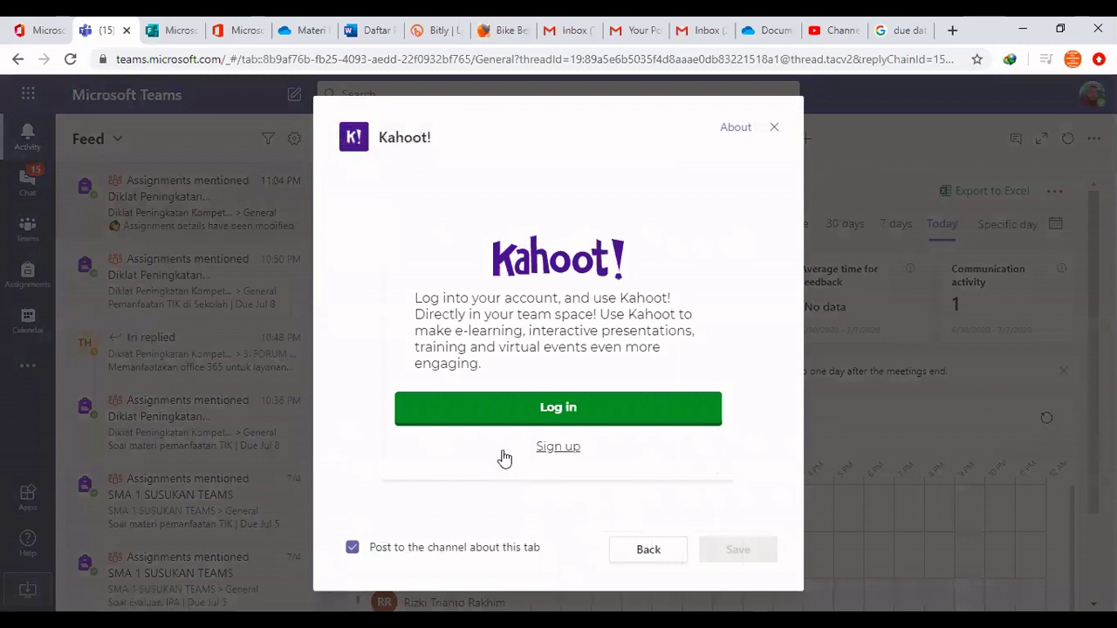
{"action": "left_click", "coordinate": [556, 421]}
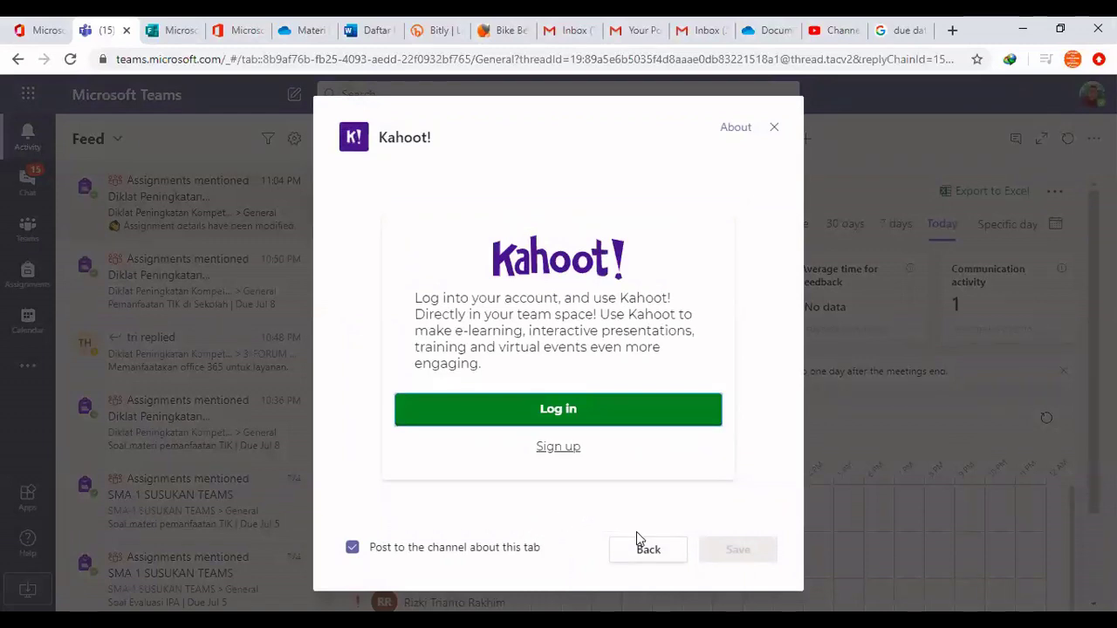
{"action": "left_click", "coordinate": [583, 411]}
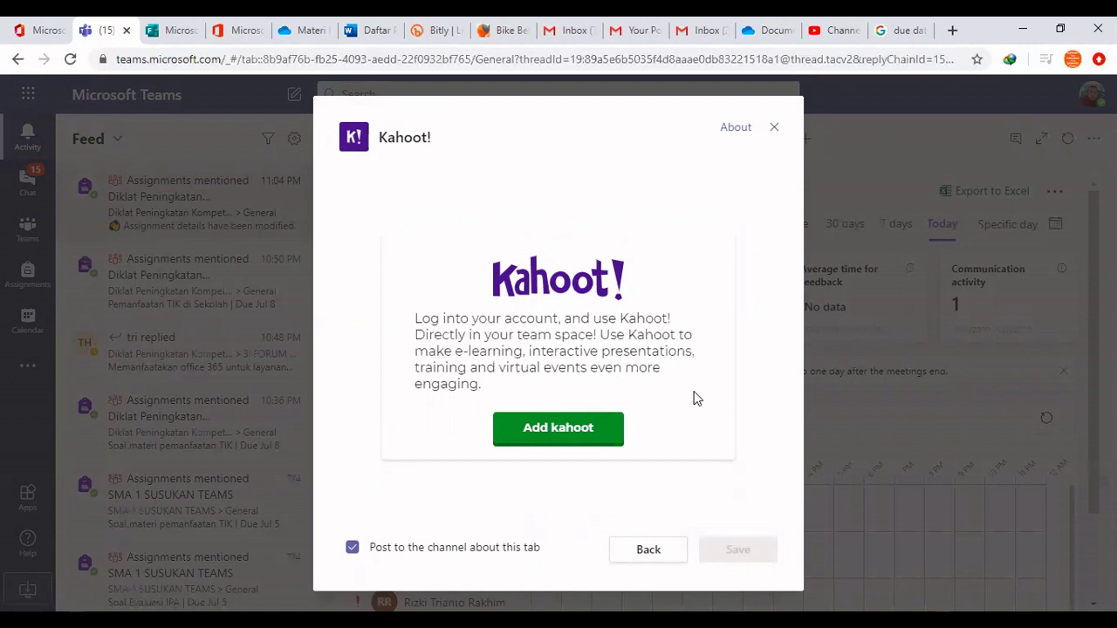
{"action": "left_click", "coordinate": [534, 437]}
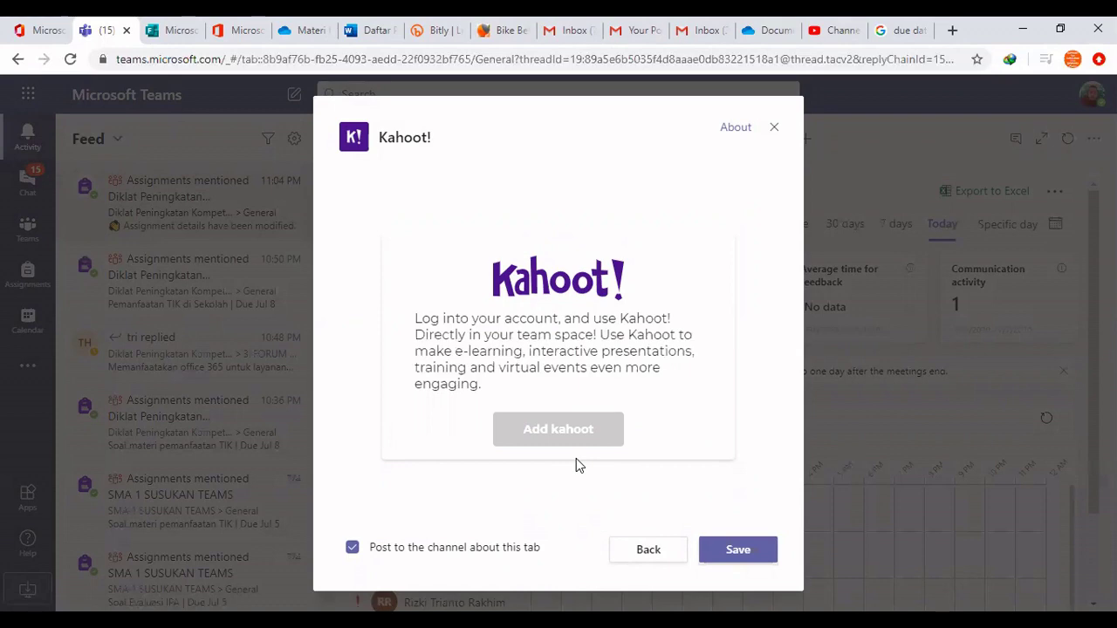
{"action": "left_click", "coordinate": [744, 549]}
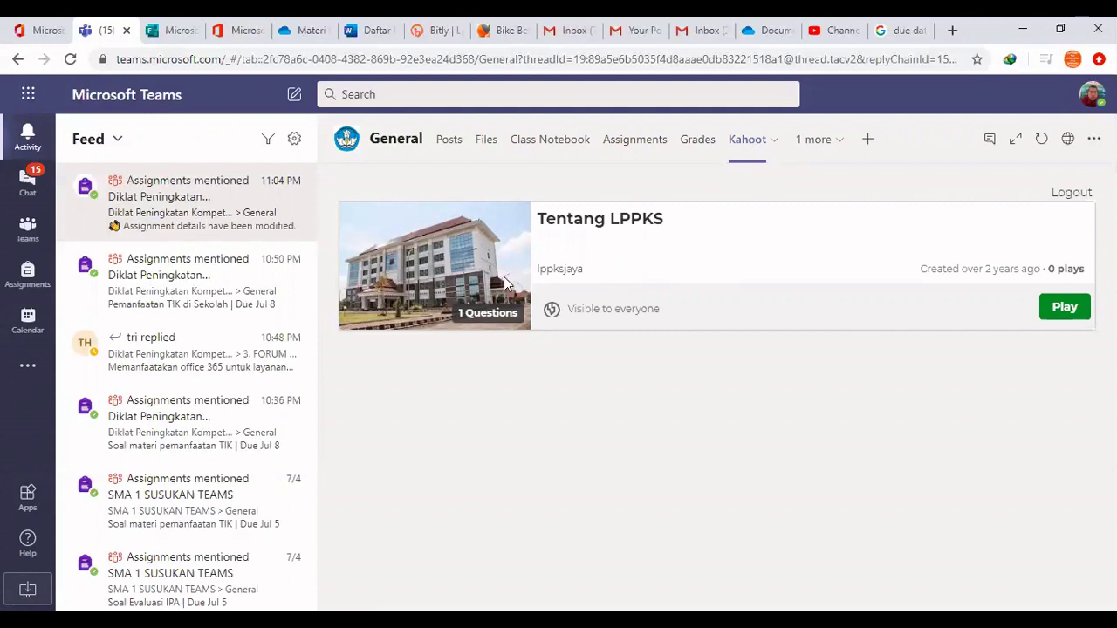
{"action": "left_click", "coordinate": [1075, 315]}
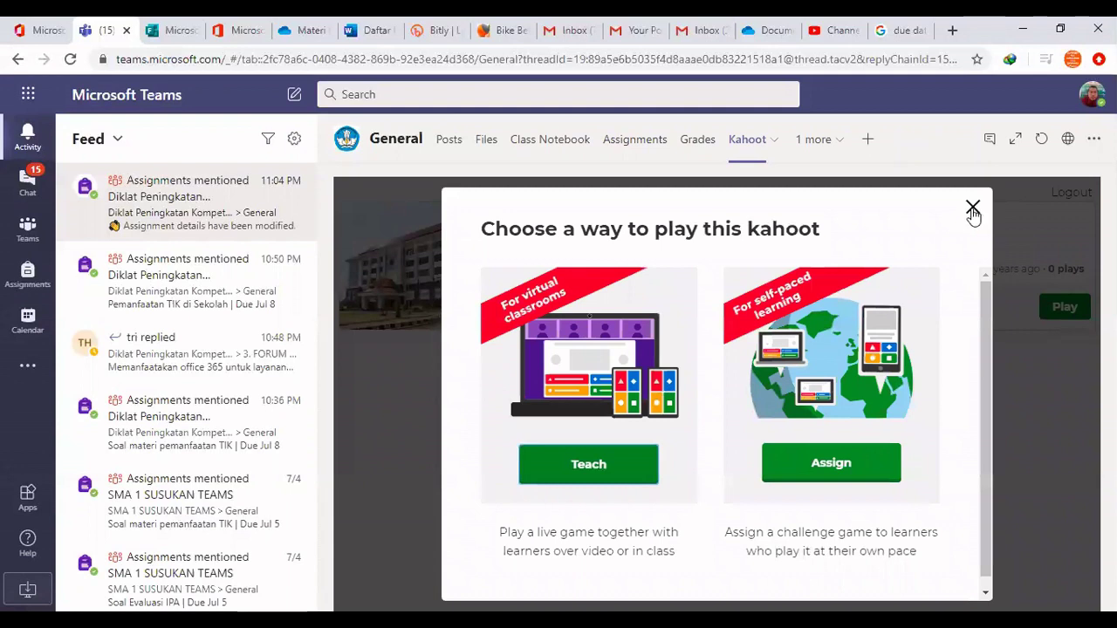
{"action": "left_click", "coordinate": [973, 211]}
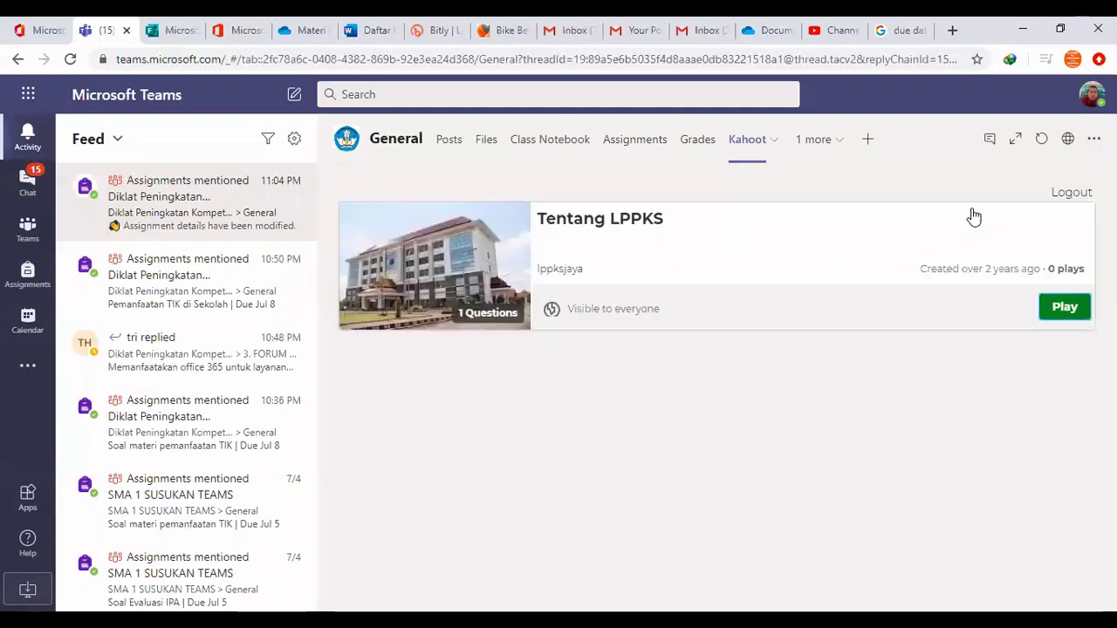